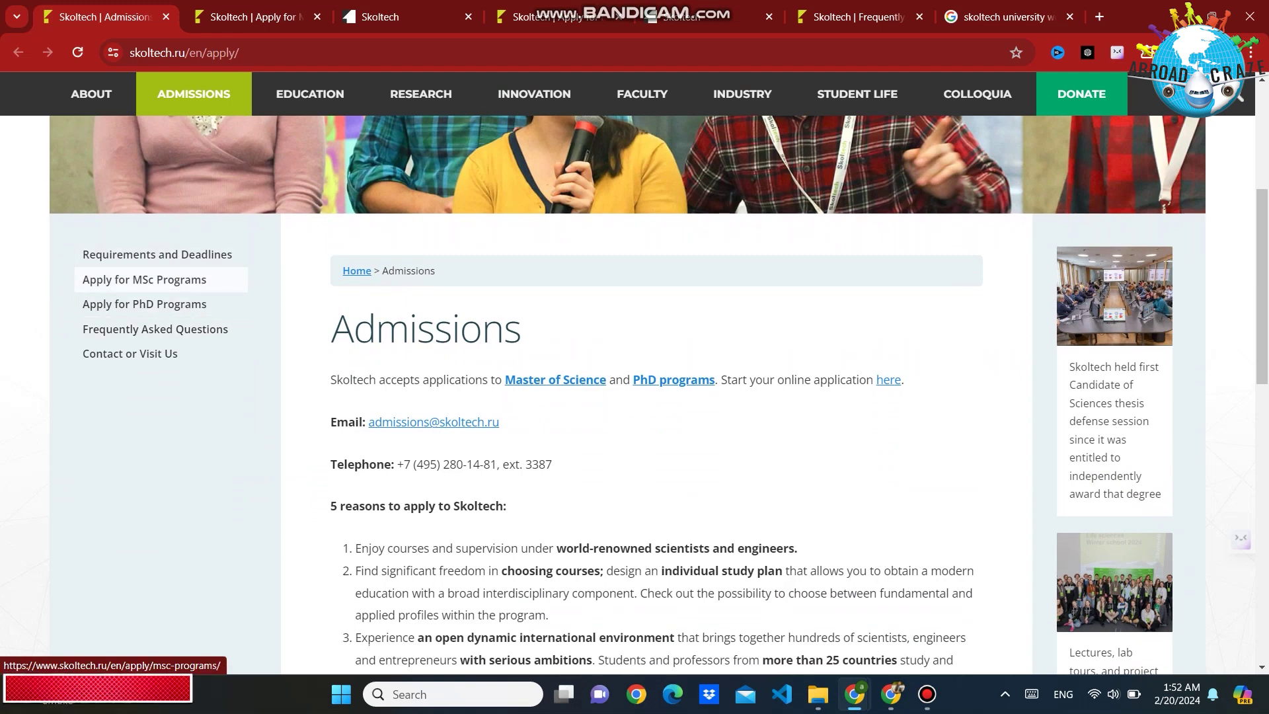
Step: Switch to the open Apply for MSc Programs page and highlight the deadline under Application dates
key("ctrl+Tab")
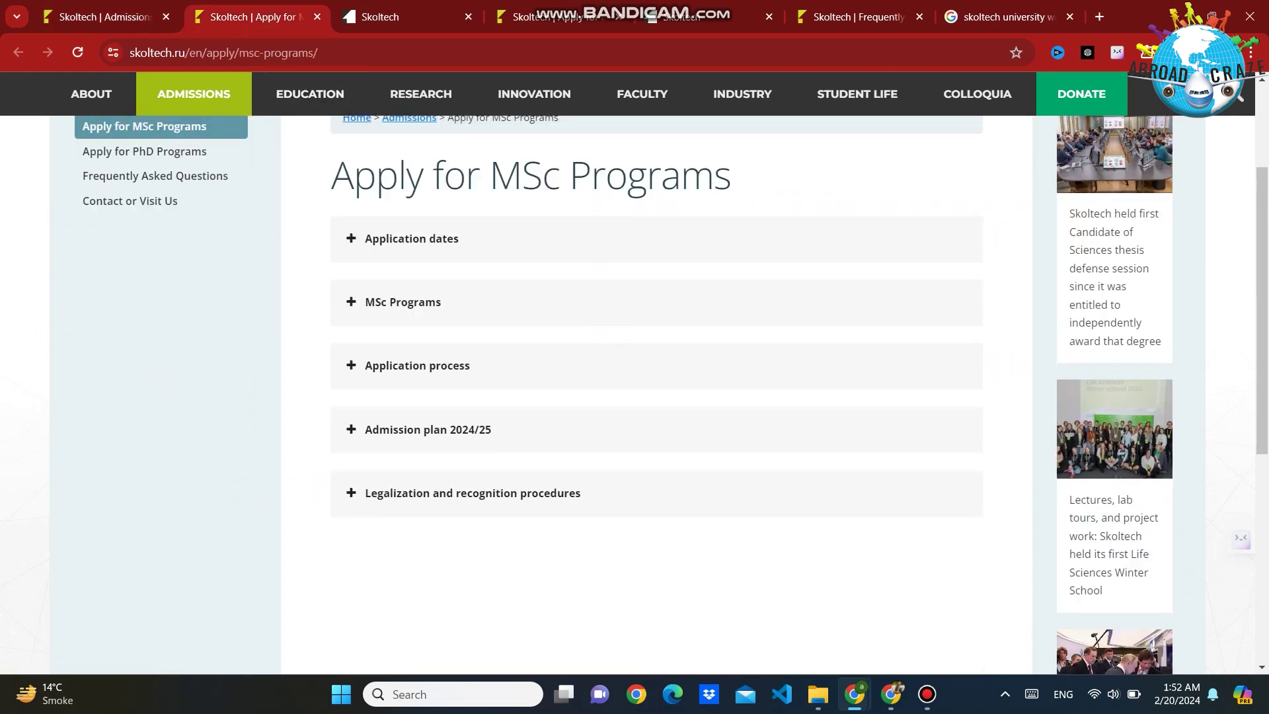
scroll(659, 372, "down", 1)
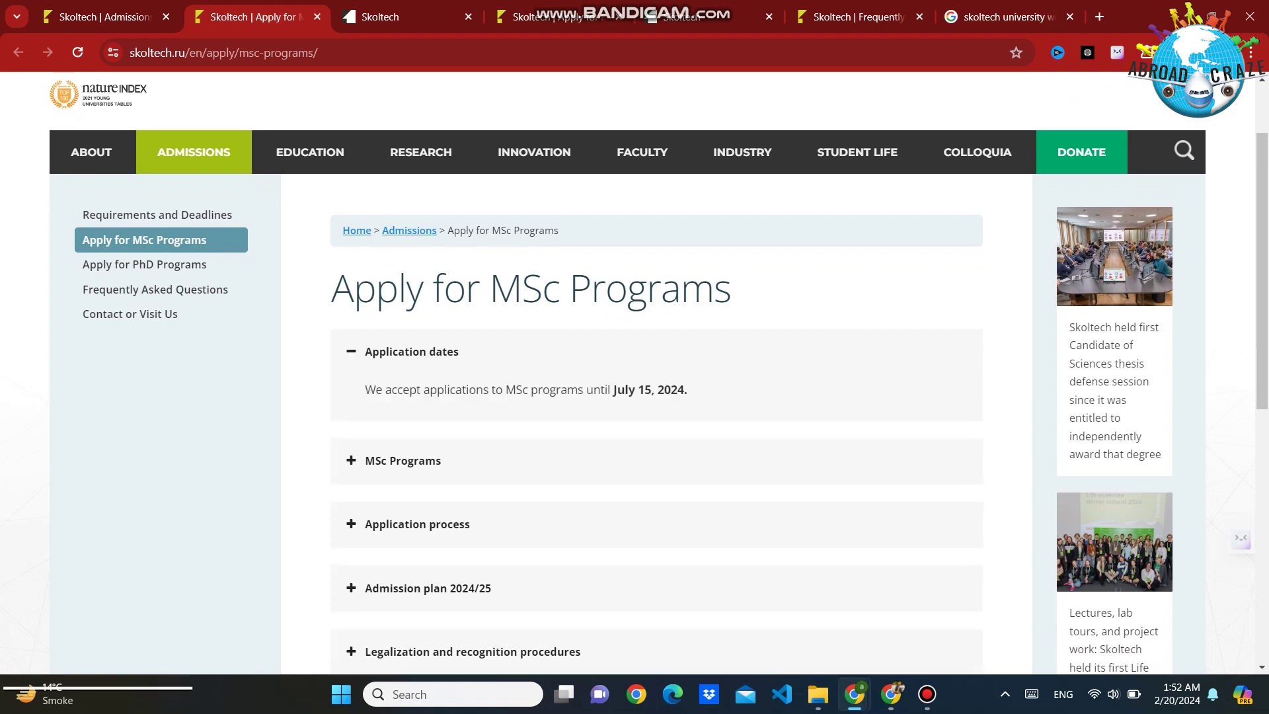
left_click_drag(614, 390, 655, 389)
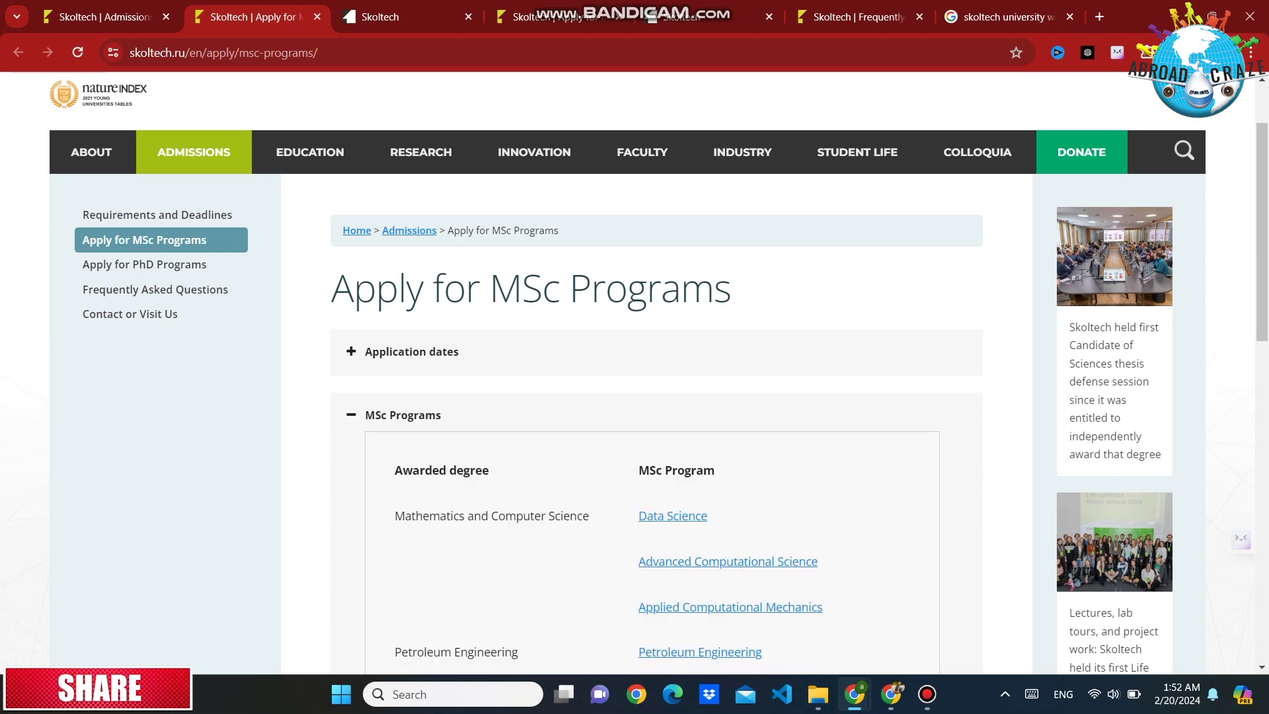
Step: Examine the awarded degrees and their programs in the MSc Programs section, and collapse the section
scroll(659, 372, "down", 1)
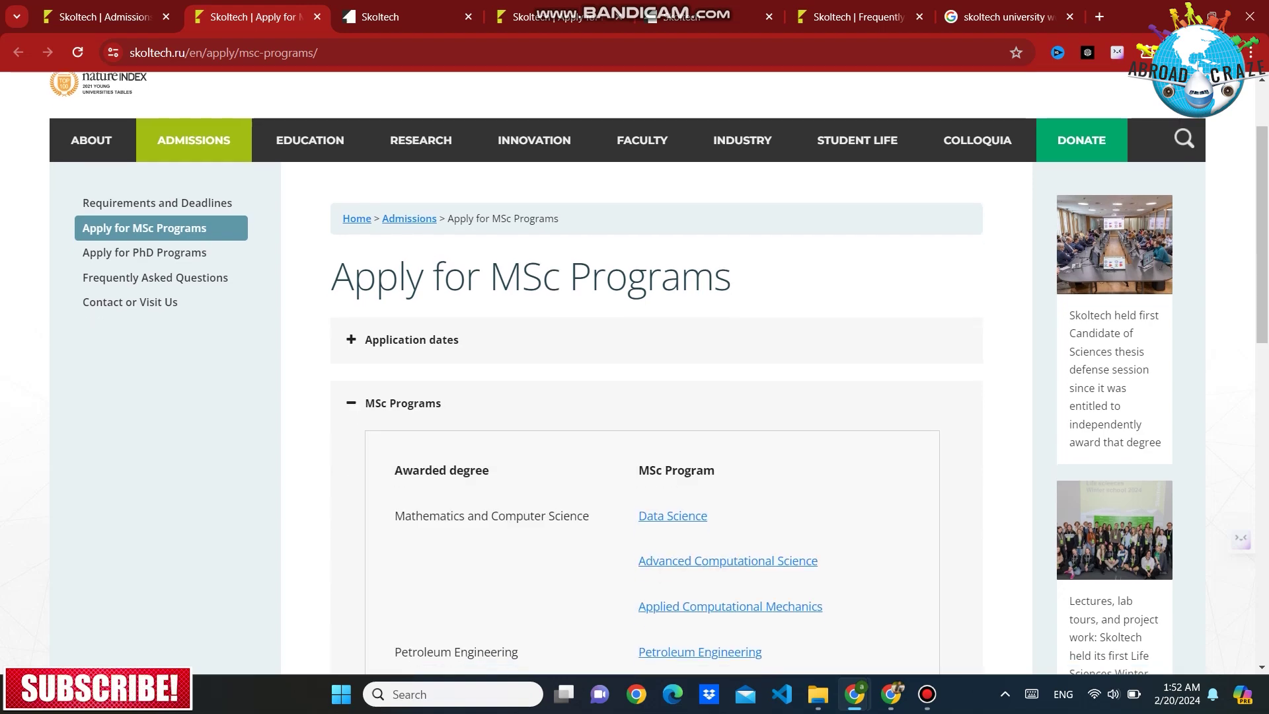
scroll(659, 373, "down", 2)
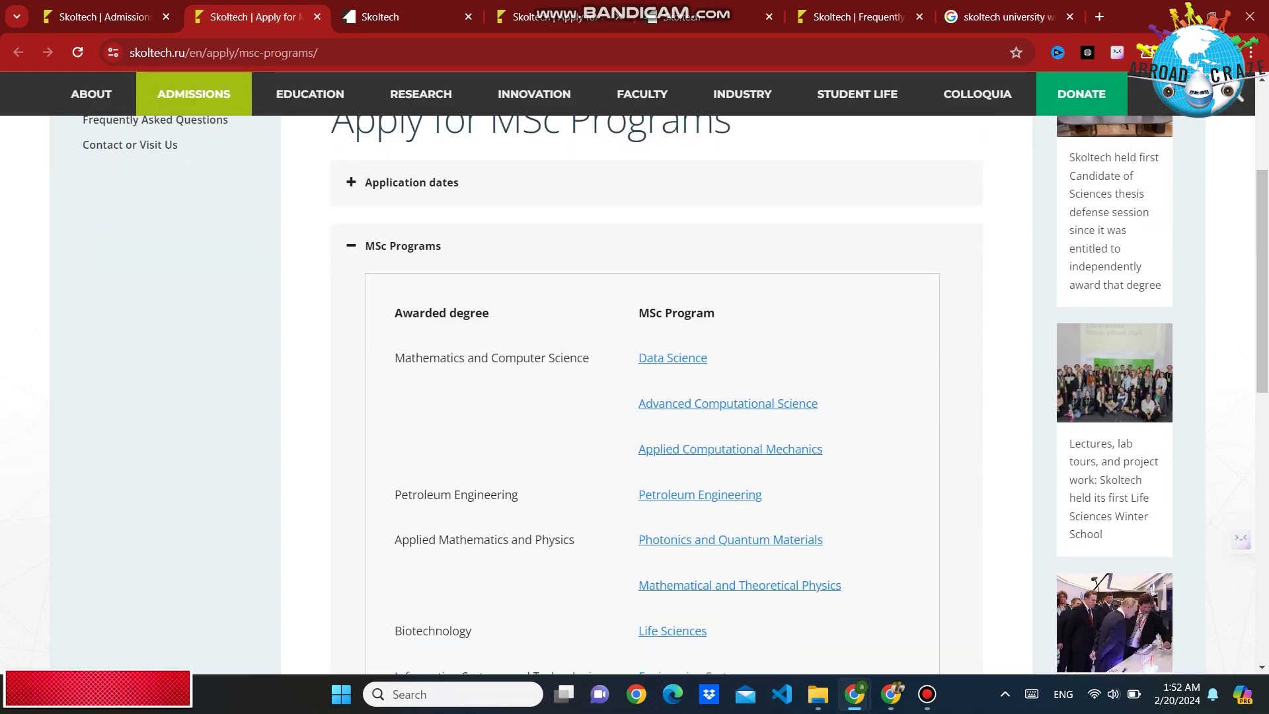
scroll(659, 373, "down", 1)
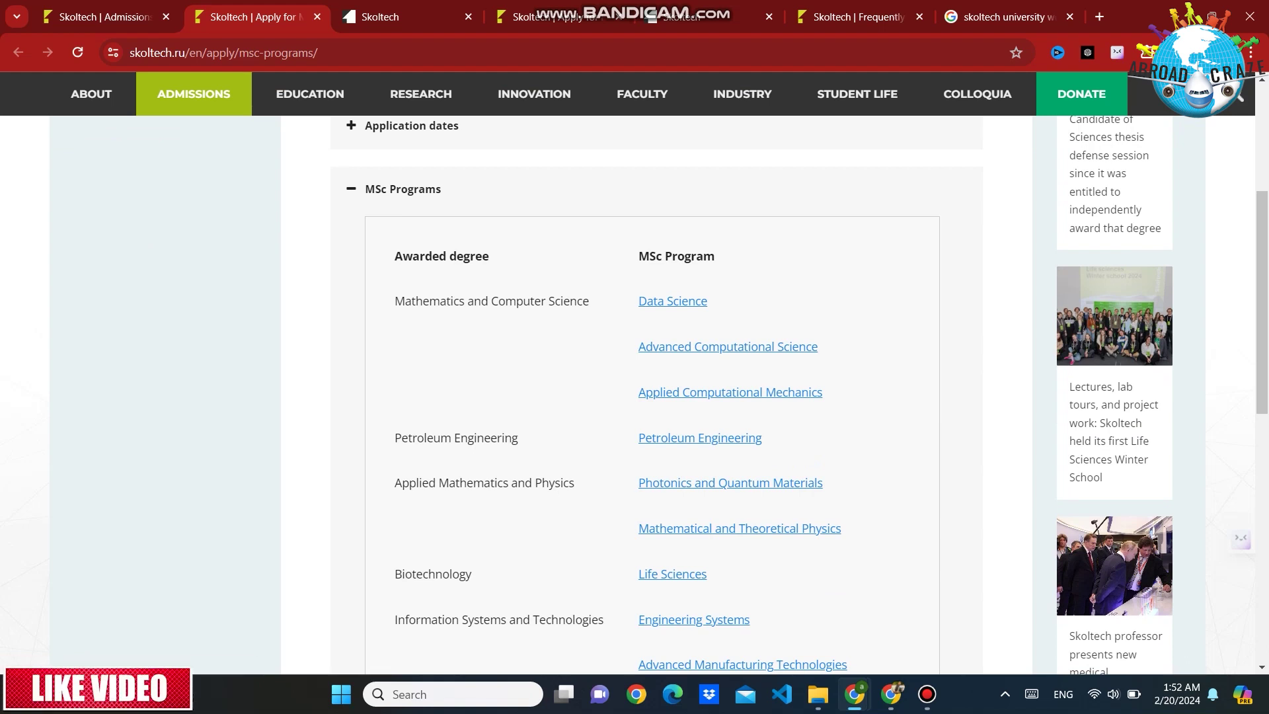
scroll(650, 407, "down", 1)
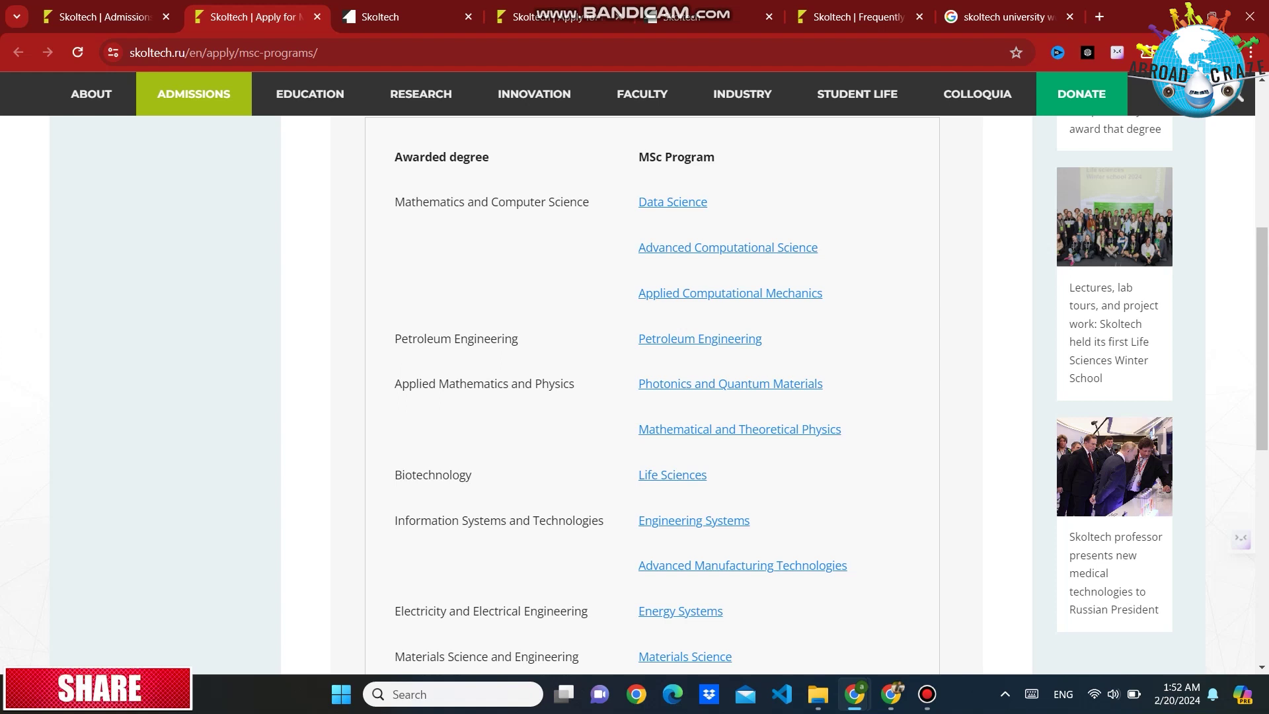
scroll(650, 407, "down", 1)
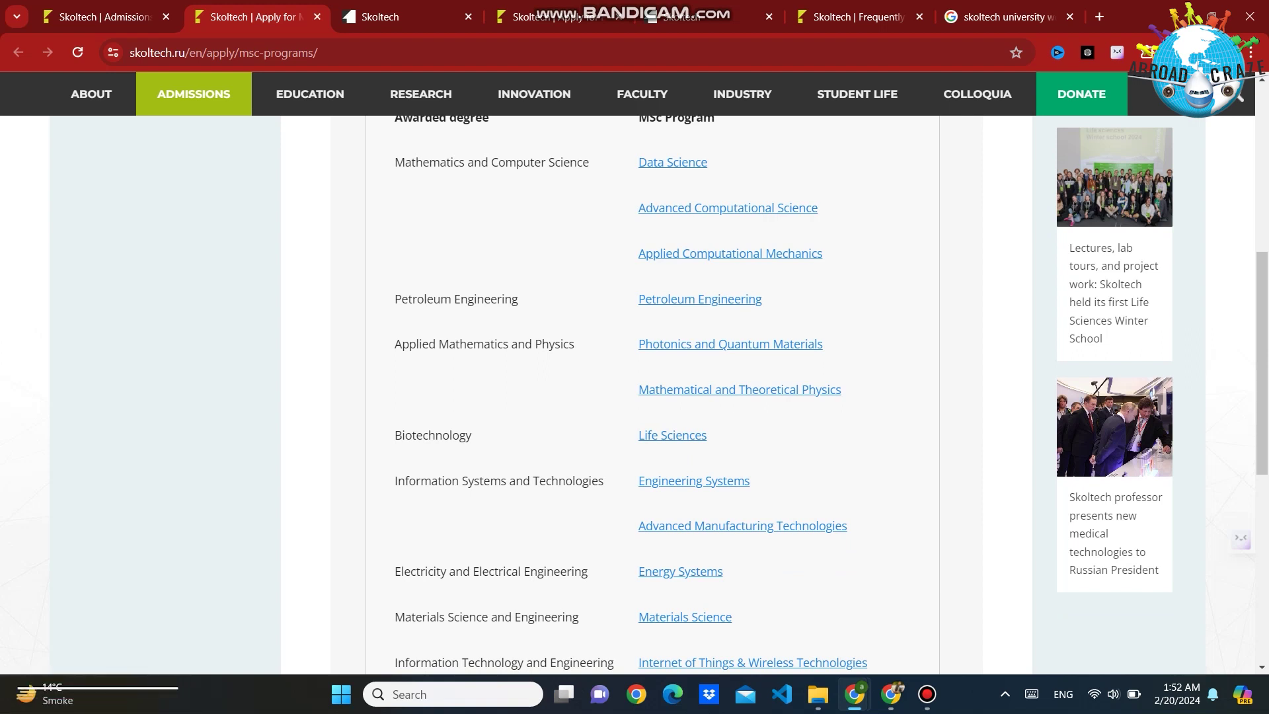
scroll(651, 397, "down", 1)
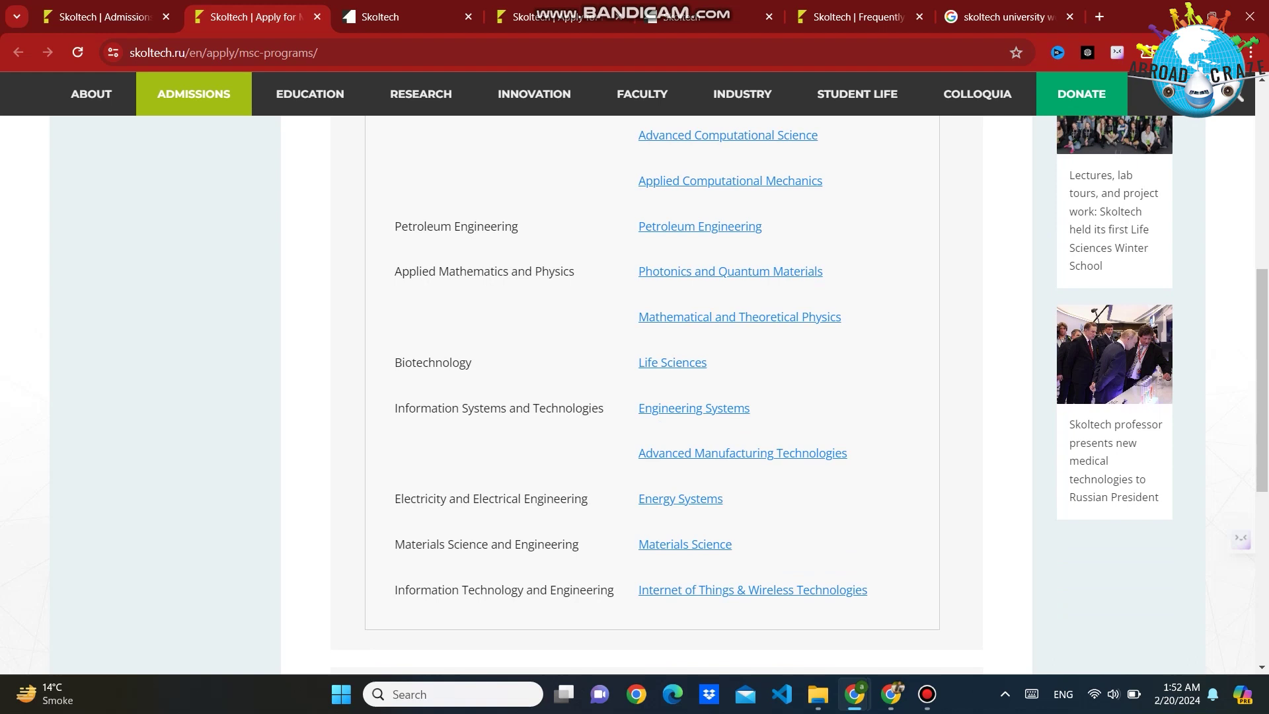
scroll(650, 396, "down", 1)
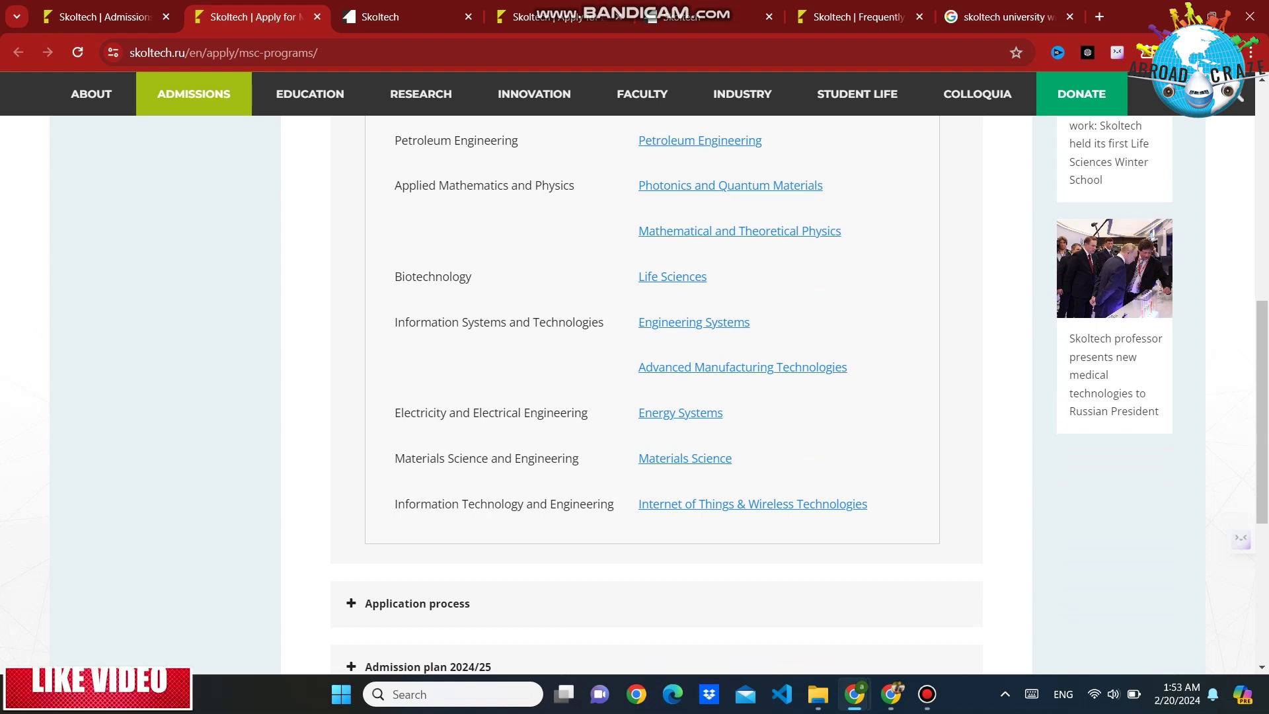
scroll(650, 397, "down", 1)
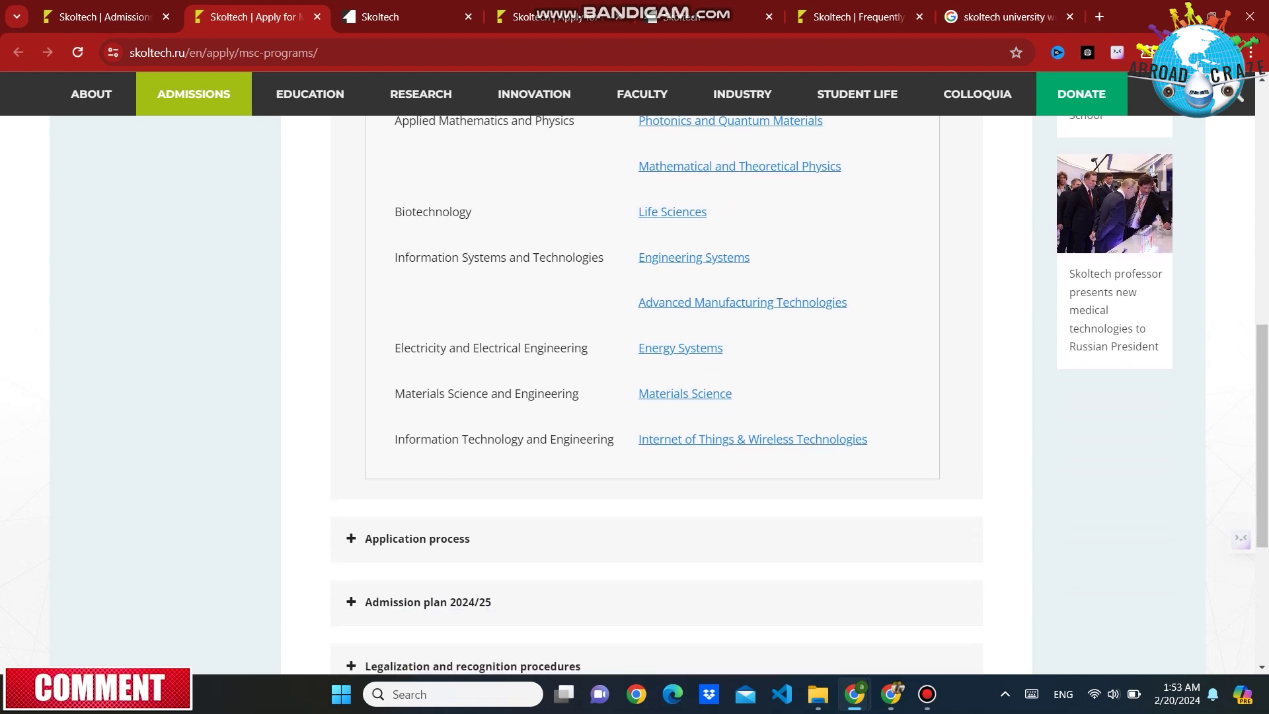
scroll(651, 397, "up", 1)
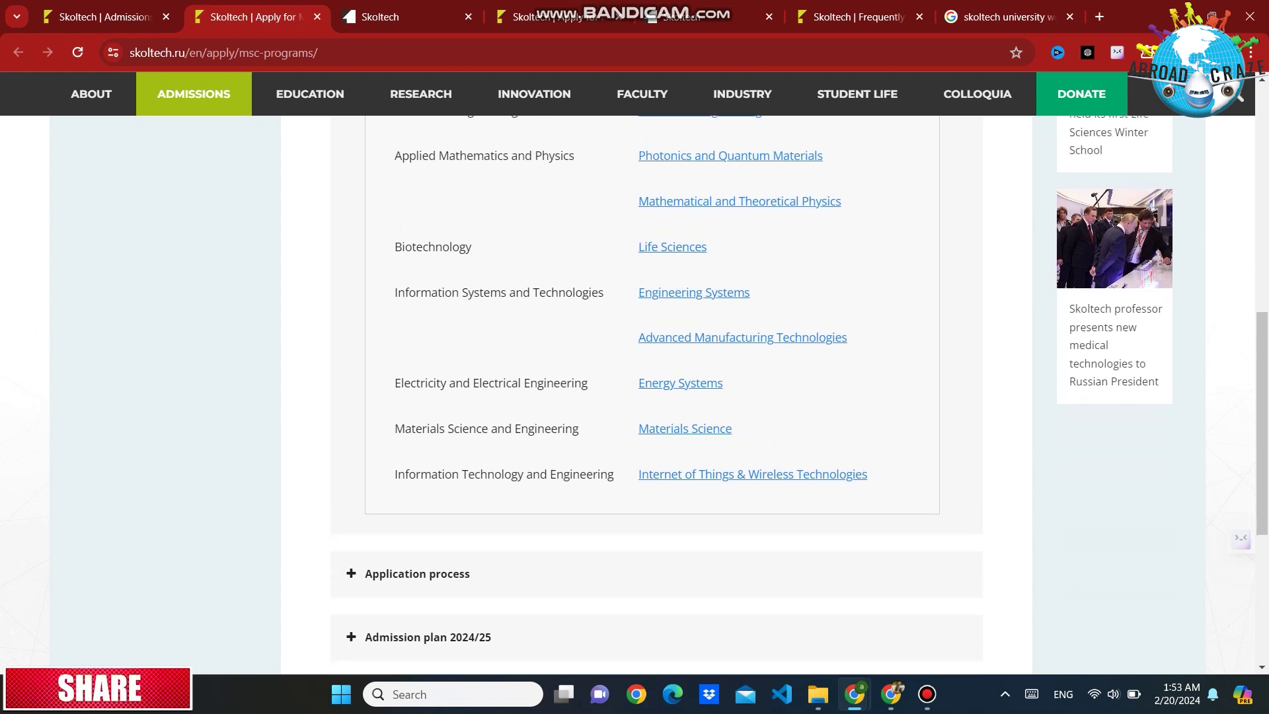
scroll(651, 396, "up", 4)
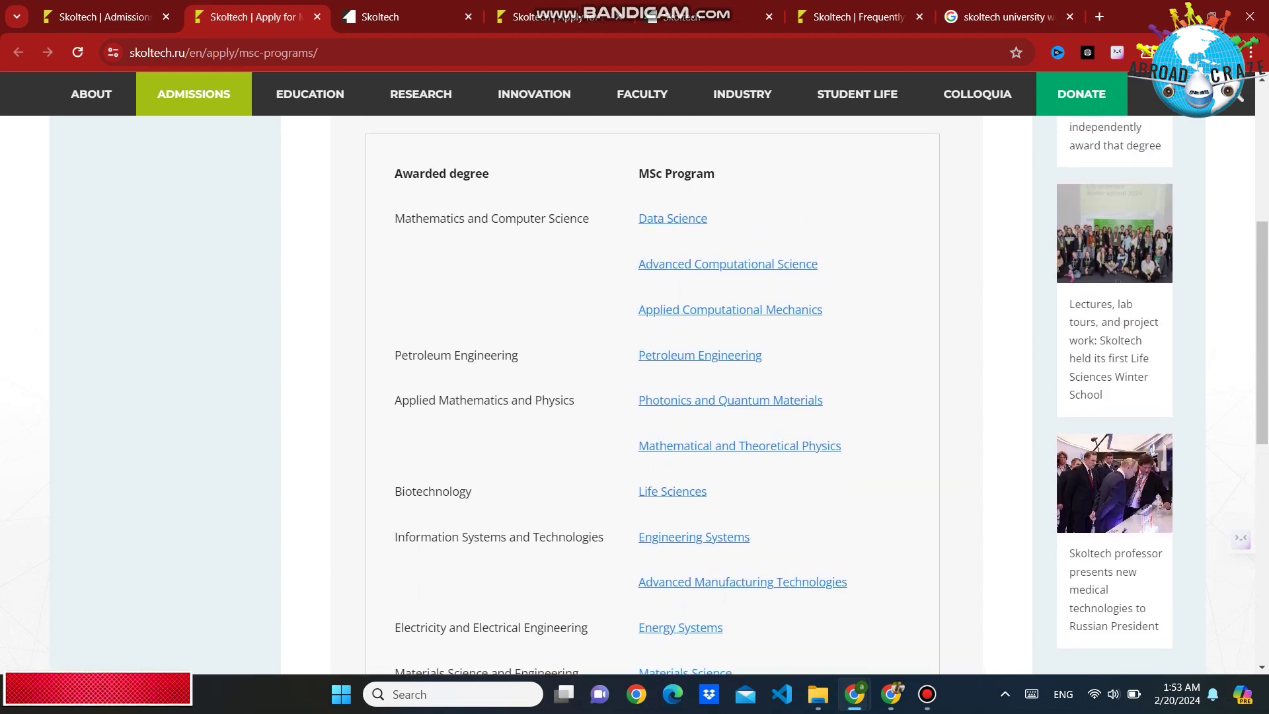
scroll(650, 397, "down", 1)
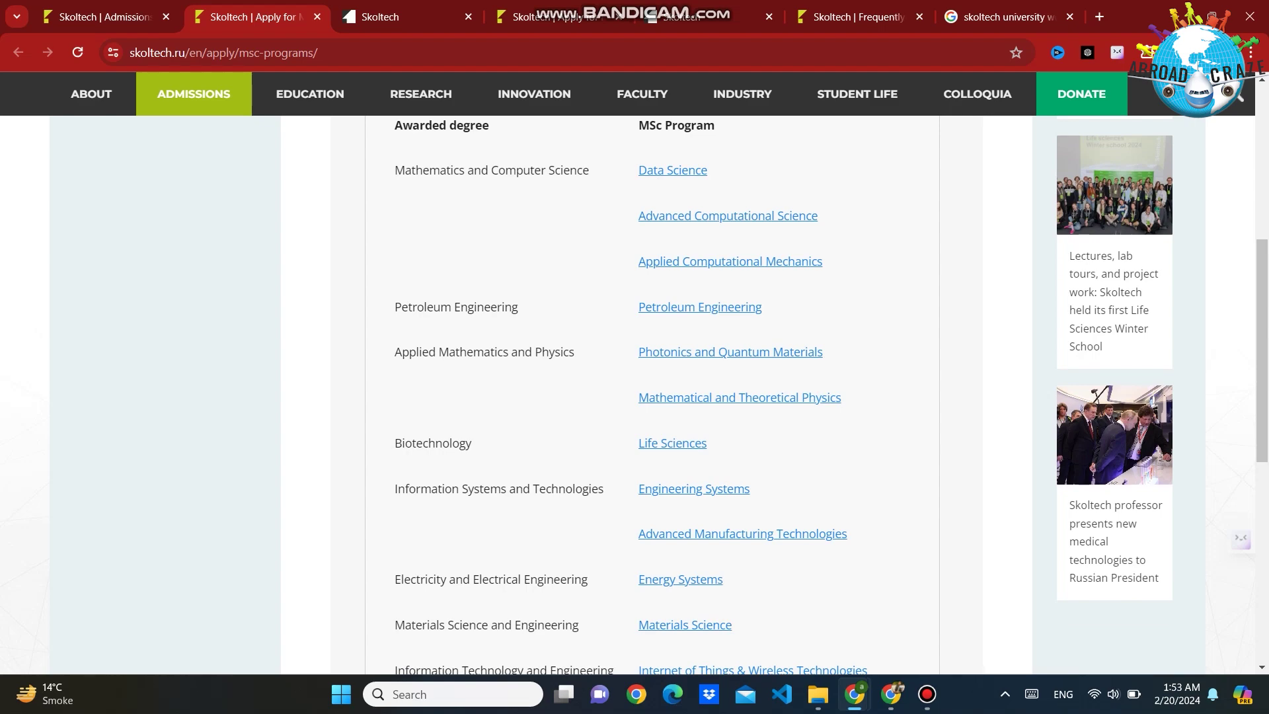
scroll(651, 396, "up", 7)
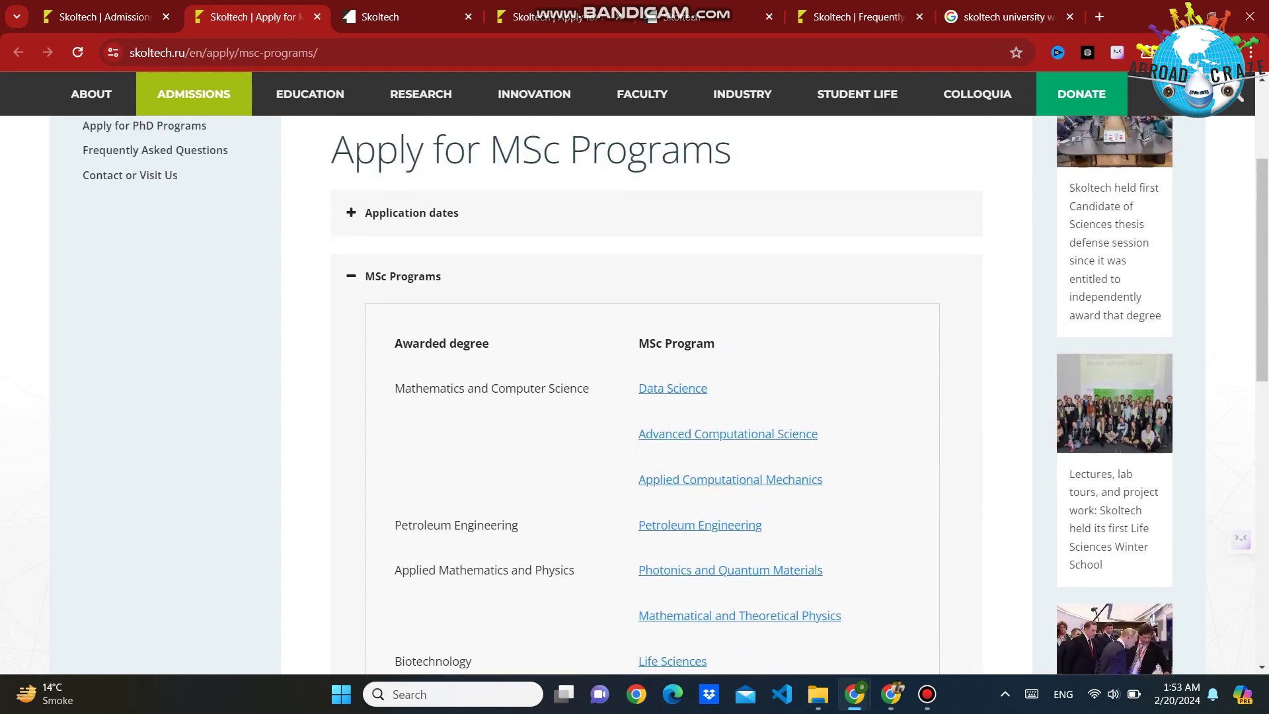
scroll(650, 396, "down", 8)
scroll(650, 397, "down", 2)
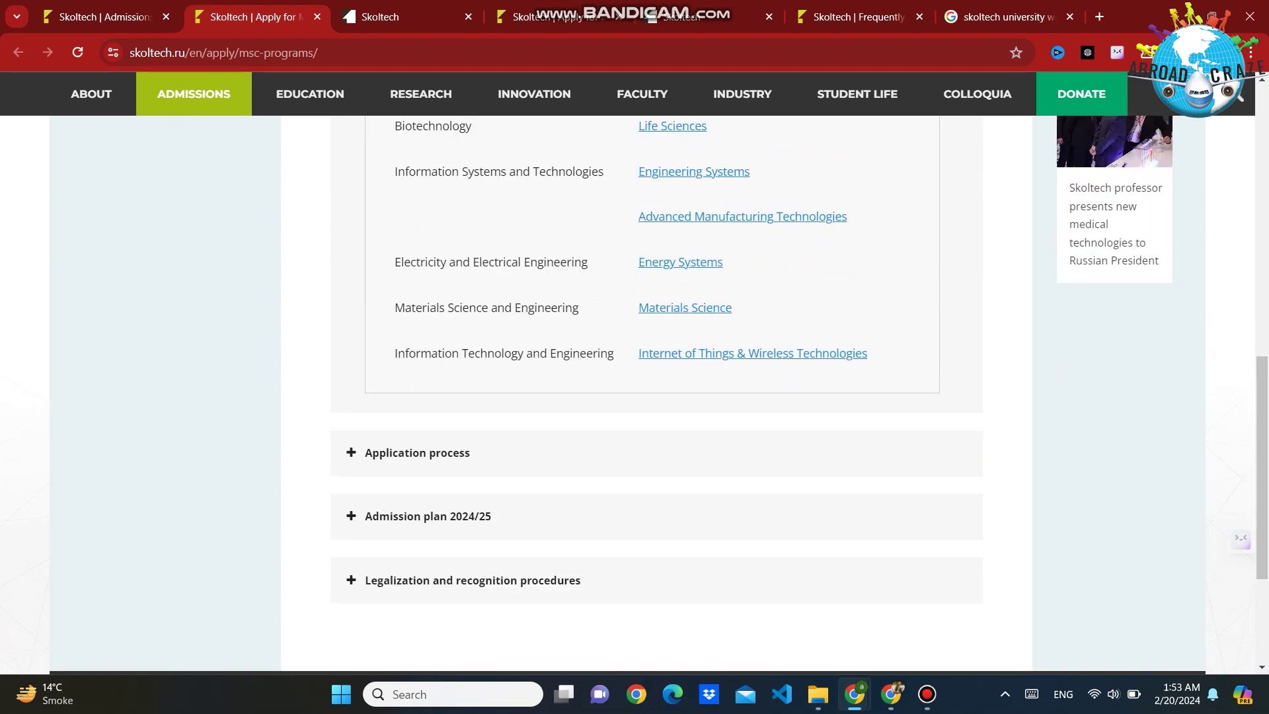
scroll(650, 397, "up", 9)
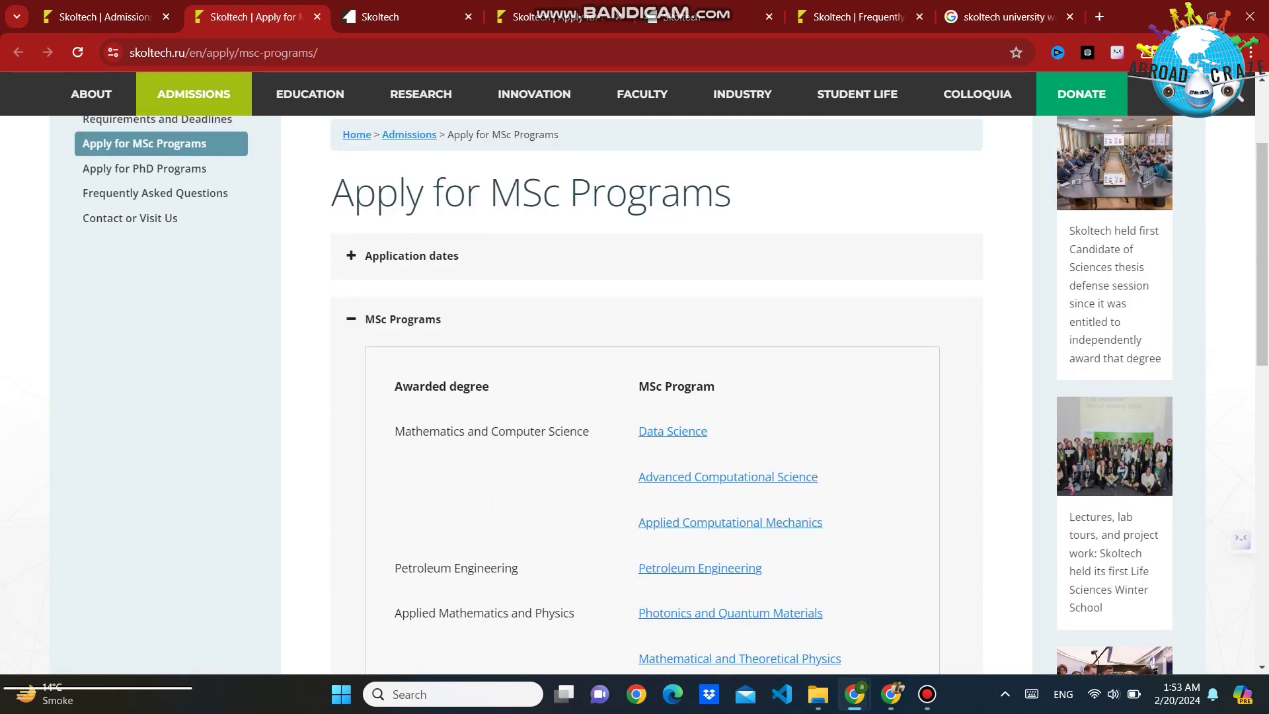
left_click(404, 319)
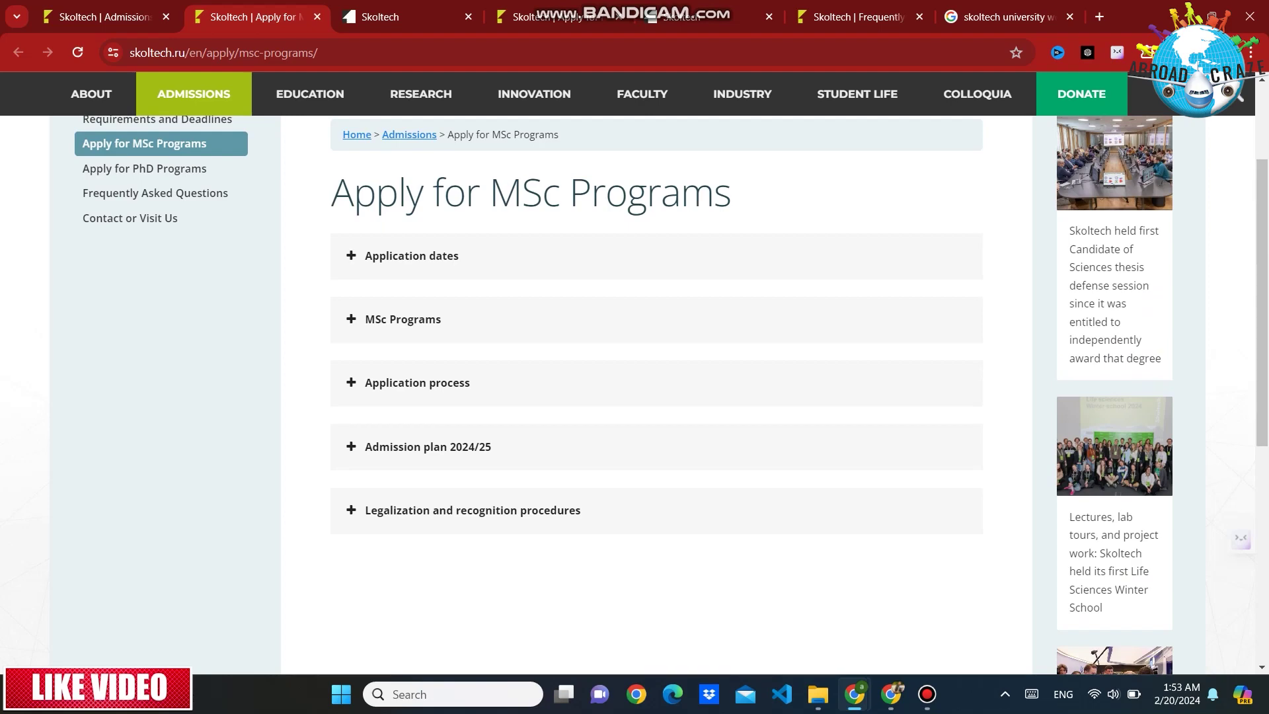
Step: Expand the Application process section and highlight the Stage 1 heading and its required documents, ending with the TOEFL/IELTS score
left_click(417, 383)
scroll(650, 396, "down", 3)
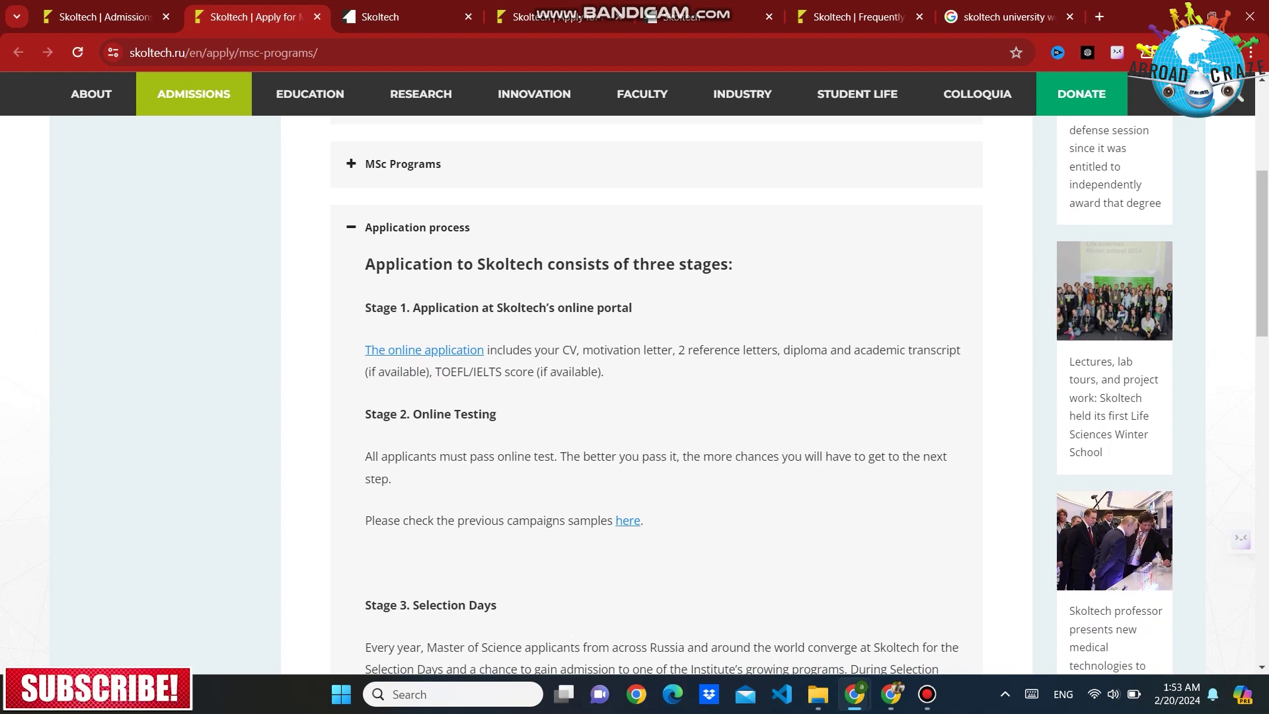
left_click_drag(413, 308, 632, 308)
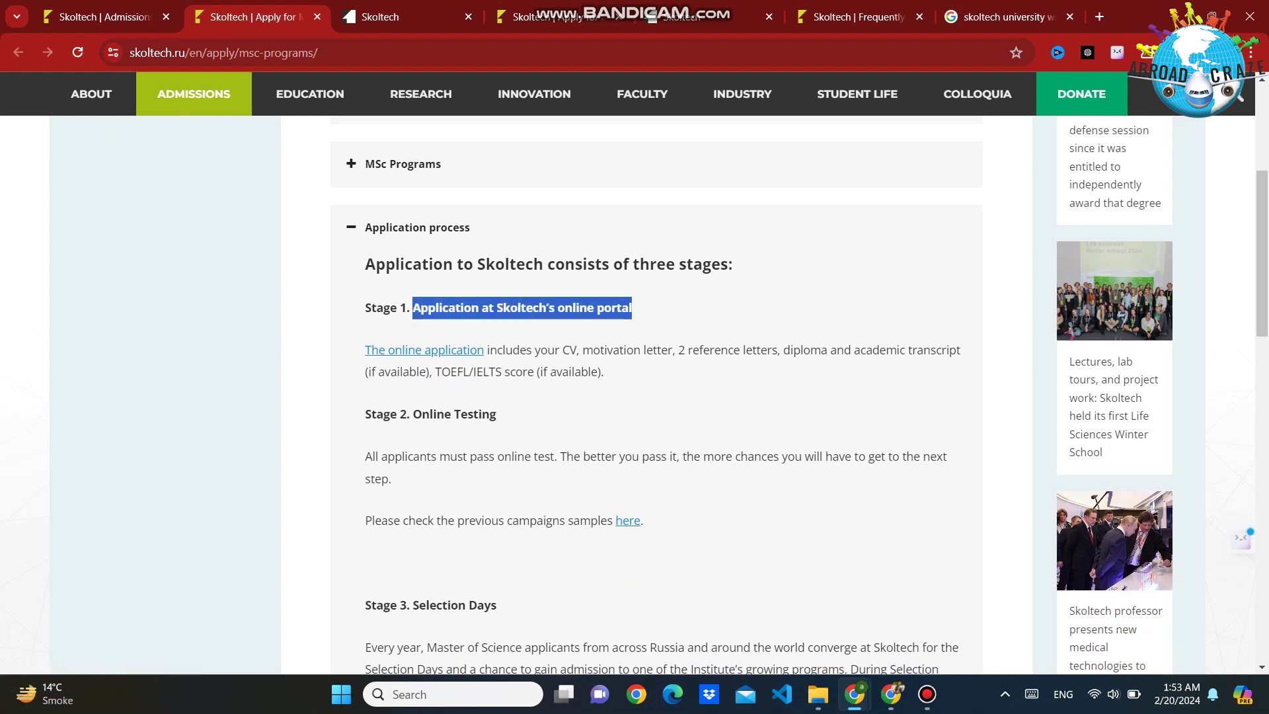
left_click(632, 308)
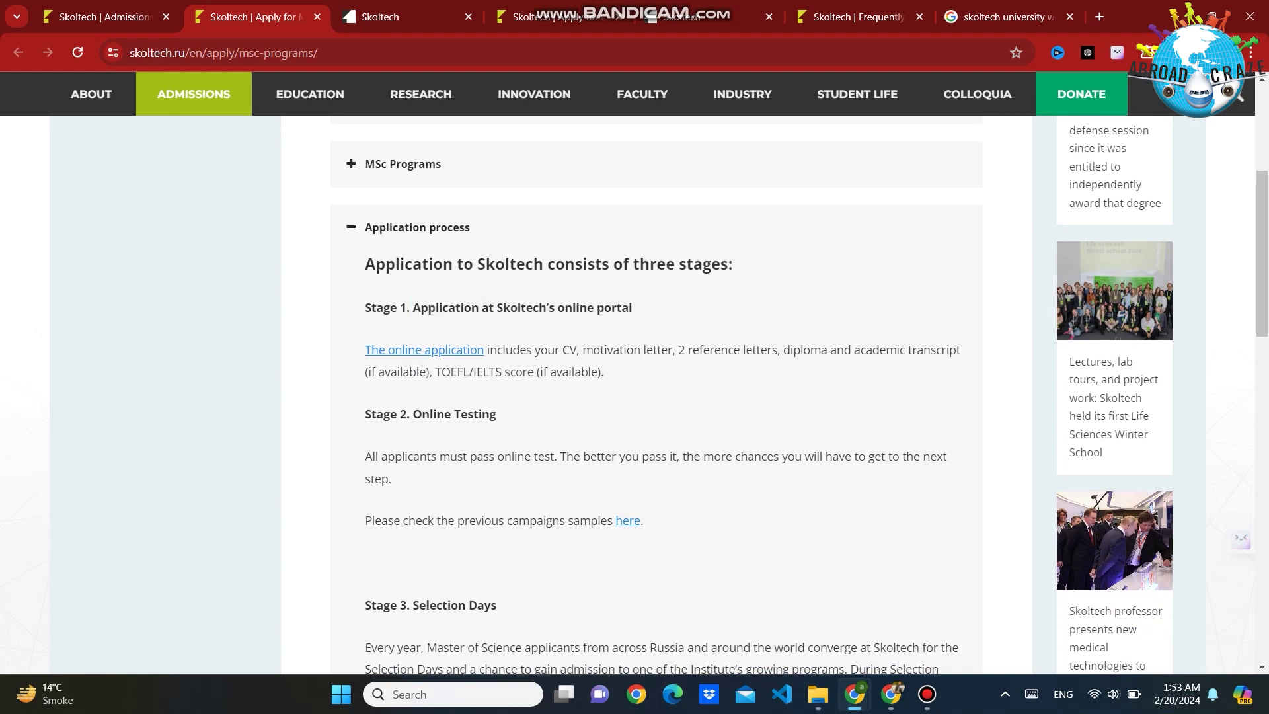
left_click_drag(563, 350, 582, 350)
left_click_drag(582, 349, 821, 349)
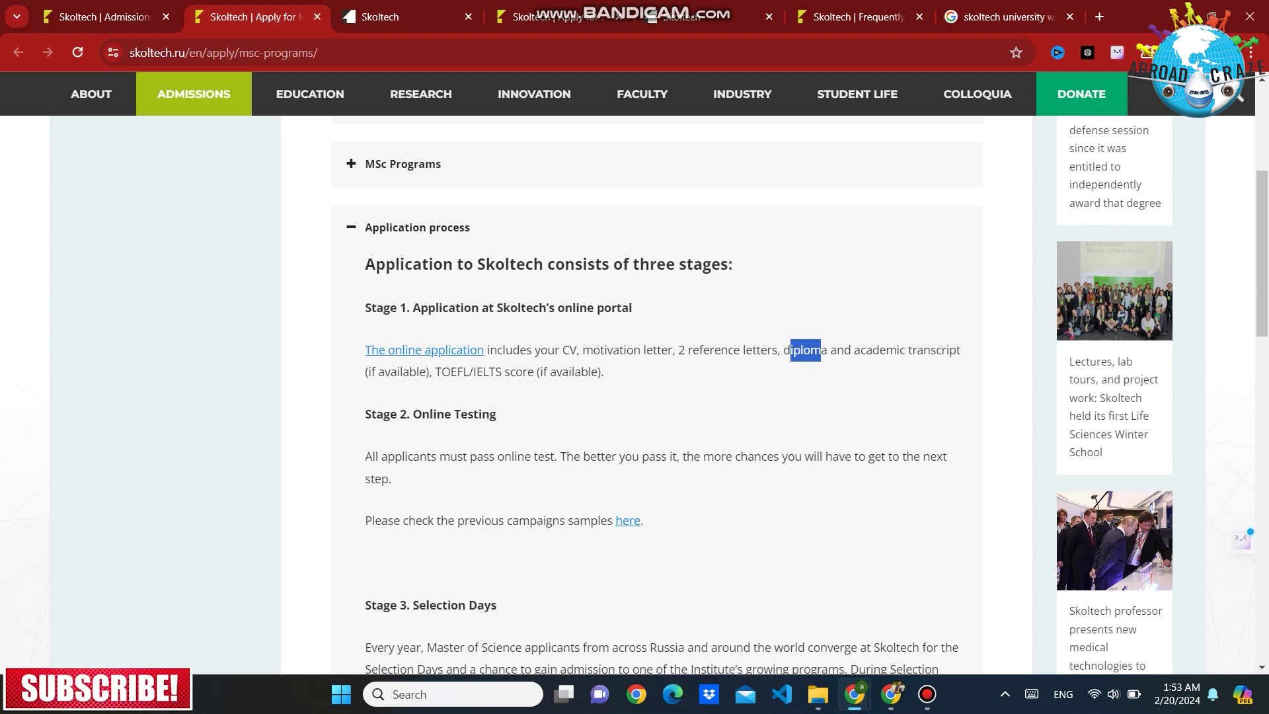
left_click_drag(435, 371, 604, 372)
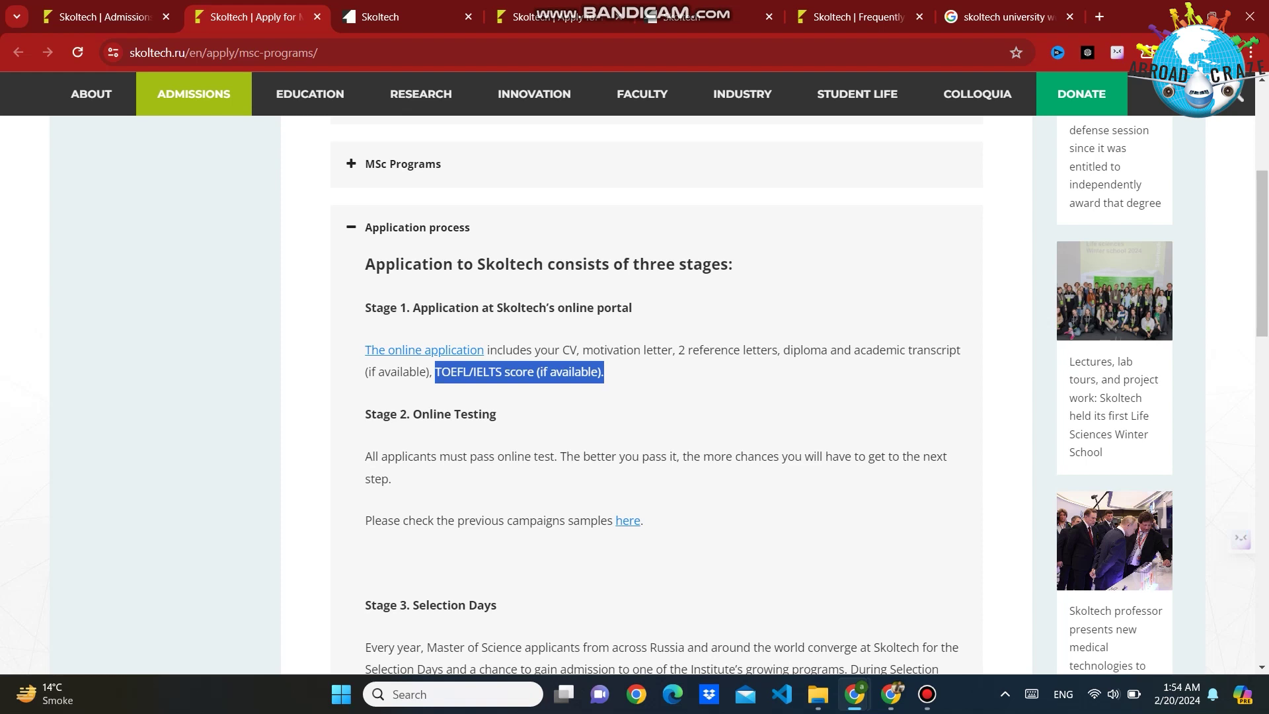
Step: Review Stage 2, Online Testing, highlighting the online test requirement and the remark about passing it better
scroll(800, 395, "down", 1)
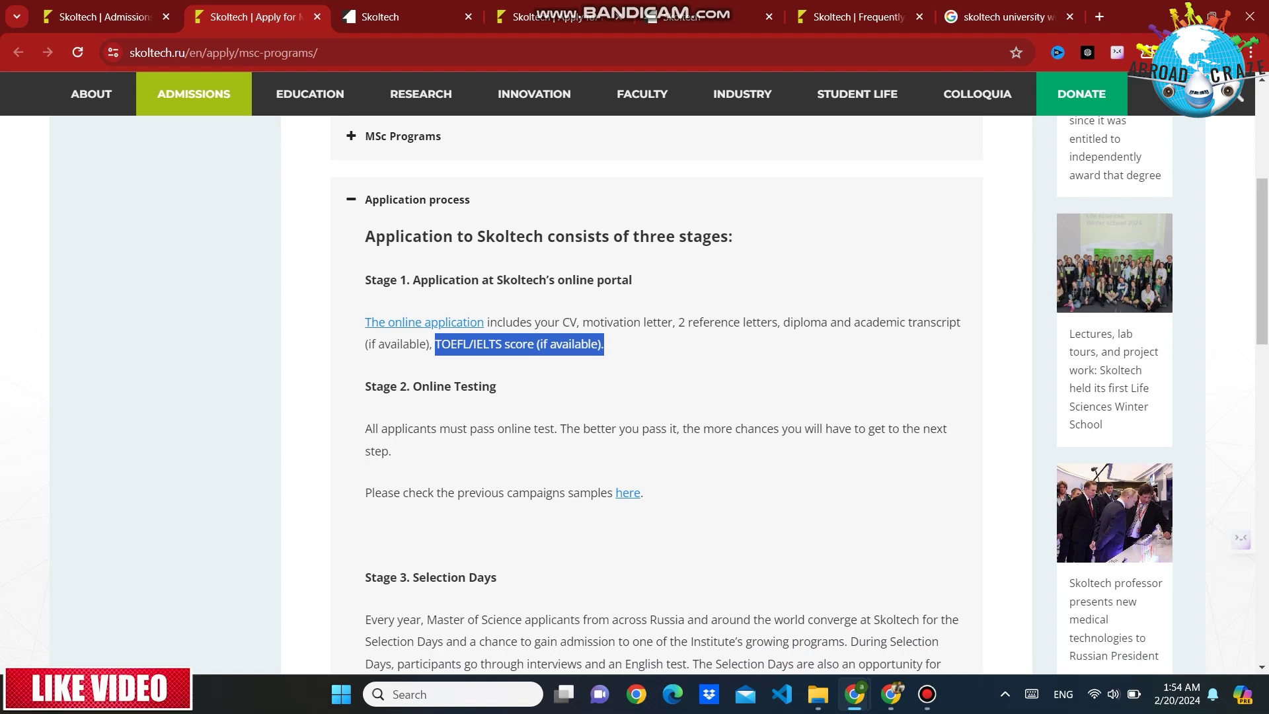
scroll(651, 395, "down", 1)
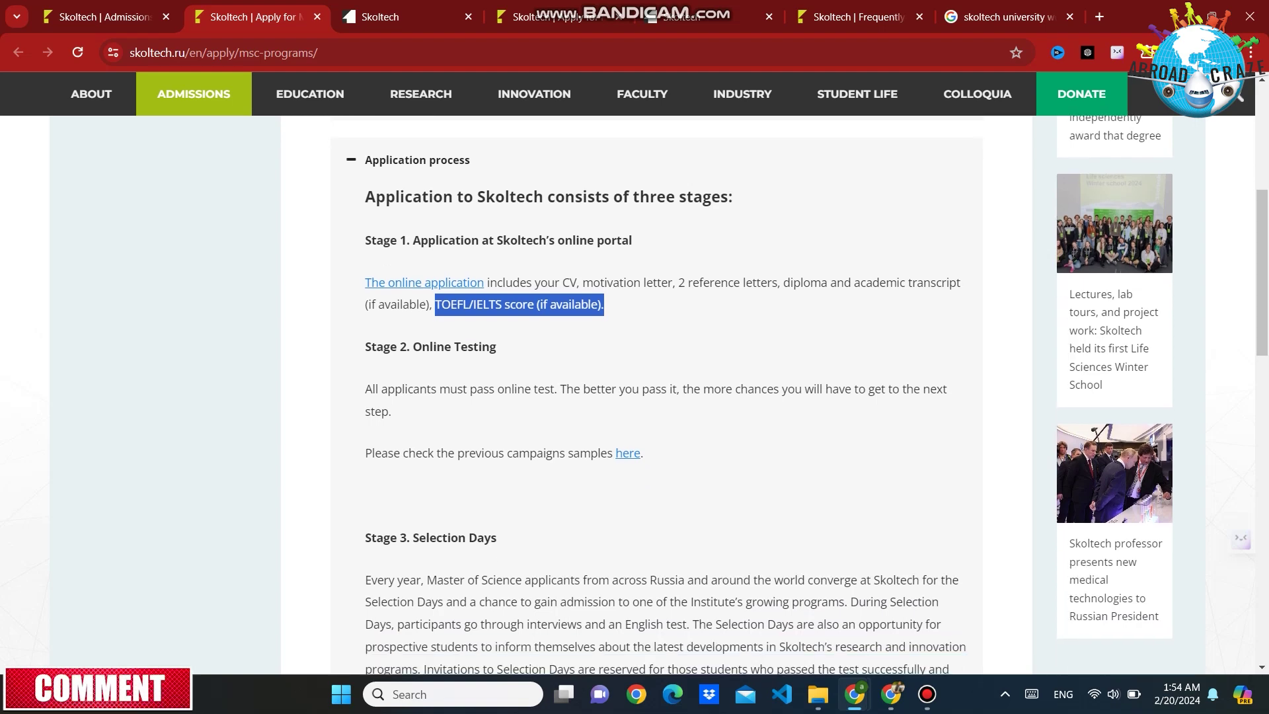
scroll(650, 395, "up", 3)
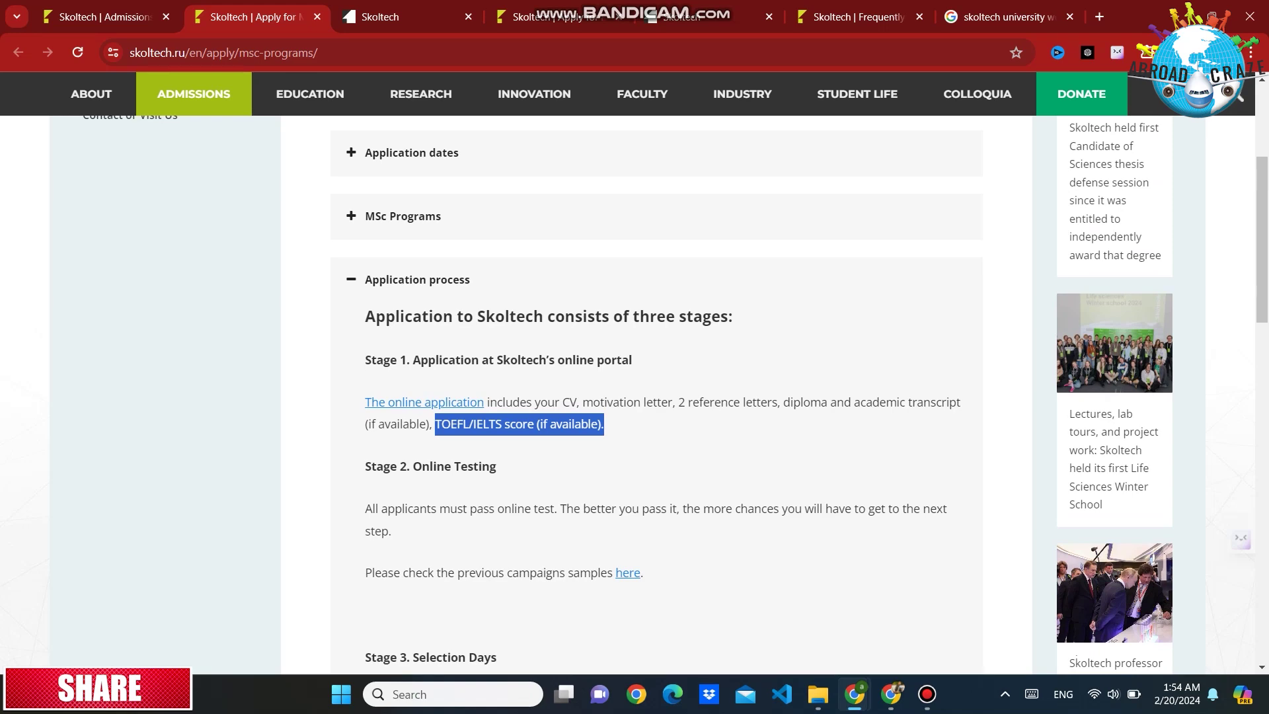
scroll(650, 395, "down", 3)
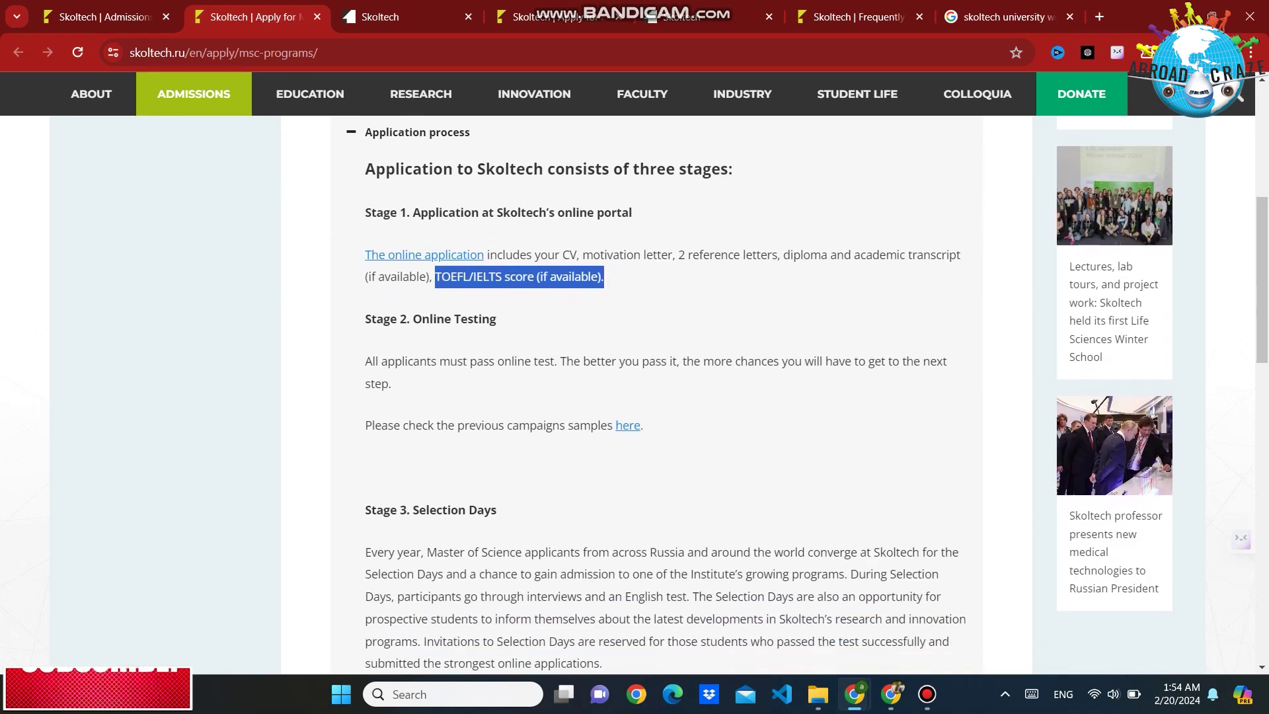
left_click_drag(497, 361, 550, 361)
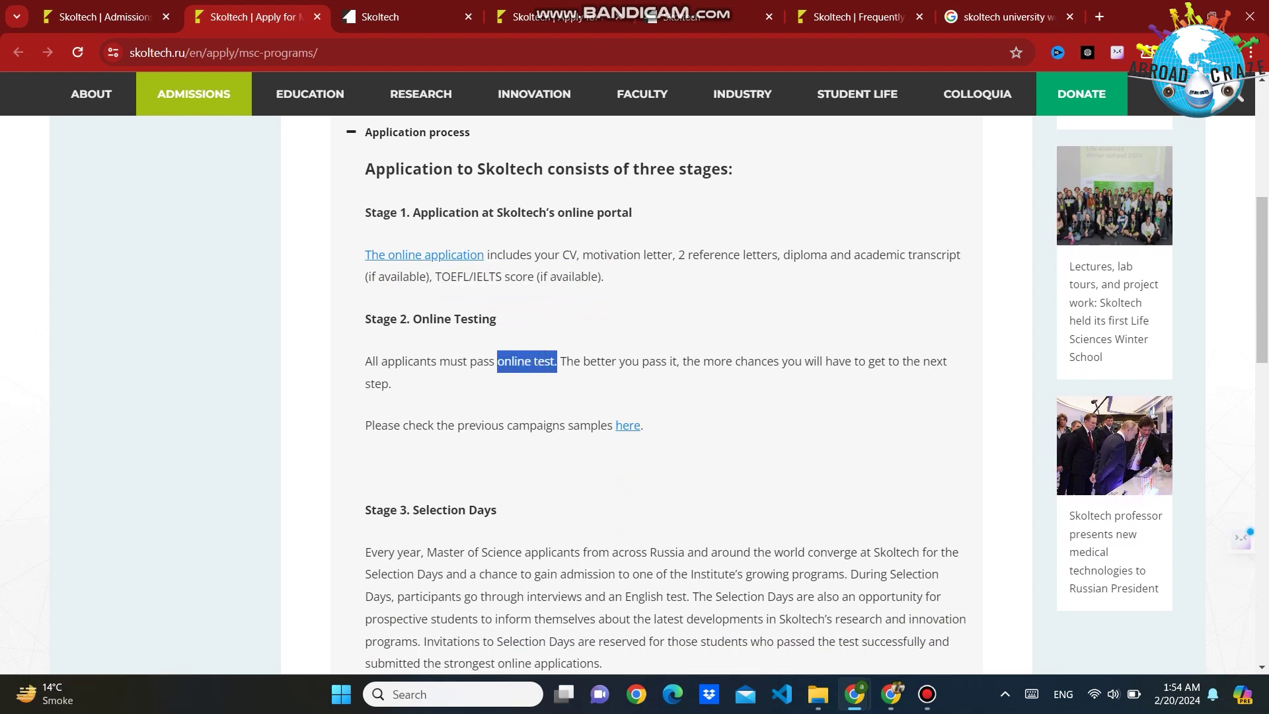
left_click_drag(590, 361, 714, 361)
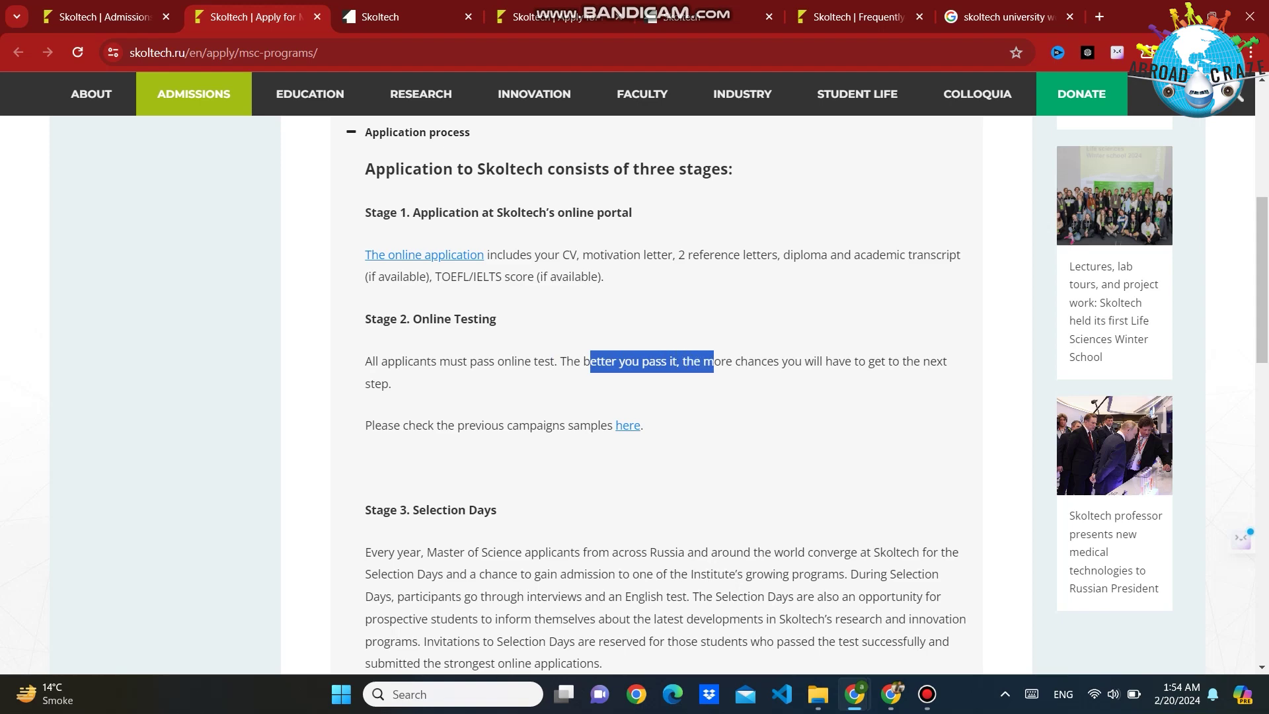
Step: Look through Stage 3, Selection Days, and the program benefits below it, and collapse the Application process section
scroll(807, 392, "down", 1)
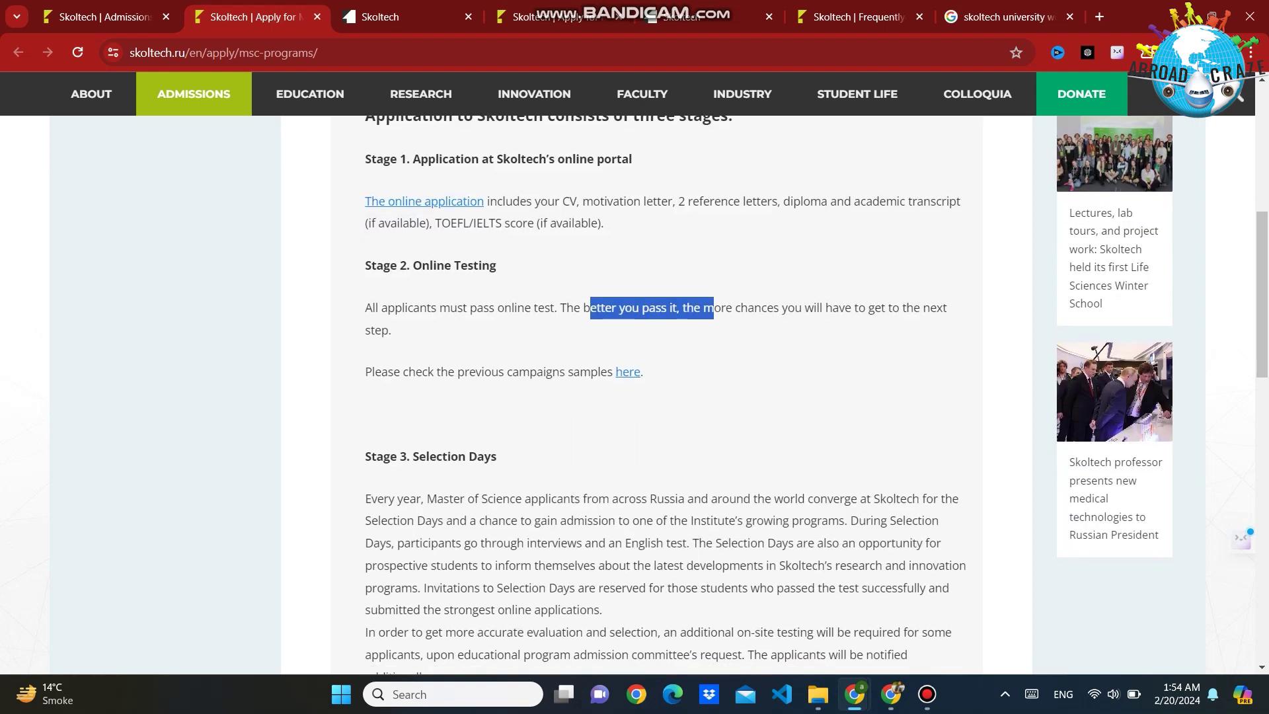
scroll(807, 393, "down", 8)
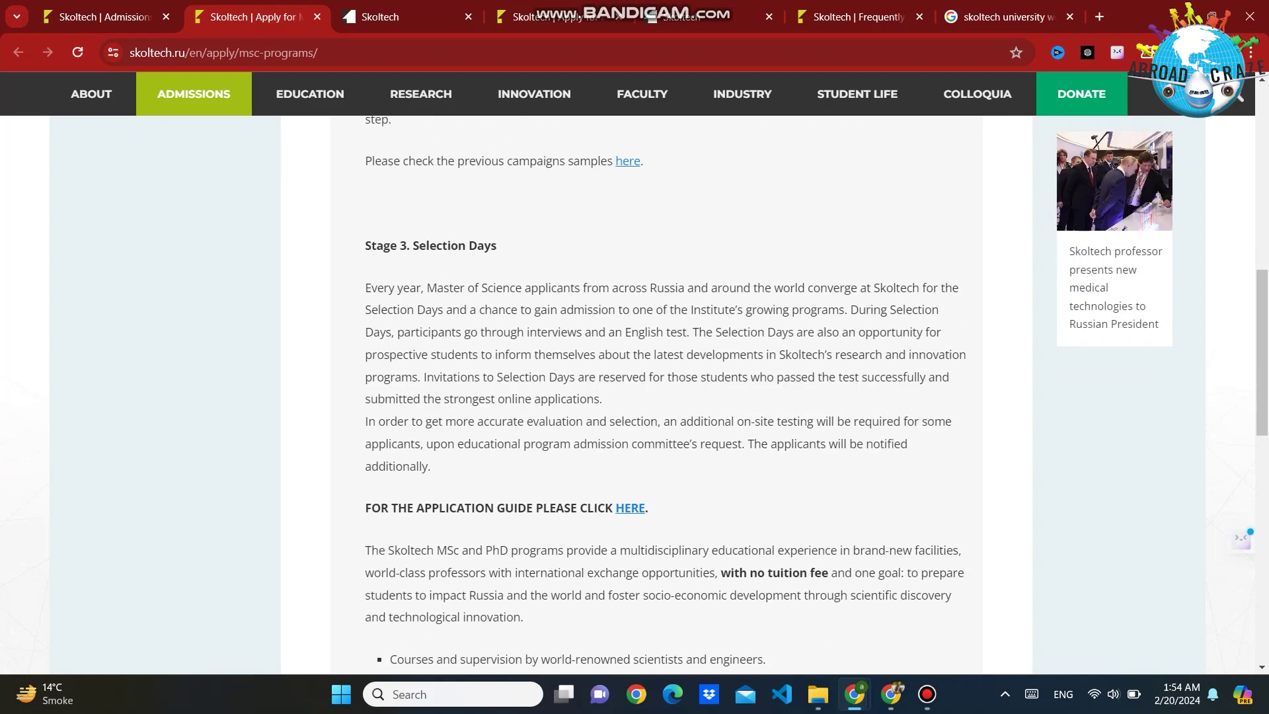
scroll(664, 395, "down", 5)
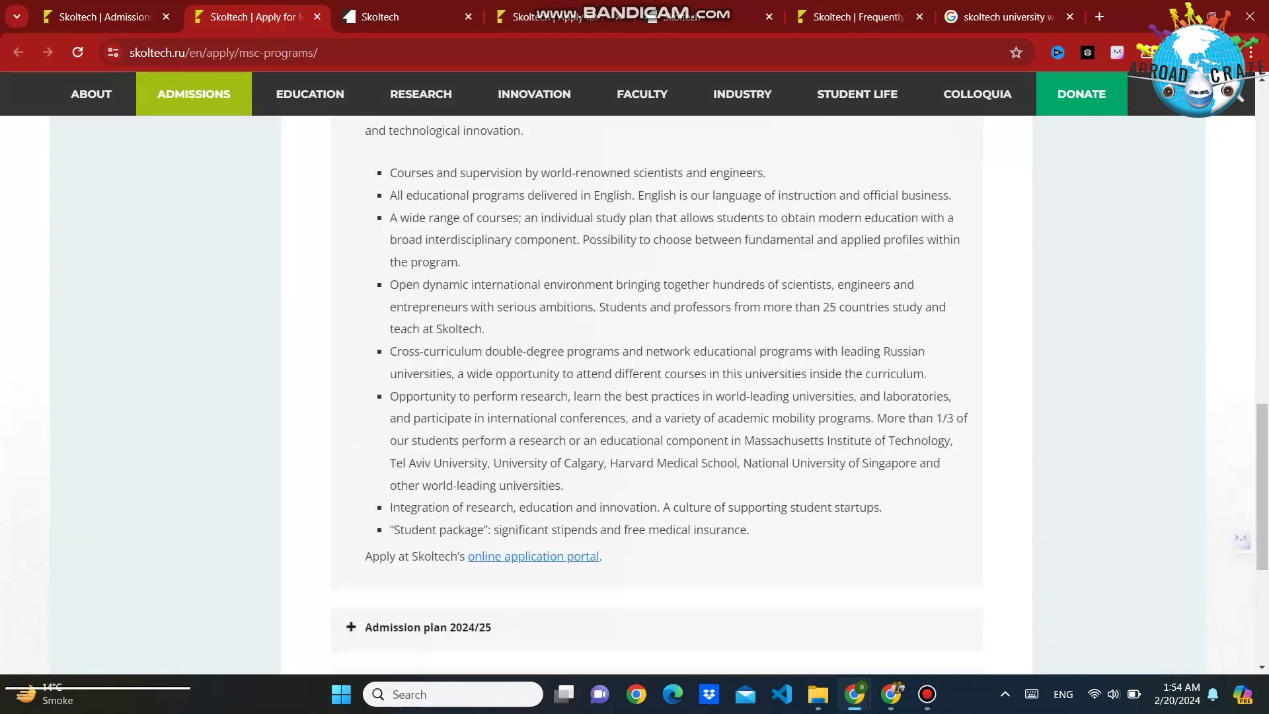
scroll(664, 394, "down", 3)
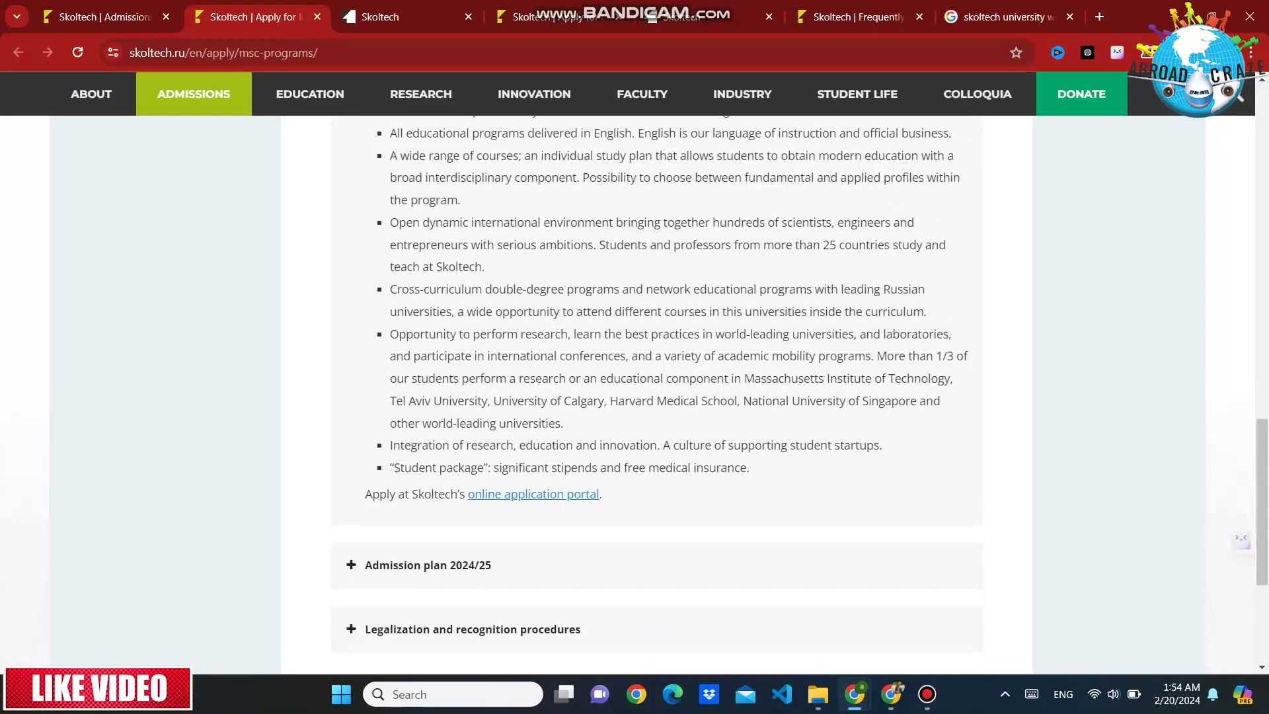
scroll(664, 395, "up", 14)
scroll(651, 394, "up", 1)
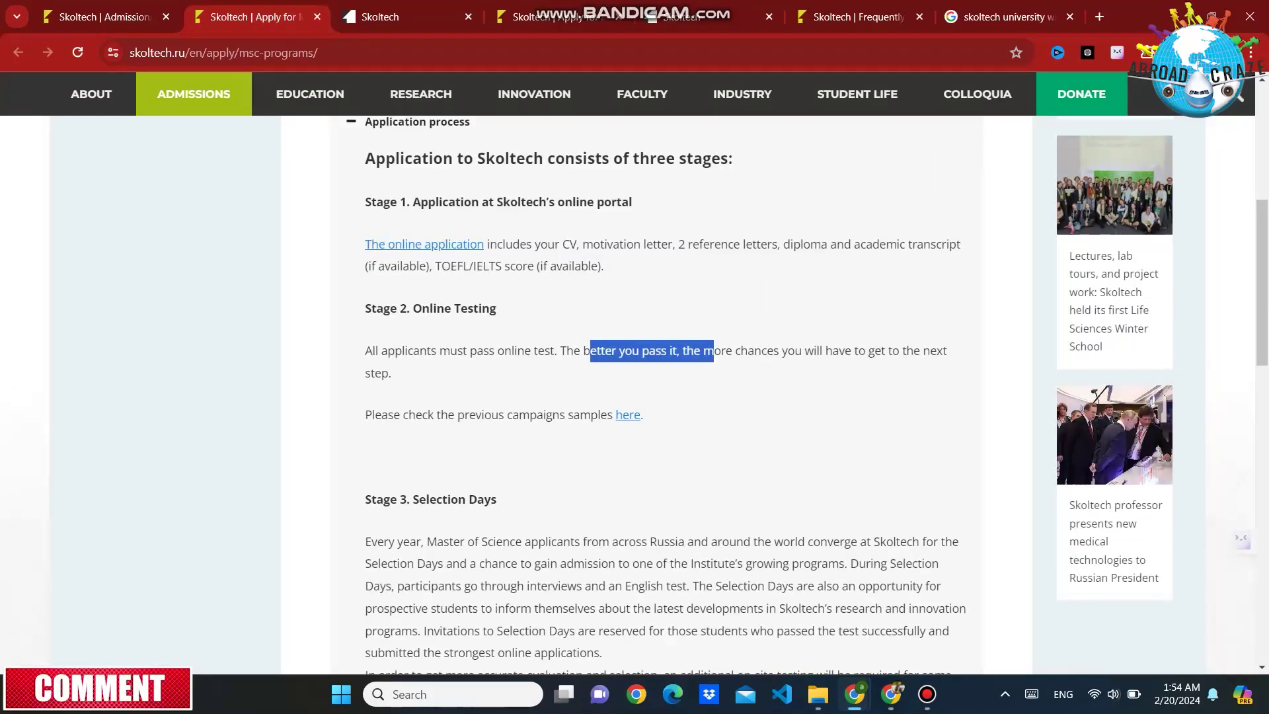
left_click(417, 122)
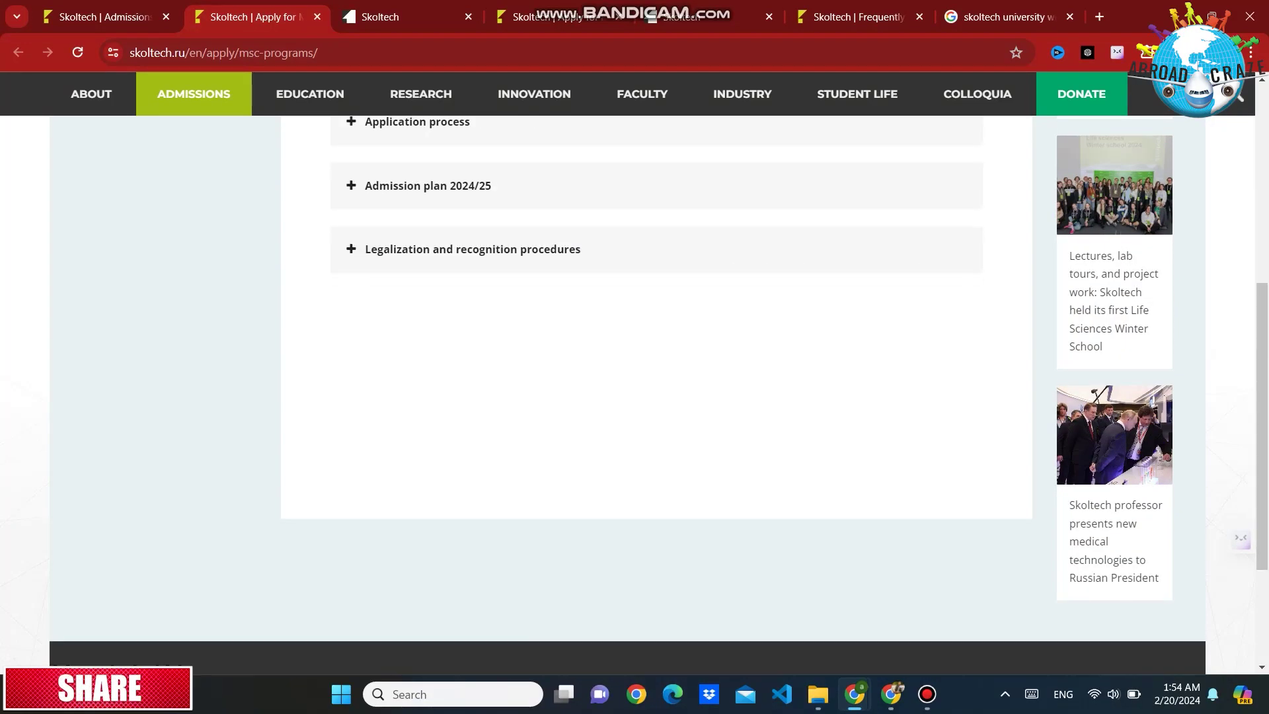
Step: Expand the Admission plan 2024/25 section, review the student places per program and area of knowledge, and collapse the section
left_click(428, 185)
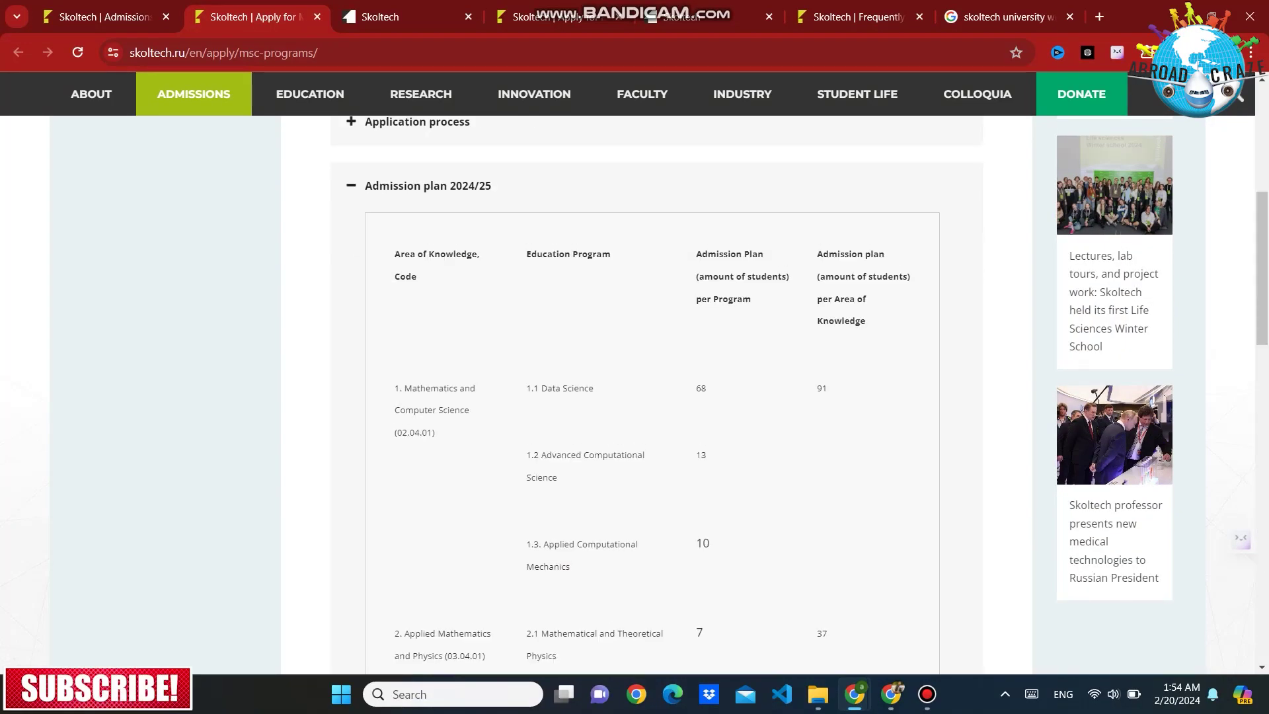
scroll(651, 395, "down", 1)
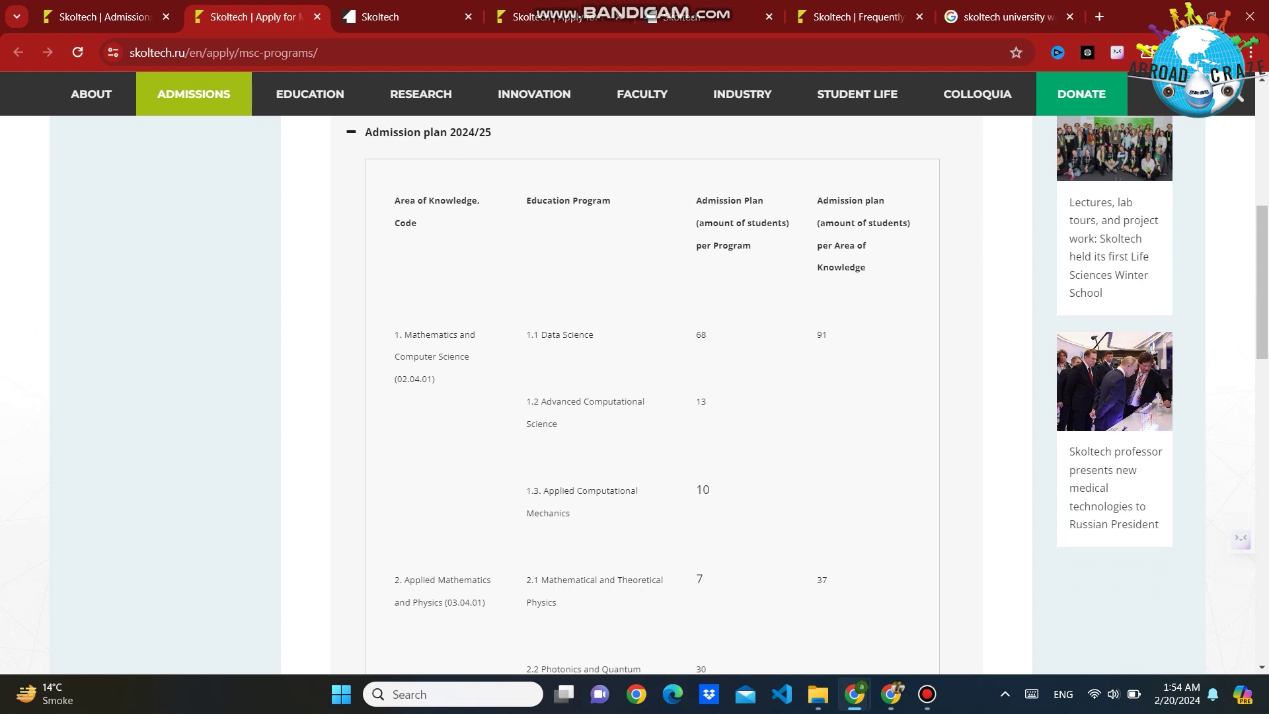
scroll(651, 394, "down", 1)
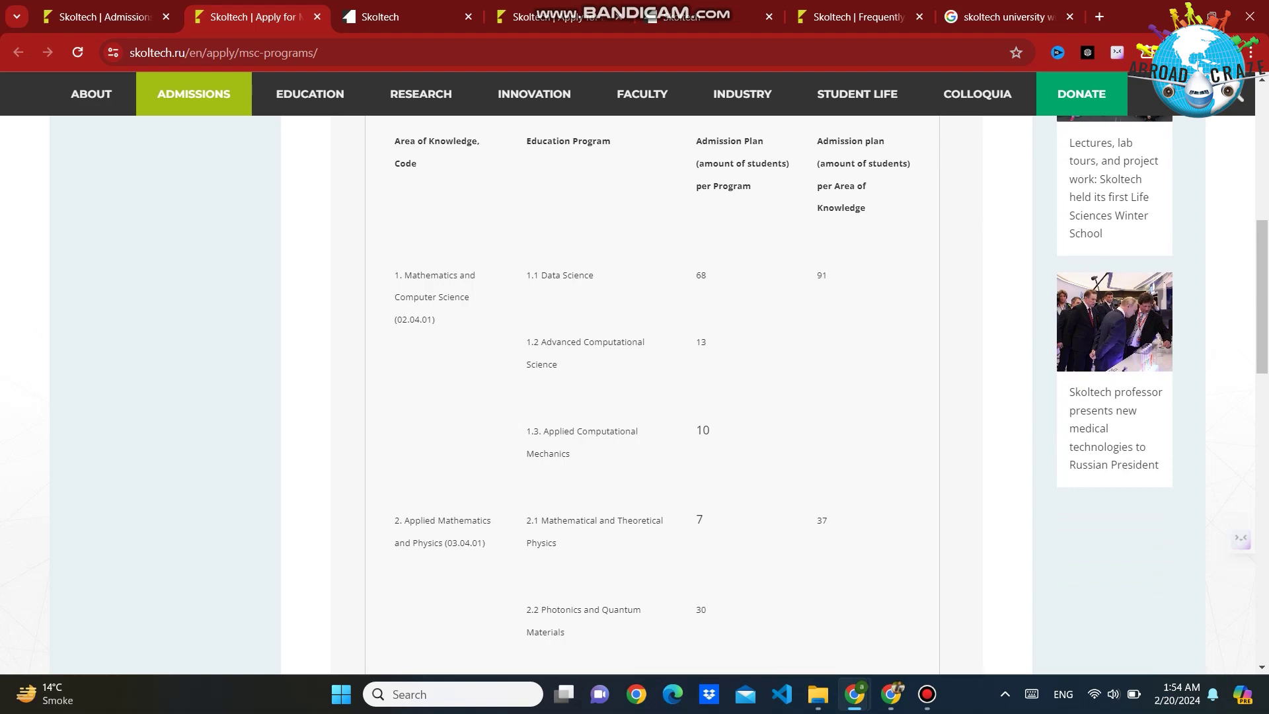
scroll(651, 394, "down", 8)
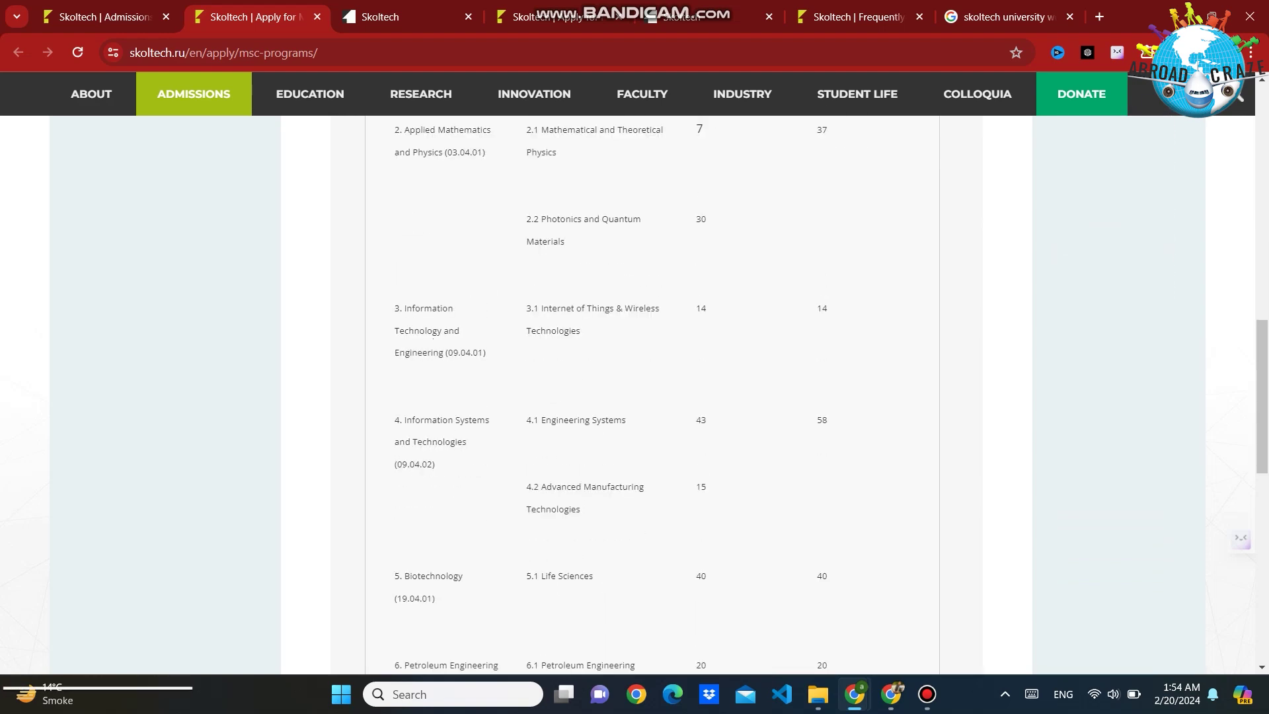
scroll(651, 395, "down", 5)
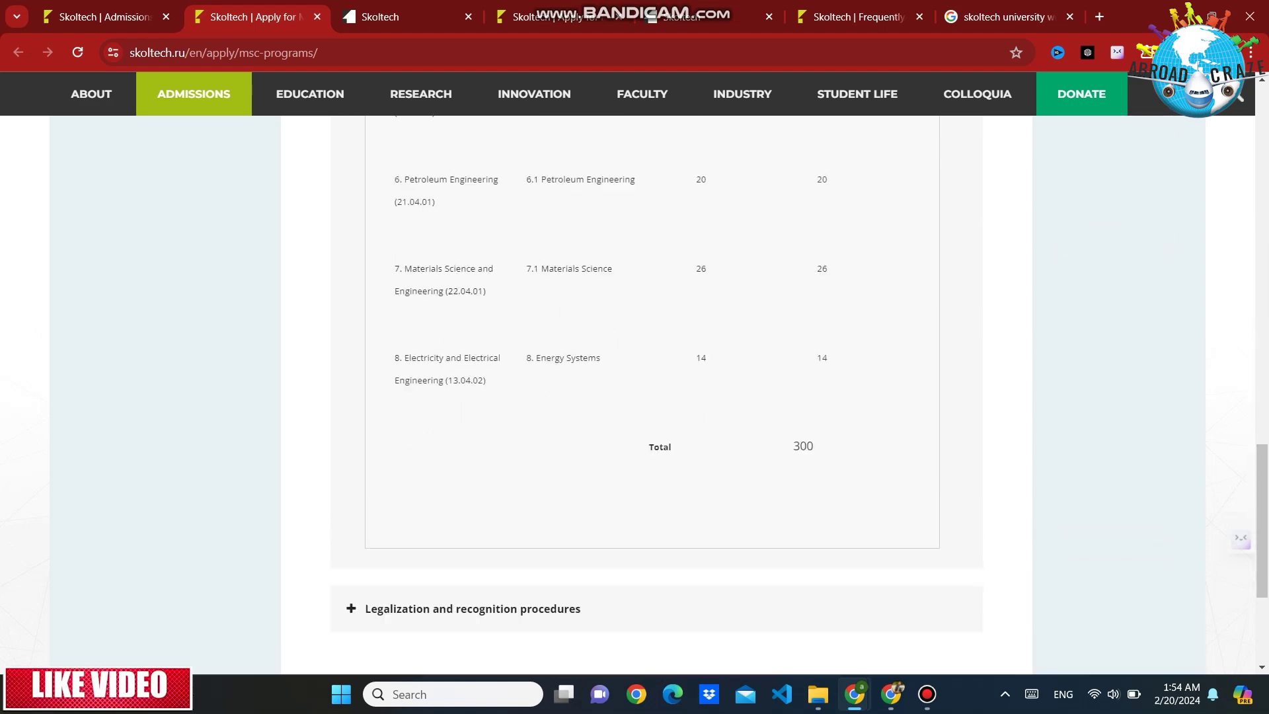
scroll(651, 395, "up", 12)
scroll(651, 394, "up", 9)
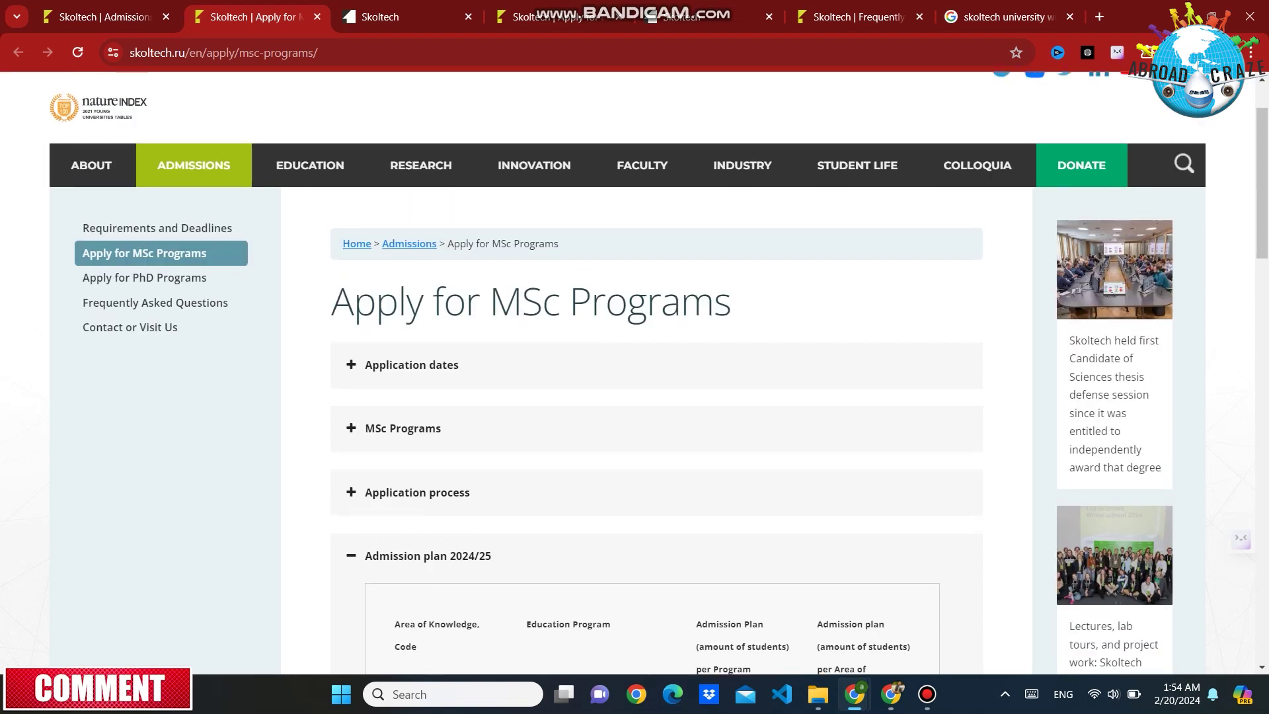
scroll(651, 395, "up", 1)
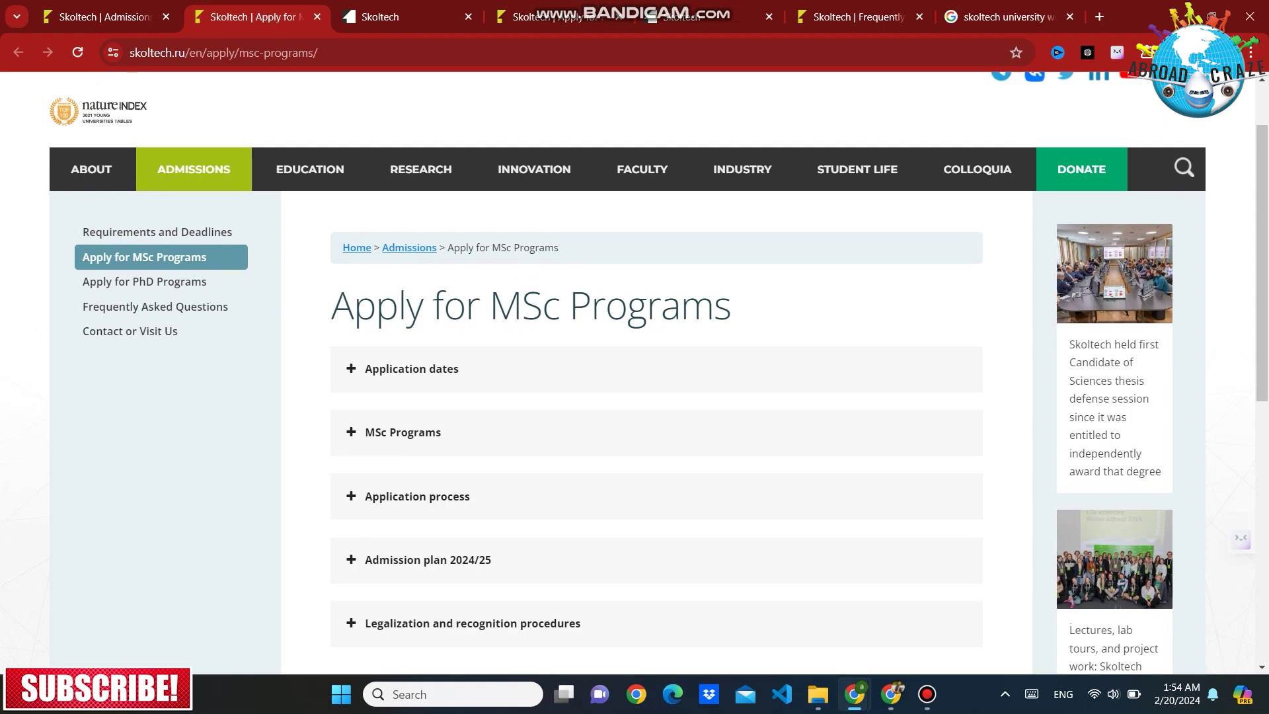
Step: Expand the Legalization and recognition procedures section and read its rules and the documents required for the recognition procedure
scroll(651, 394, "down", 4)
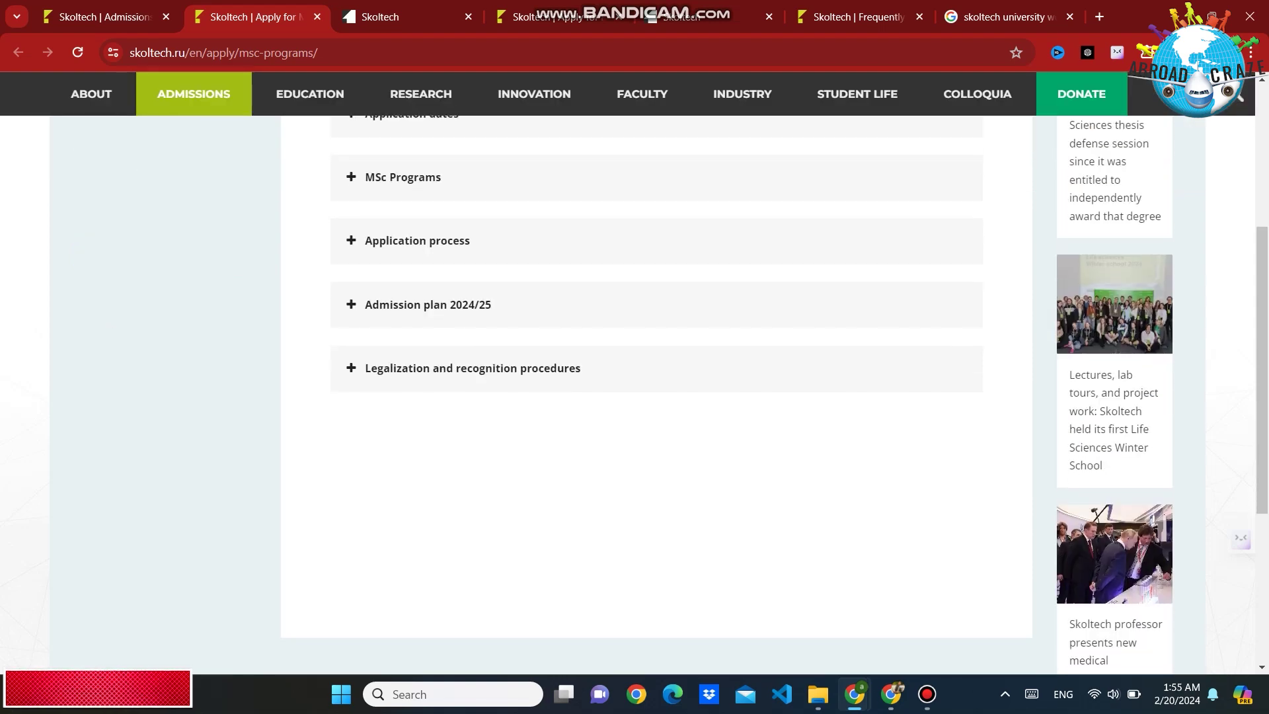
scroll(651, 394, "down", 2)
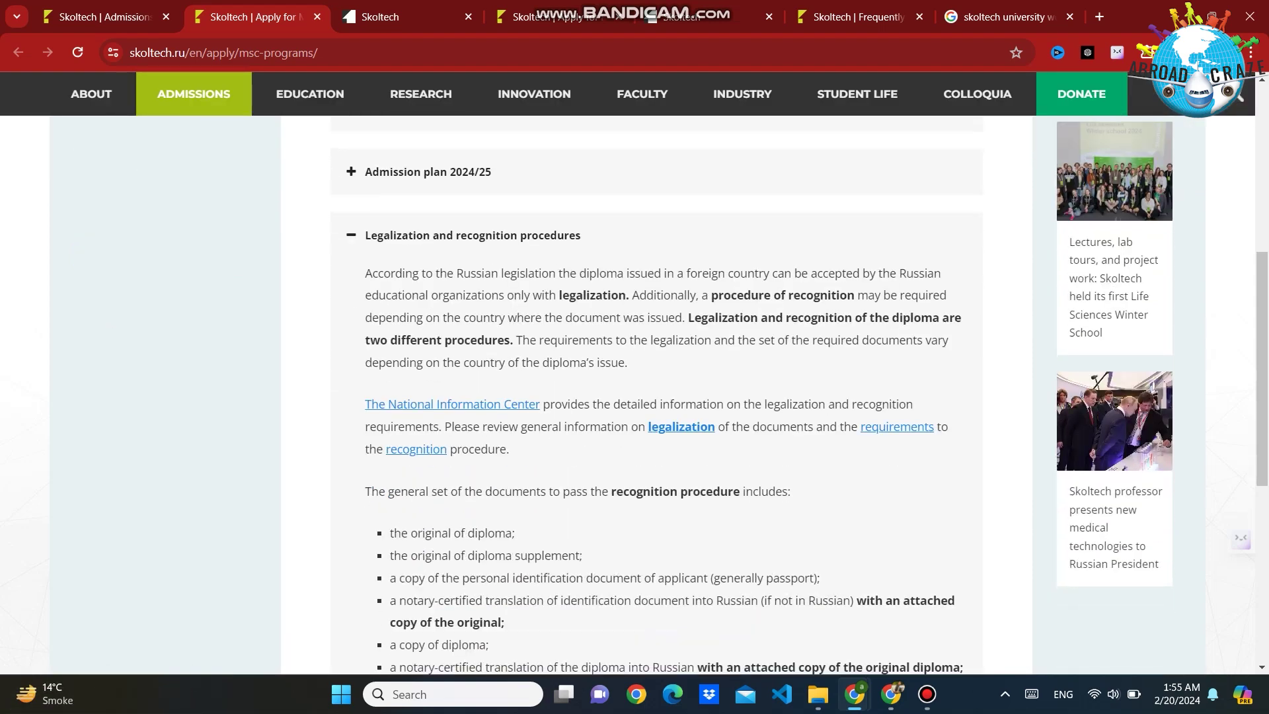
scroll(651, 395, "down", 2)
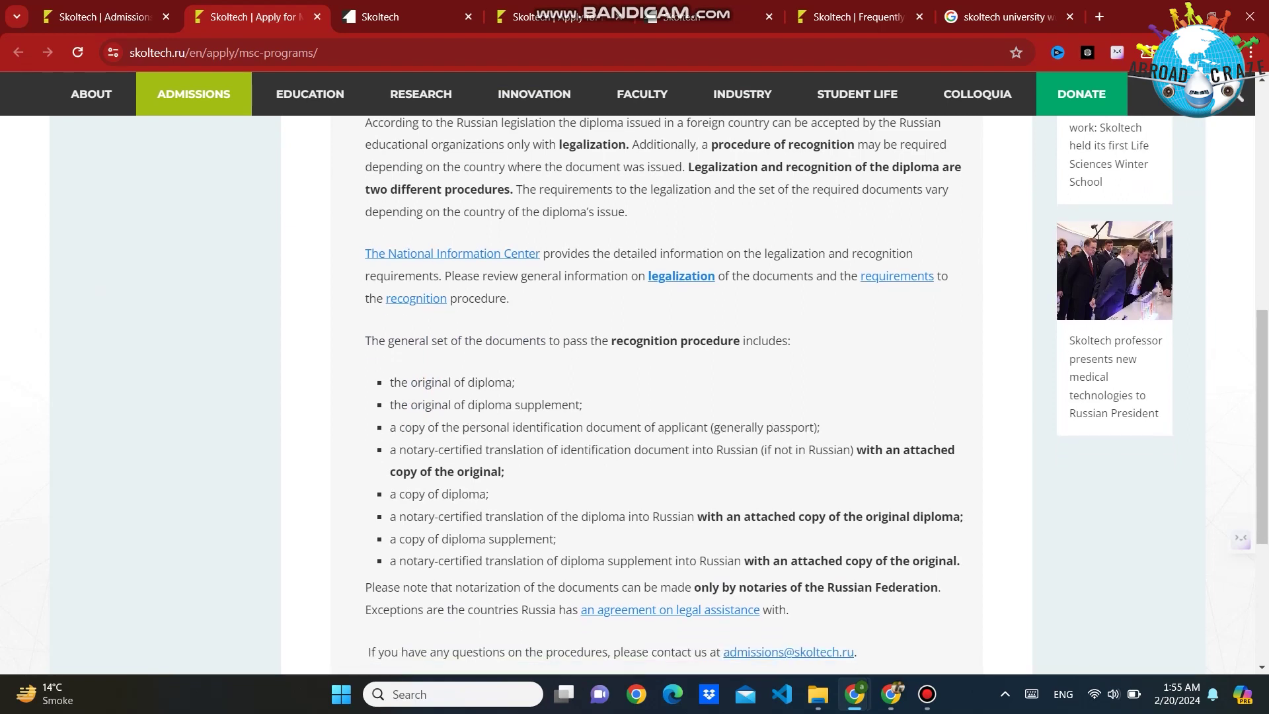
scroll(770, 387, "down", 1)
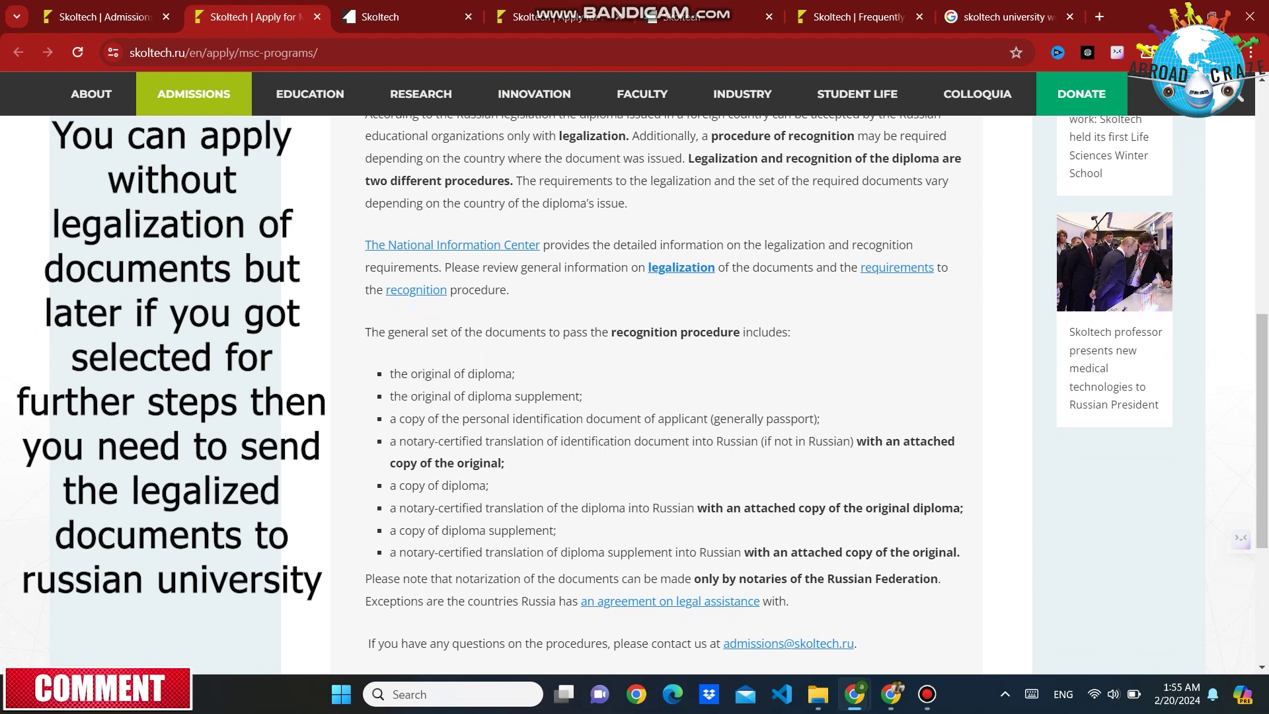
scroll(661, 397, "down", 1)
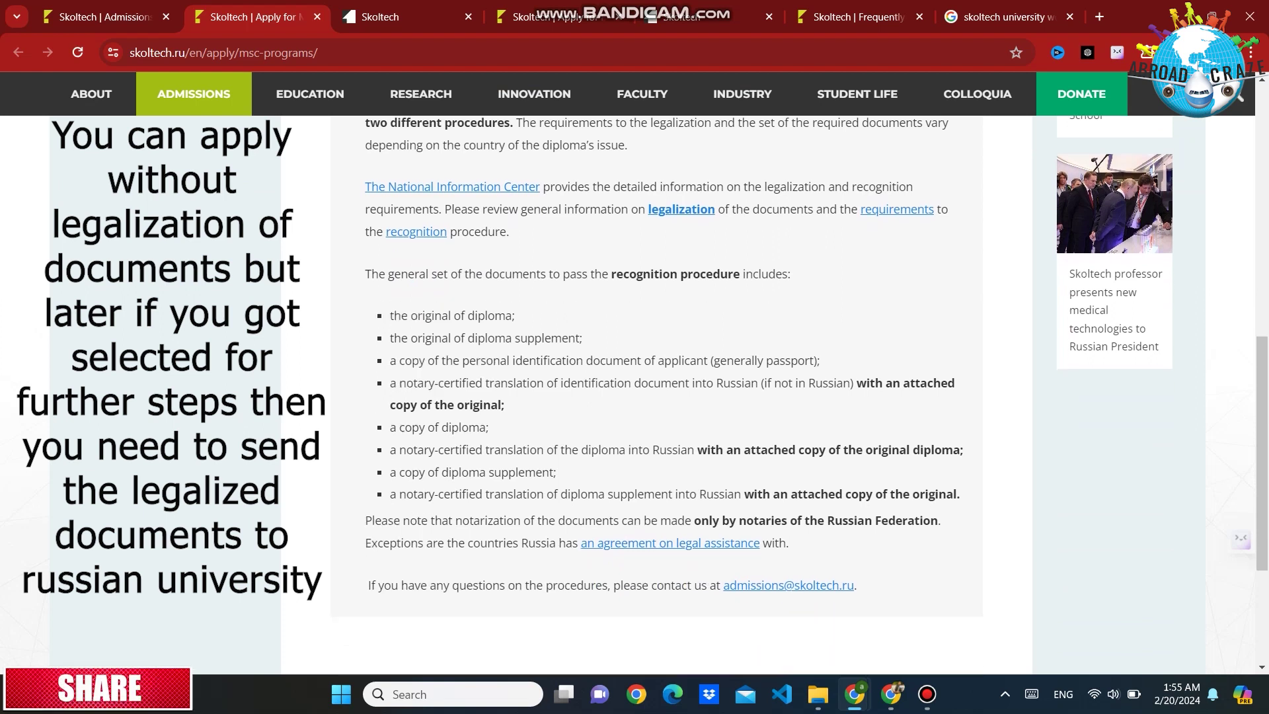
scroll(661, 397, "down", 1)
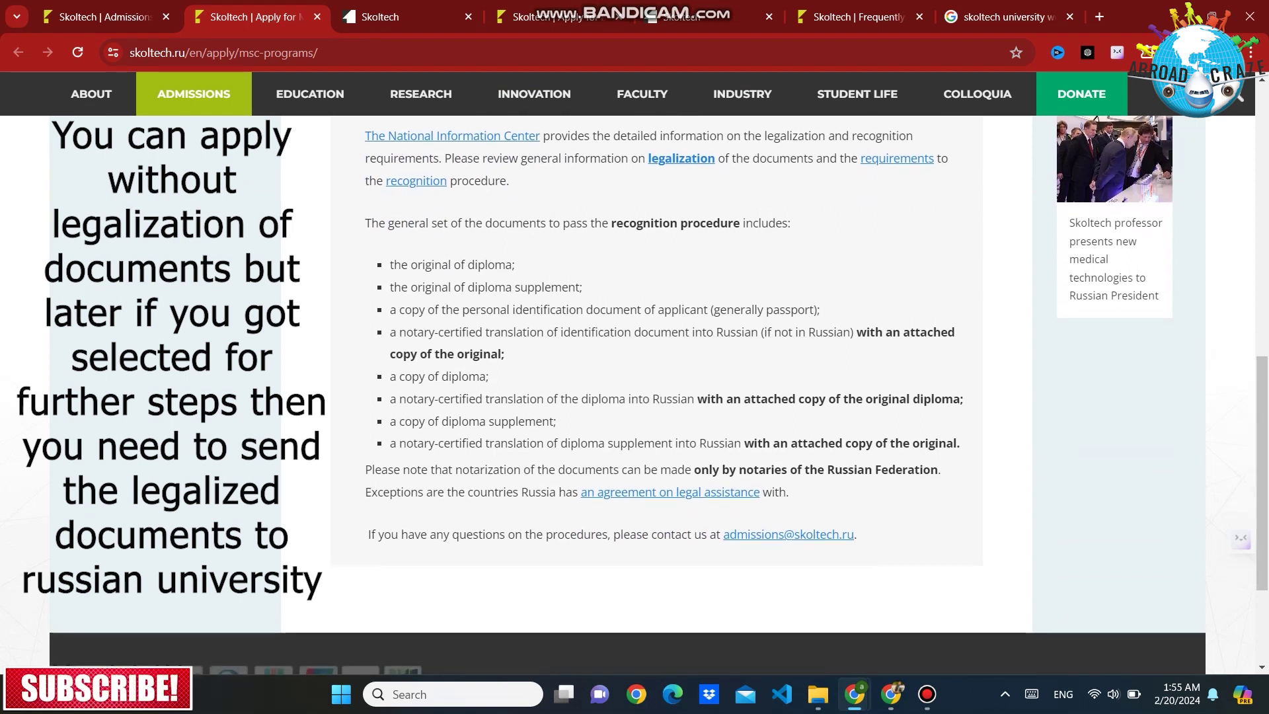
scroll(661, 397, "up", 1)
scroll(661, 396, "up", 1)
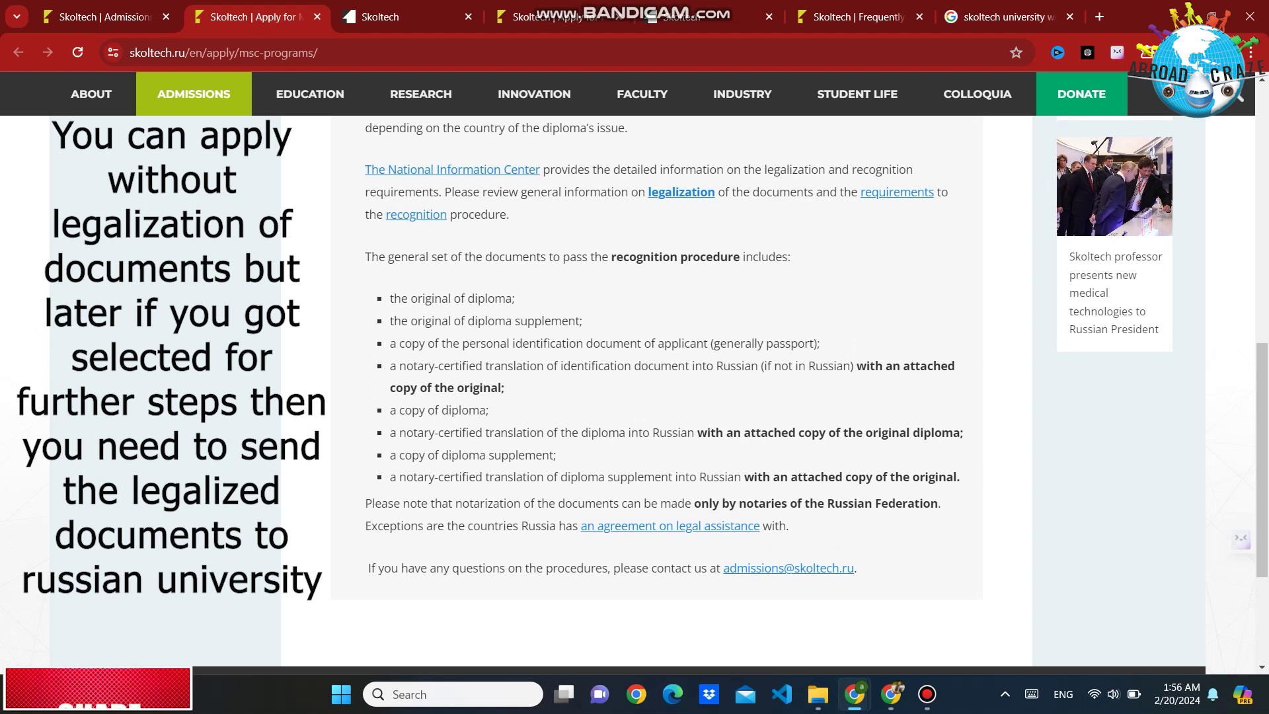
Step: Highlight parts of the identification document requirement, covering the notary-certified translation into Russian and the copy of the original
left_click_drag(560, 366, 690, 365)
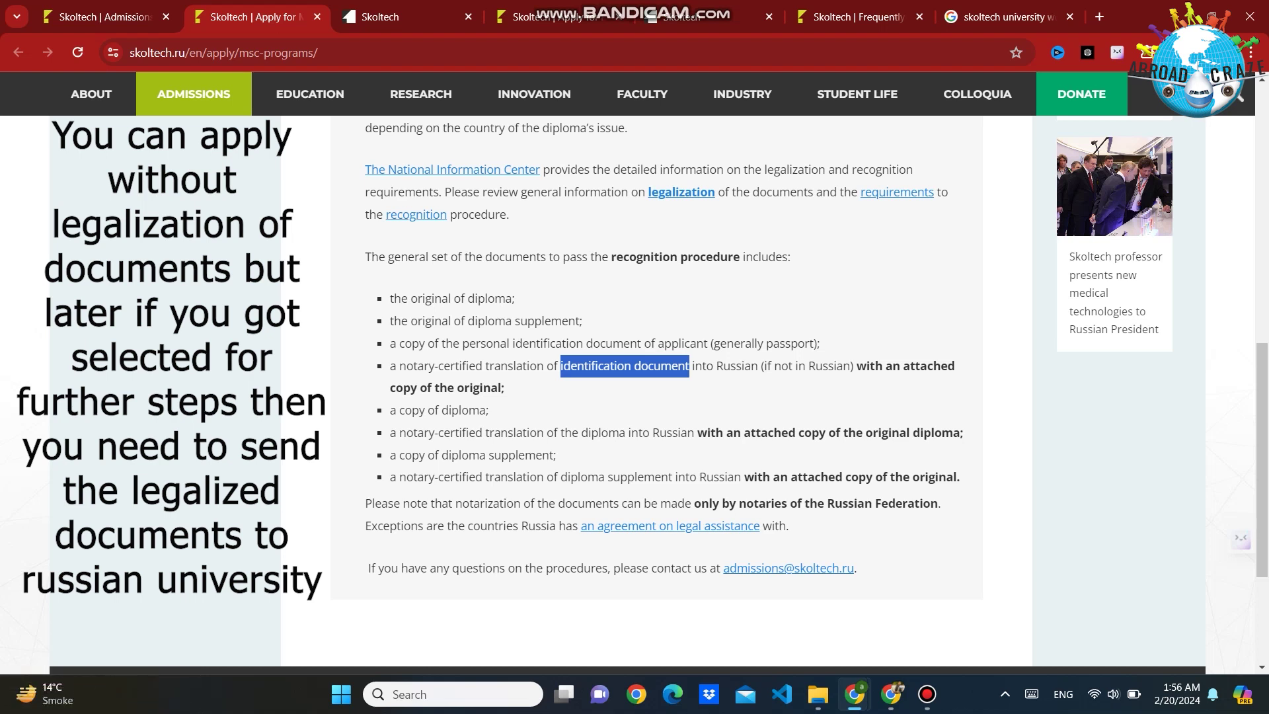
left_click_drag(390, 387, 504, 387)
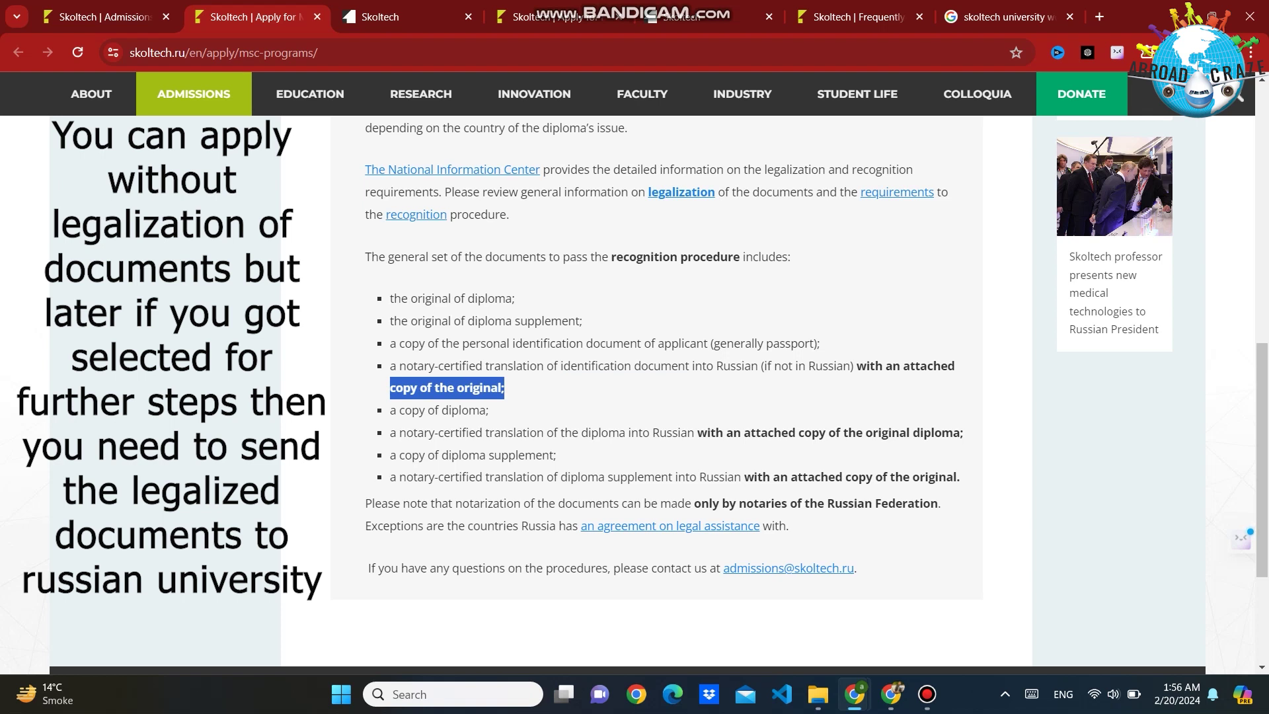
left_click_drag(390, 366, 757, 366)
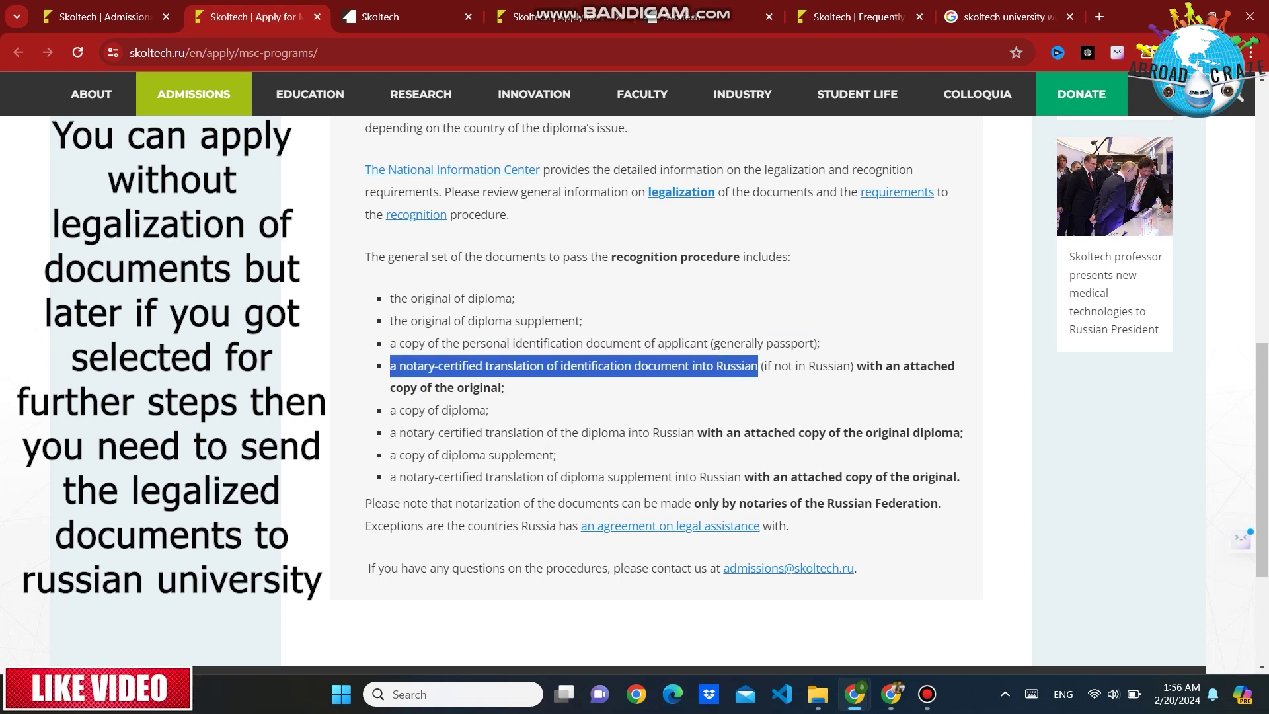
Step: Highlight the diploma copy, its notary-certified Russian translation with a copy of the original diploma, and the diploma supplement in the document list
left_click_drag(442, 410, 479, 409)
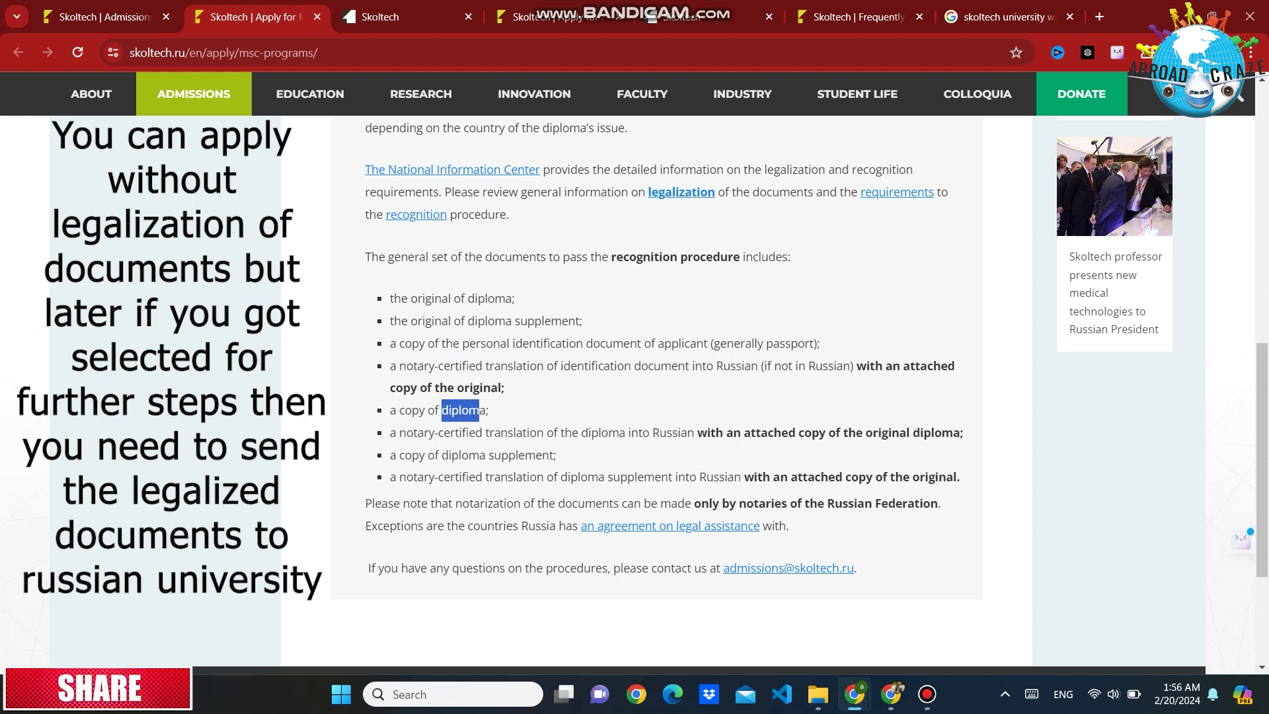
left_click_drag(396, 432, 710, 432)
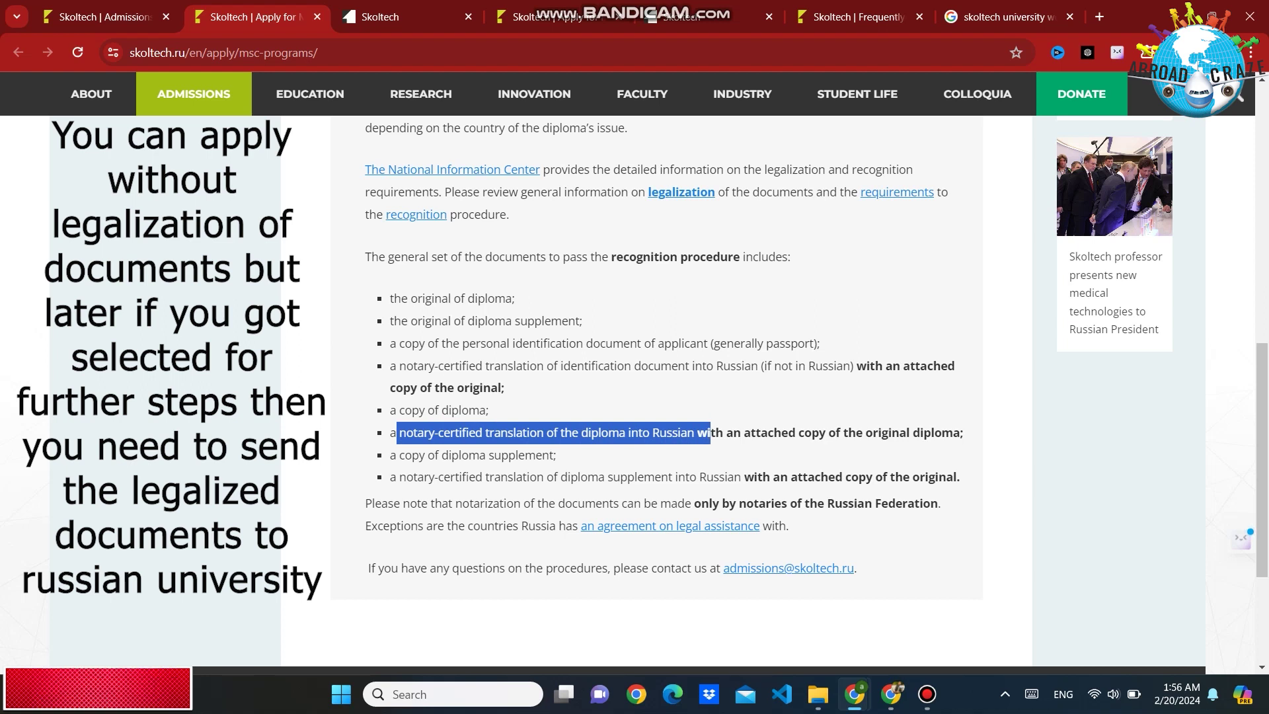
left_click(711, 432)
left_click_drag(803, 432, 959, 432)
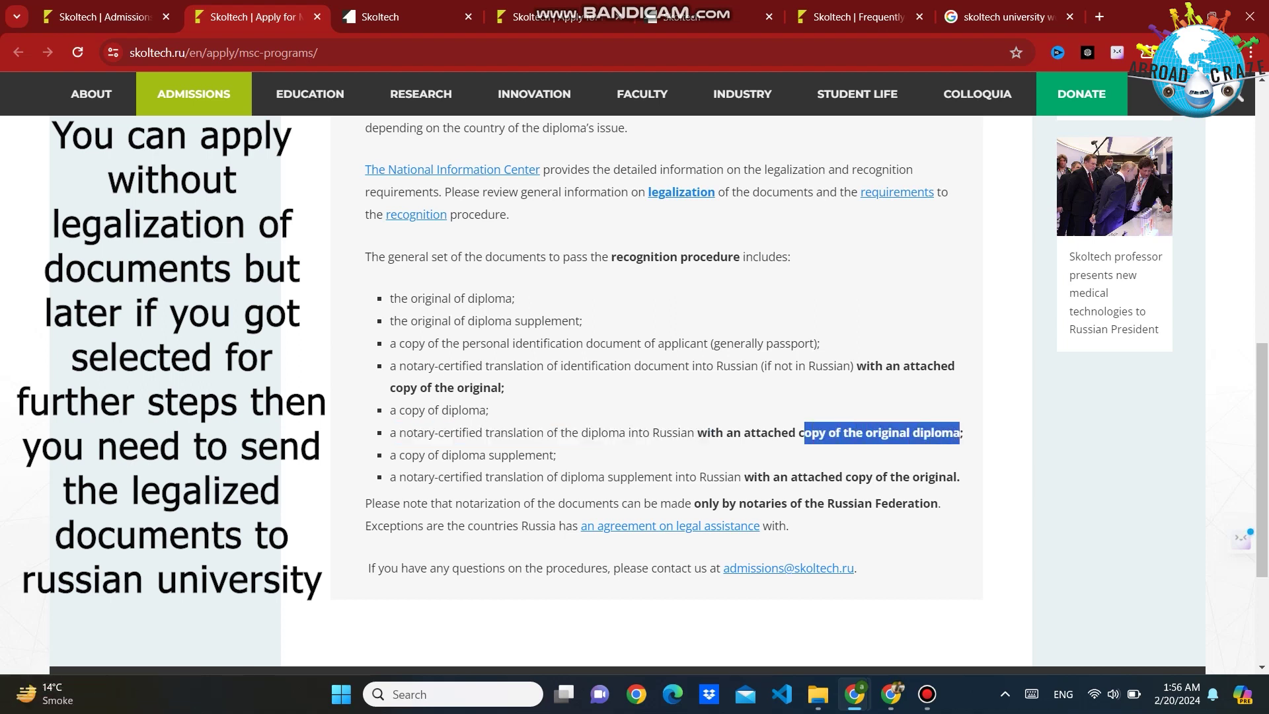
left_click(960, 433)
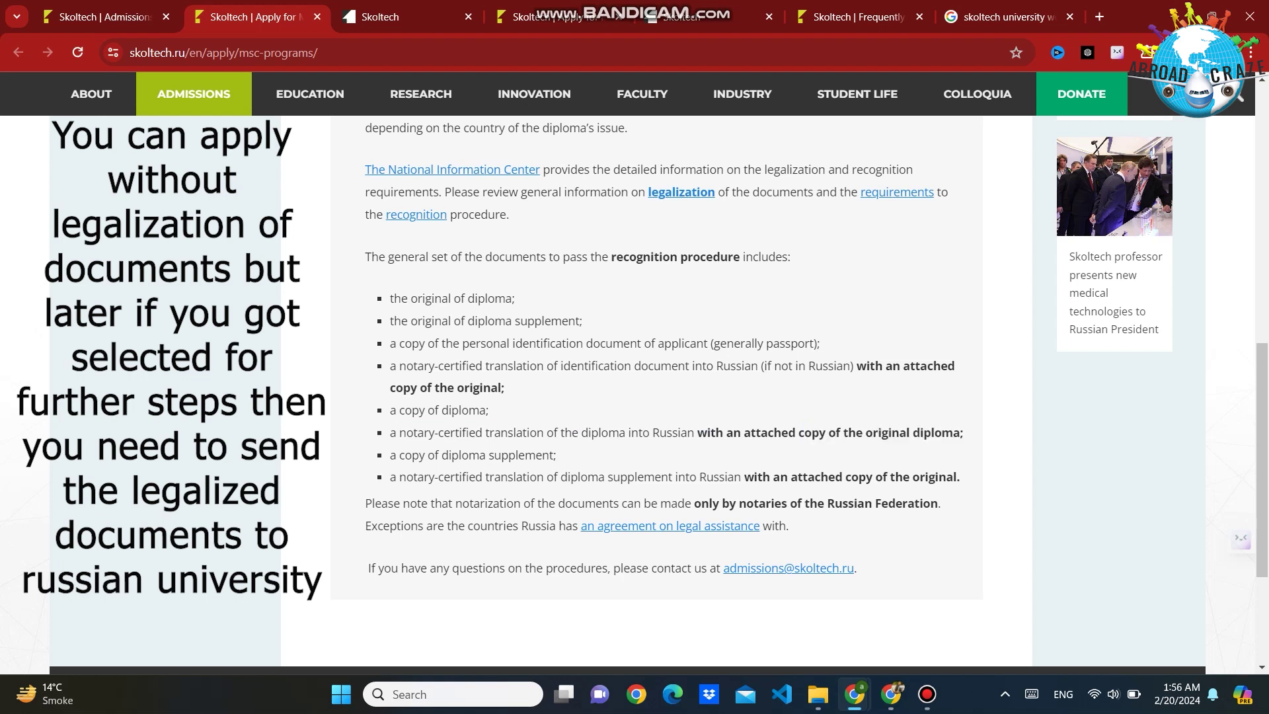
left_click_drag(442, 455, 557, 454)
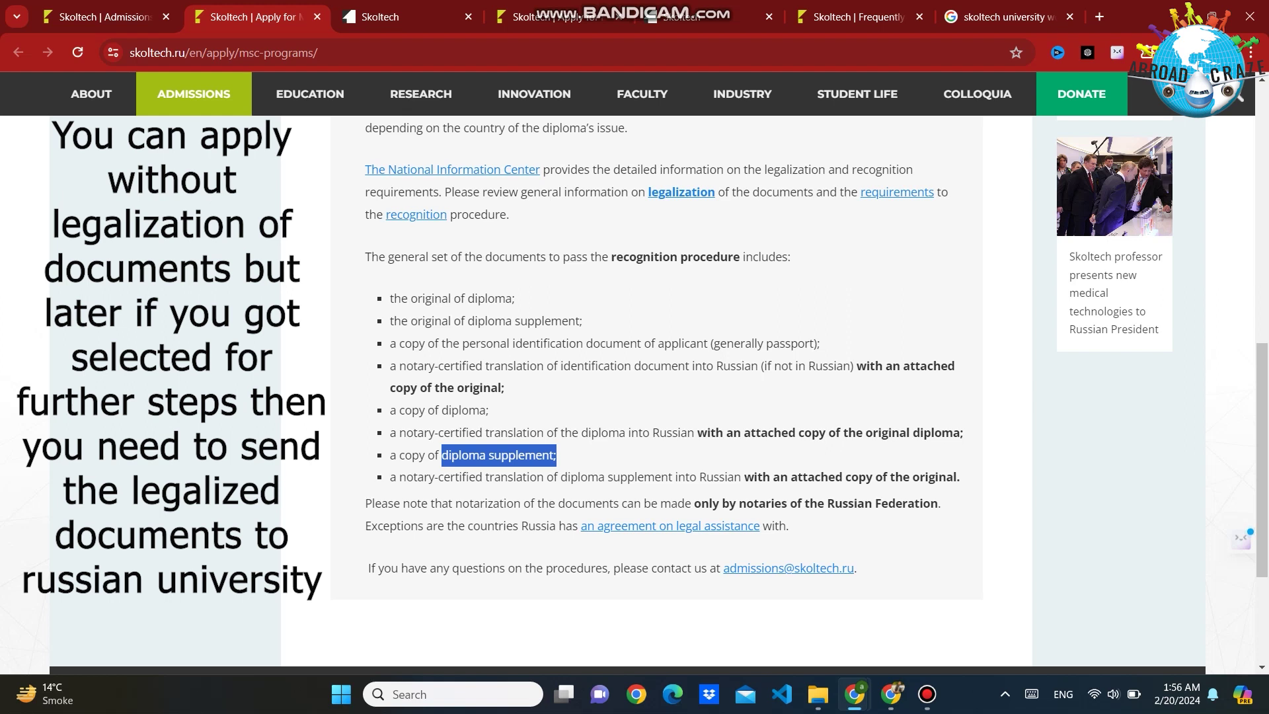
Step: Look over the rest of the recognition document list and notarization notes, and collapse the Legalization and recognition procedures section
scroll(635, 390, "down", 1)
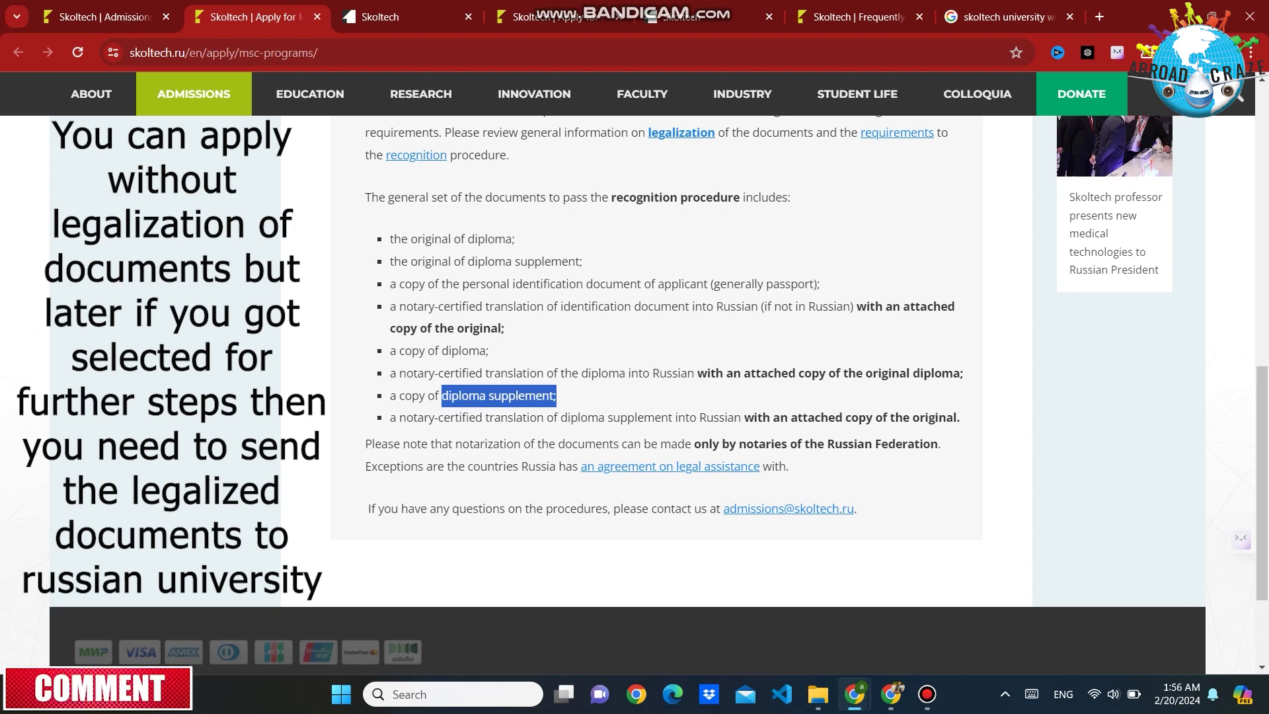
scroll(634, 390, "up", 1)
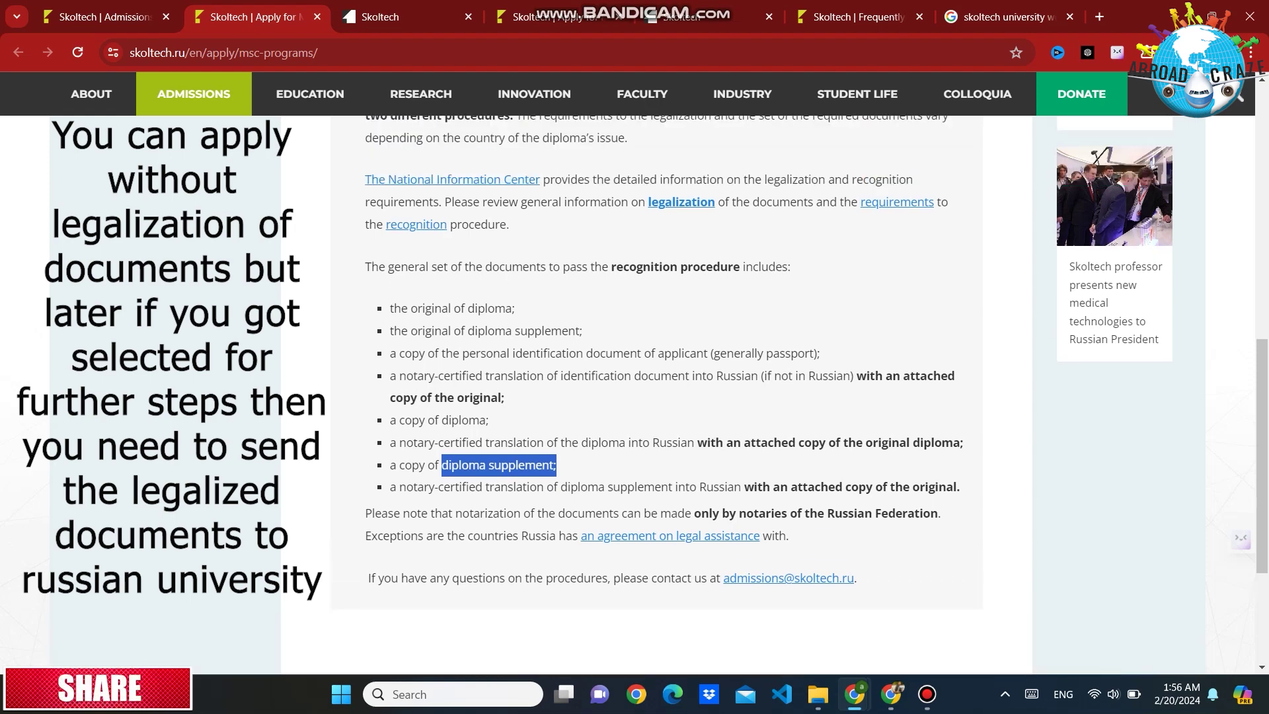
scroll(786, 516, "down", 1)
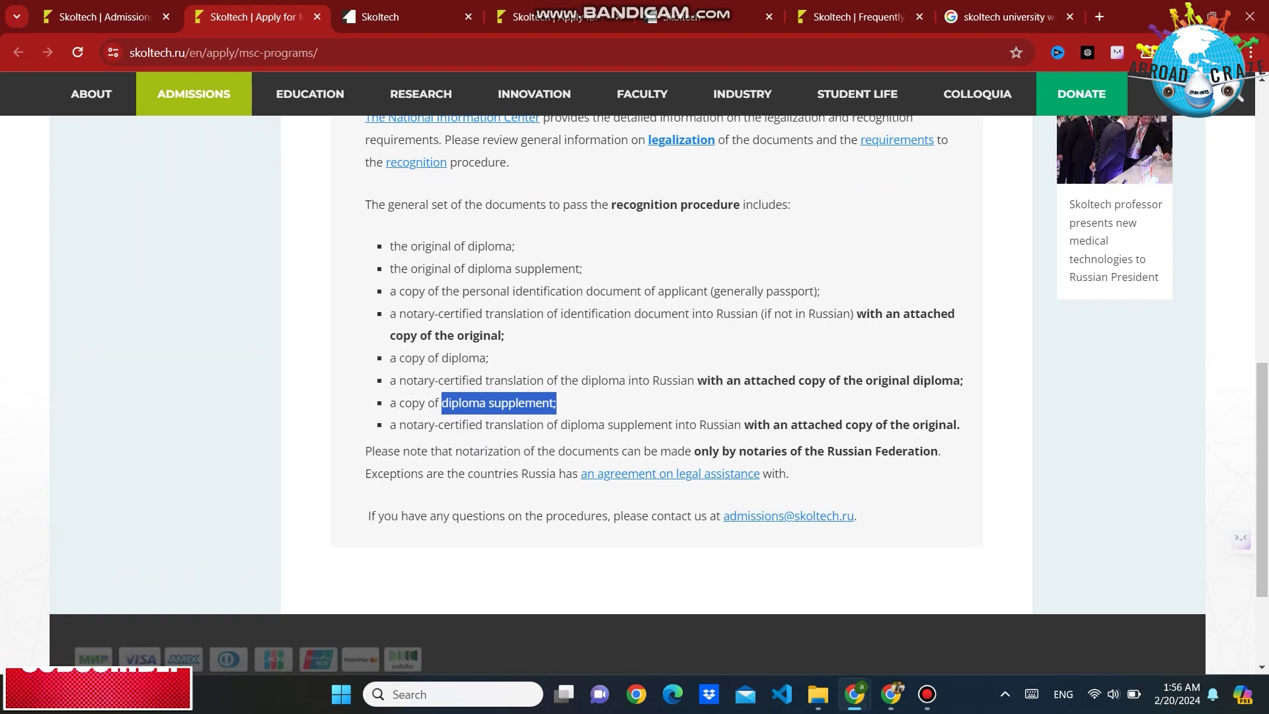
scroll(634, 396, "up", 10)
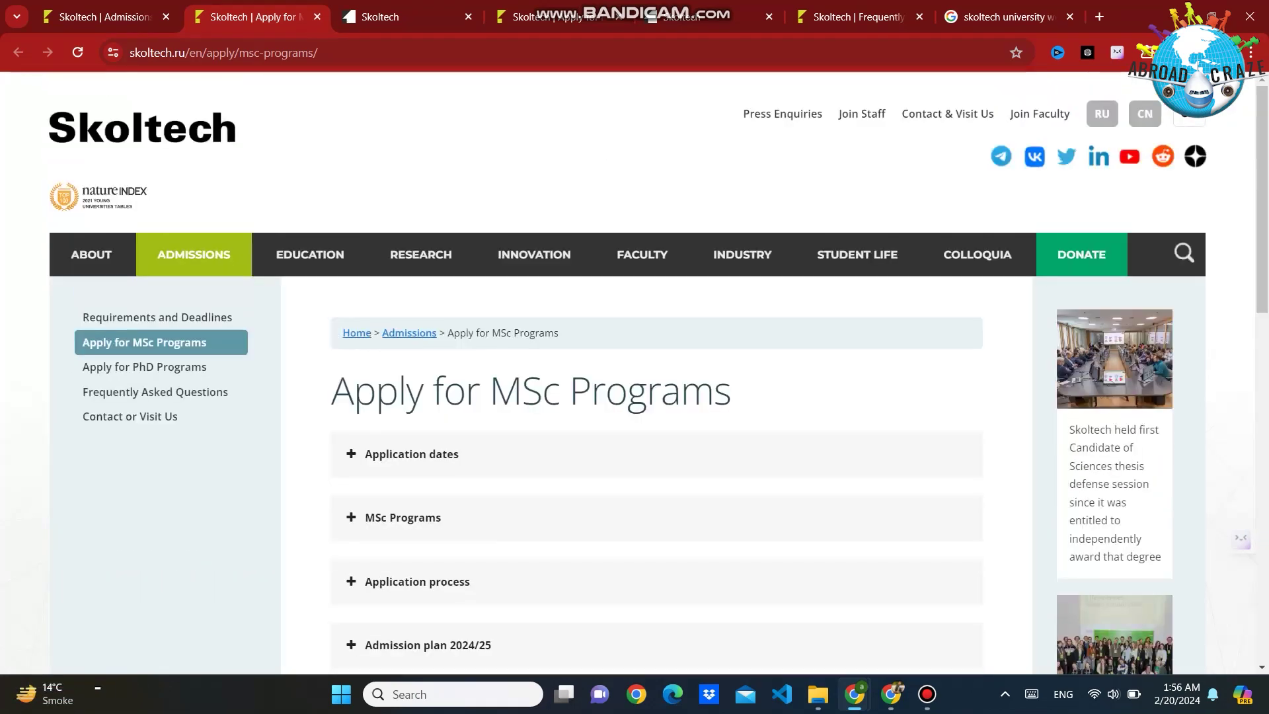
scroll(635, 397, "down", 1)
scroll(635, 396, "down", 4)
scroll(635, 397, "up", 5)
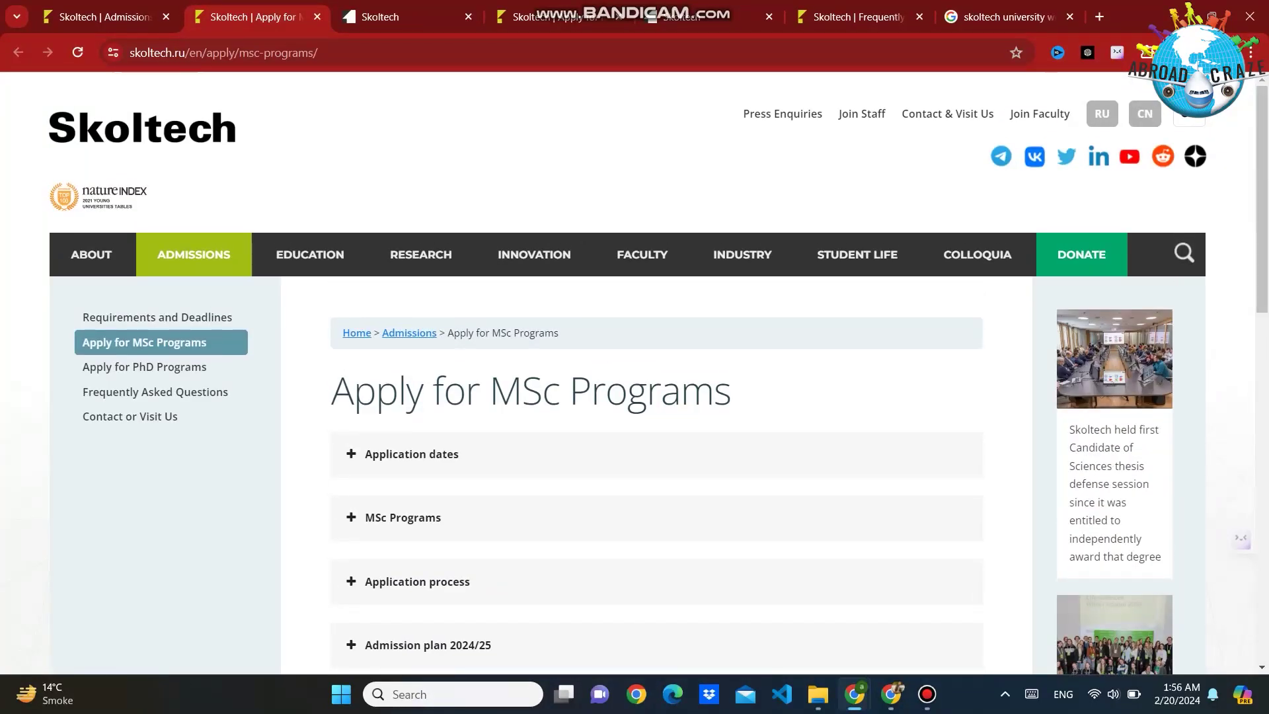
scroll(635, 397, "down", 4)
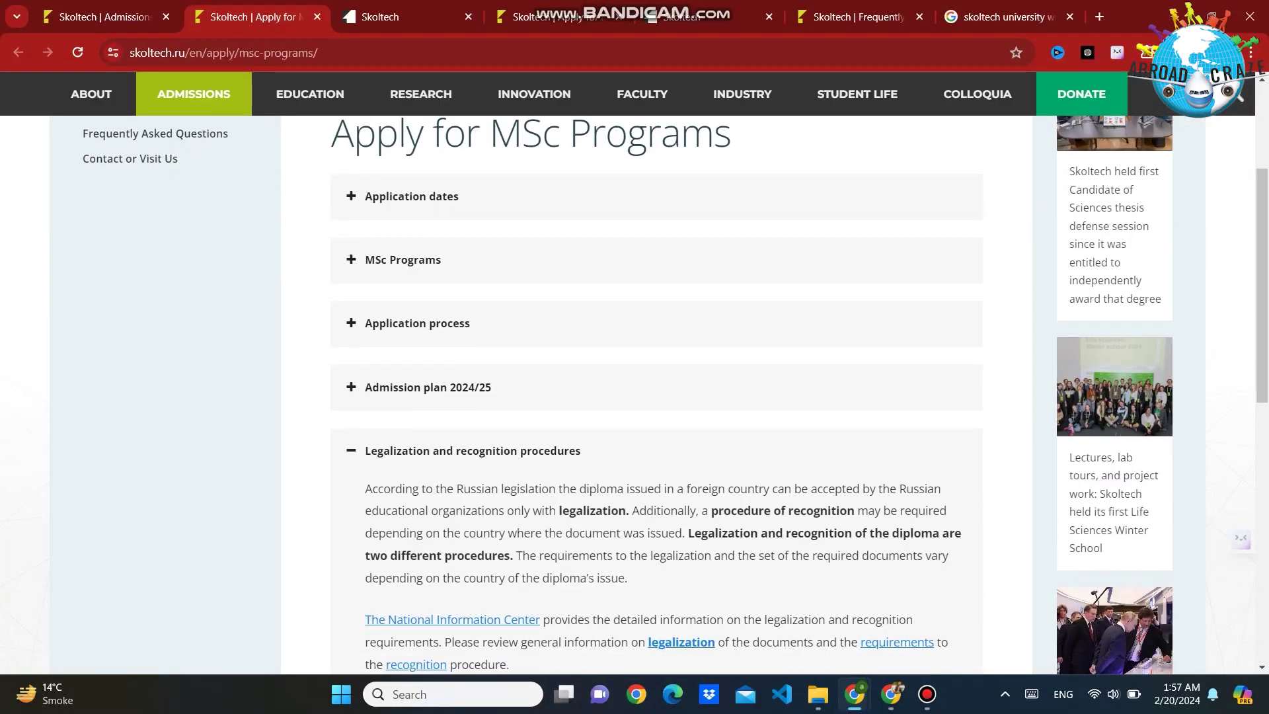
left_click(473, 450)
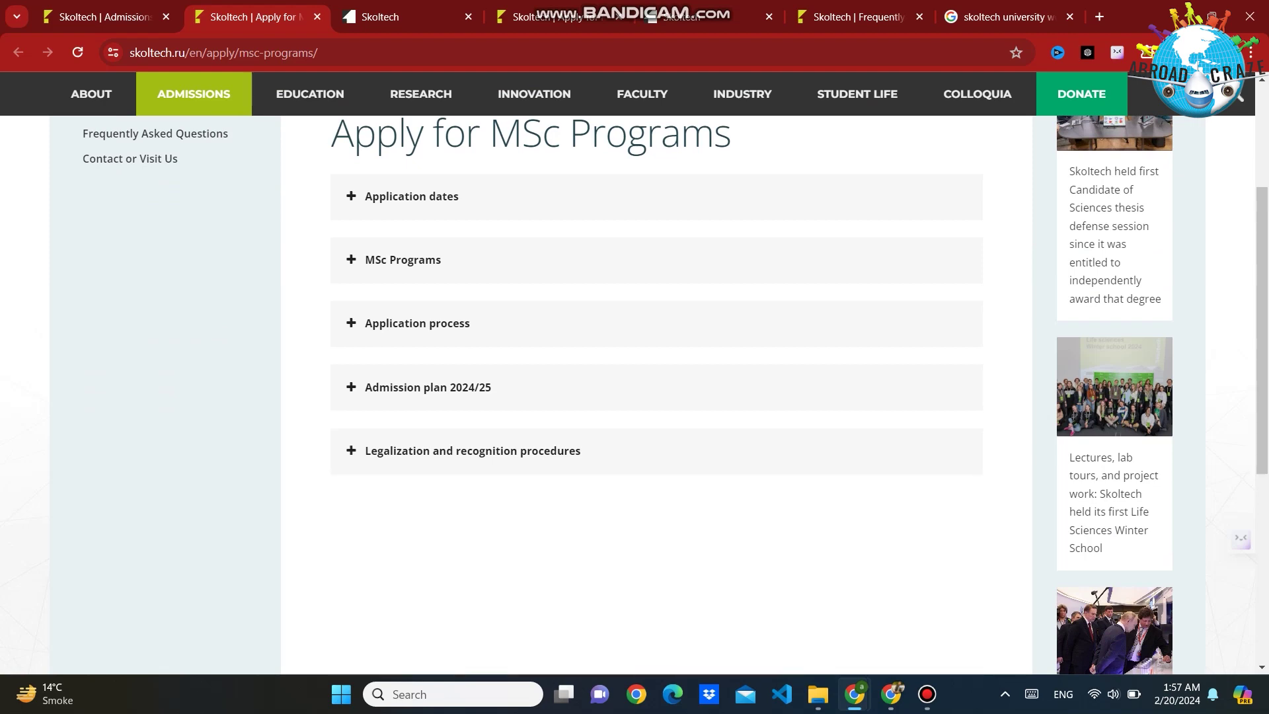
scroll(635, 397, "up", 4)
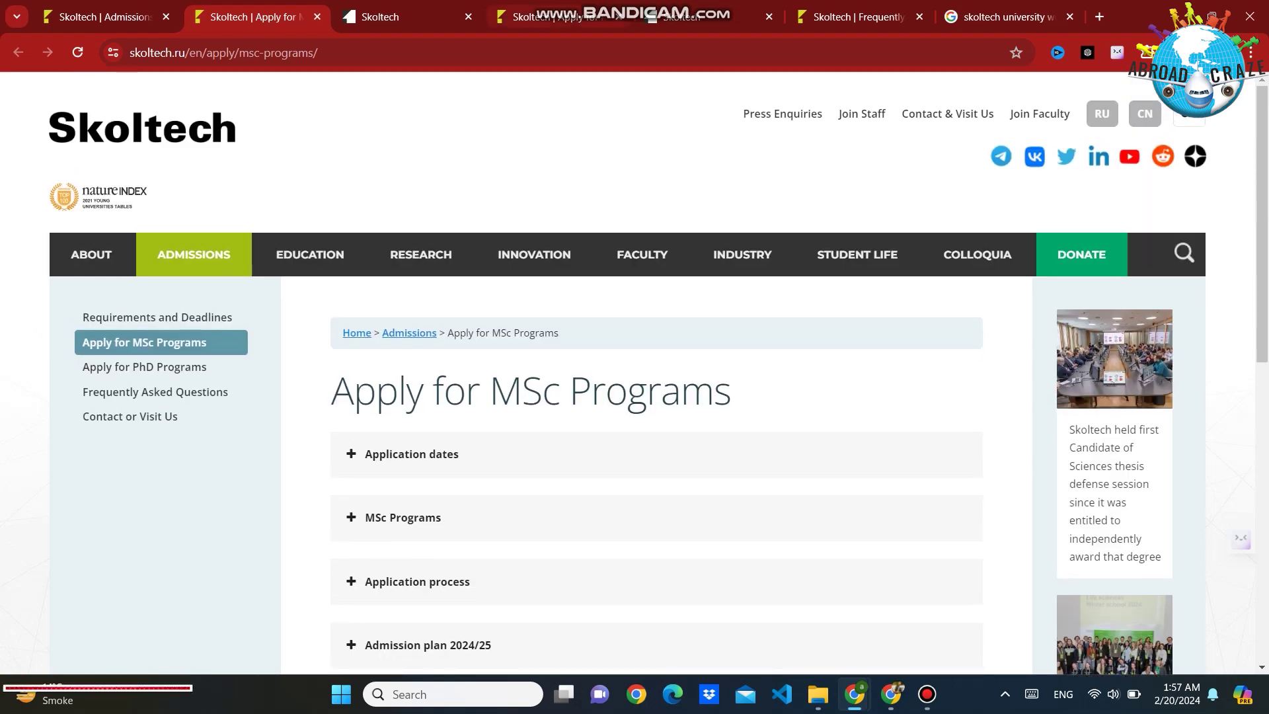
Step: Open the Apply for PhD Program page and highlight the July 5 deadline in its Application dates section
left_click(144, 367)
scroll(634, 396, "down", 4)
scroll(634, 397, "up", 2)
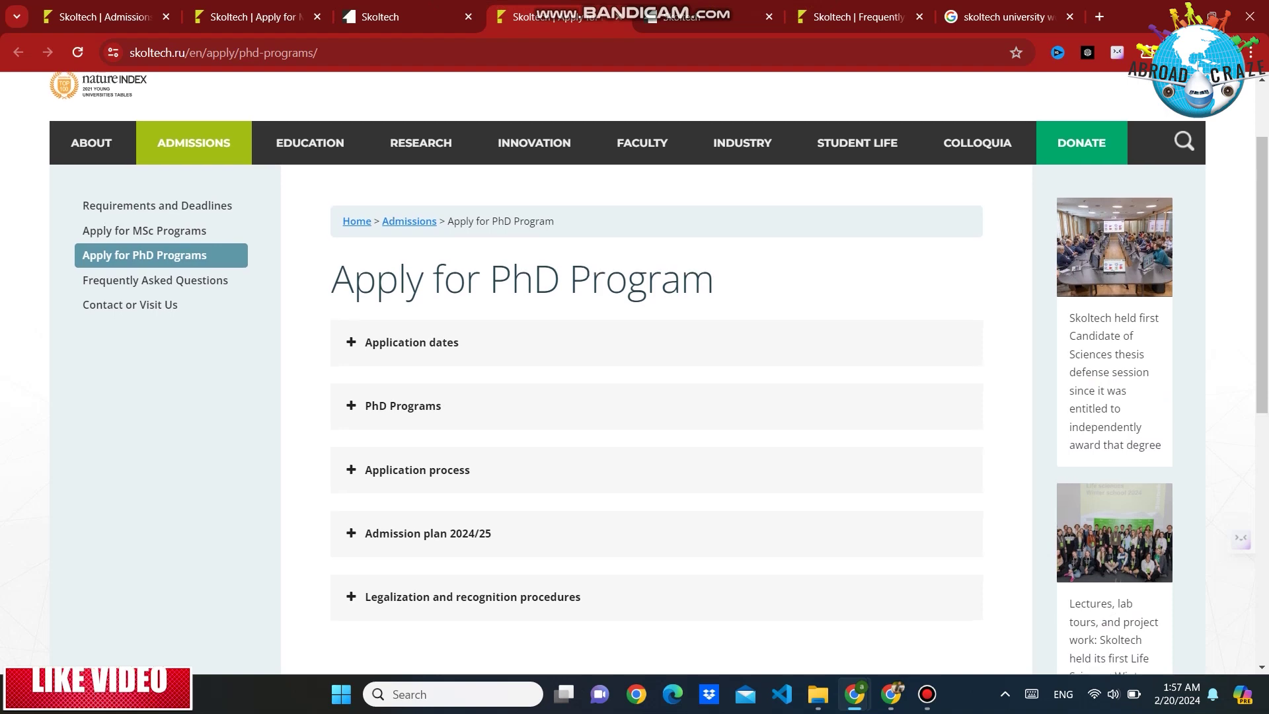
left_click(411, 342)
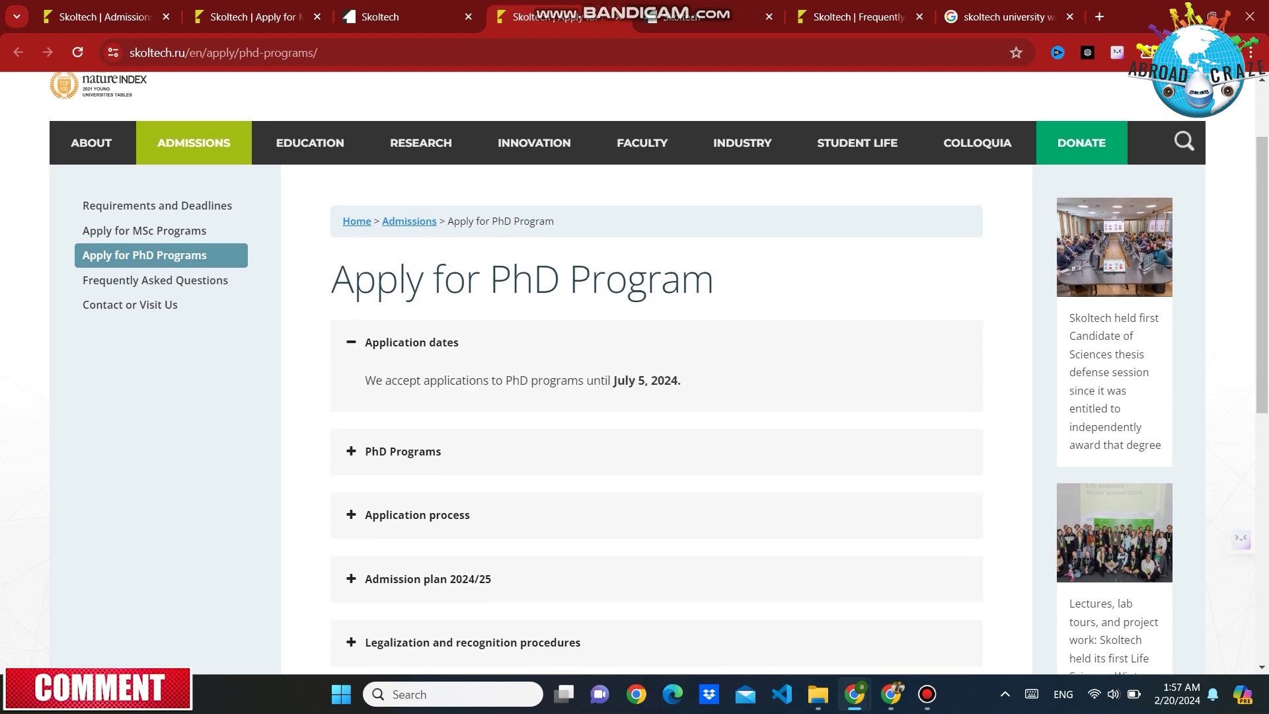
left_click_drag(613, 380, 645, 380)
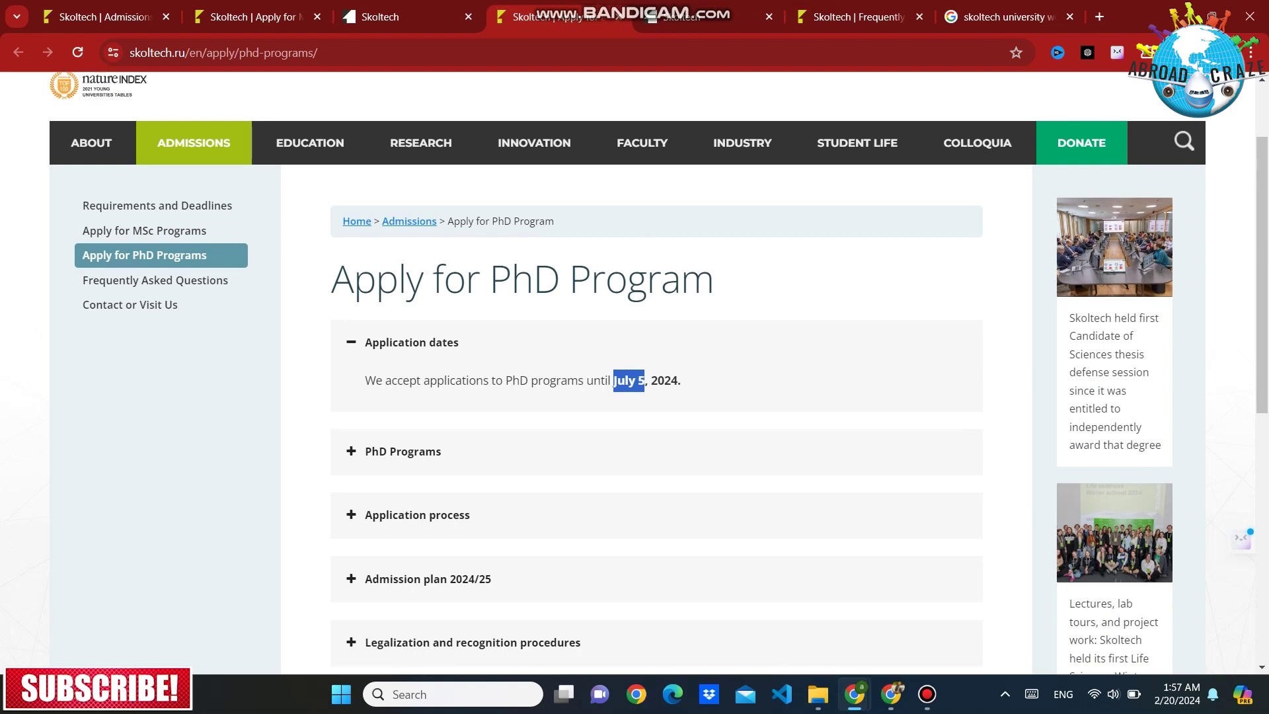
Step: Expand the PhD Programs section and examine the list of programs offered
scroll(635, 370, "down", 2)
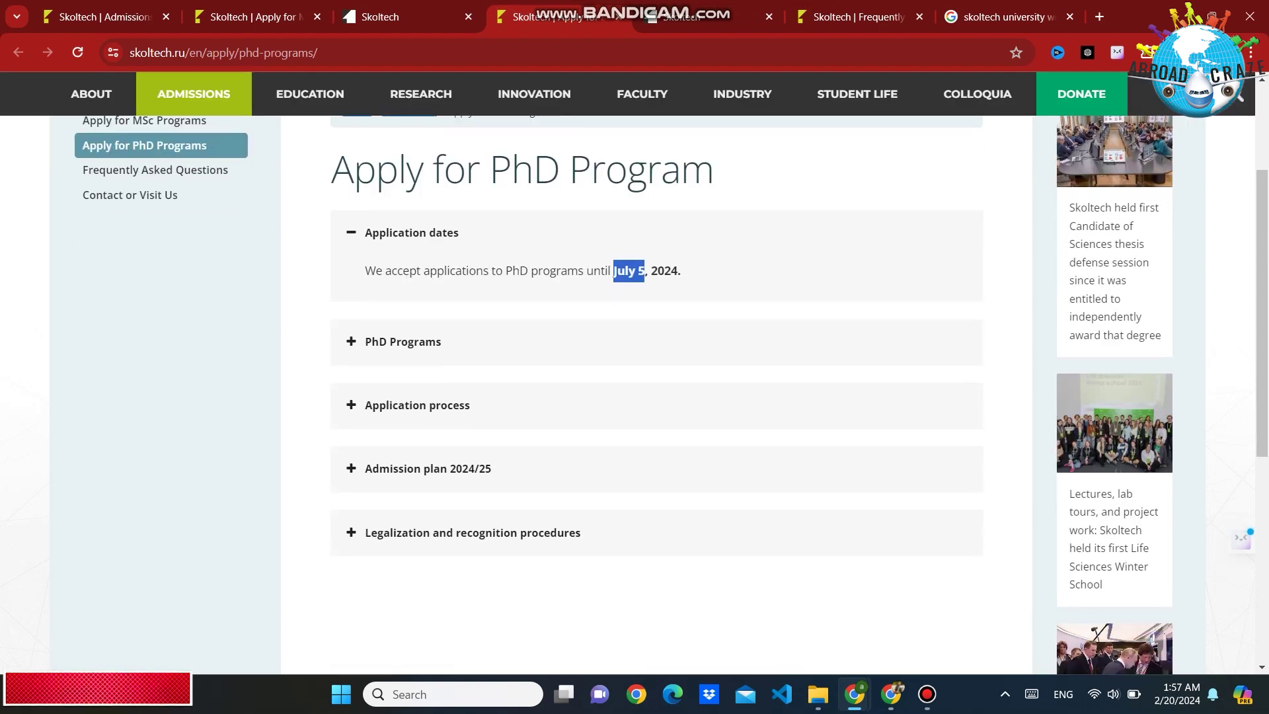
left_click(403, 342)
scroll(466, 331, "down", 2)
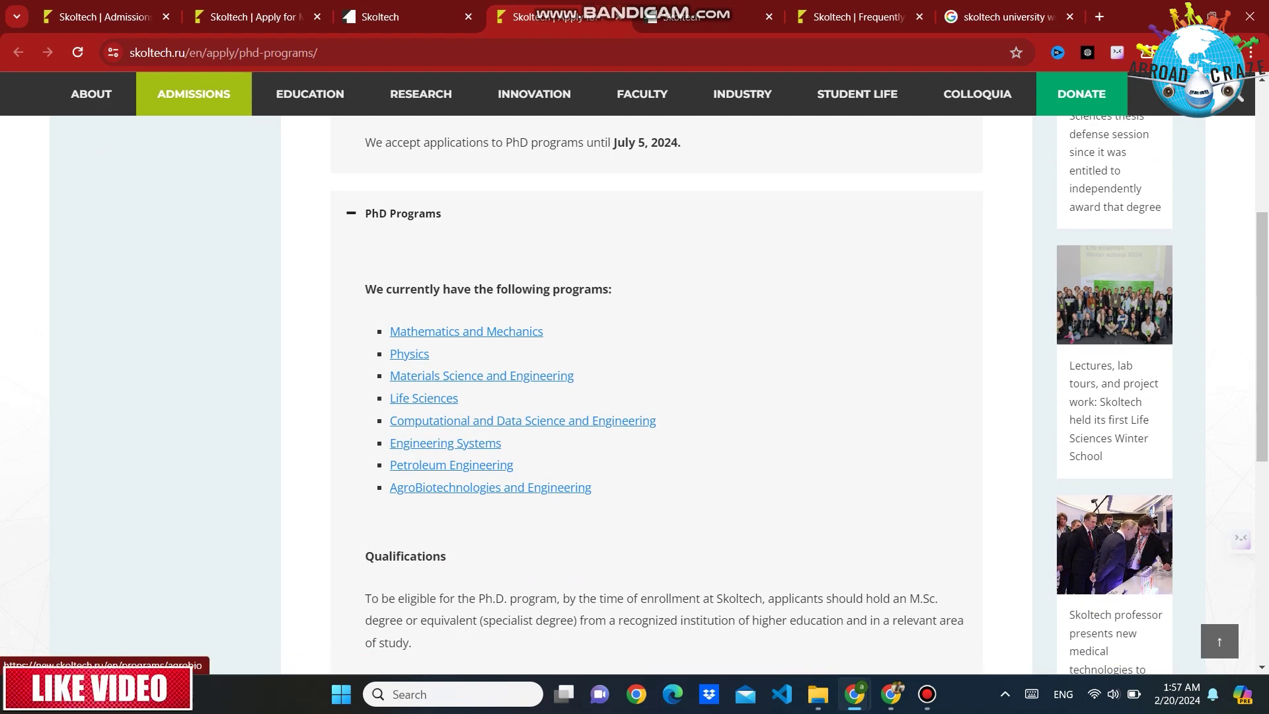
Step: Look over the PhD Qualifications text, expand the Application process section and view its Stage 1 document list
scroll(490, 487, "down", 2)
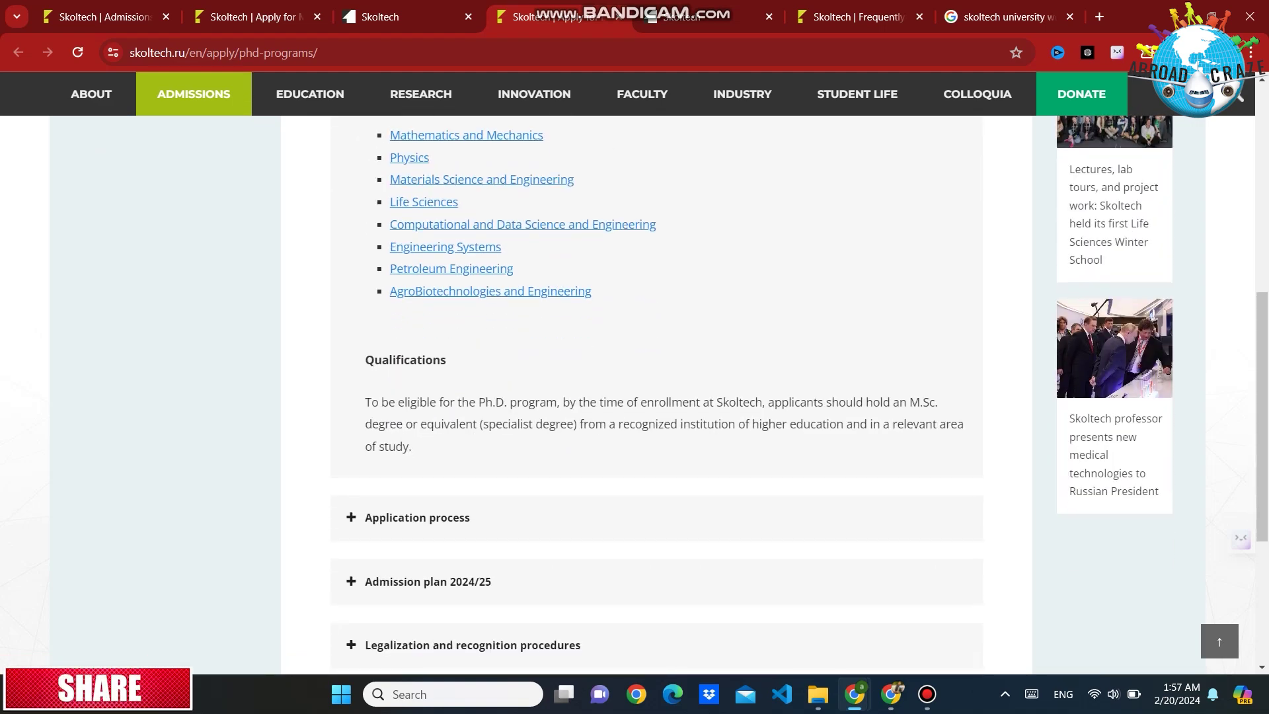
scroll(661, 397, "up", 1)
scroll(654, 397, "down", 4)
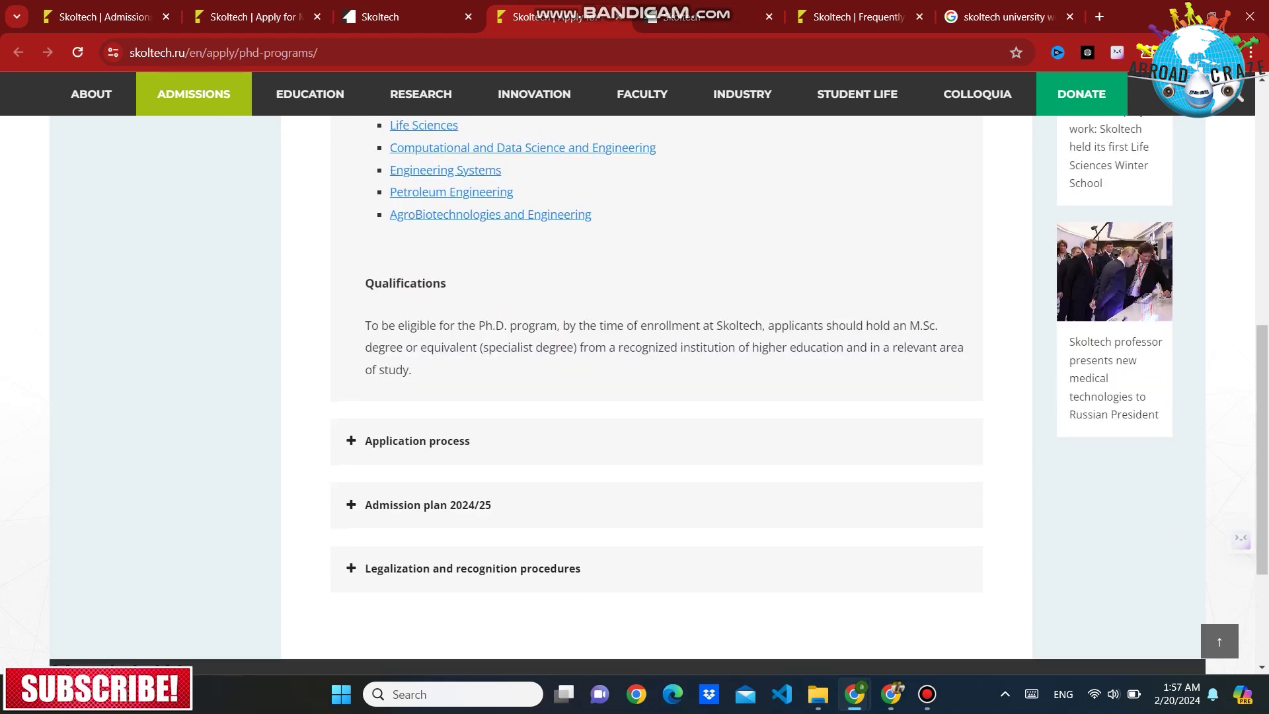
left_click(417, 375)
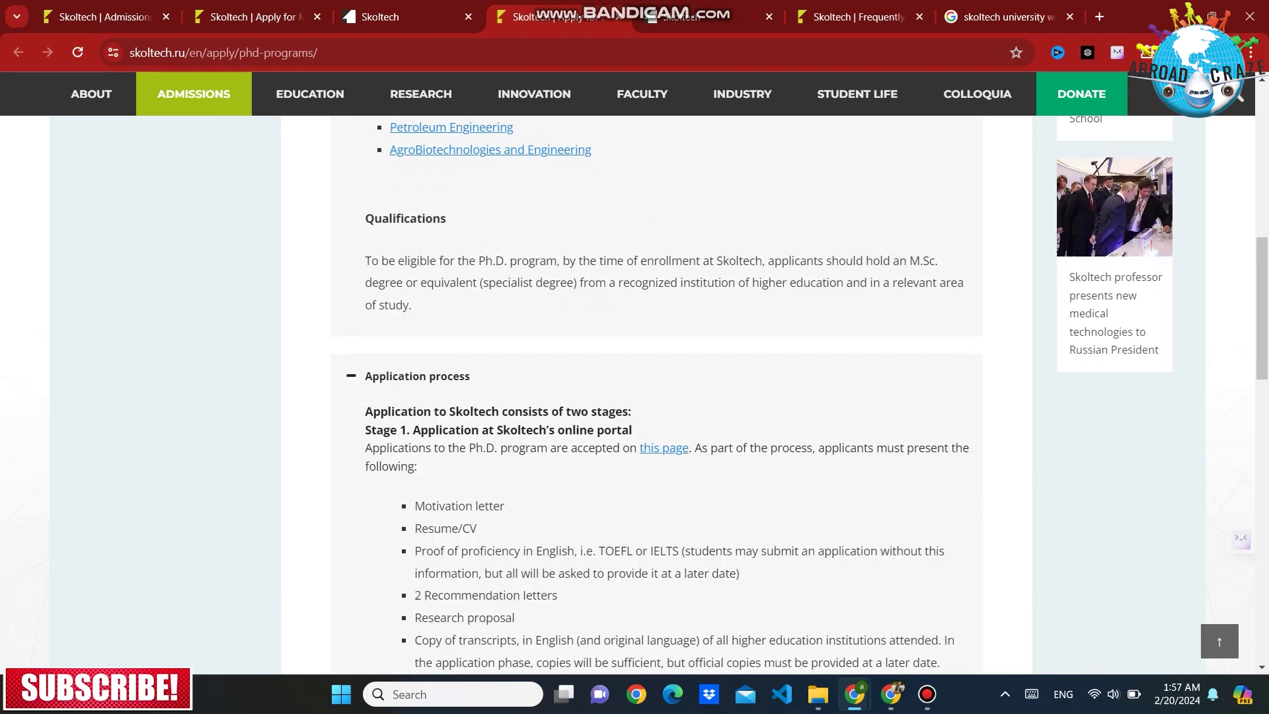
scroll(654, 396, "down", 3)
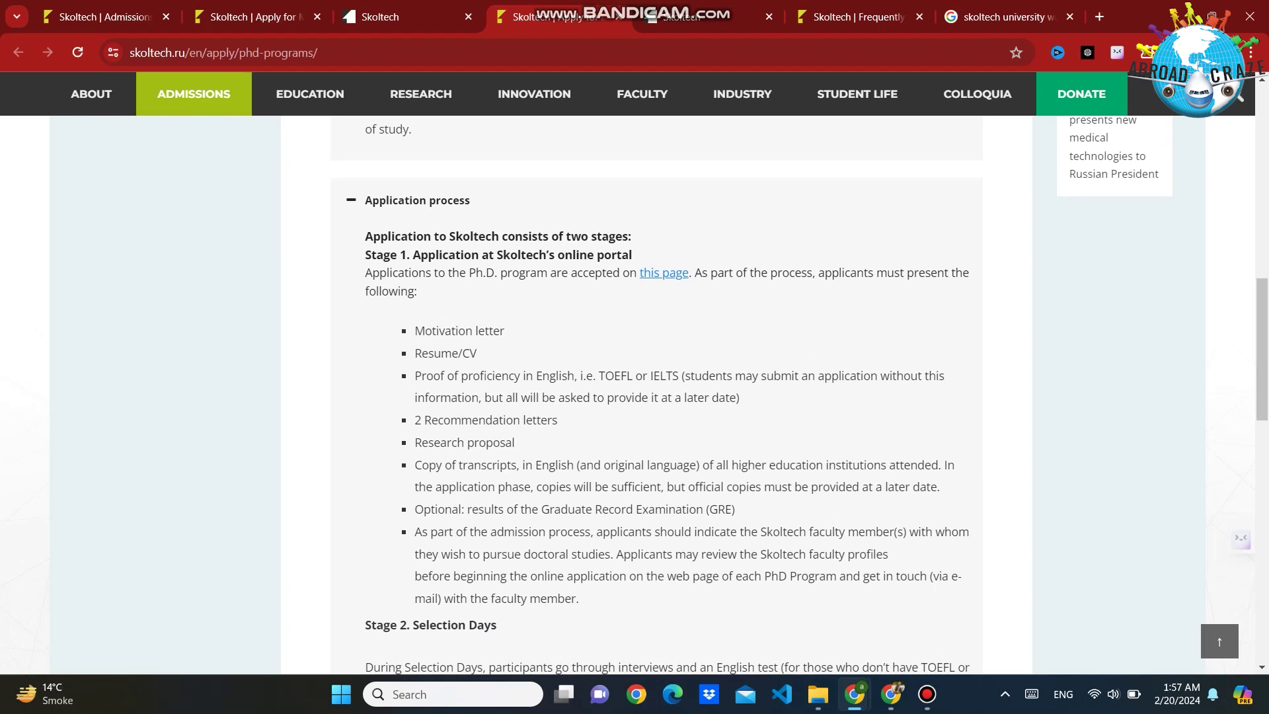
Step: Highlight the English proficiency, 2 Recommendation letters, Research proposal, Copy of transcripts and optional GRE items in the Stage 1 list
left_click_drag(421, 375, 567, 375)
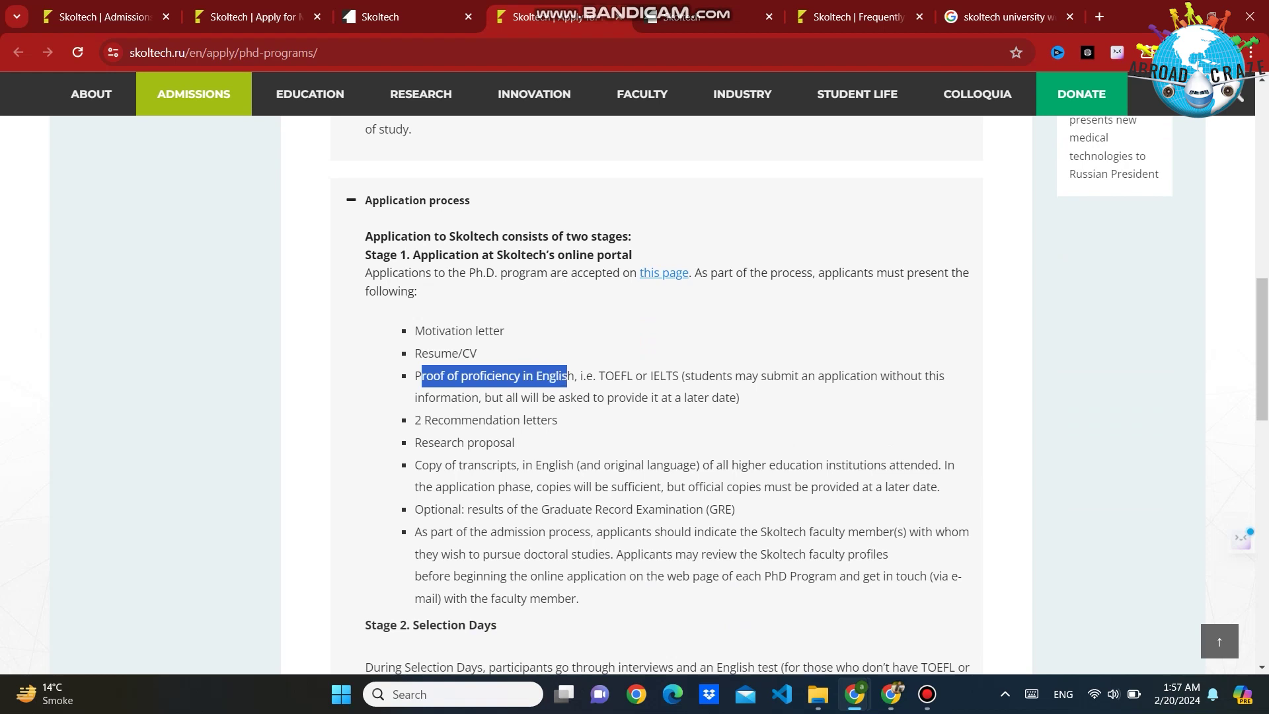
left_click_drag(414, 420, 558, 420)
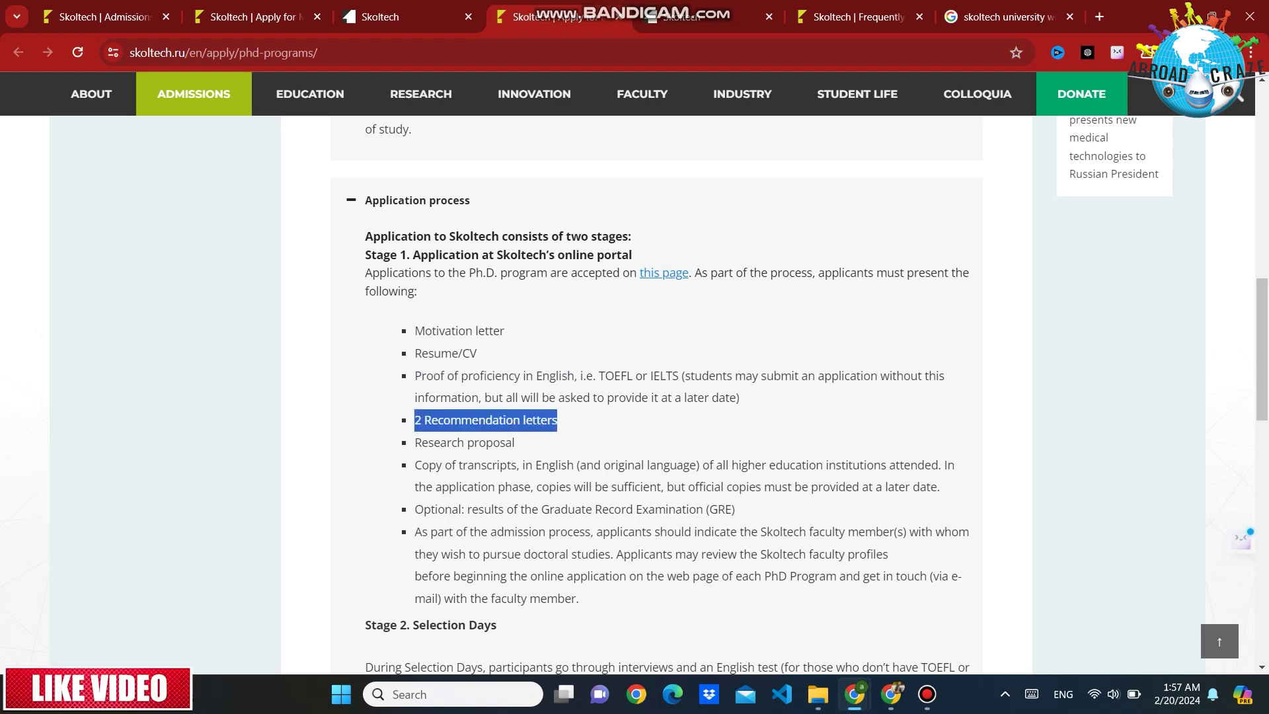
left_click_drag(421, 442, 513, 443)
scroll(512, 443, "down", 1)
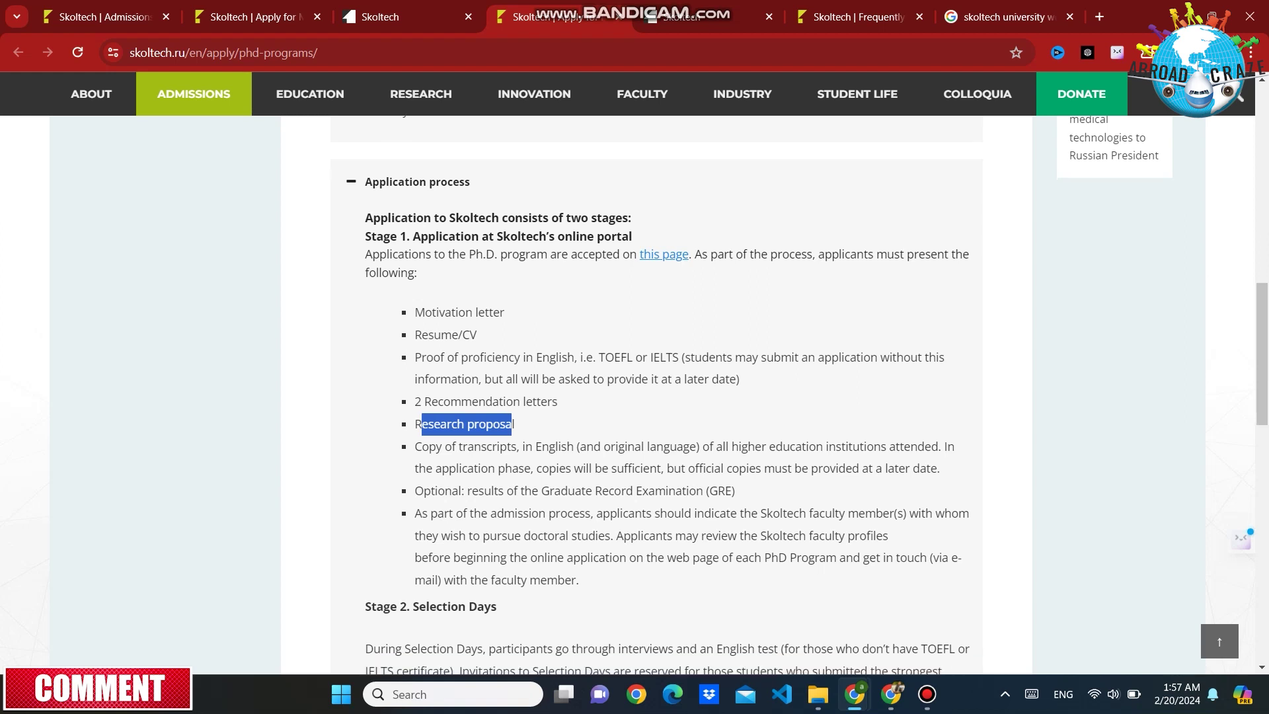
left_click_drag(415, 418, 576, 418)
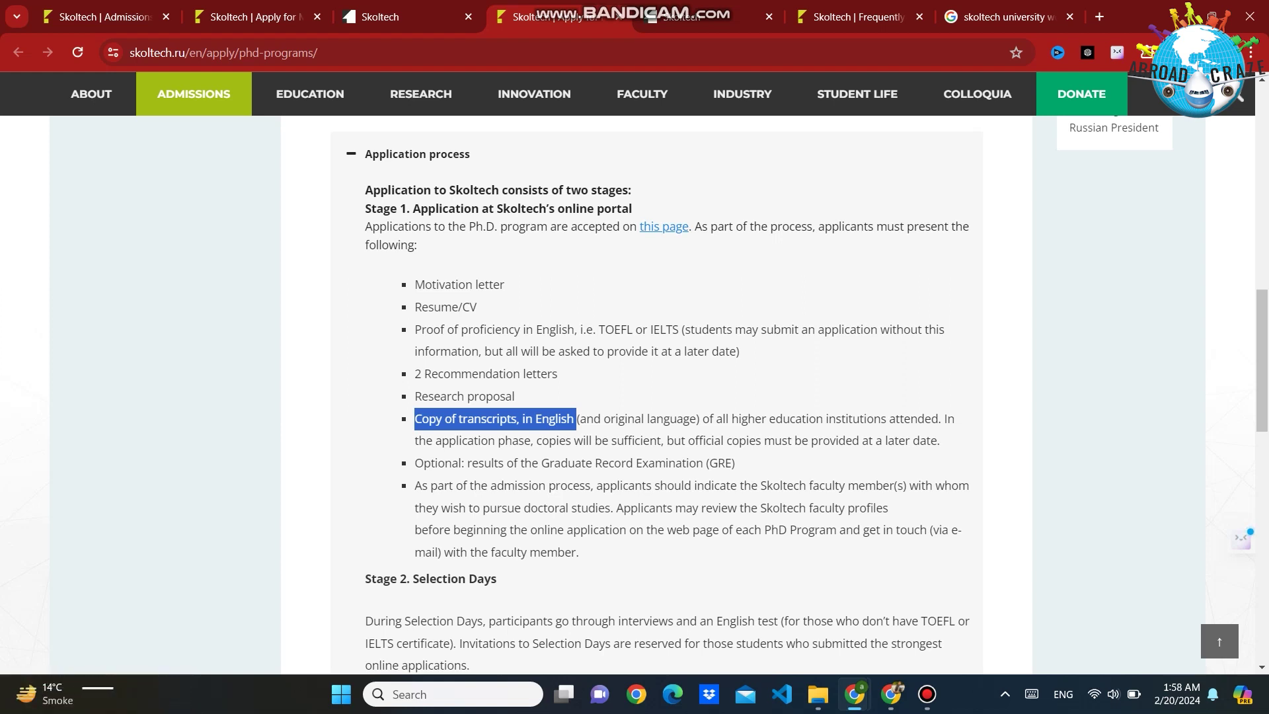
left_click_drag(414, 463, 735, 463)
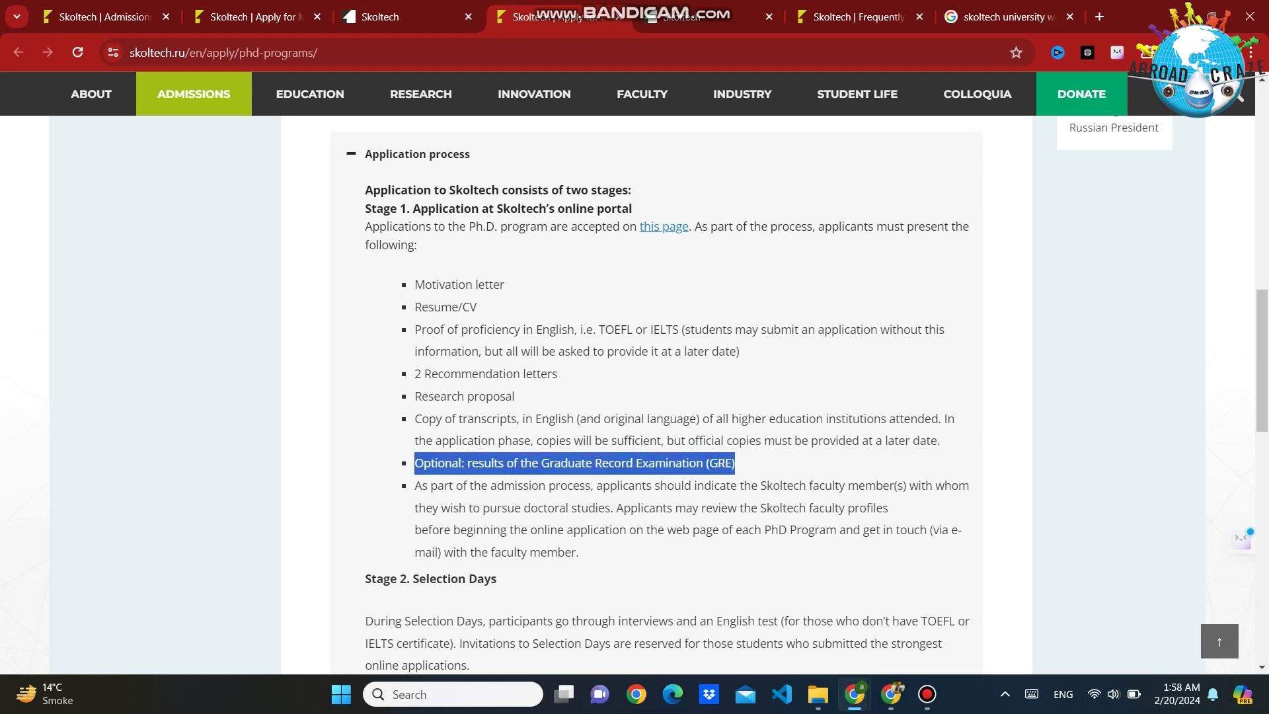
left_click(735, 462)
Step: Look over the faculty contact note, Stage 2 Selection Days and program benefits, and collapse the PhD Application process section
scroll(735, 462, "down", 1)
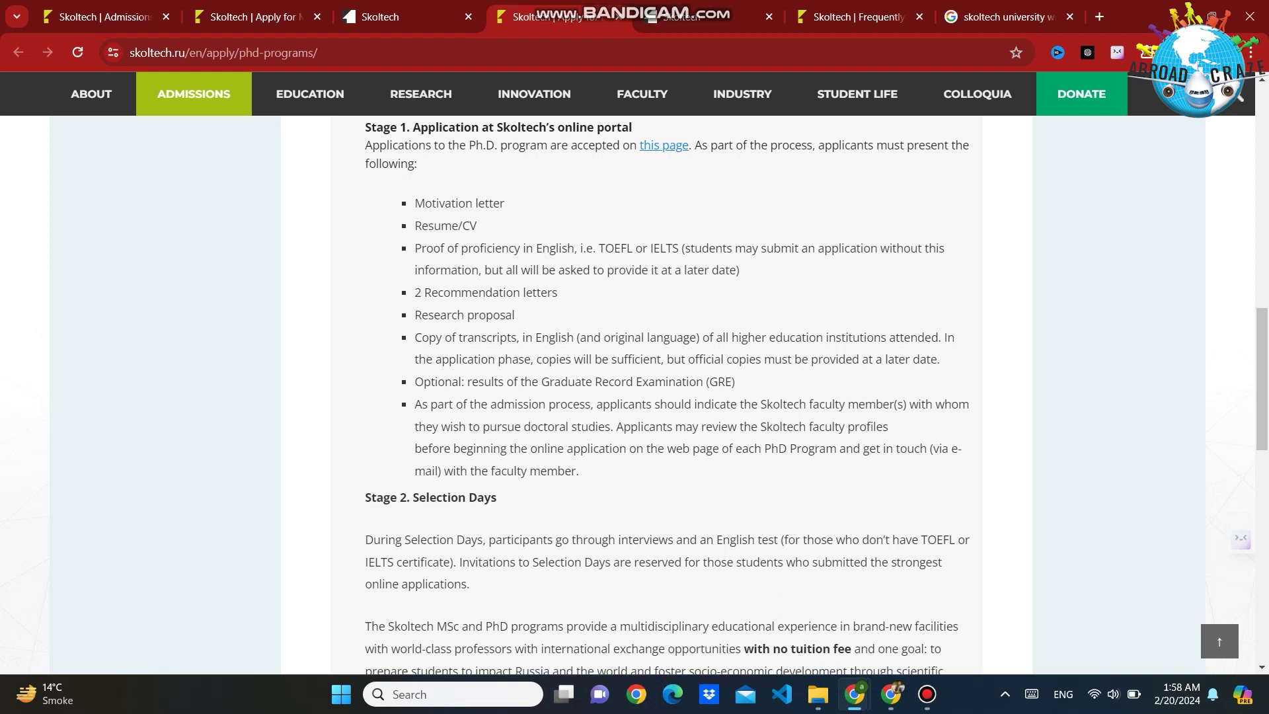
scroll(667, 396, "down", 3)
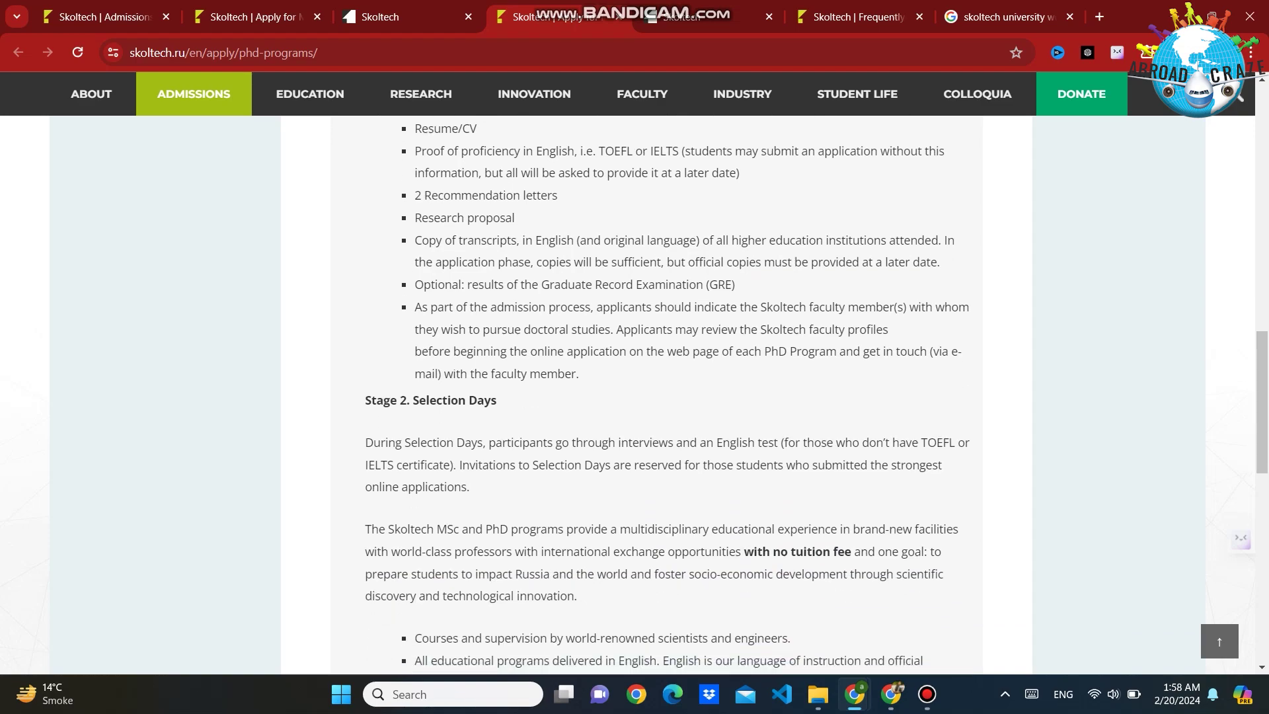
scroll(667, 396, "down", 8)
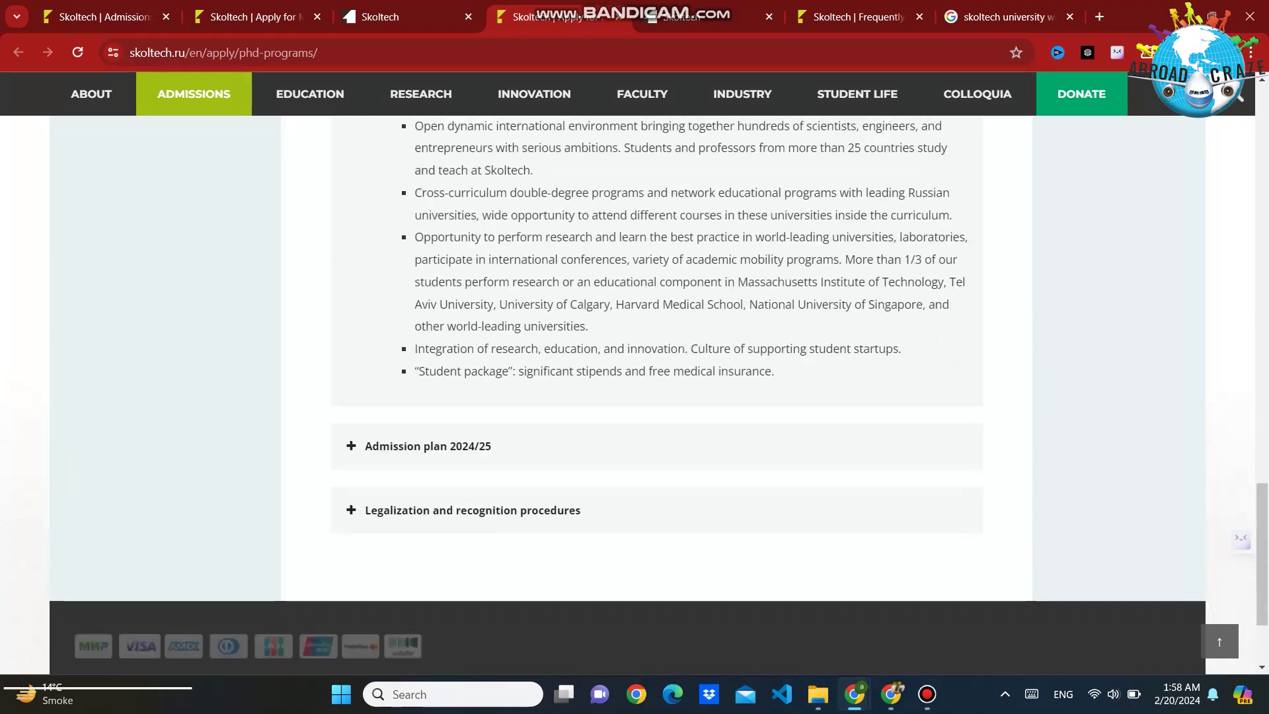
scroll(667, 397, "up", 6)
scroll(661, 397, "up", 10)
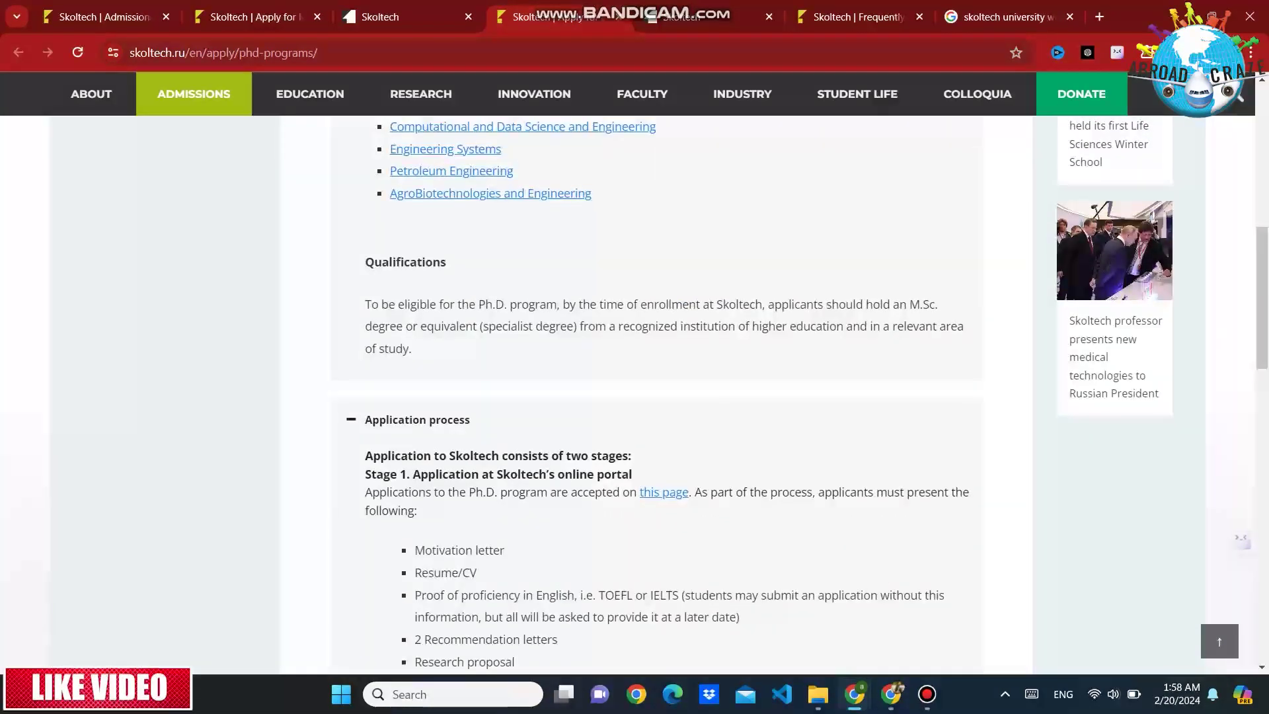
left_click(417, 419)
Step: Expand the Admission plan 2024/25 section, examine the number of students per PhD program, and collapse it
left_click(428, 483)
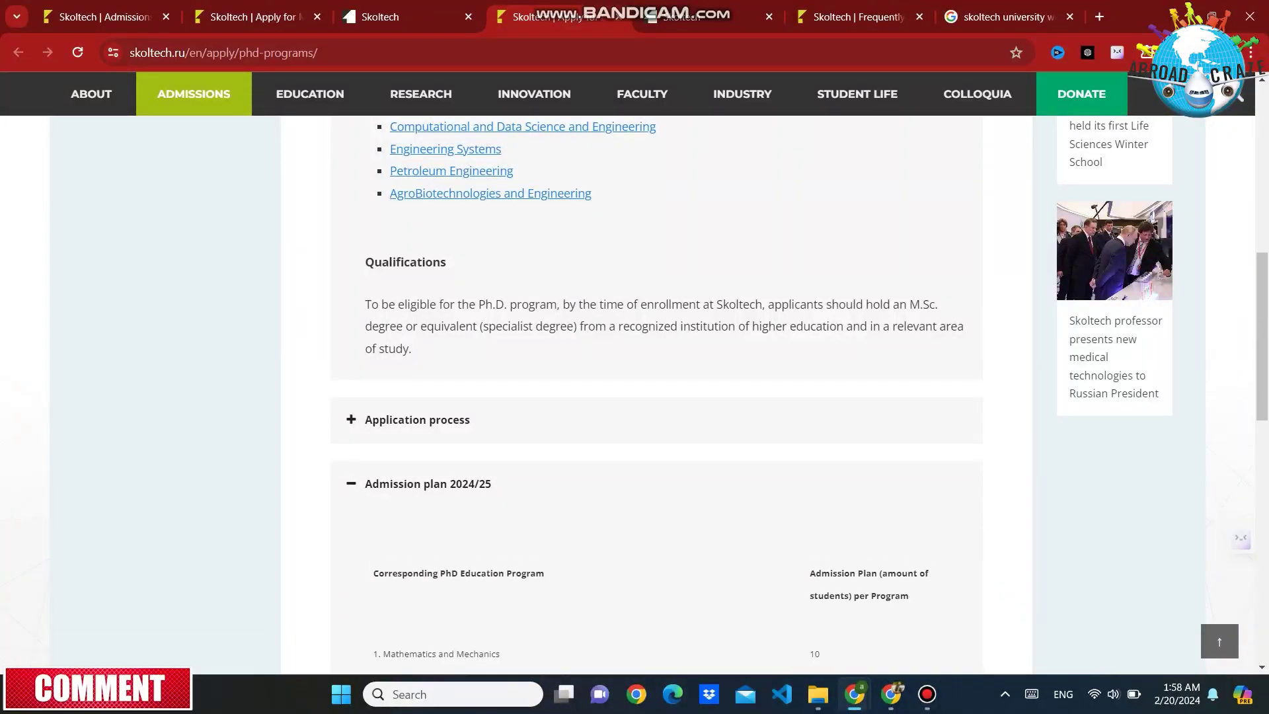
scroll(661, 397, "down", 6)
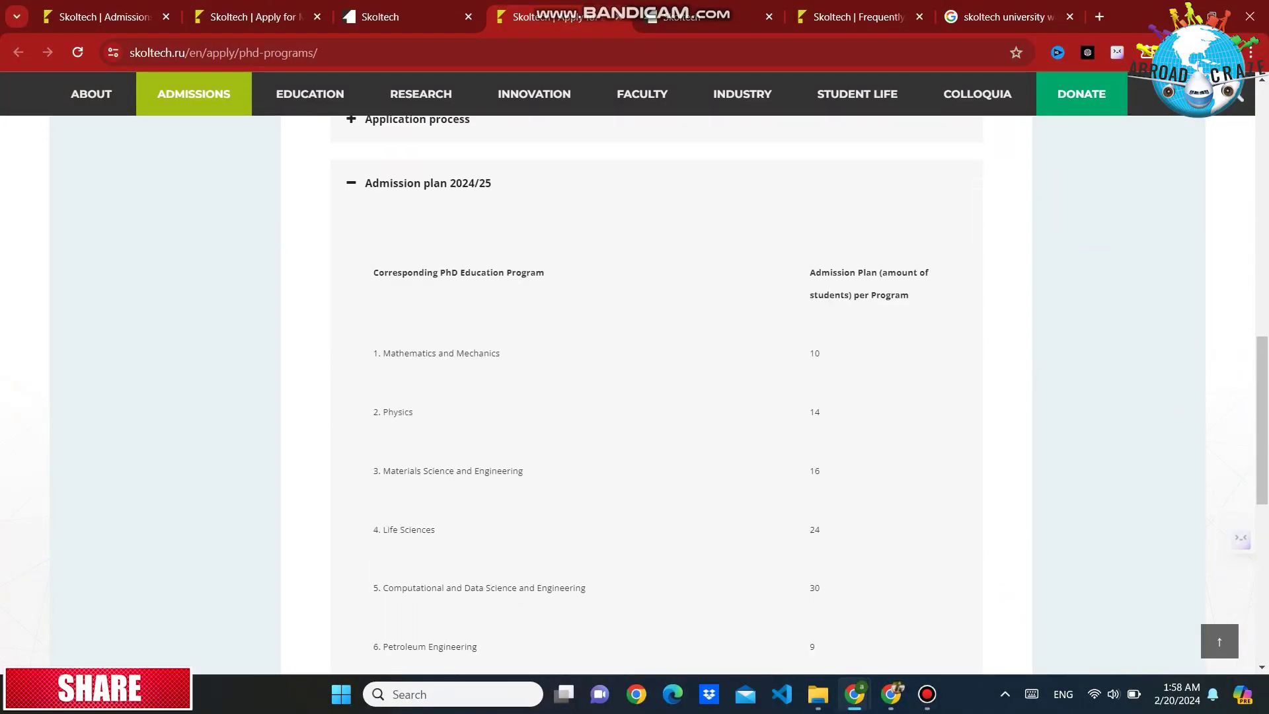
scroll(661, 397, "down", 2)
scroll(656, 331, "up", 9)
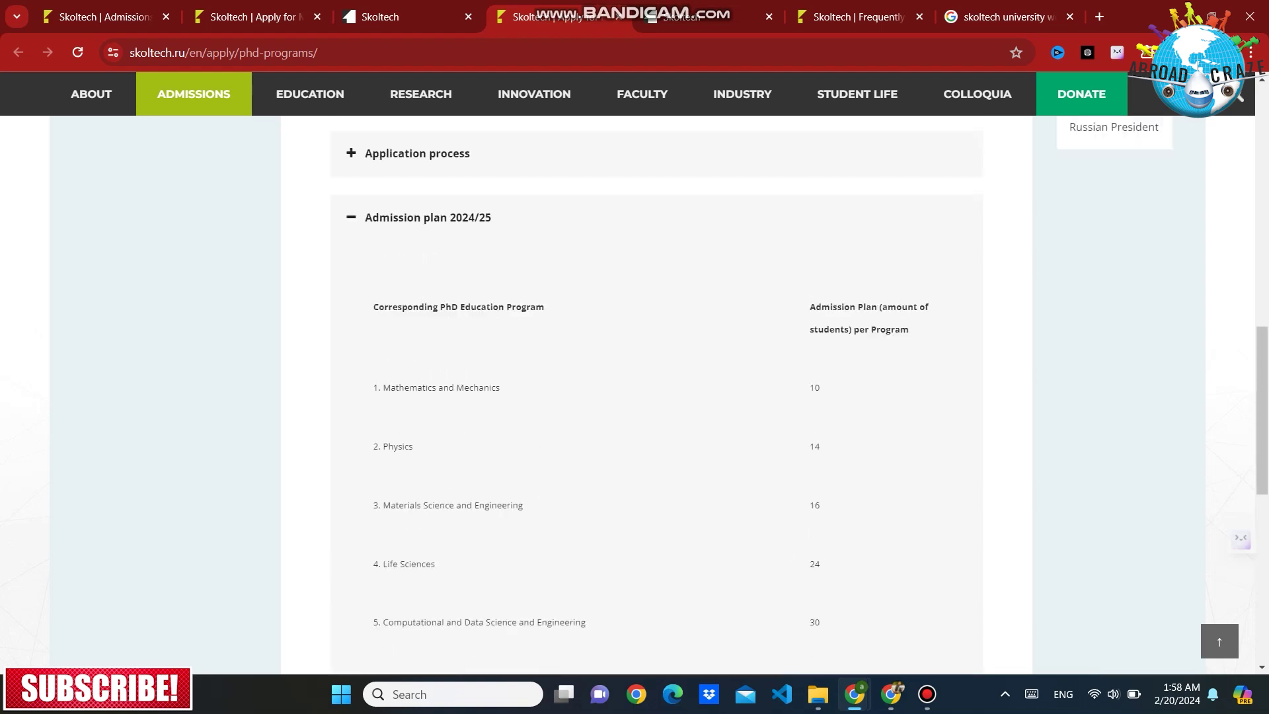
left_click(428, 435)
Step: Briefly expand and collapse the Legalization and recognition procedures section of the PhD page
scroll(657, 331, "down", 2)
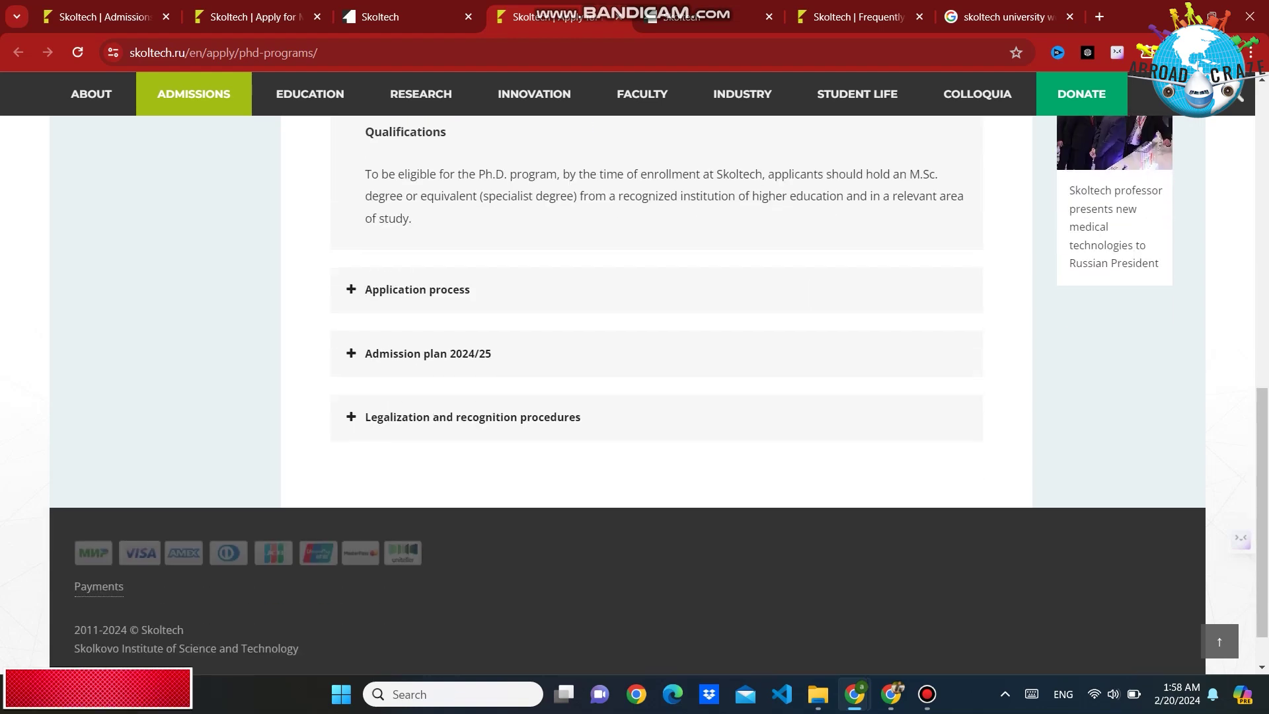
left_click(473, 416)
left_click(473, 416)
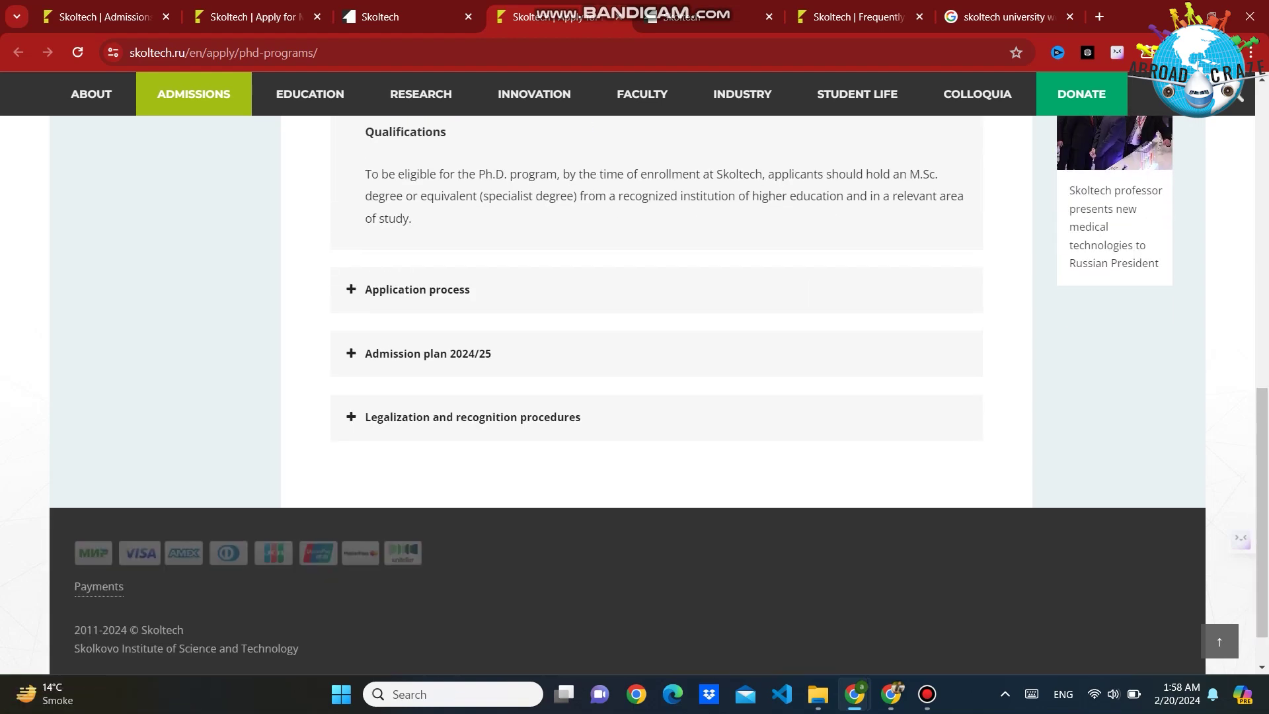
Step: Switch to the Frequently Asked Questions page and look over its topics, from About Skoltech to After Being Admitted
scroll(656, 330, "up", 8)
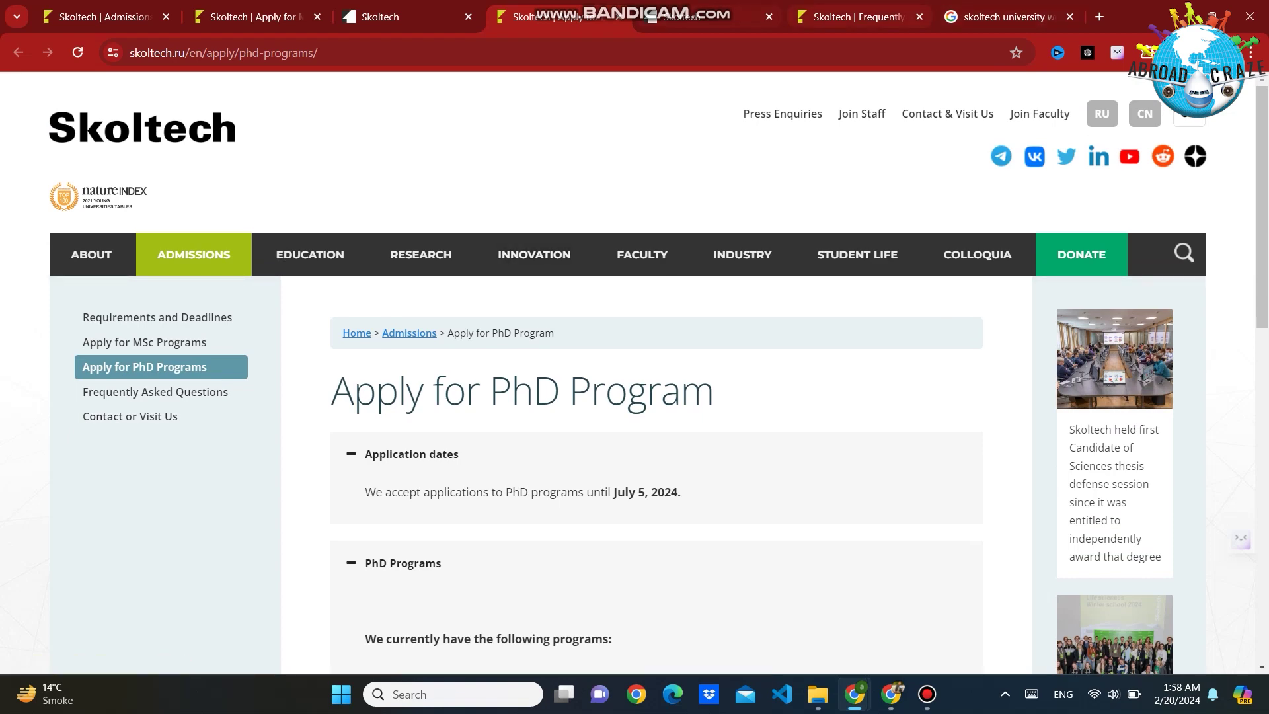
left_click(852, 17)
scroll(635, 397, "down", 5)
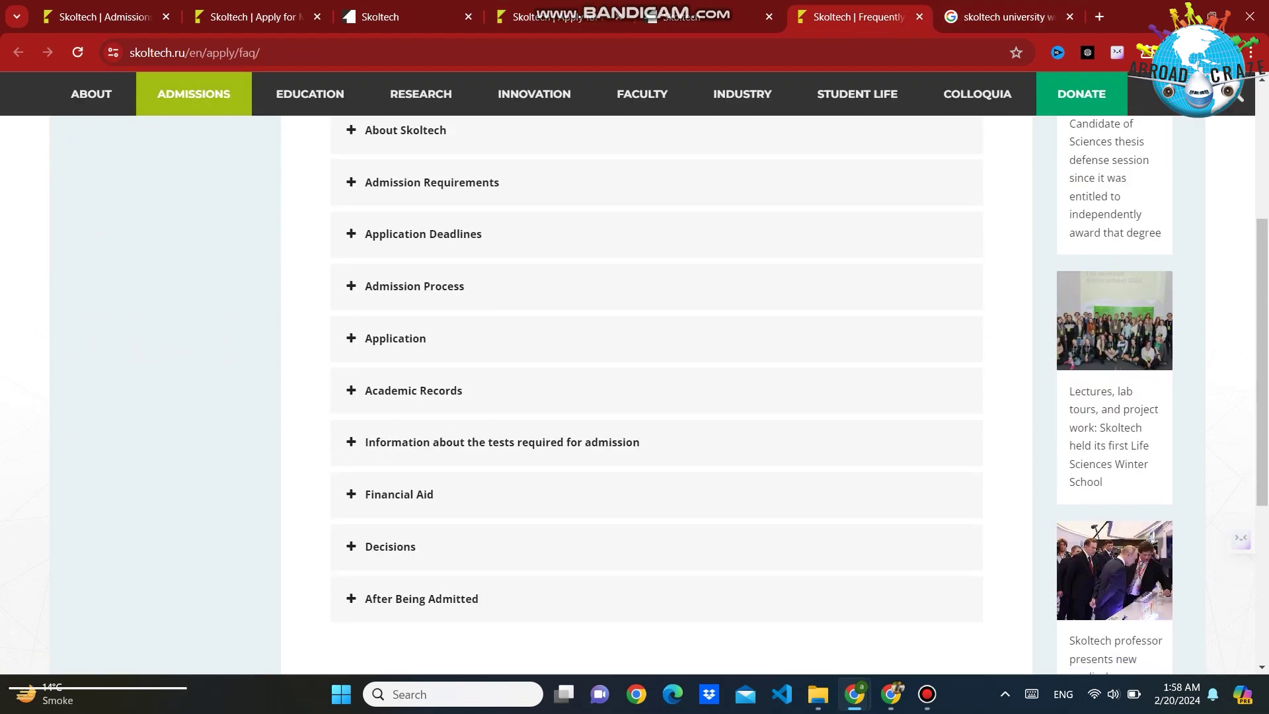
scroll(634, 397, "up", 1)
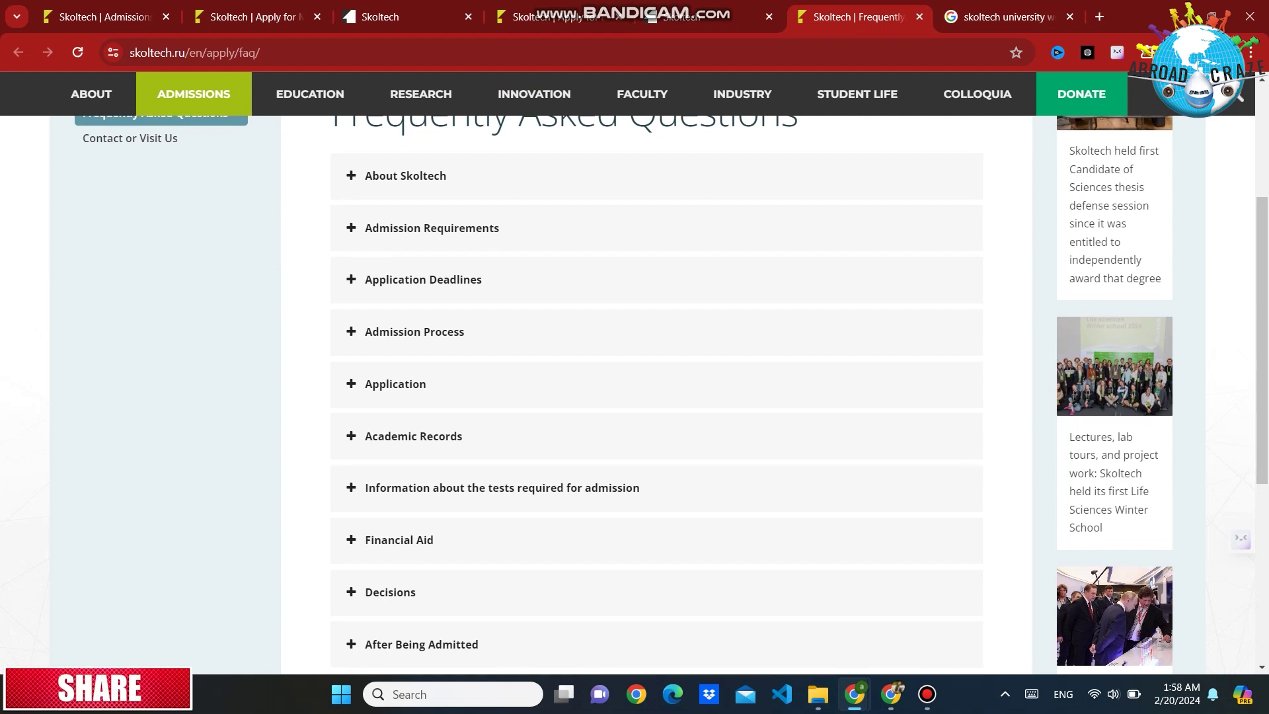
scroll(635, 397, "down", 1)
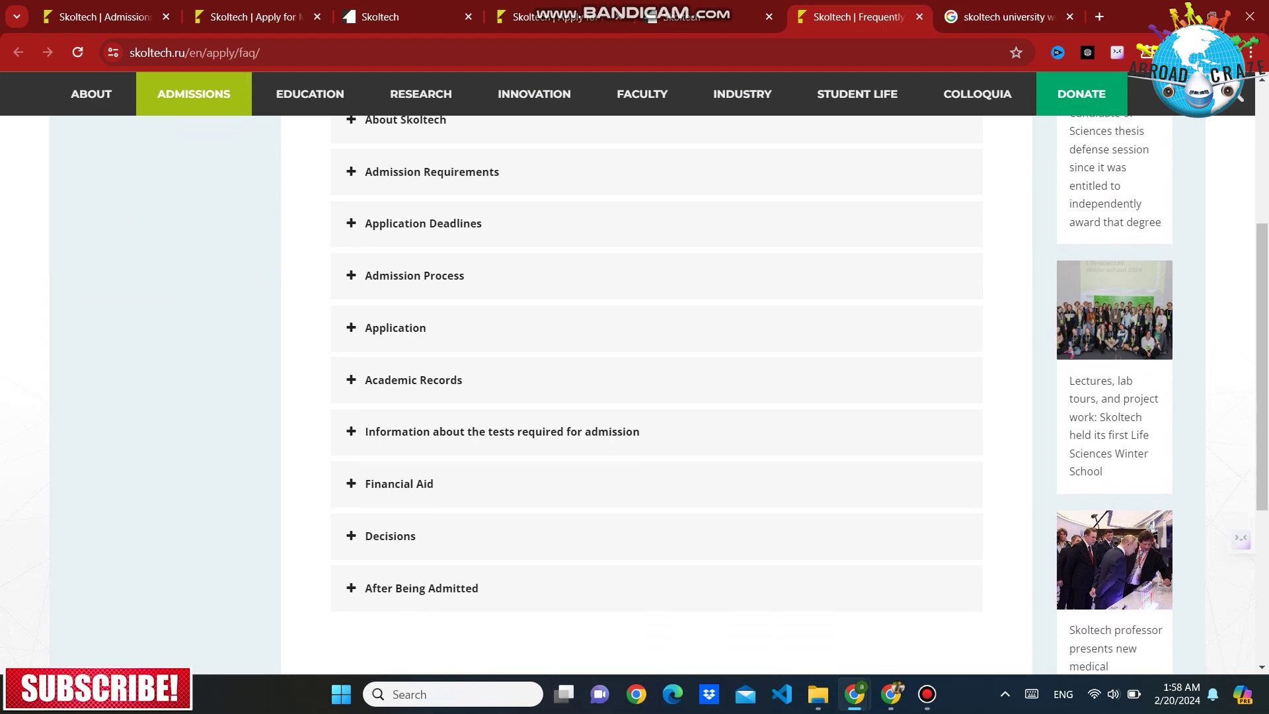
scroll(635, 396, "up", 5)
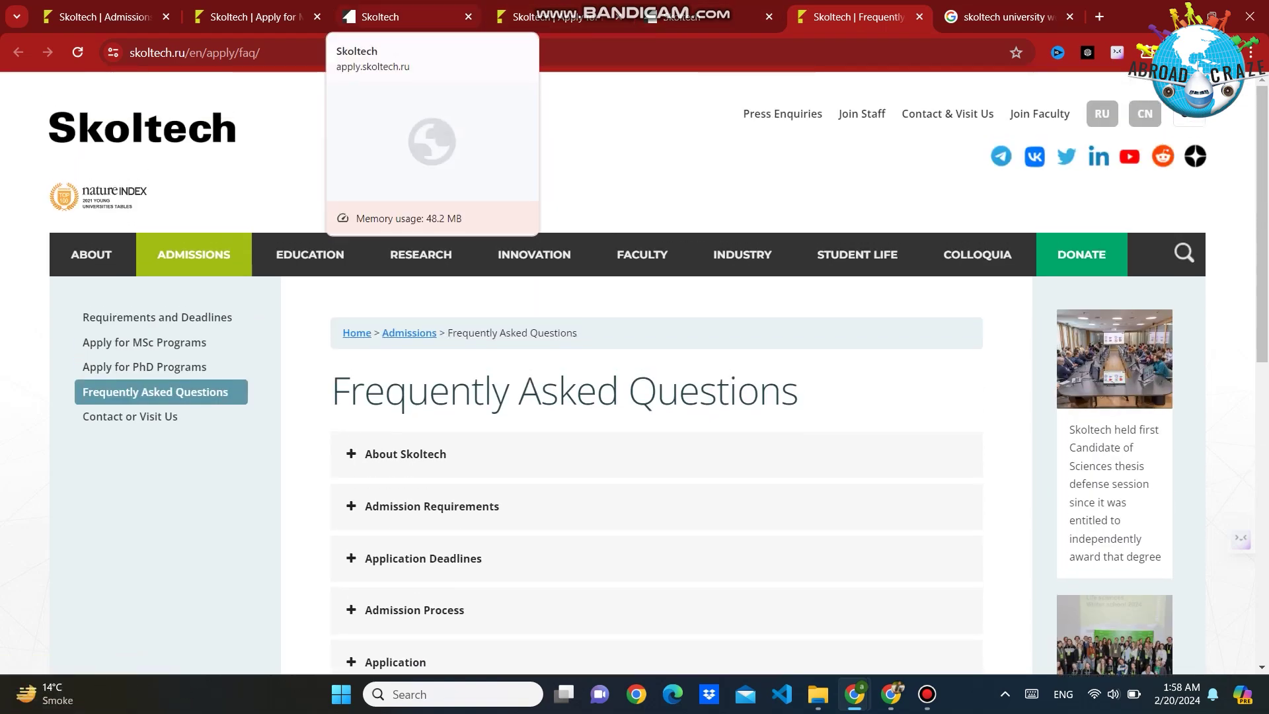
Step: Switch to the Skoltech online application page and view the start of the Application Form
left_click(397, 16)
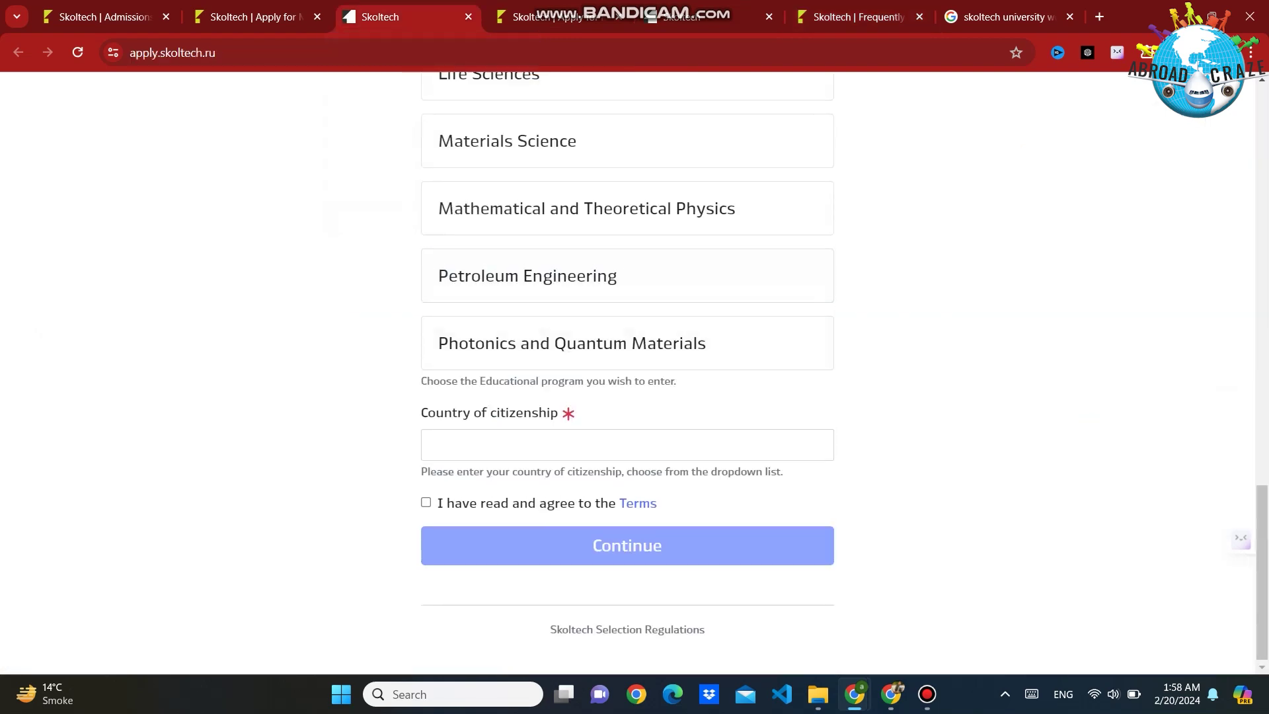
scroll(635, 370, "up", 20)
scroll(635, 370, "up", 2)
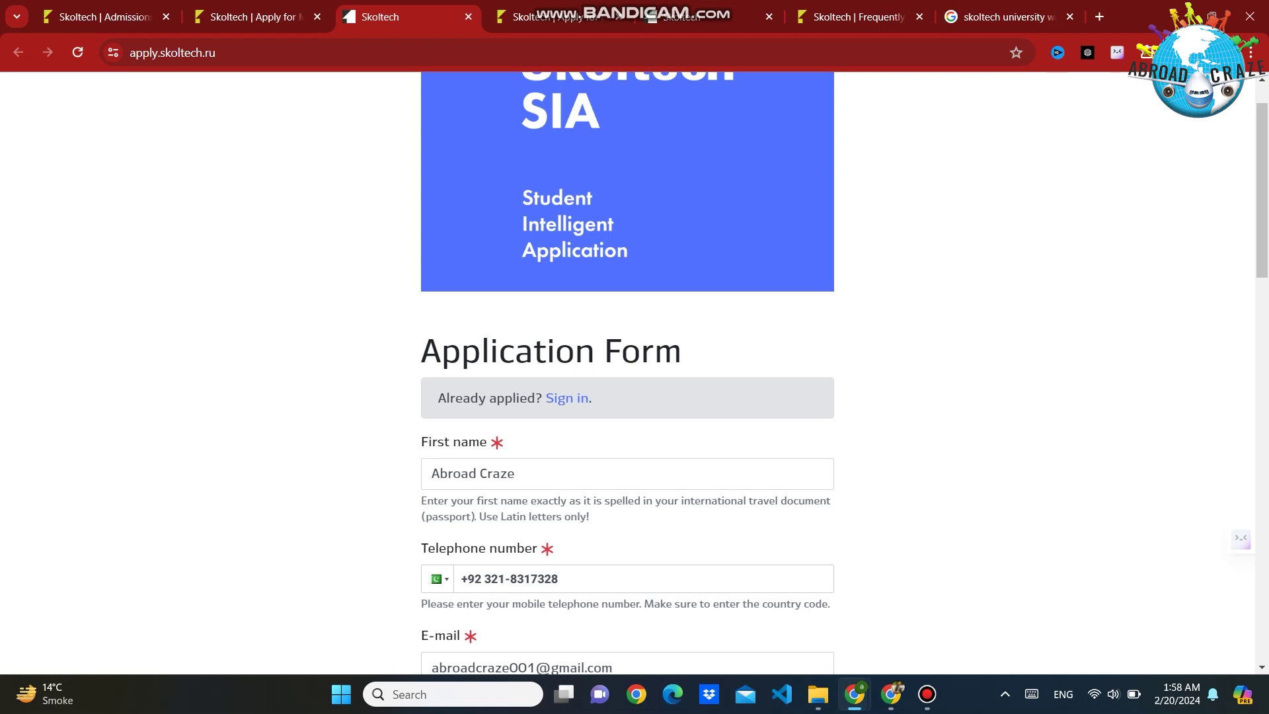
scroll(635, 371, "up", 1)
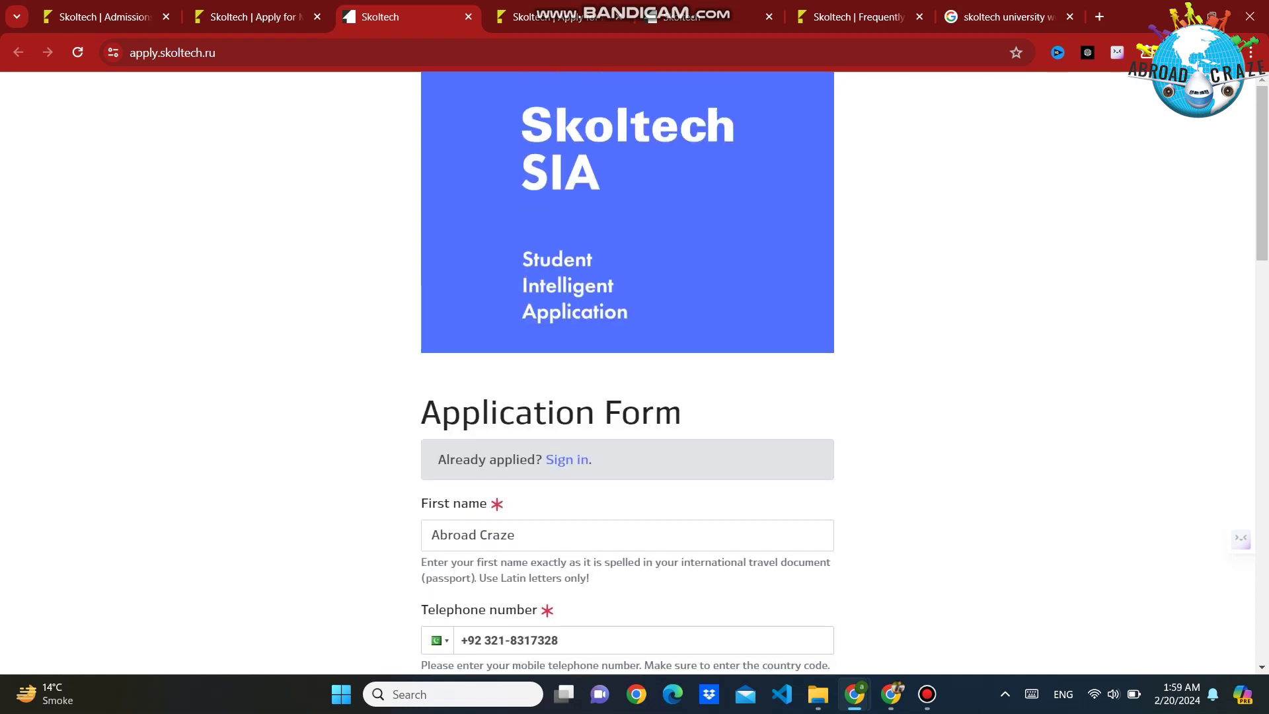
Step: Return to the Apply for MSc Programs page, expand the MSc Programs section to view its list, and collapse it
key("ctrl+shift+Tab")
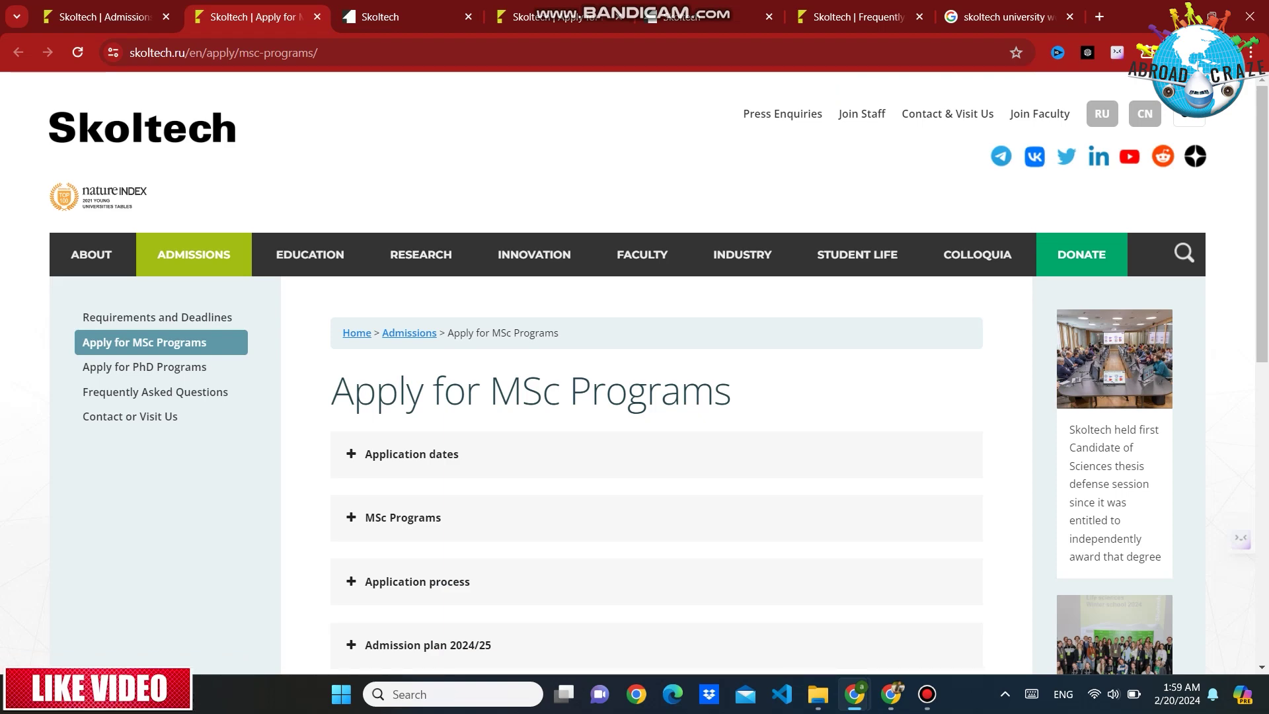
left_click(700, 518)
scroll(700, 517, "down", 4)
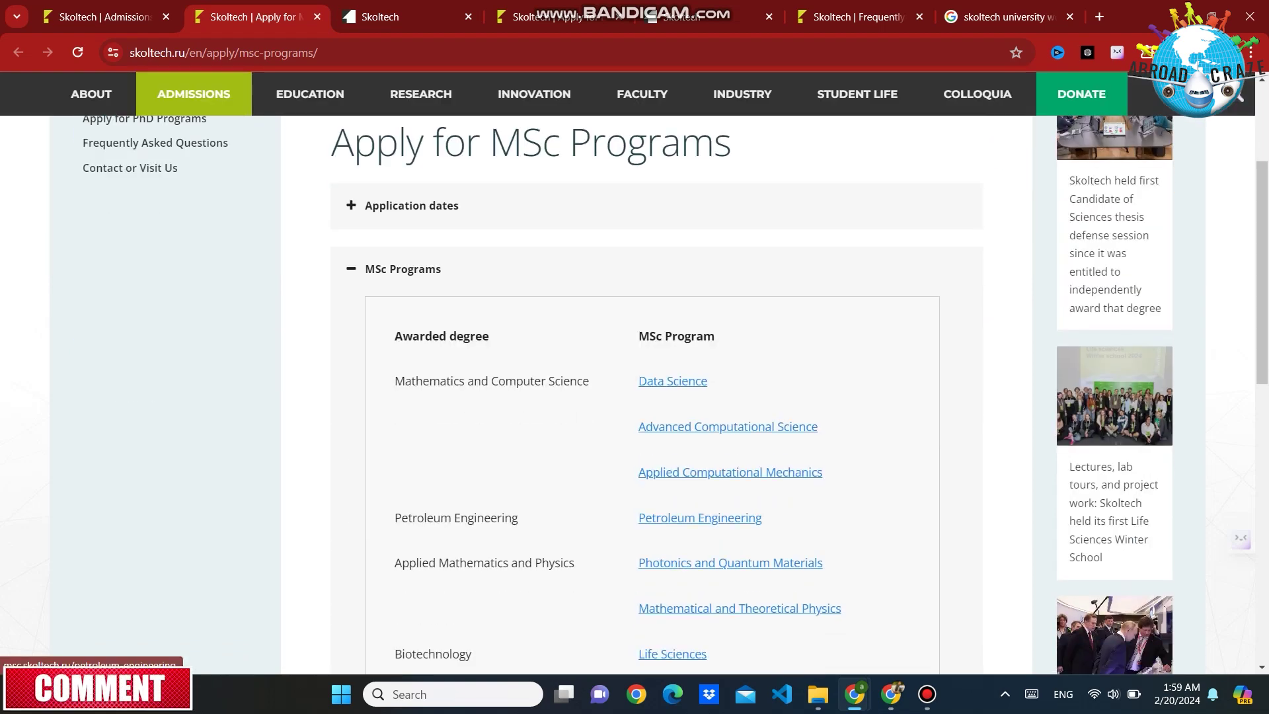
left_click(402, 269)
Step: Expand the MSc Application process section and go from its online application stage to the Application Form
left_click(417, 331)
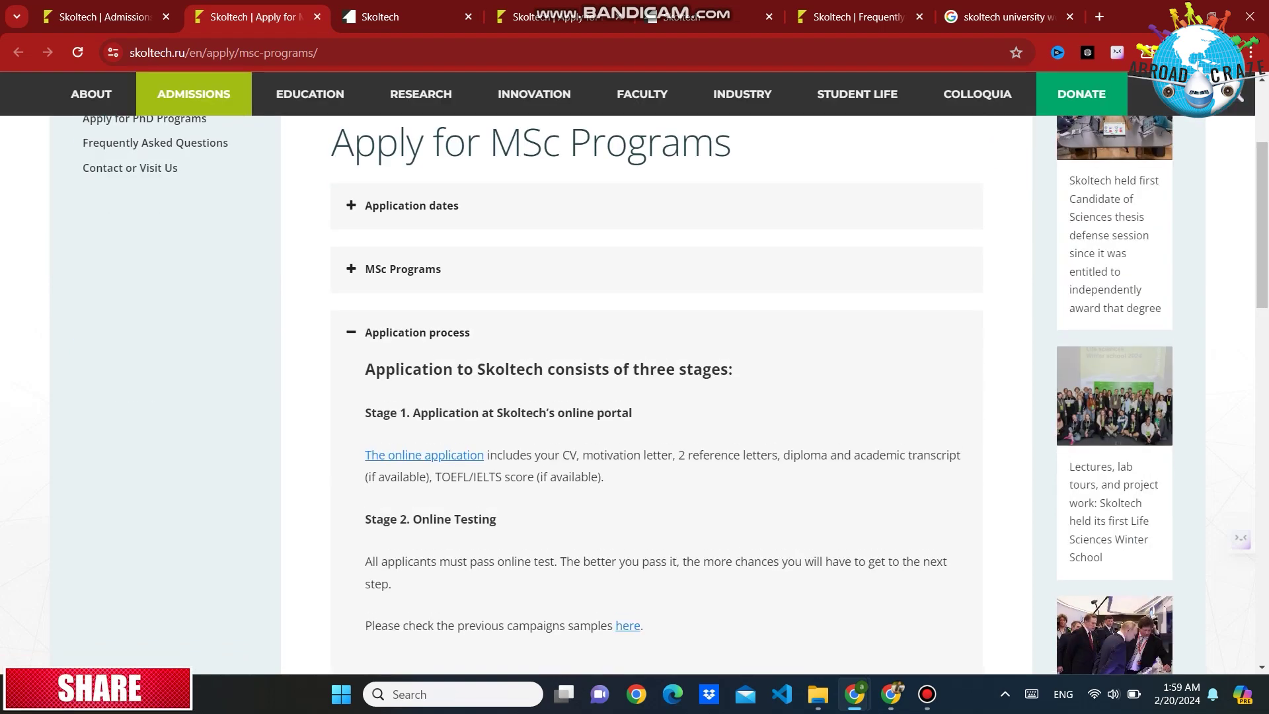
scroll(656, 396, "down", 2)
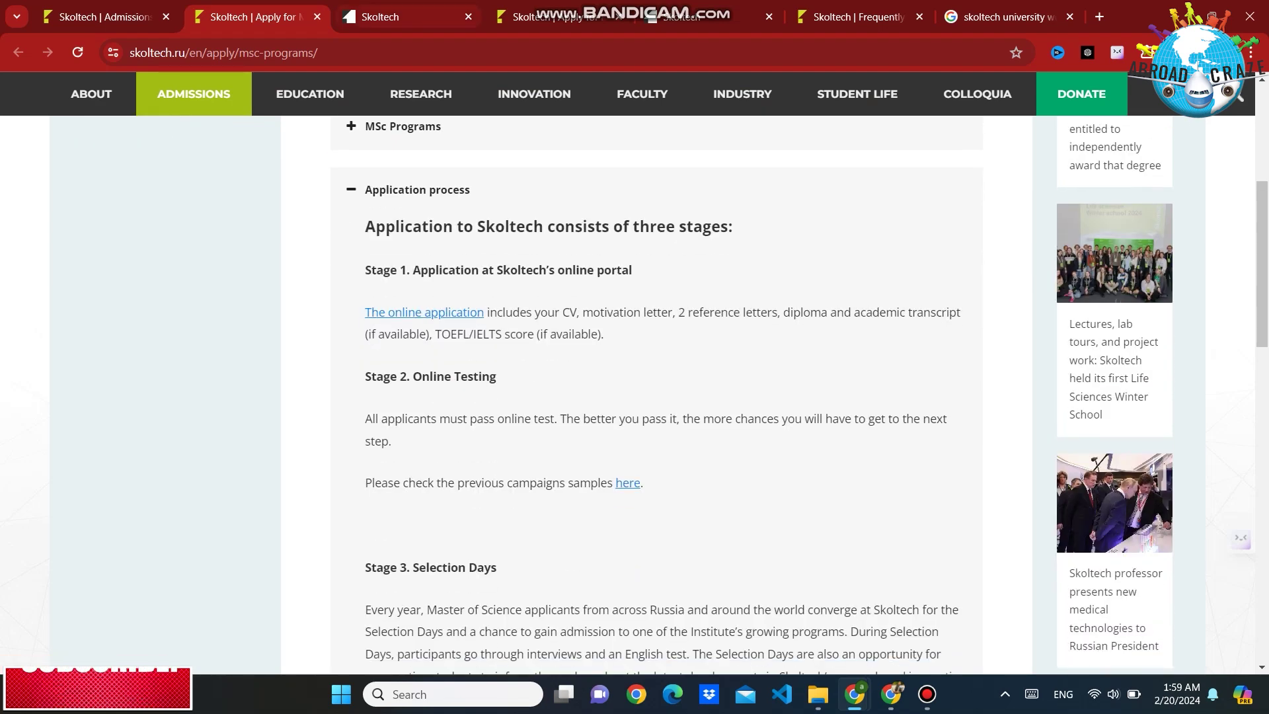
left_click(424, 312)
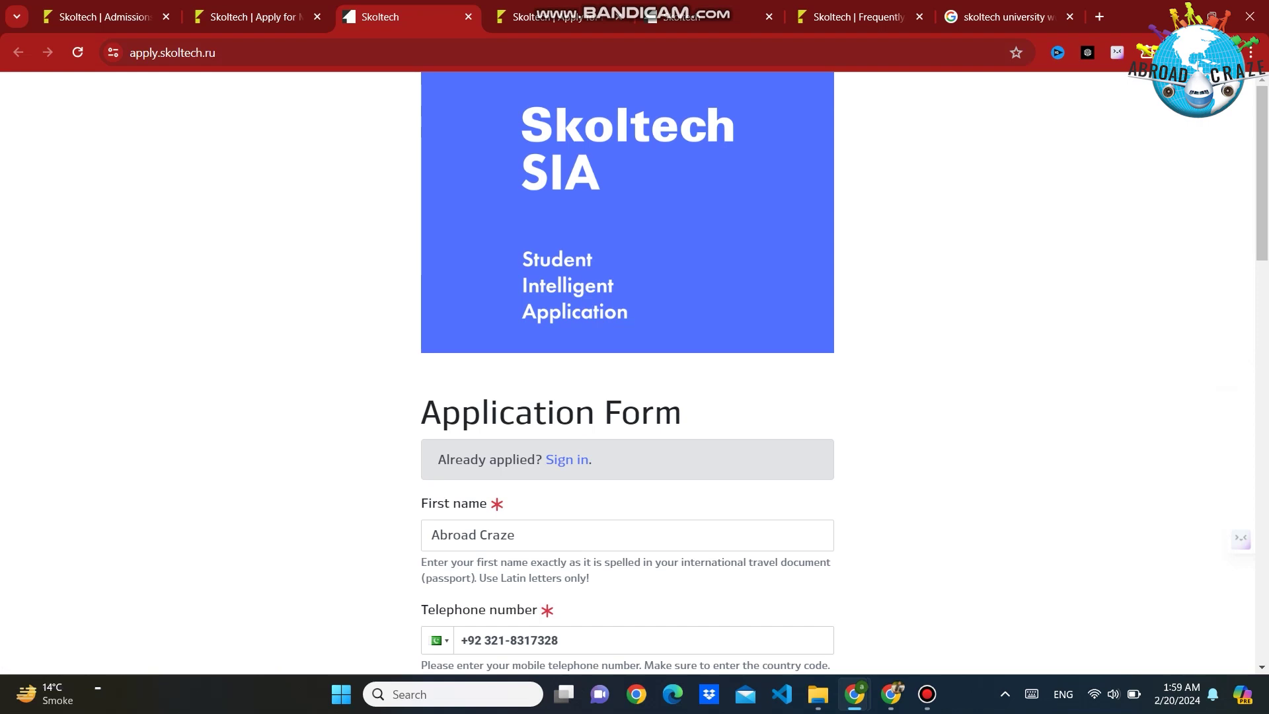
Step: Review the form's First name, Telephone number, E-mail and Anticipated degree level fields
scroll(628, 373, "down", 4)
scroll(628, 374, "up", 1)
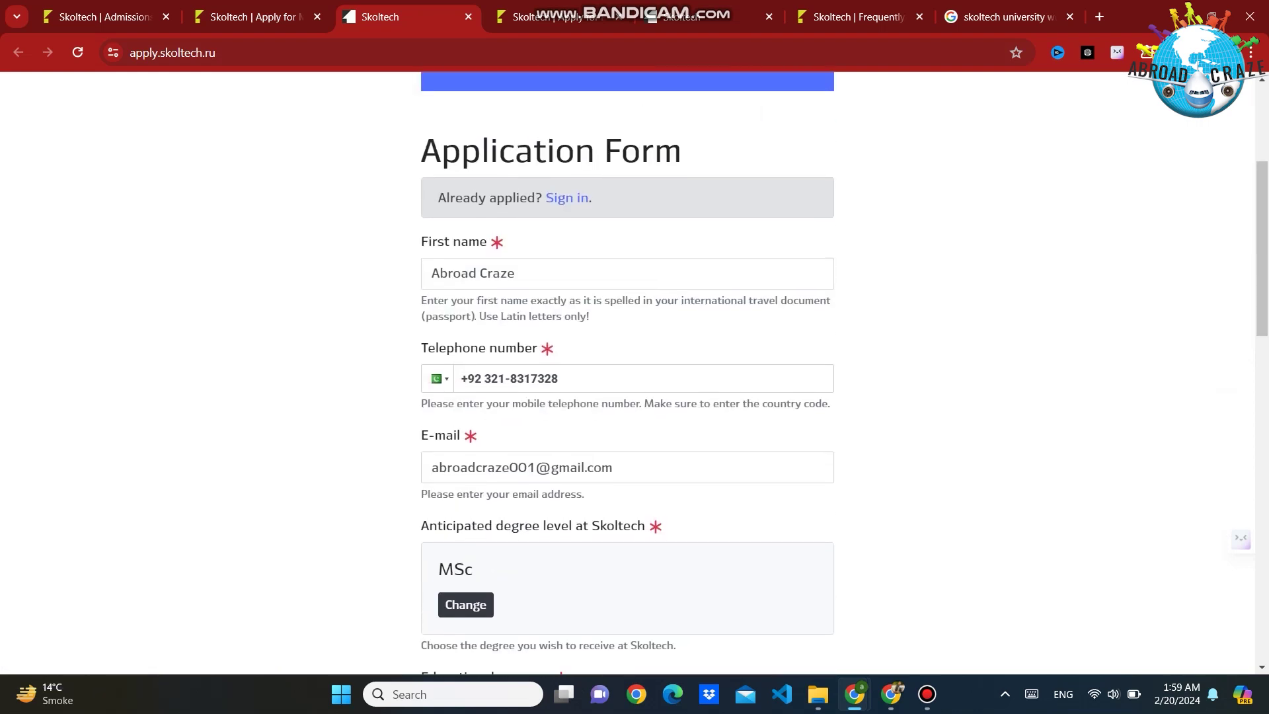
scroll(627, 374, "down", 1)
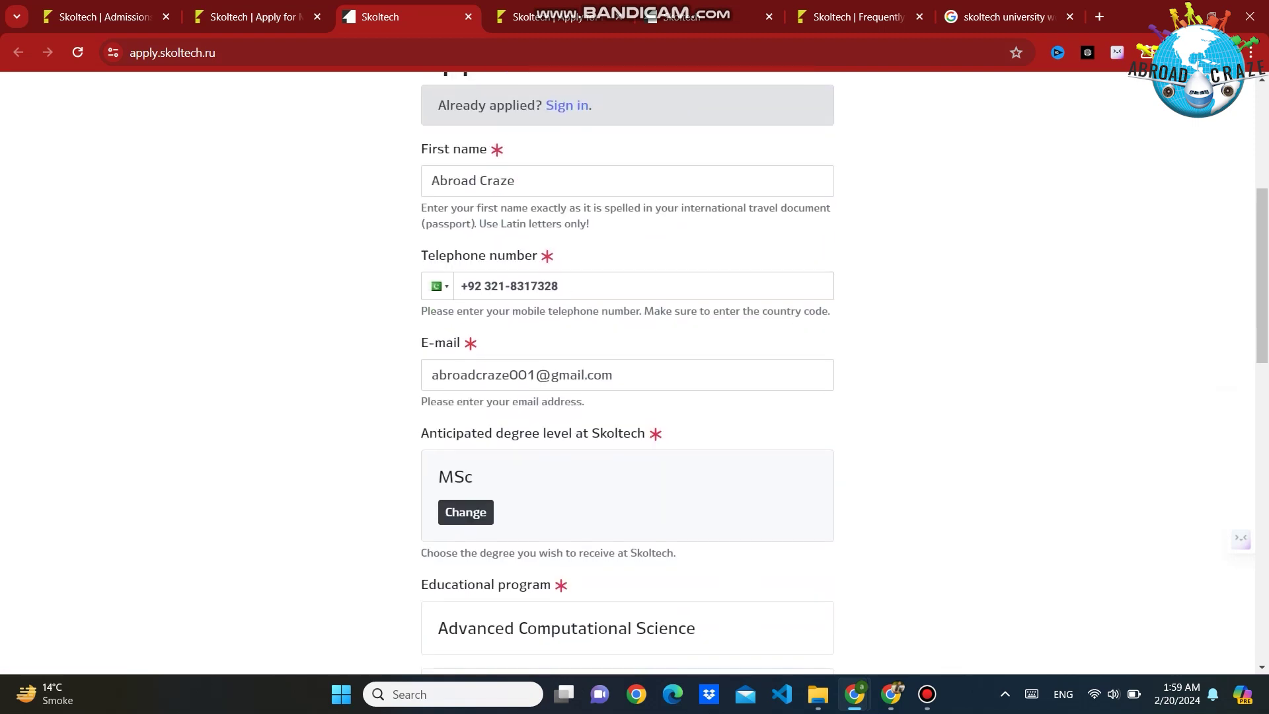
Step: Reopen the choice of anticipated degree level at Skoltech, compare MSc and PhD, and select MSc again
scroll(628, 374, "down", 2)
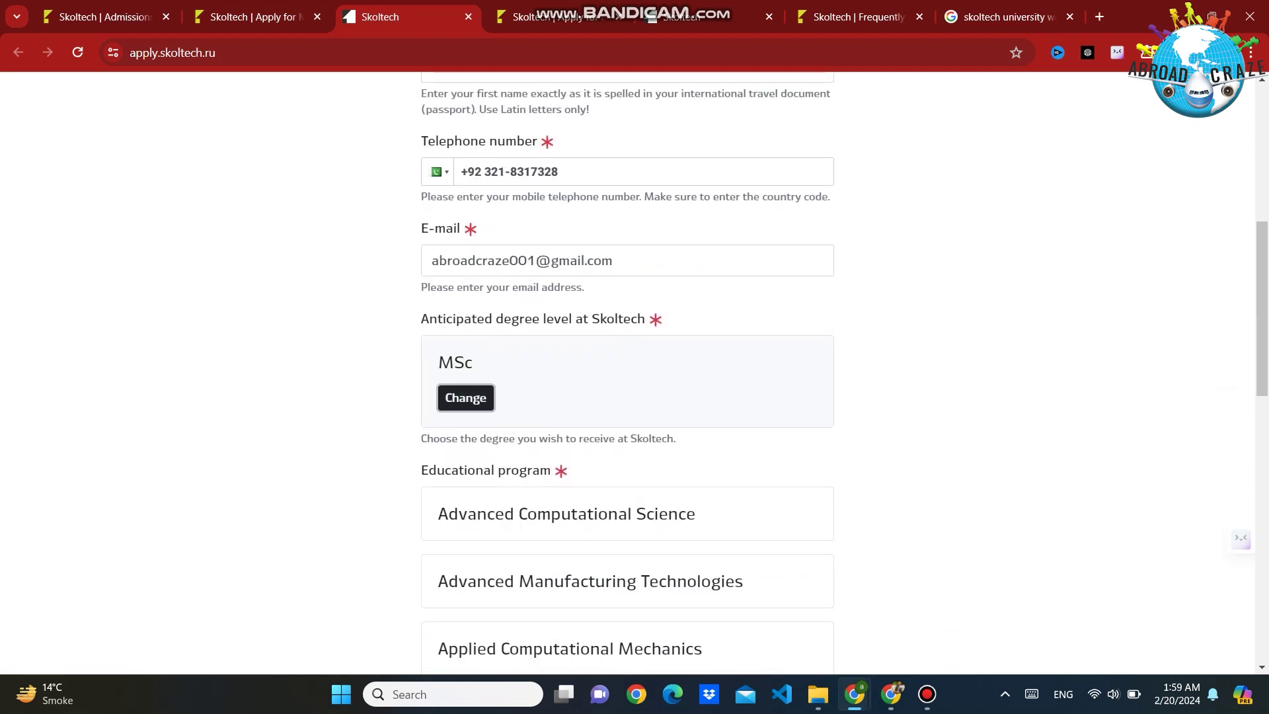
key("Return")
key("Down")
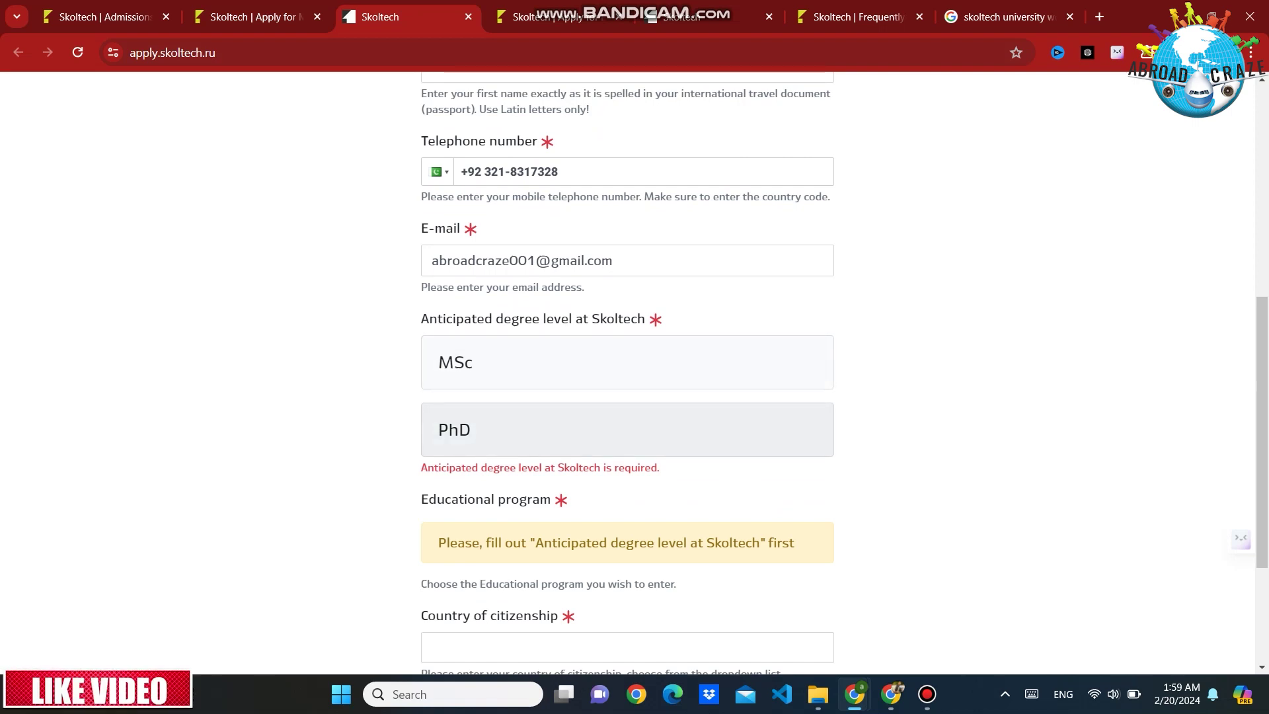
key("Up")
key("Down")
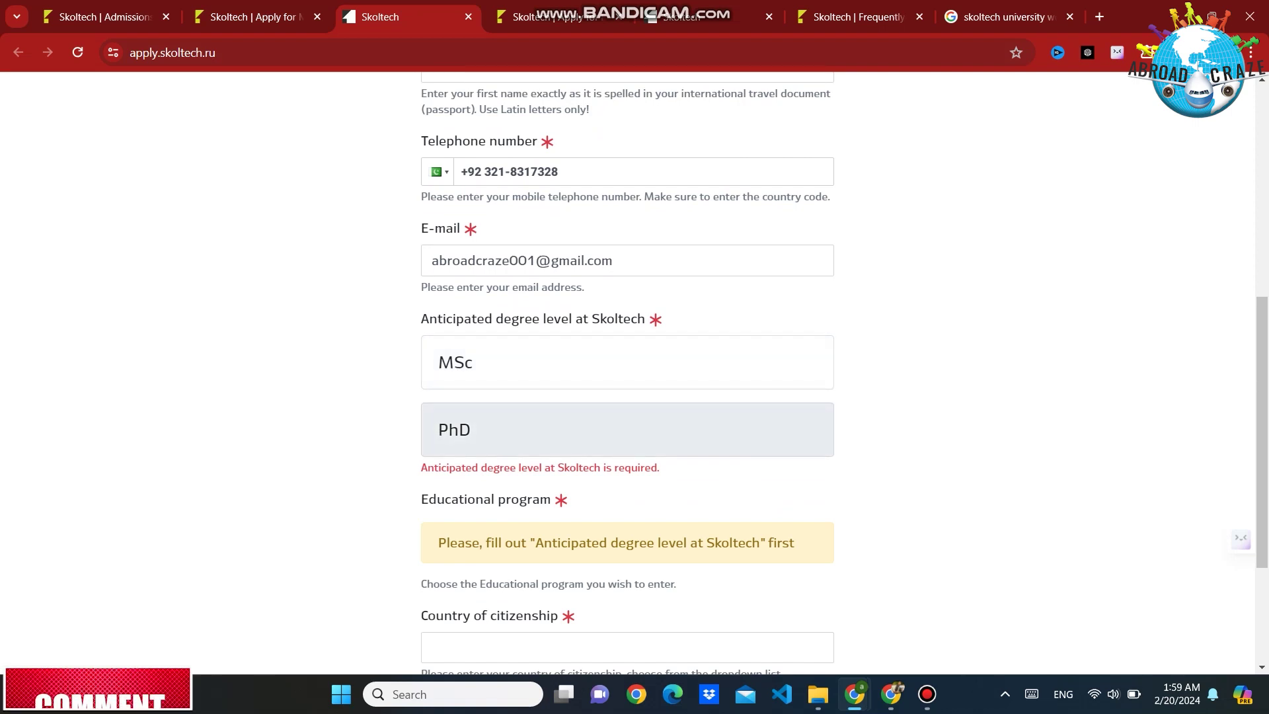
key("Up")
key("Return")
Step: Look through the MSc educational programs and select Data Science
scroll(634, 370, "down", 2)
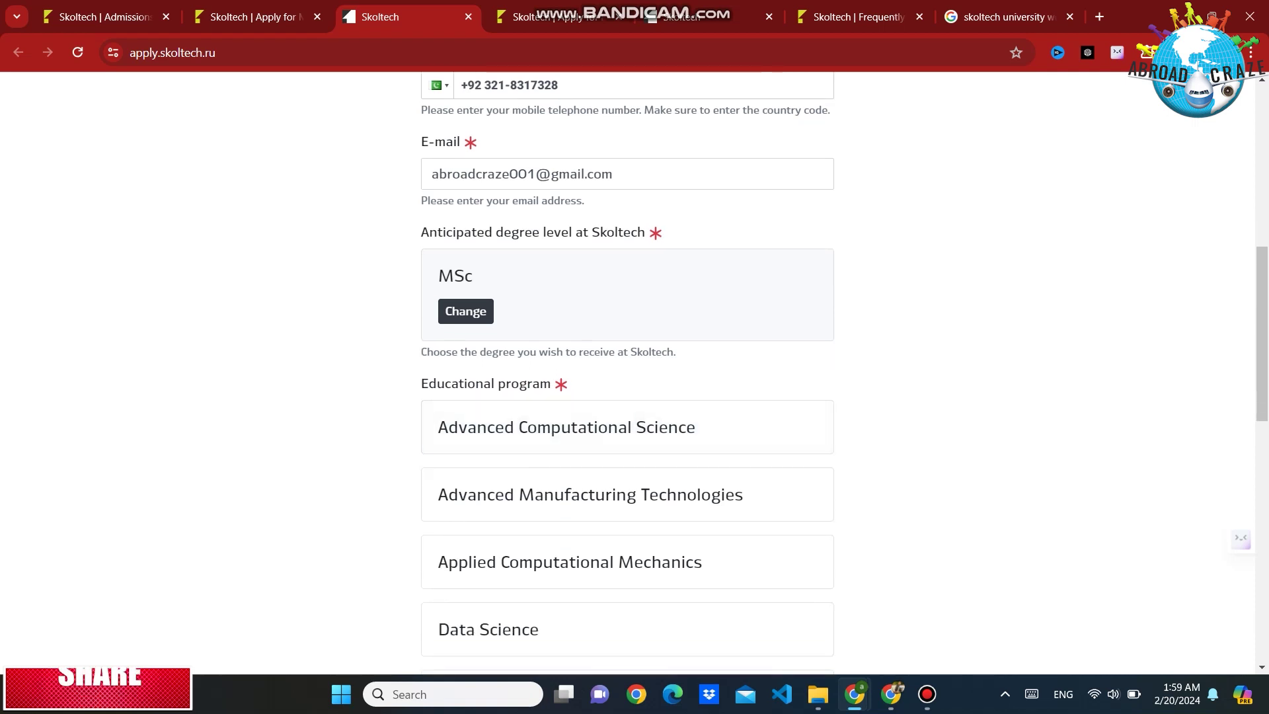
scroll(485, 438, "down", 3)
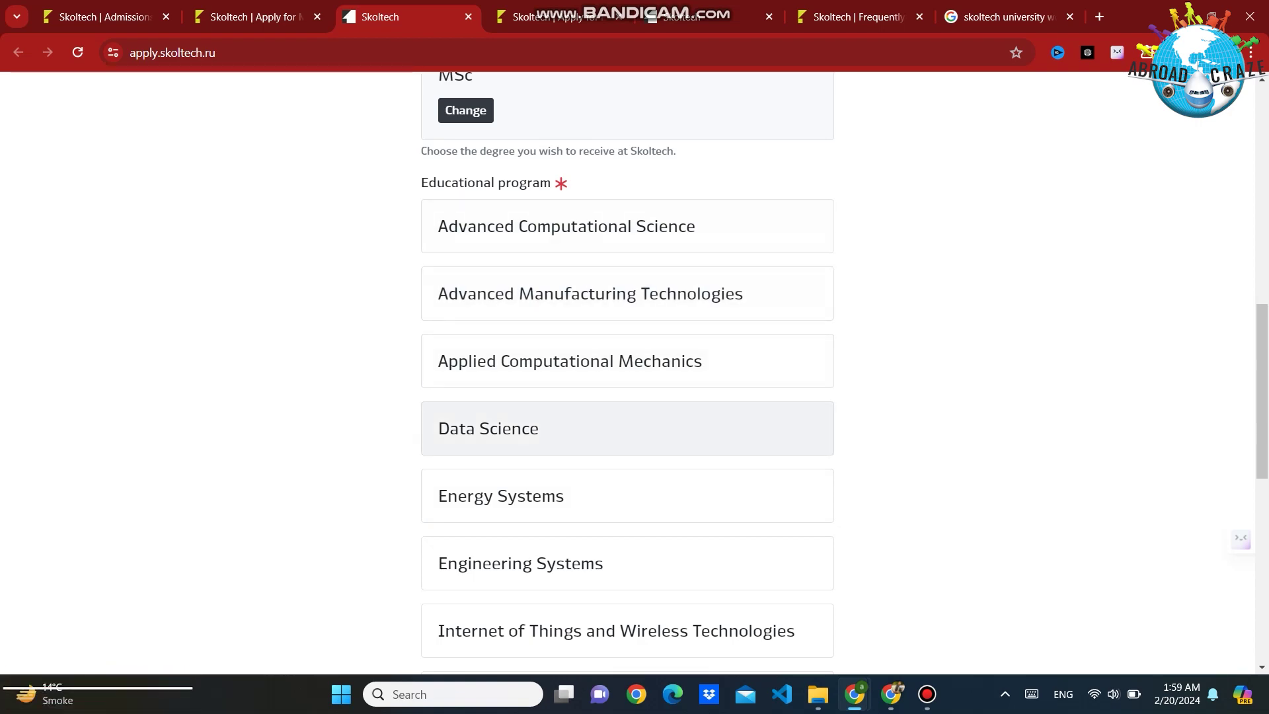
scroll(485, 476, "down", 5)
scroll(485, 476, "down", 3)
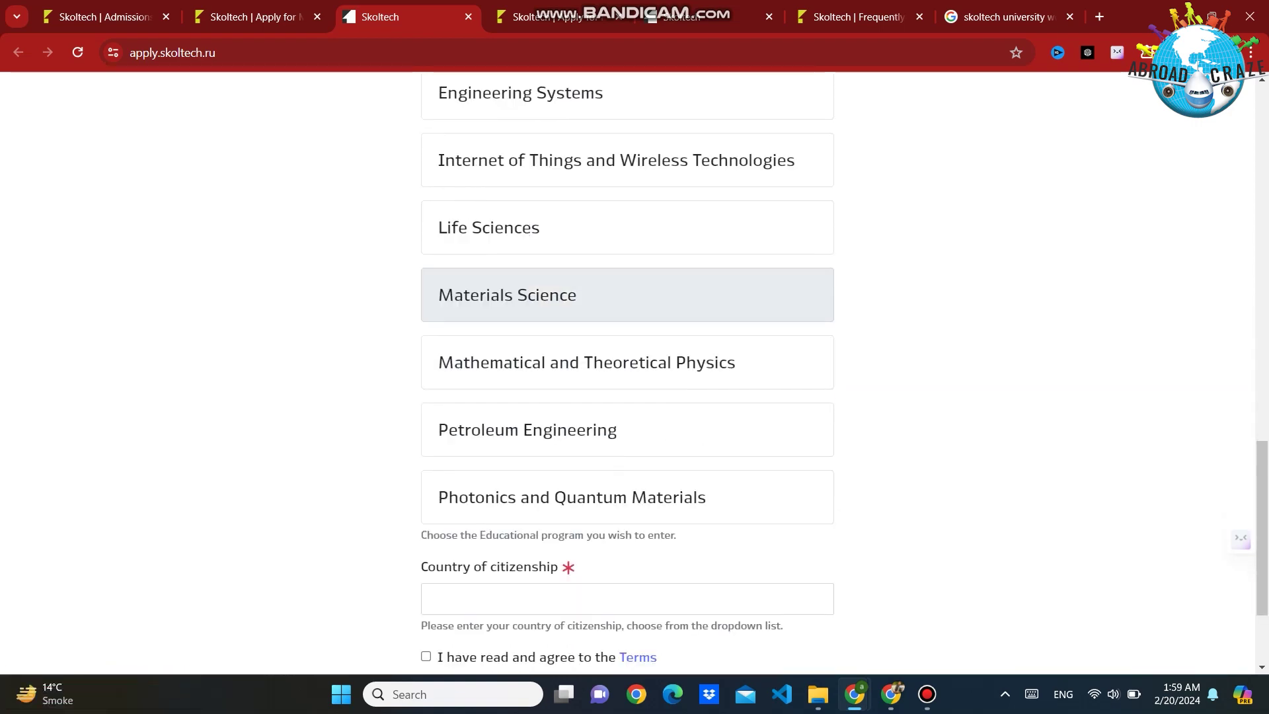
scroll(485, 476, "up", 5)
scroll(485, 475, "up", 2)
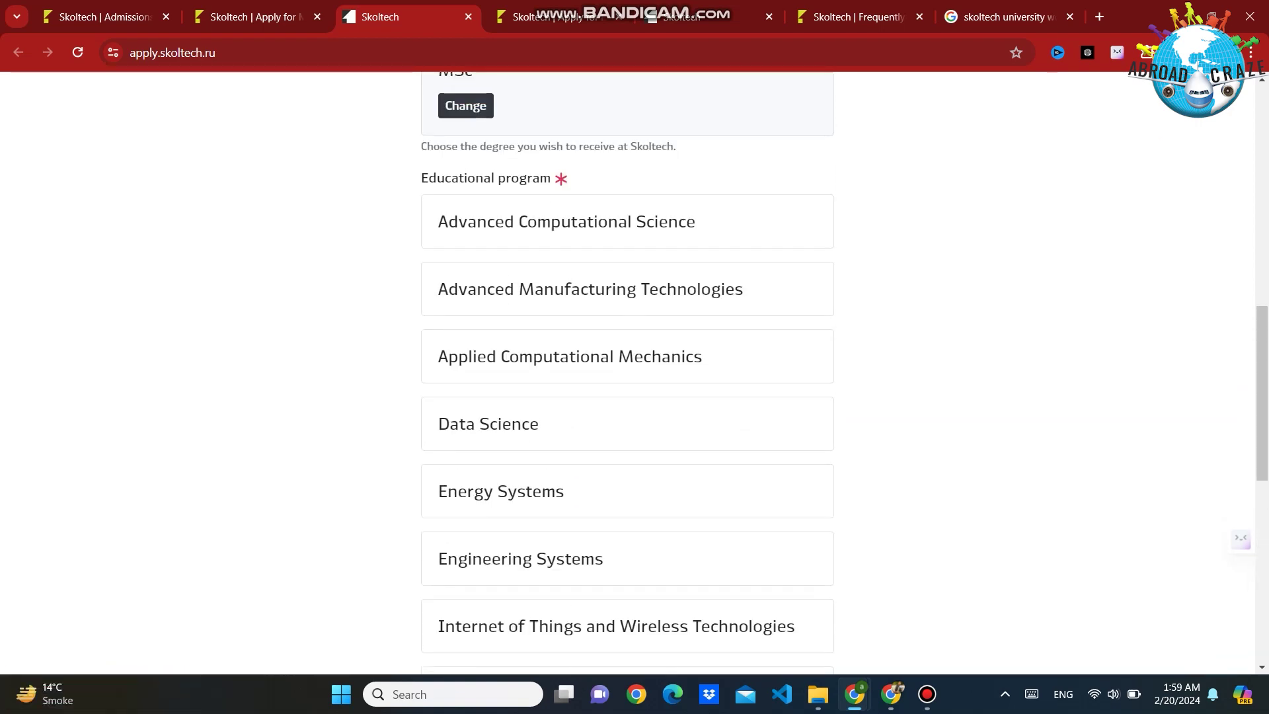
scroll(485, 476, "down", 1)
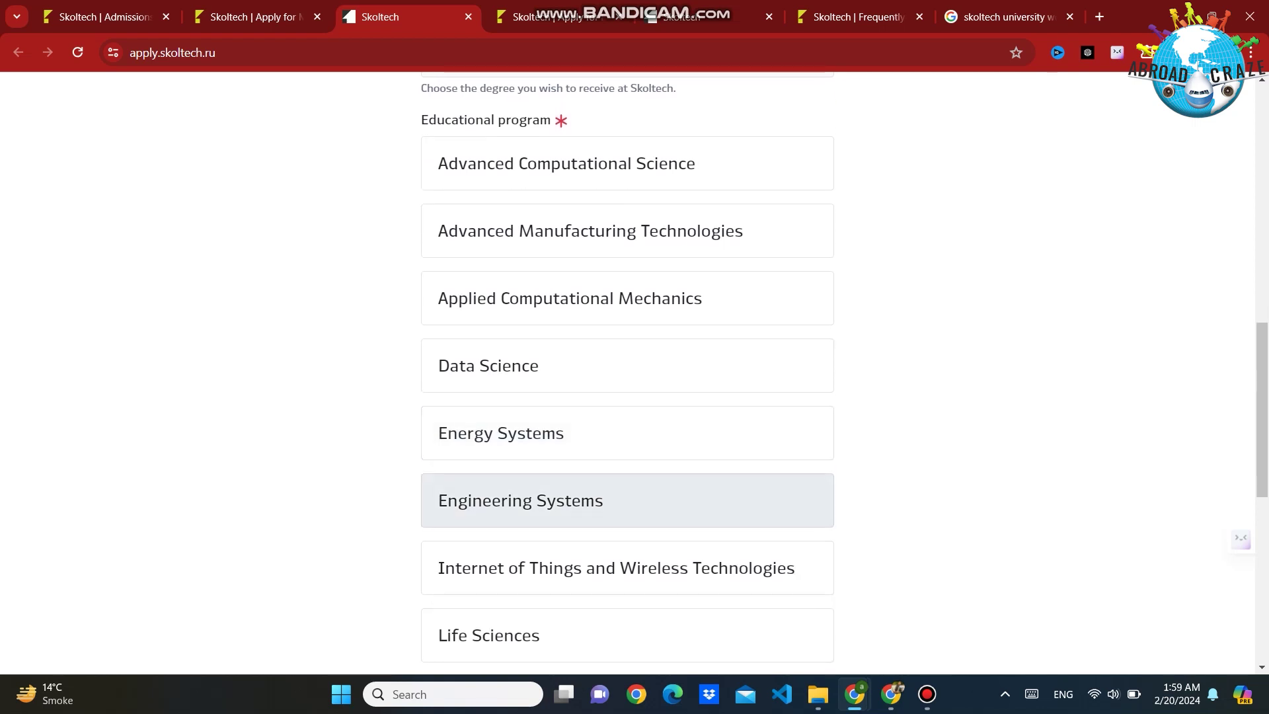
scroll(485, 499, "down", 1)
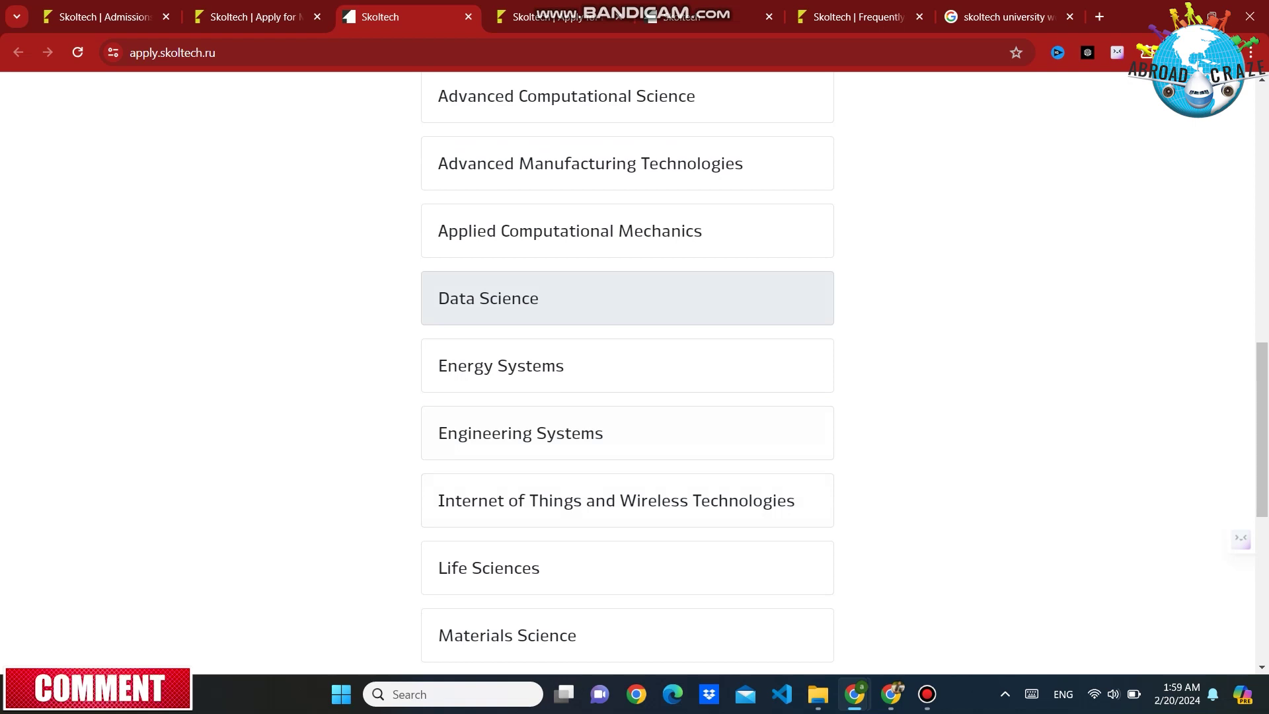
left_click(489, 298)
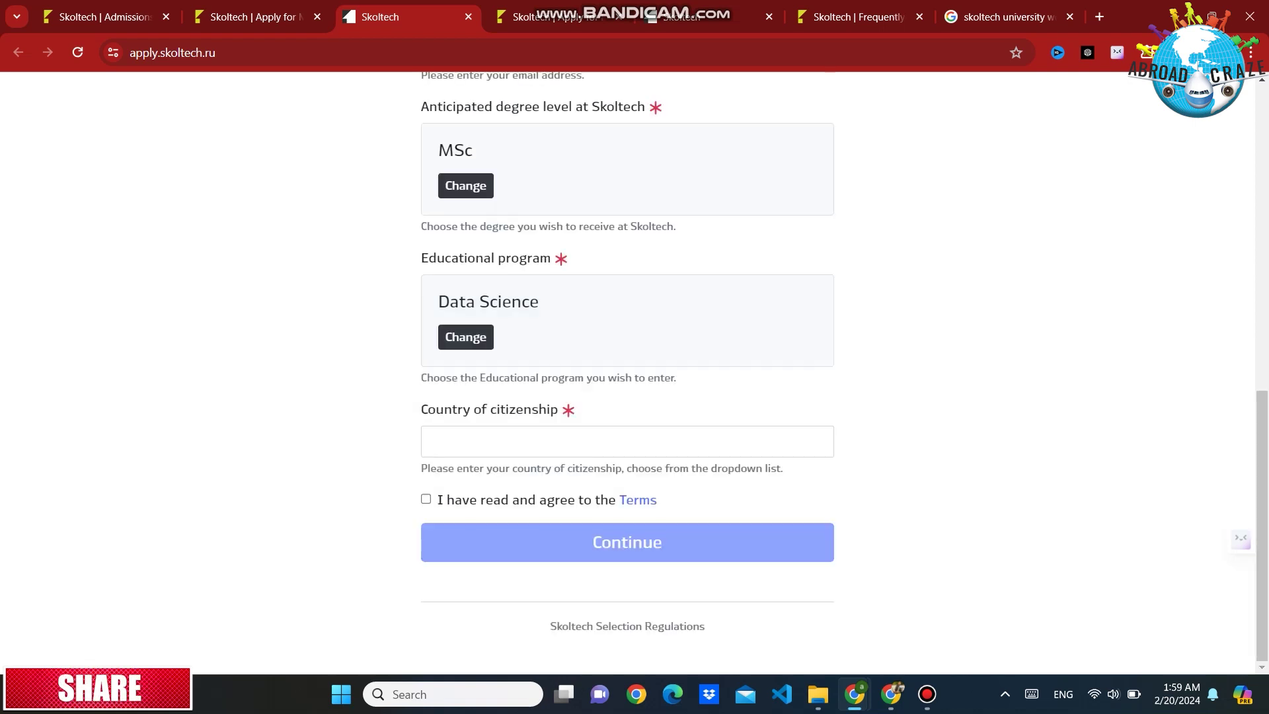
Step: Set the country of citizenship to Pakistan from the suggested countries
scroll(627, 386, "up", 1)
scroll(627, 386, "down", 1)
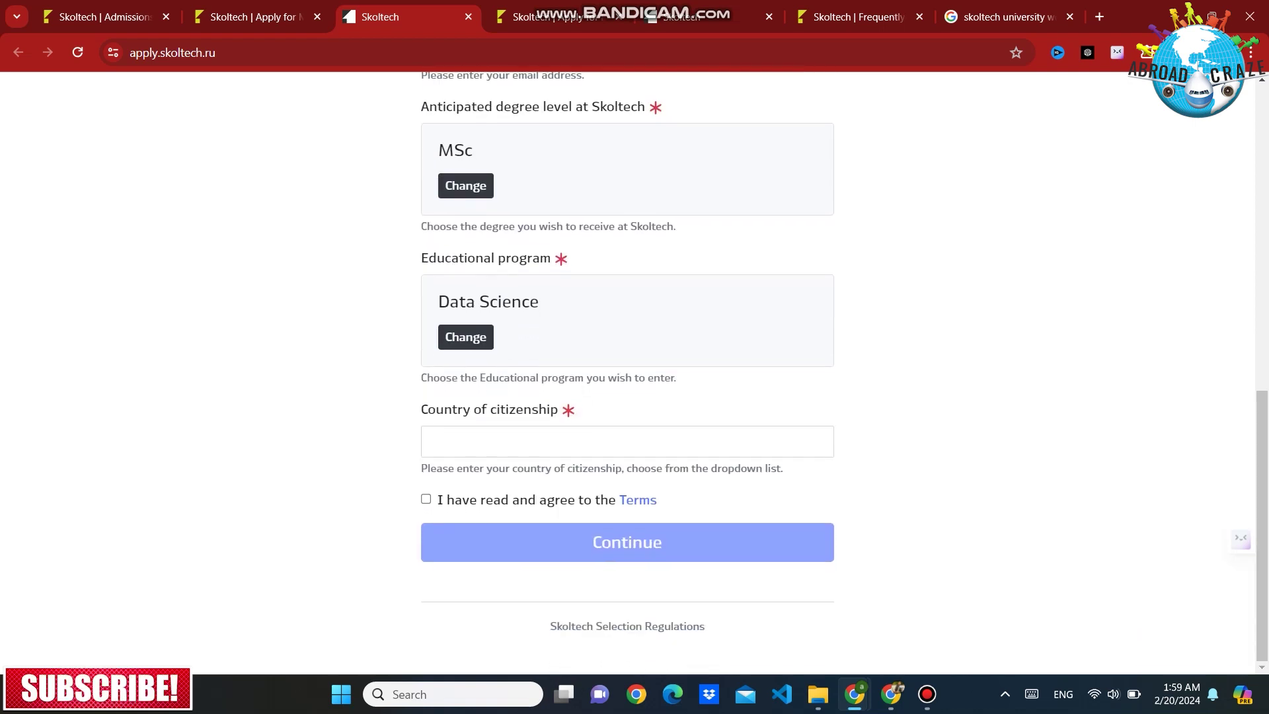
left_click(431, 441)
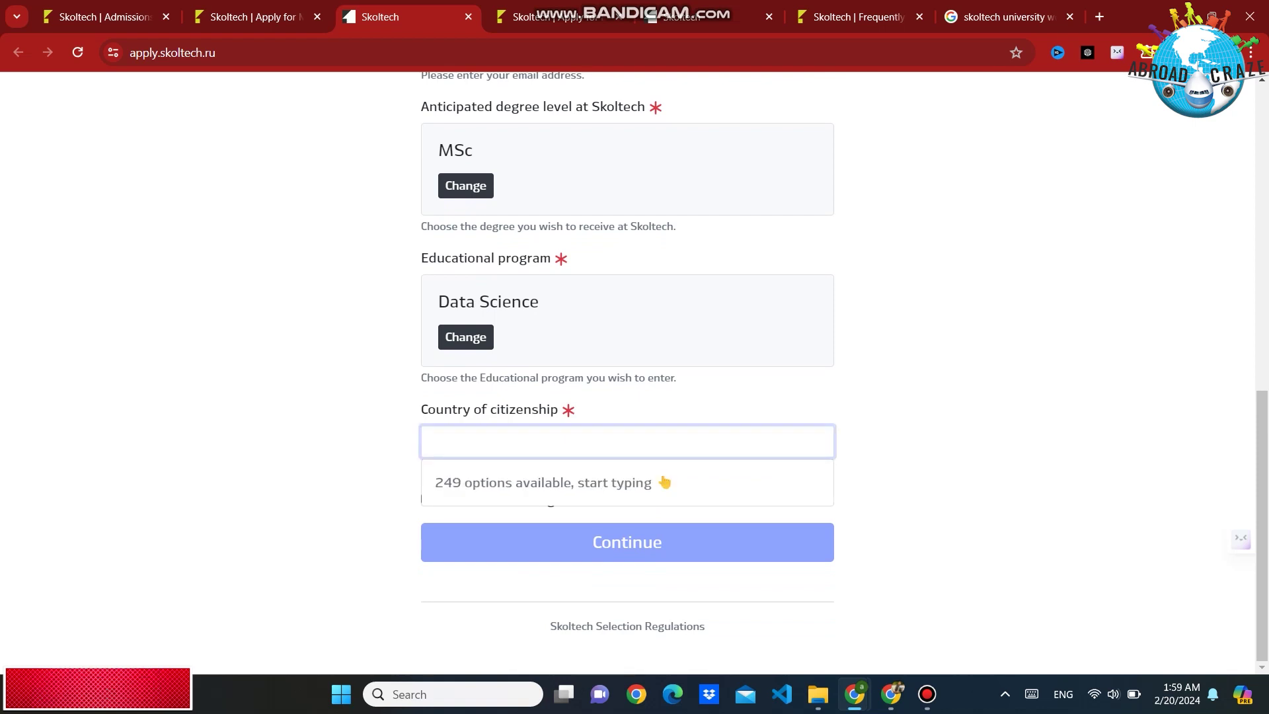
type("P")
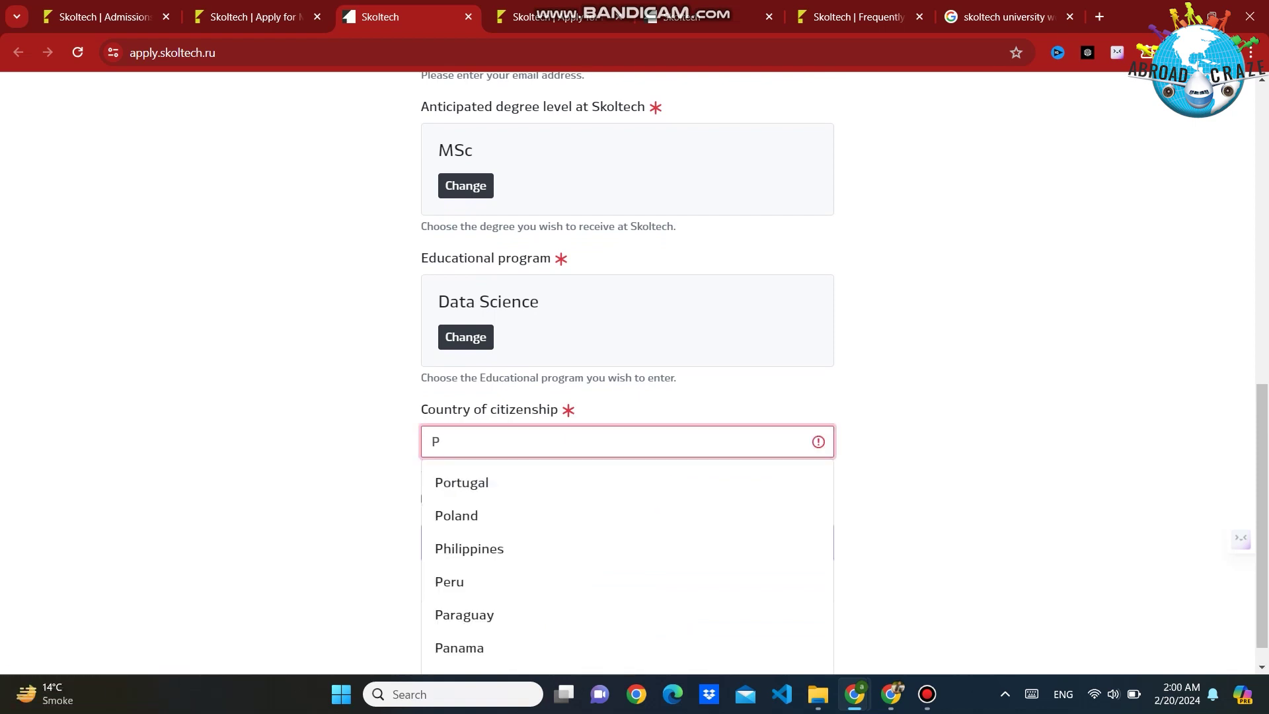
type("a")
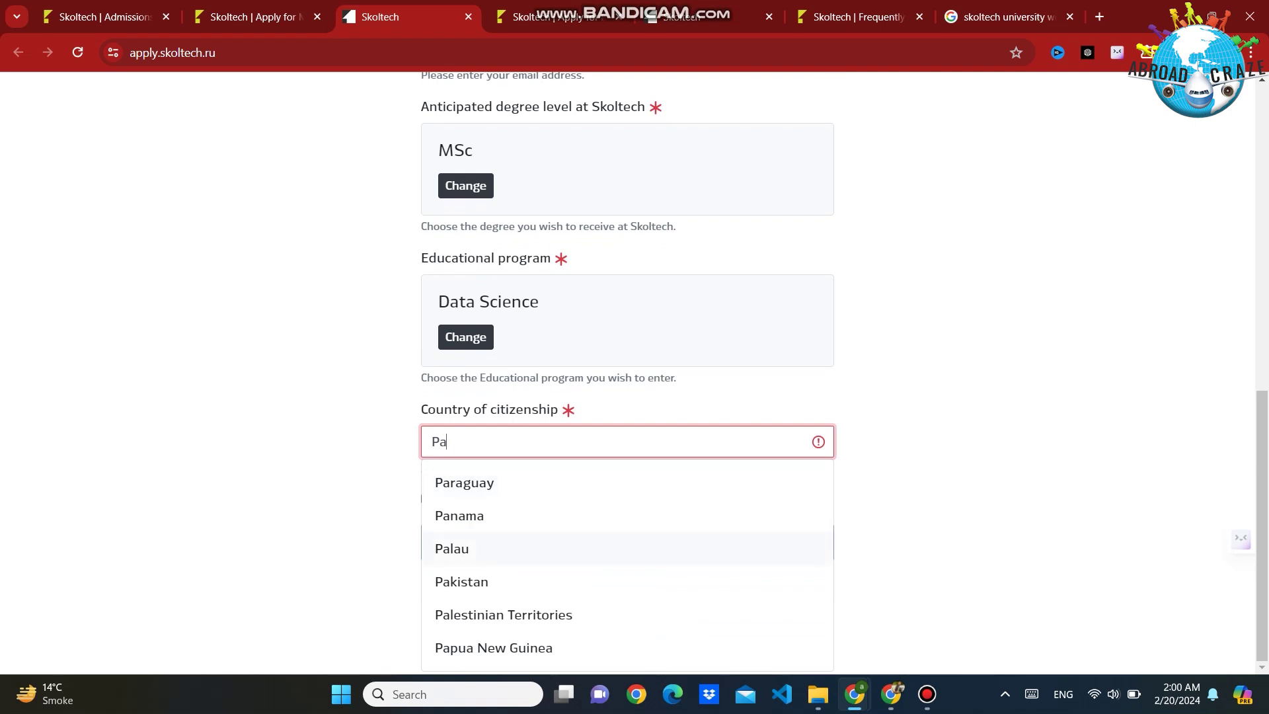
left_click(462, 581)
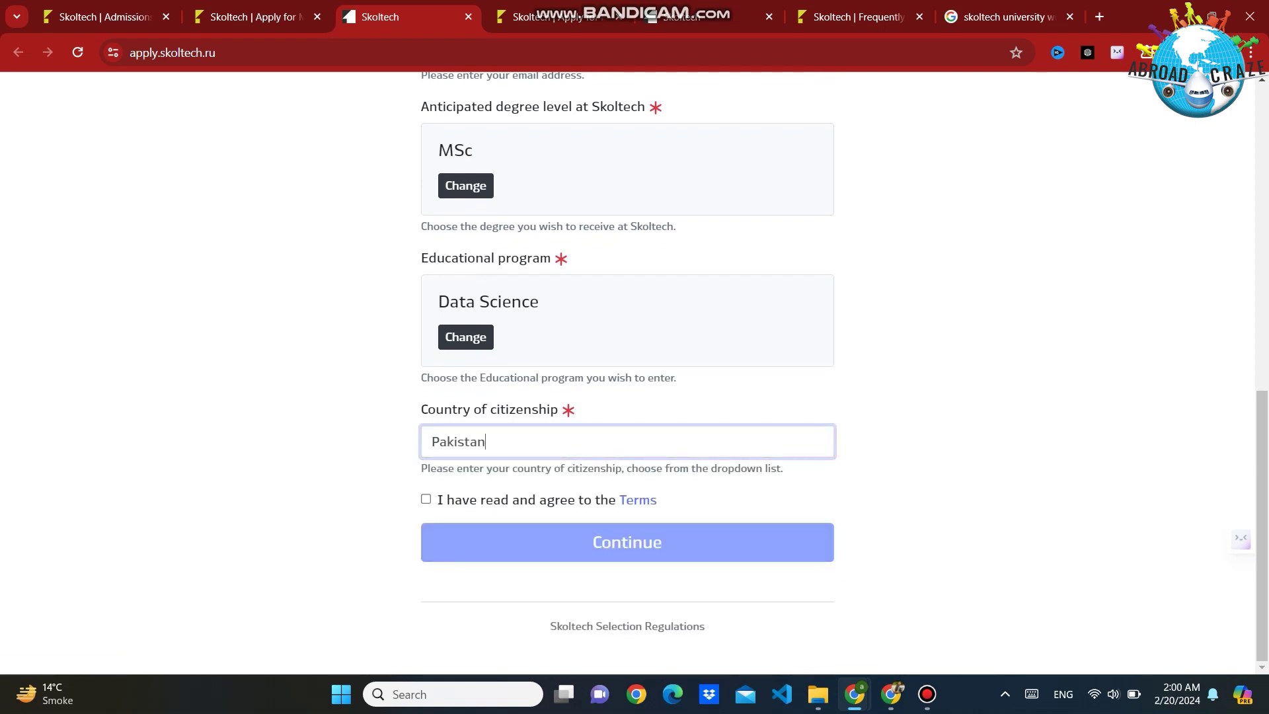
Step: Agree to the Terms, continue to the full application, and dismiss the Skoltech SIA introduction
left_click(425, 499)
left_click(628, 544)
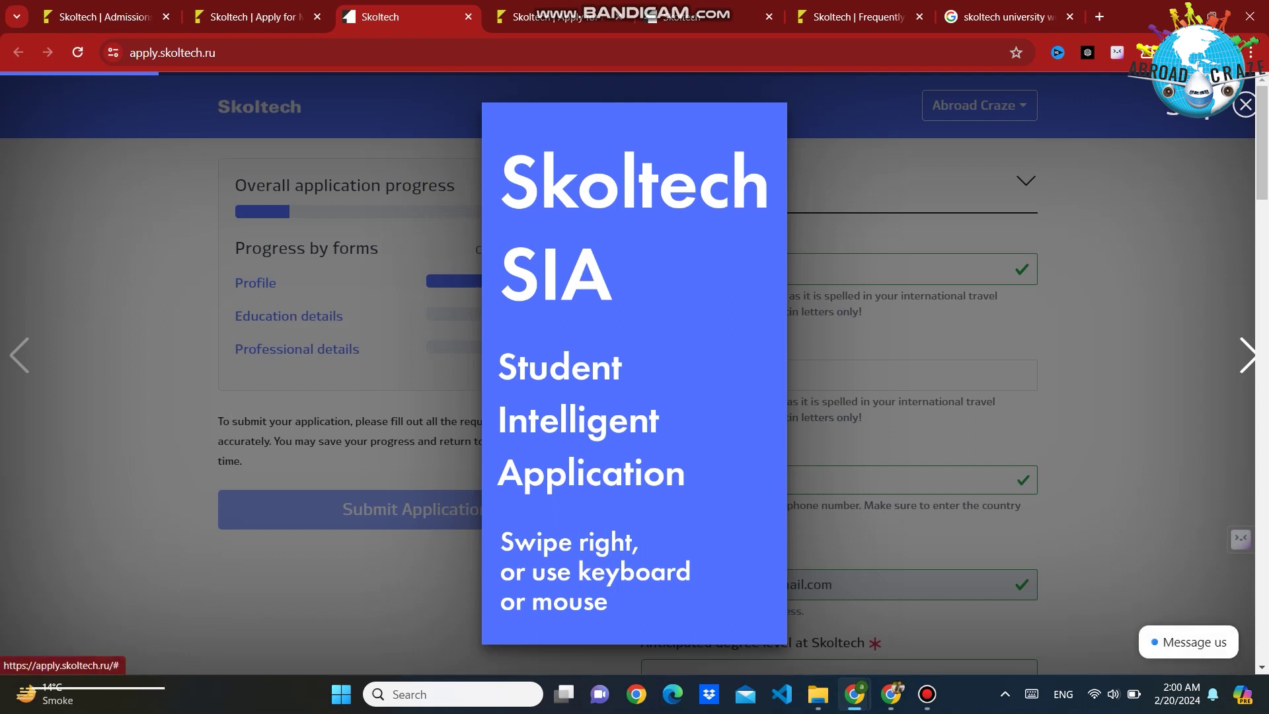
left_click(1245, 105)
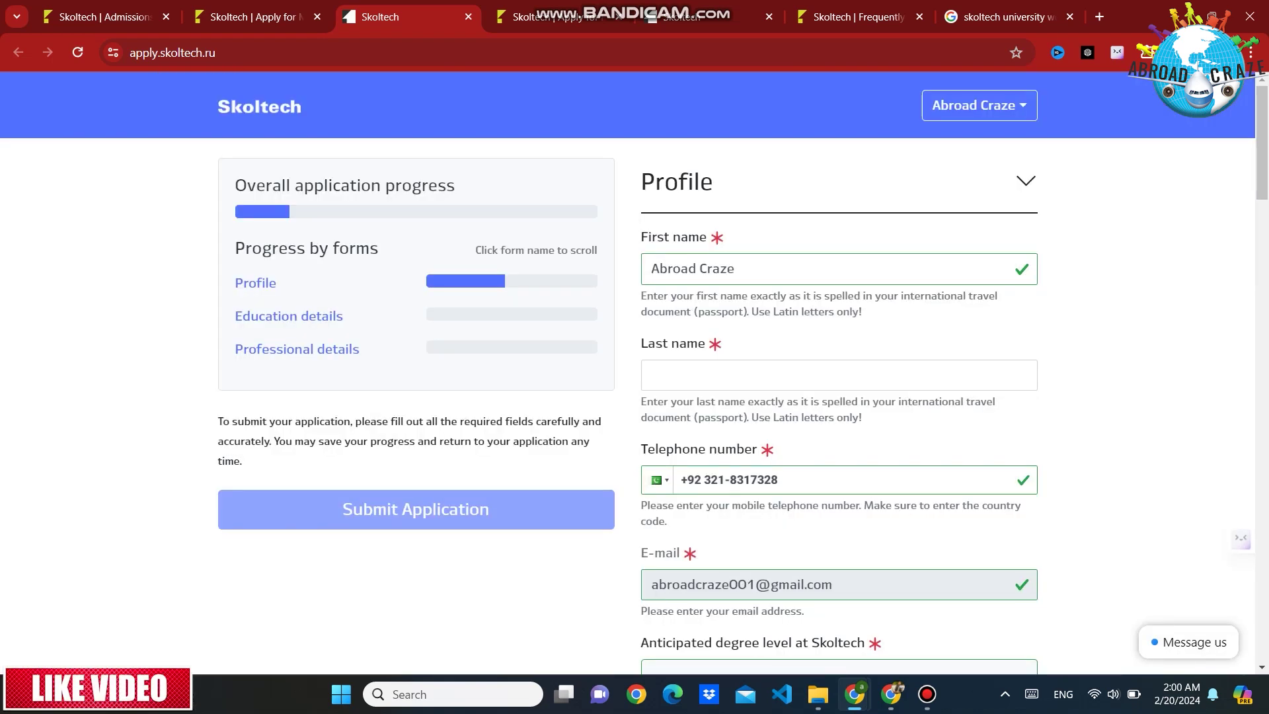
Step: Fill in the applicant's last name in the Profile form and remove the surname from the First name field
scroll(635, 386, "down", 1)
scroll(635, 387, "up", 1)
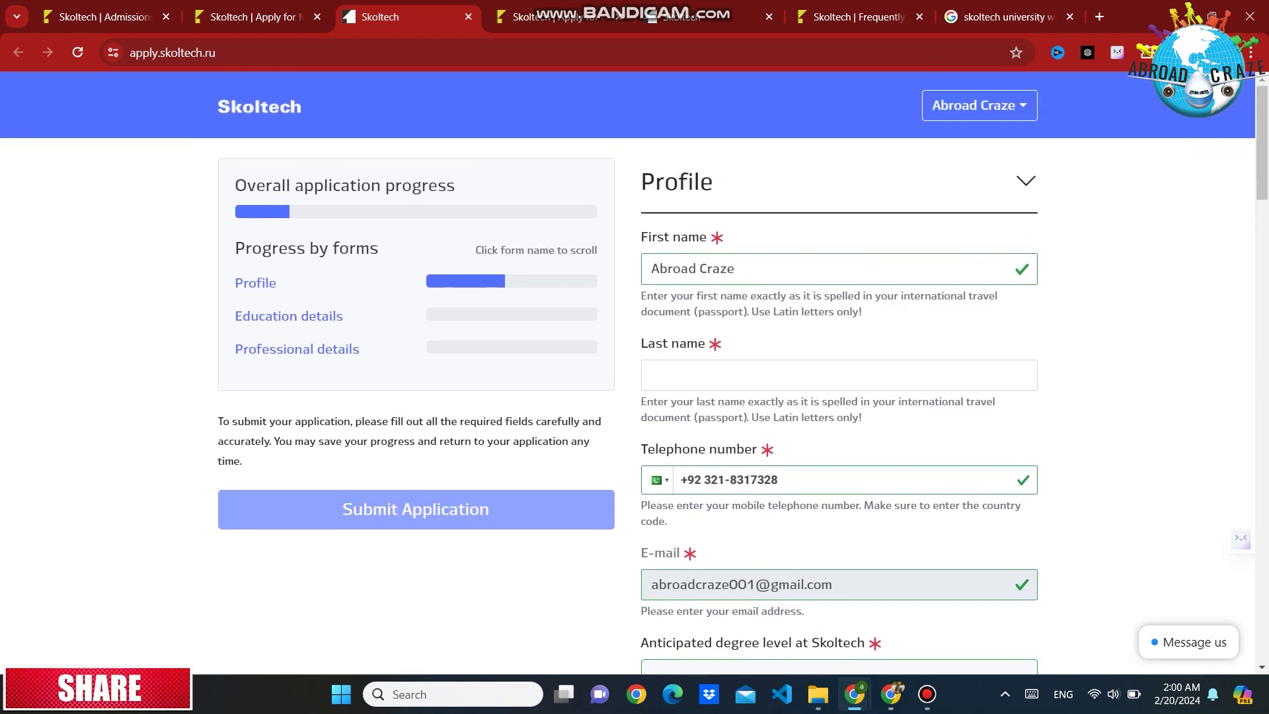
scroll(634, 371, "down", 1)
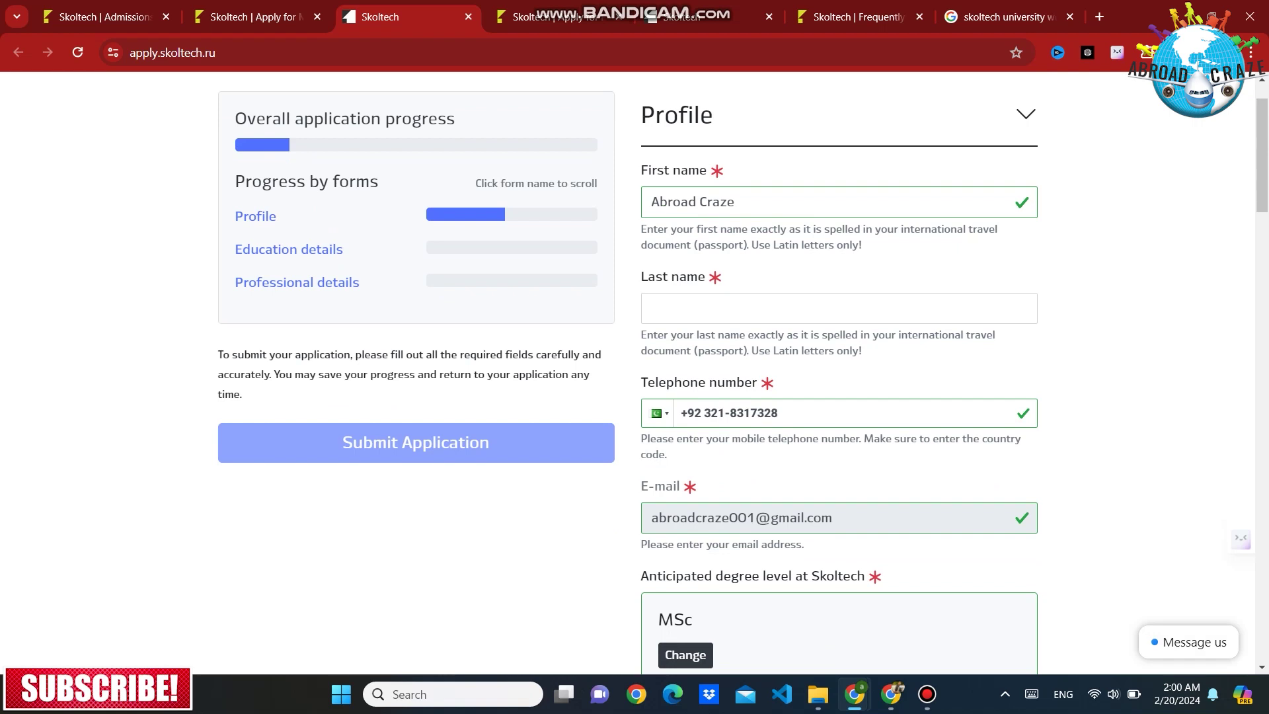
left_click(838, 308)
type("Craze")
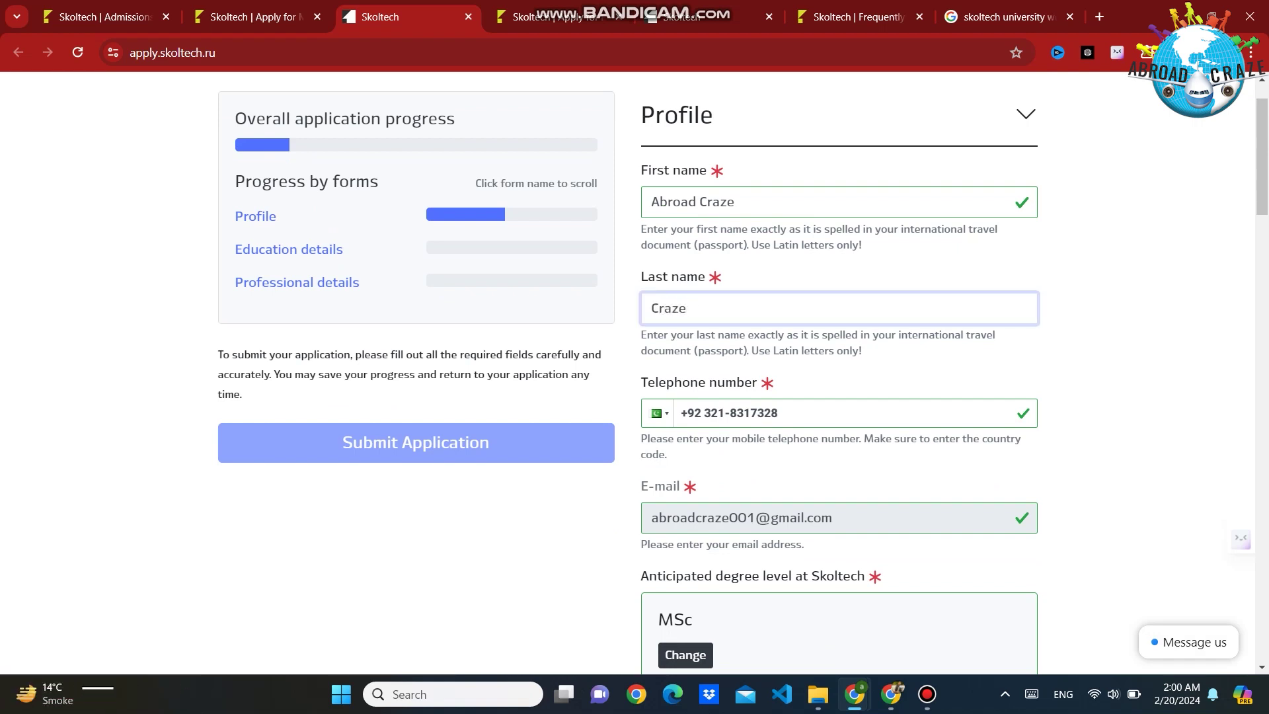
left_click(734, 202)
key("BackSpace")
key("BackSpace")
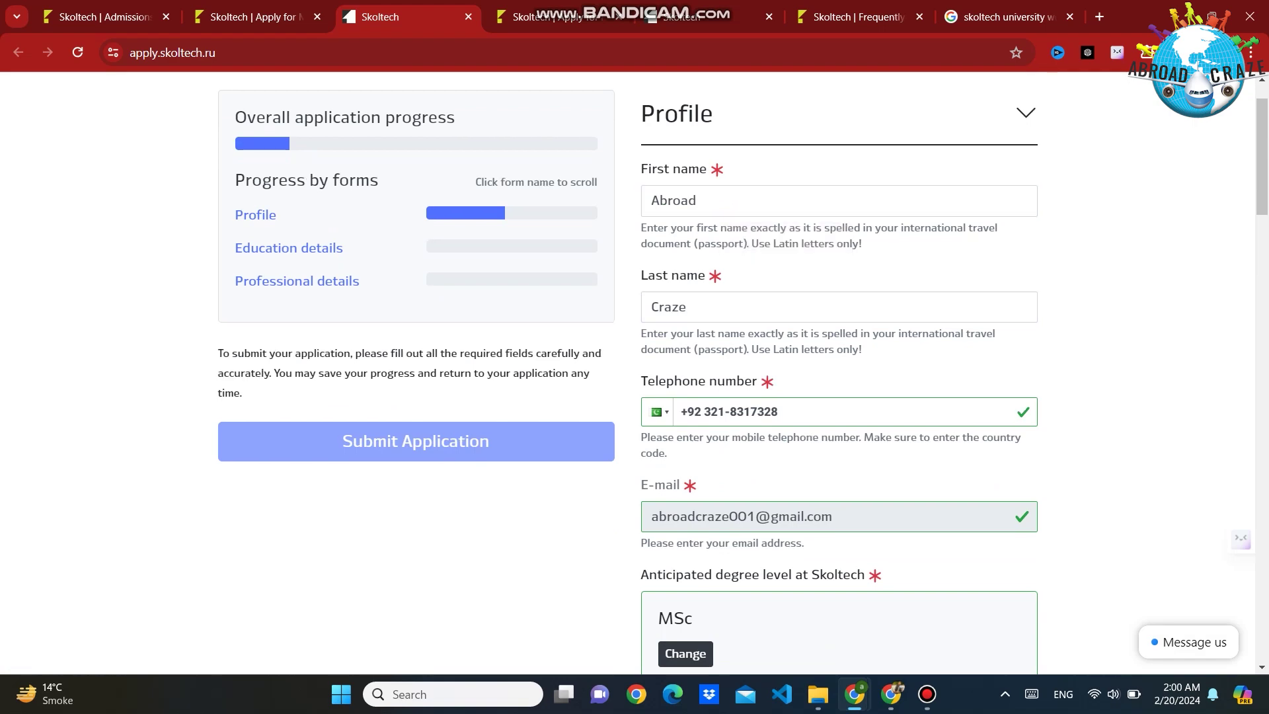
Step: Attach the JPEG file WhatsApp Image 2023-06-07 at 1.24.50 PM as the applicant's photo
scroll(744, 373, "down", 6)
scroll(743, 373, "down", 9)
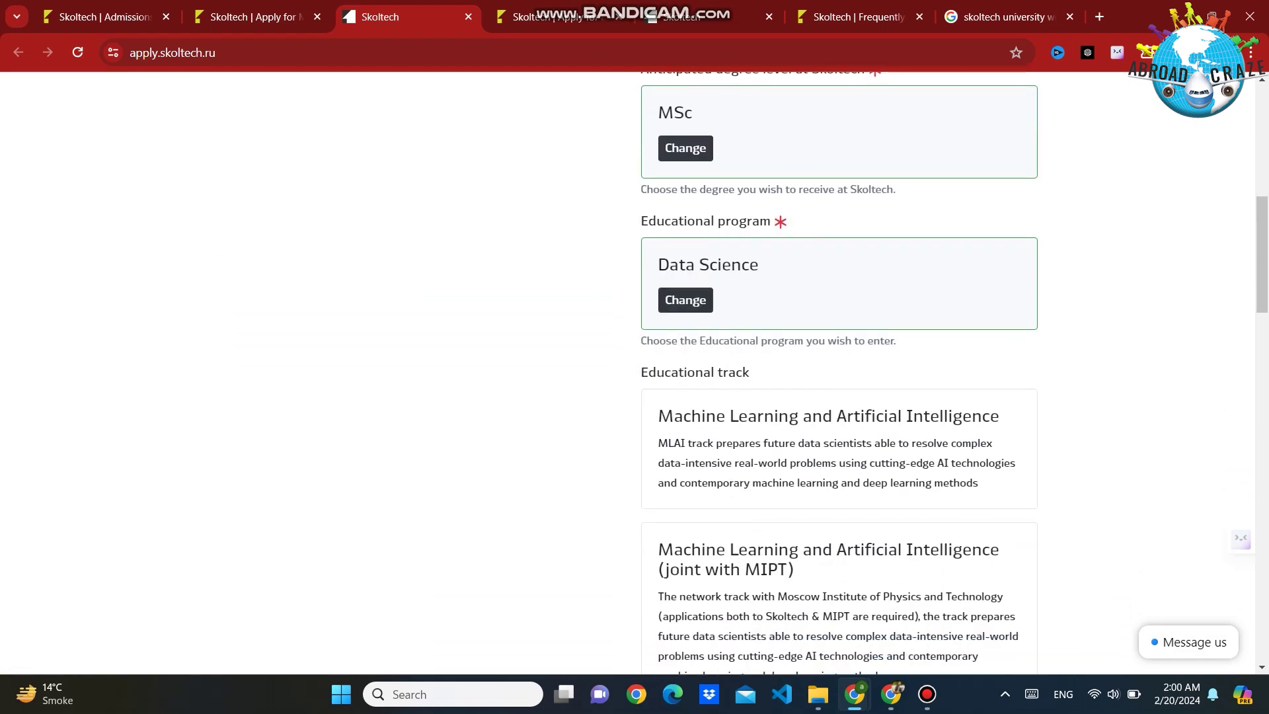
scroll(744, 373, "down", 5)
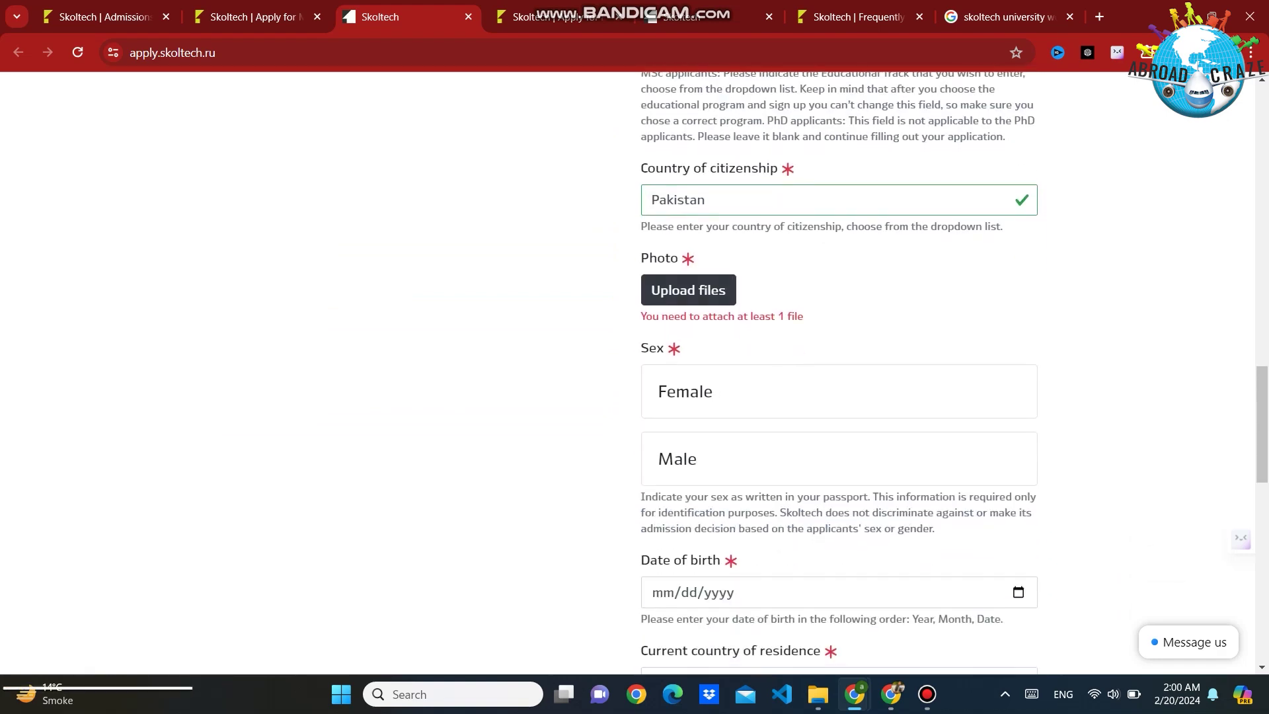
left_click(688, 289)
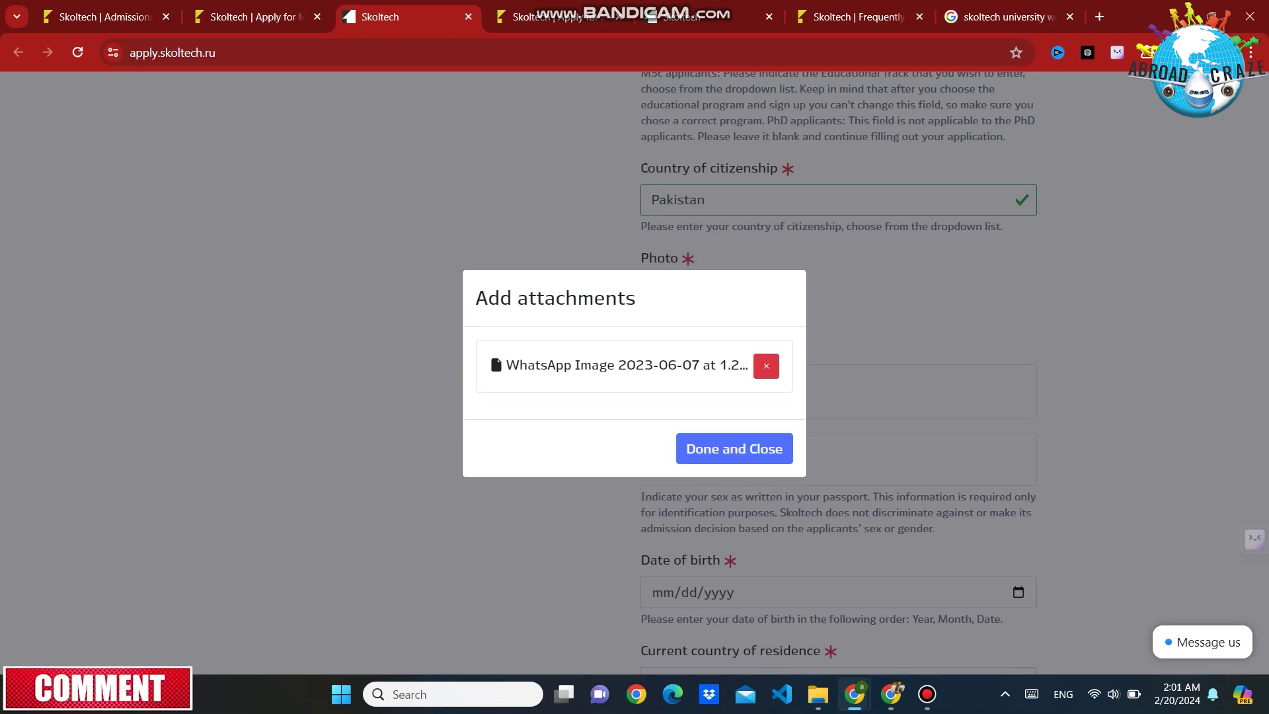
left_click(733, 448)
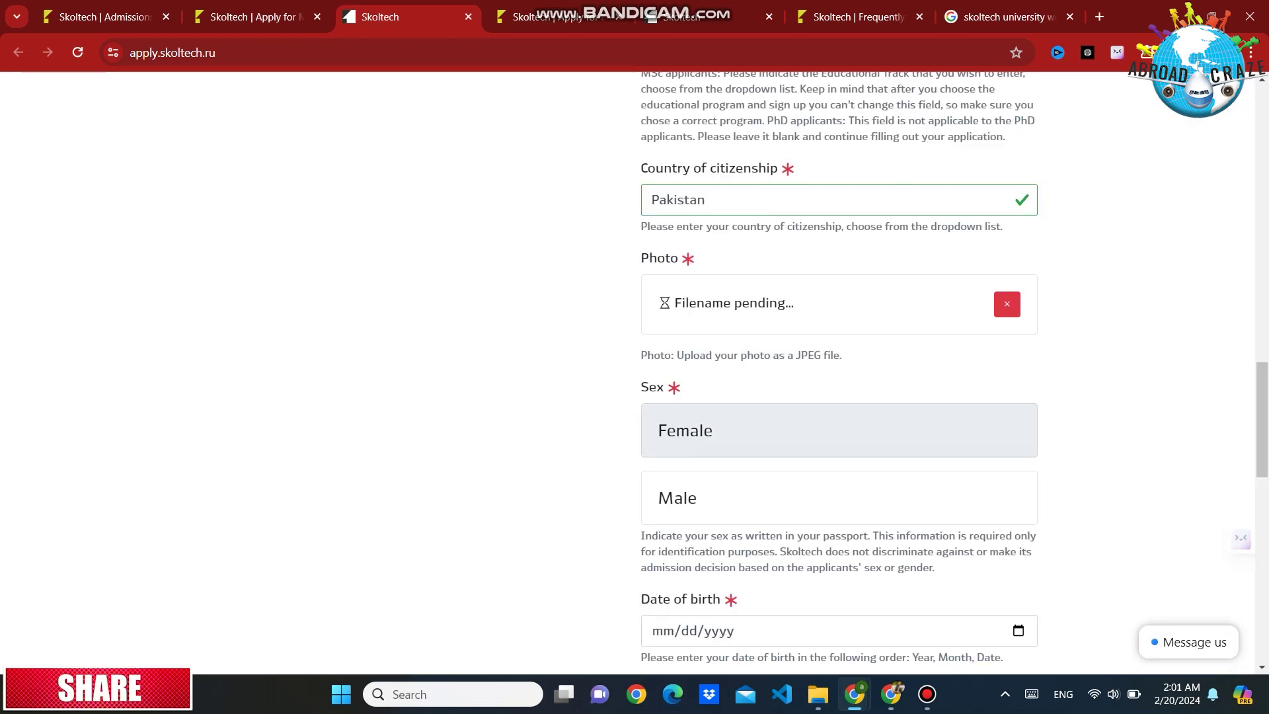
Step: Set the applicant's sex to Male and fill in the date of birth
scroll(839, 410, "down", 1)
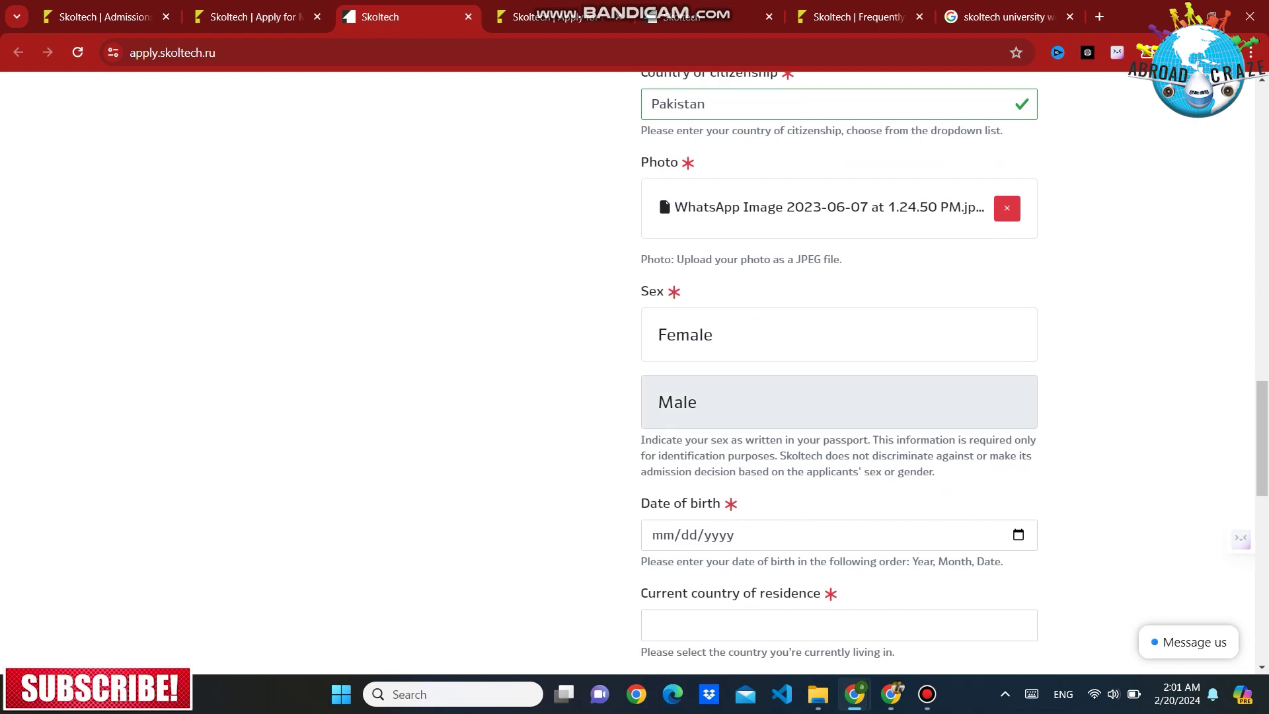
left_click(838, 402)
scroll(839, 402, "down", 2)
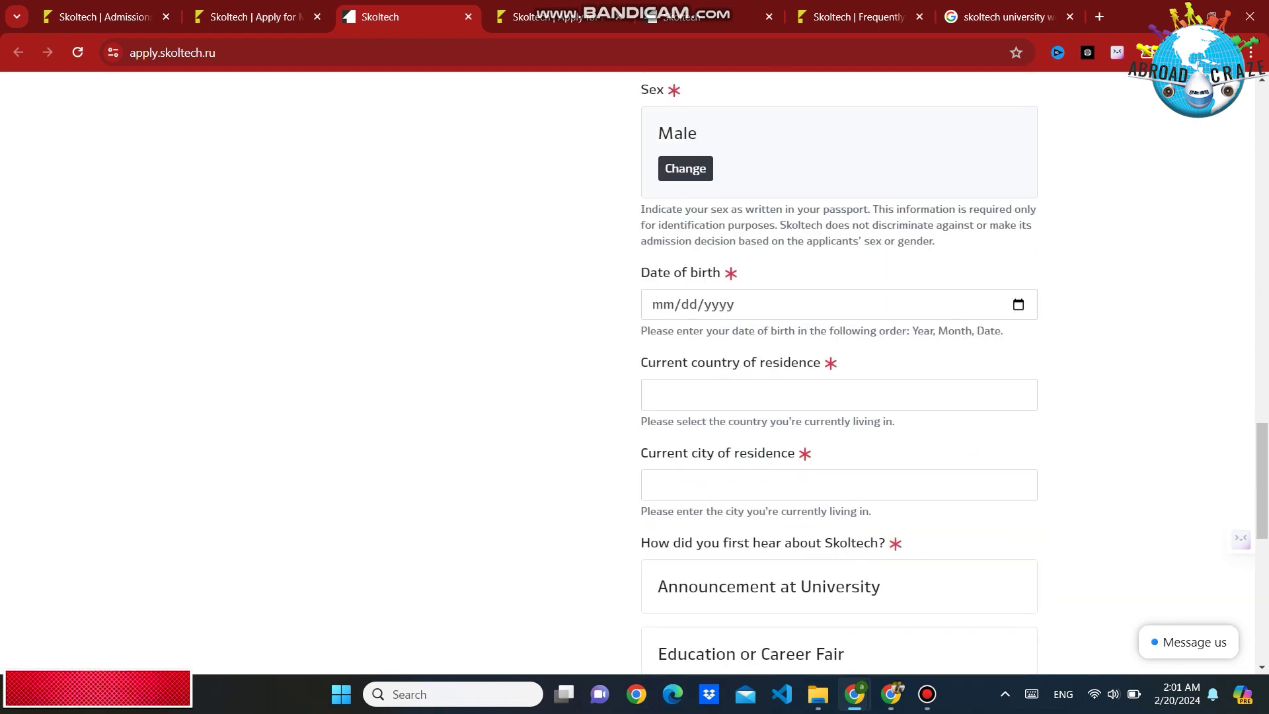
Step: Set the current country of residence to Pakistan and the current city of residence to Islamabad
left_click(839, 394)
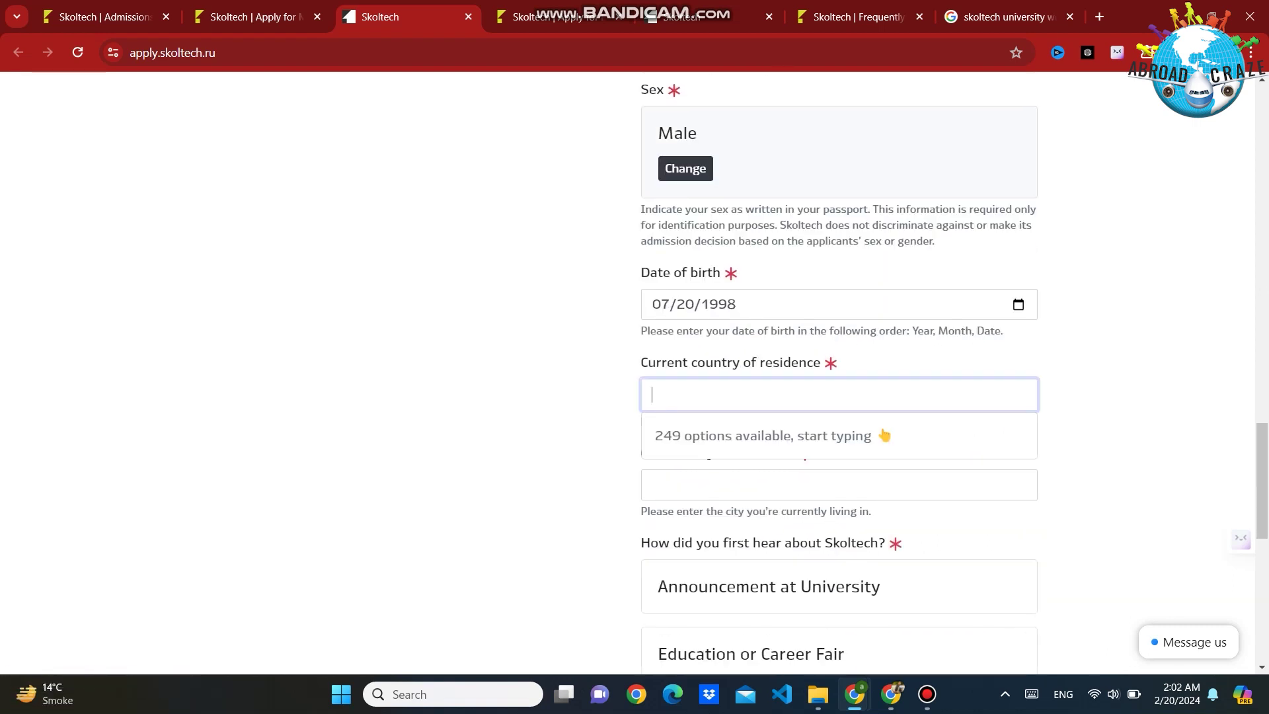
type("Pak")
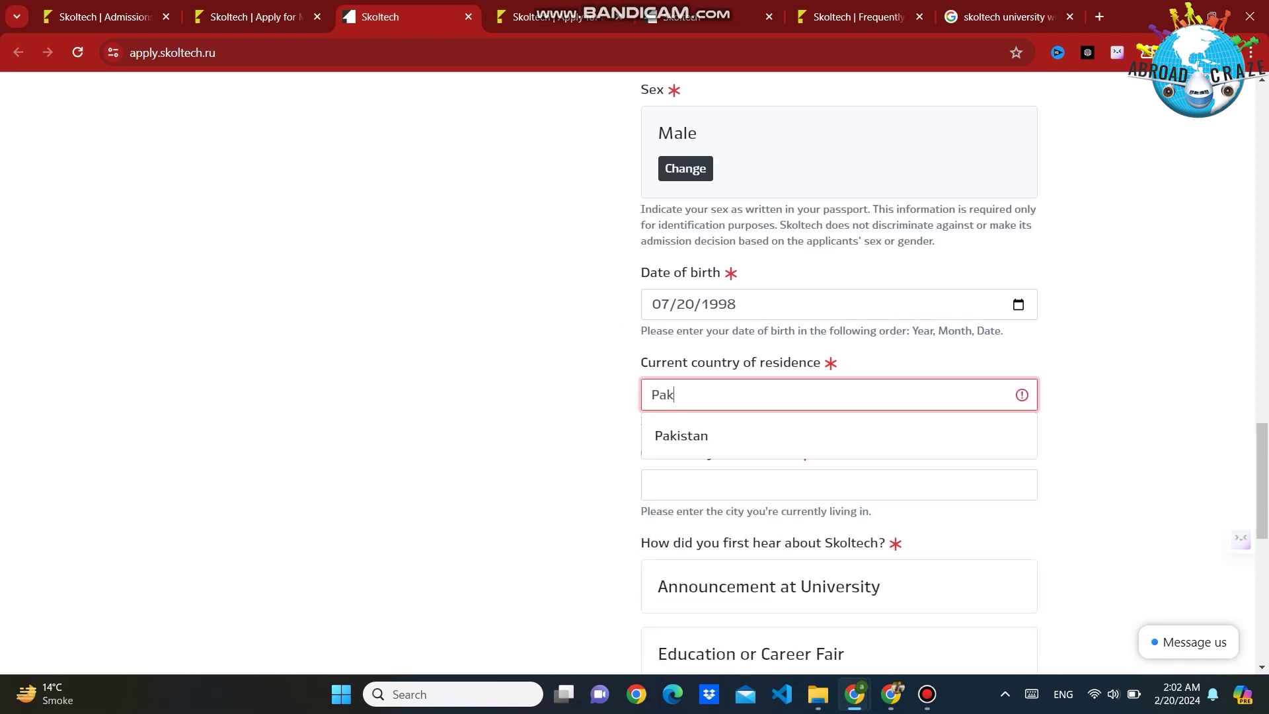
type("i")
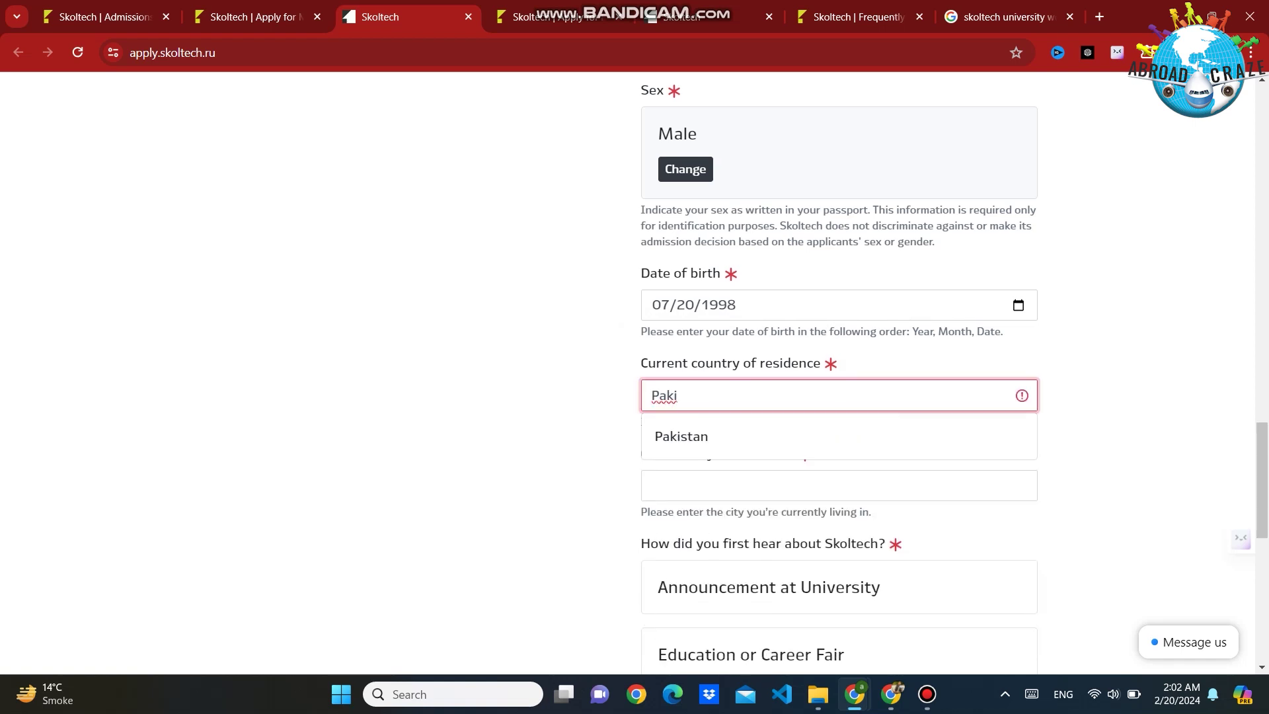
key("Return")
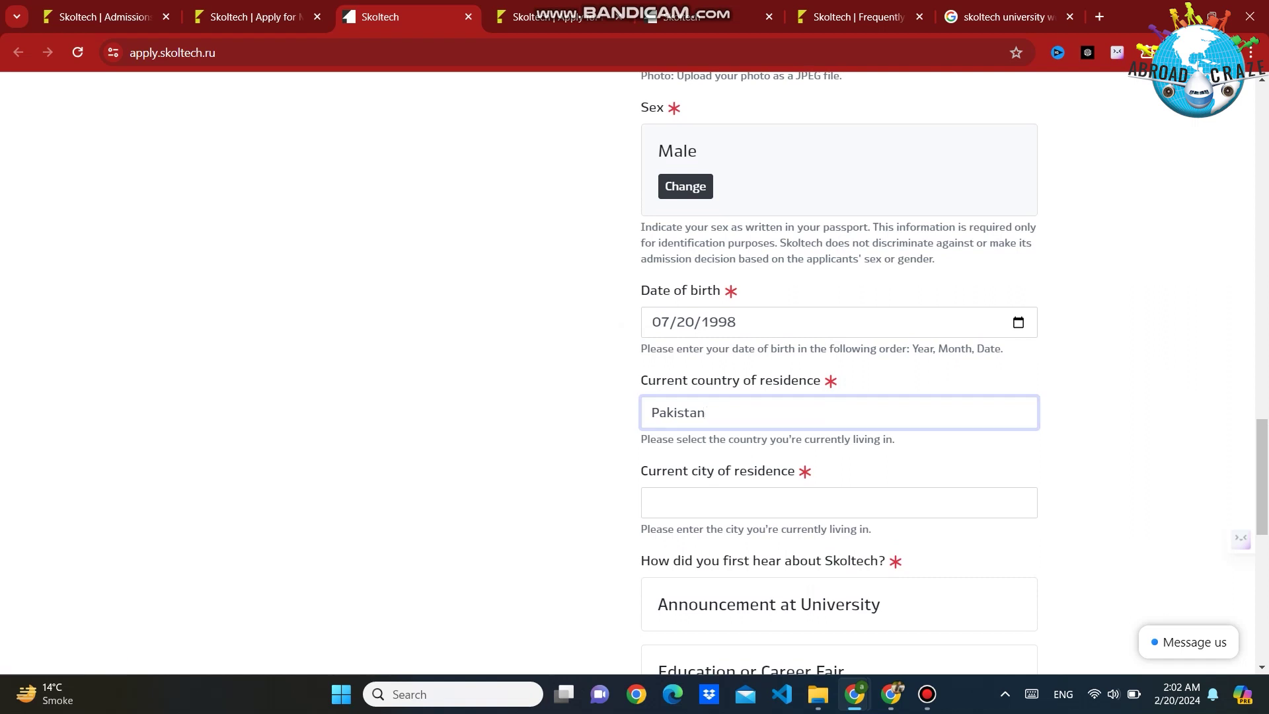
left_click(838, 502)
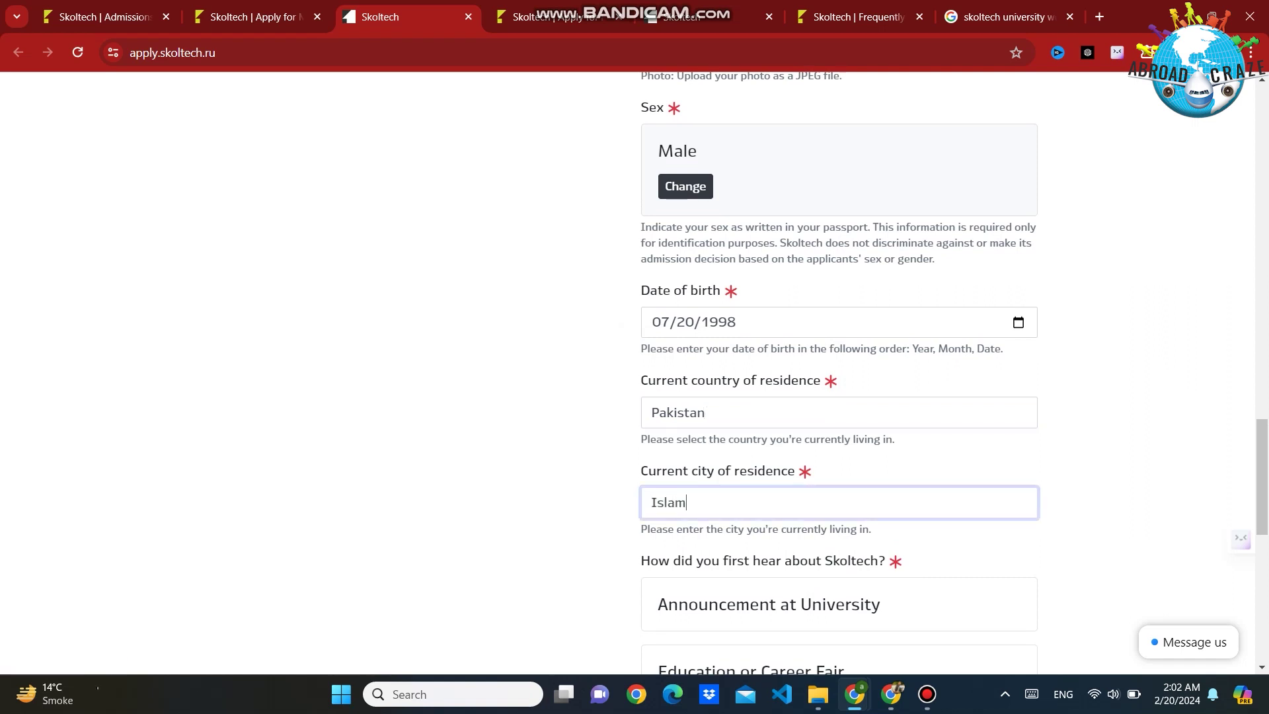
type("Islamabad")
Step: Choose From friend/colleague as how the applicant first heard about Skoltech and save the Profile form
scroll(839, 423, "down", 3)
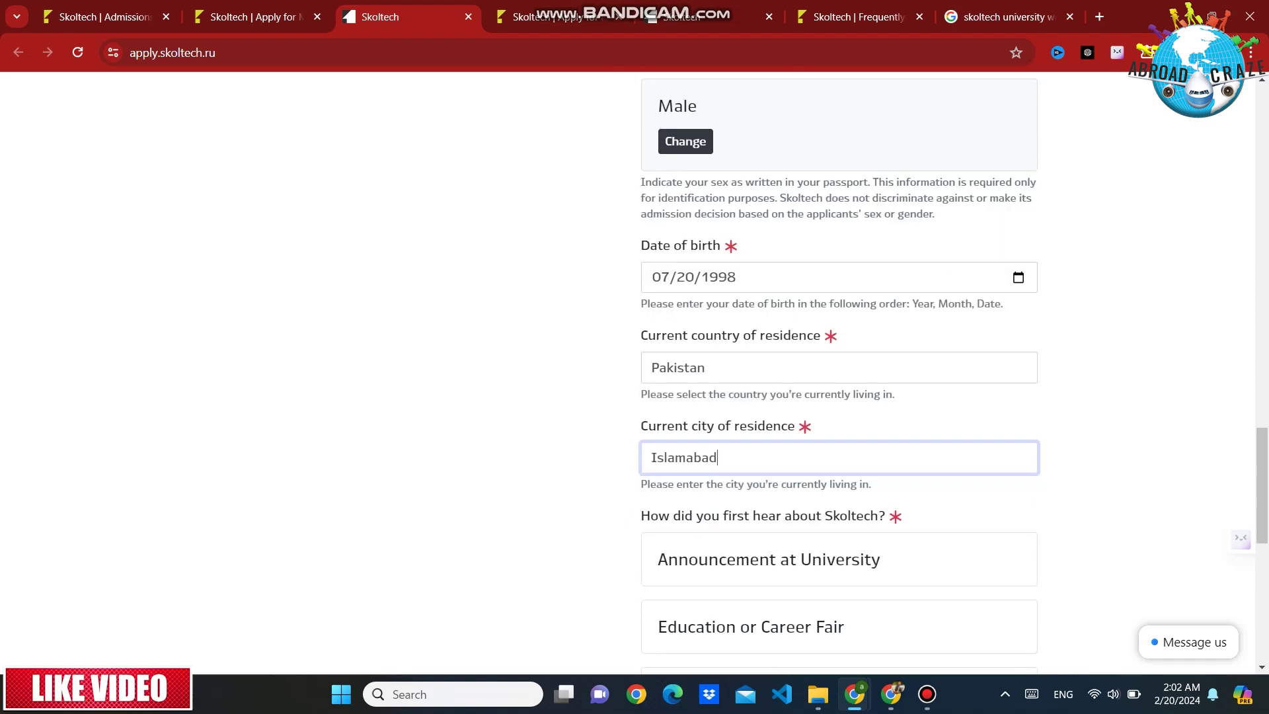
scroll(839, 449, "down", 1)
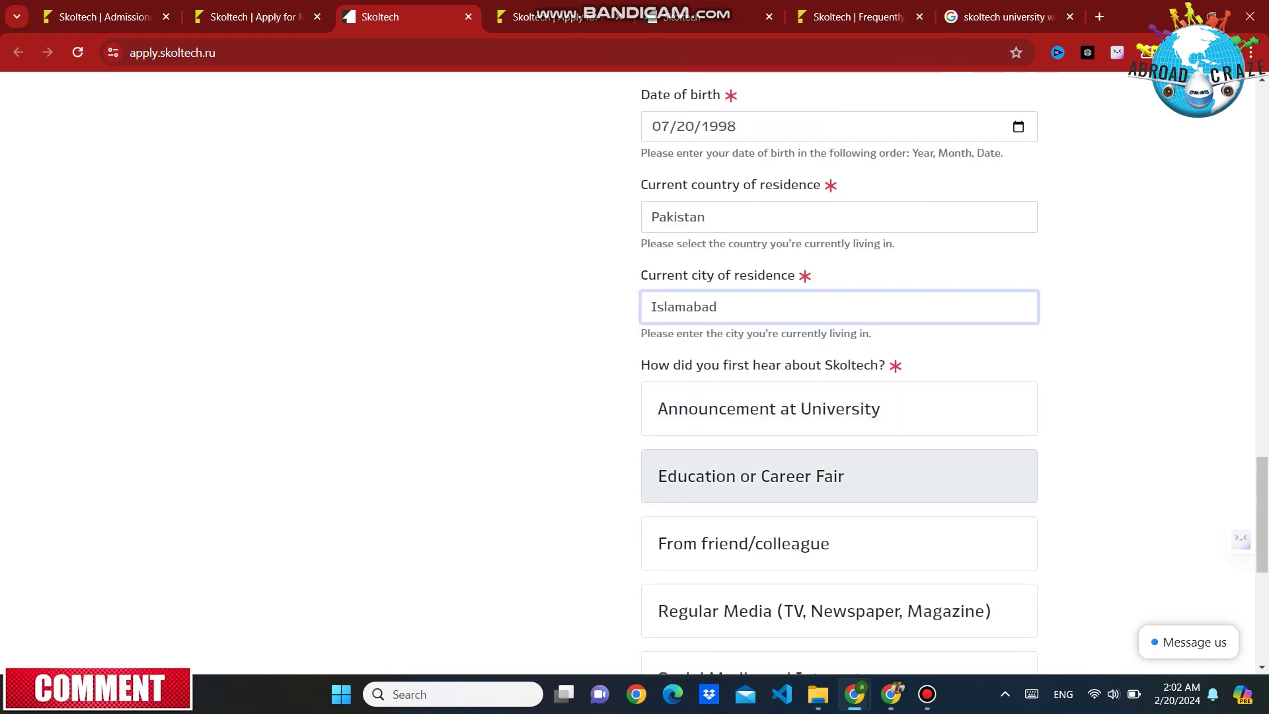
scroll(839, 396, "down", 2)
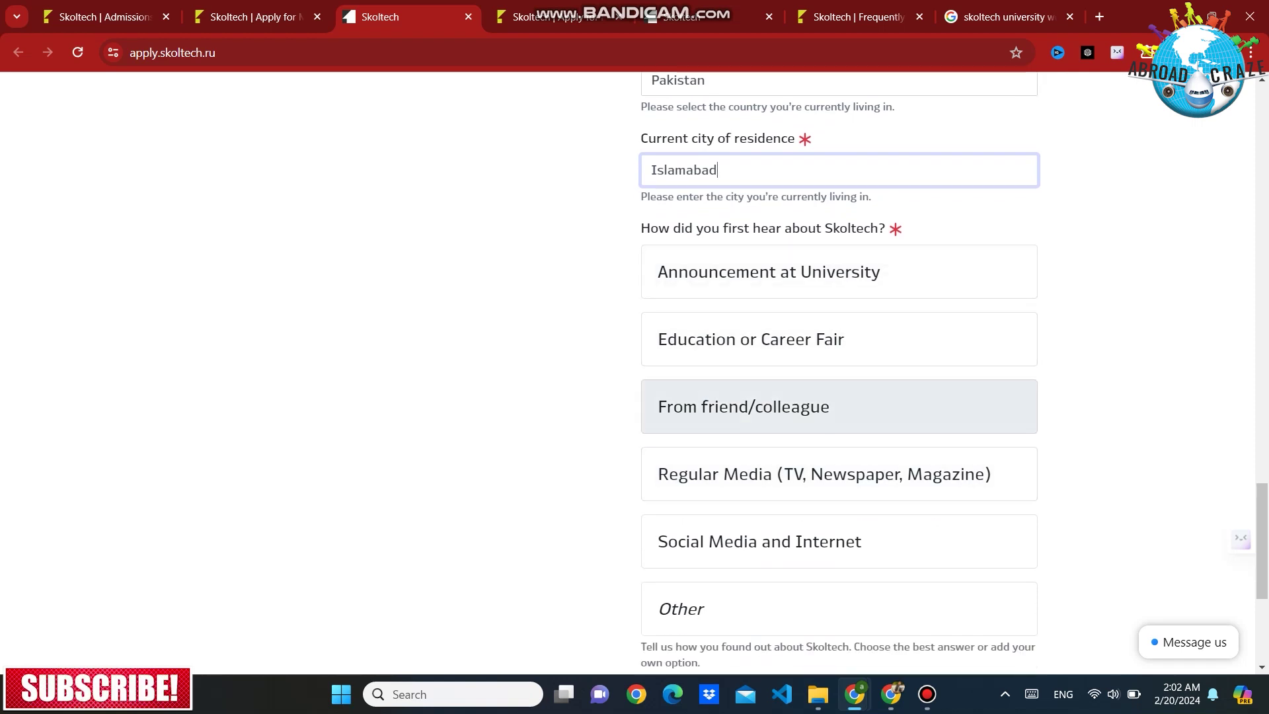
left_click(793, 406)
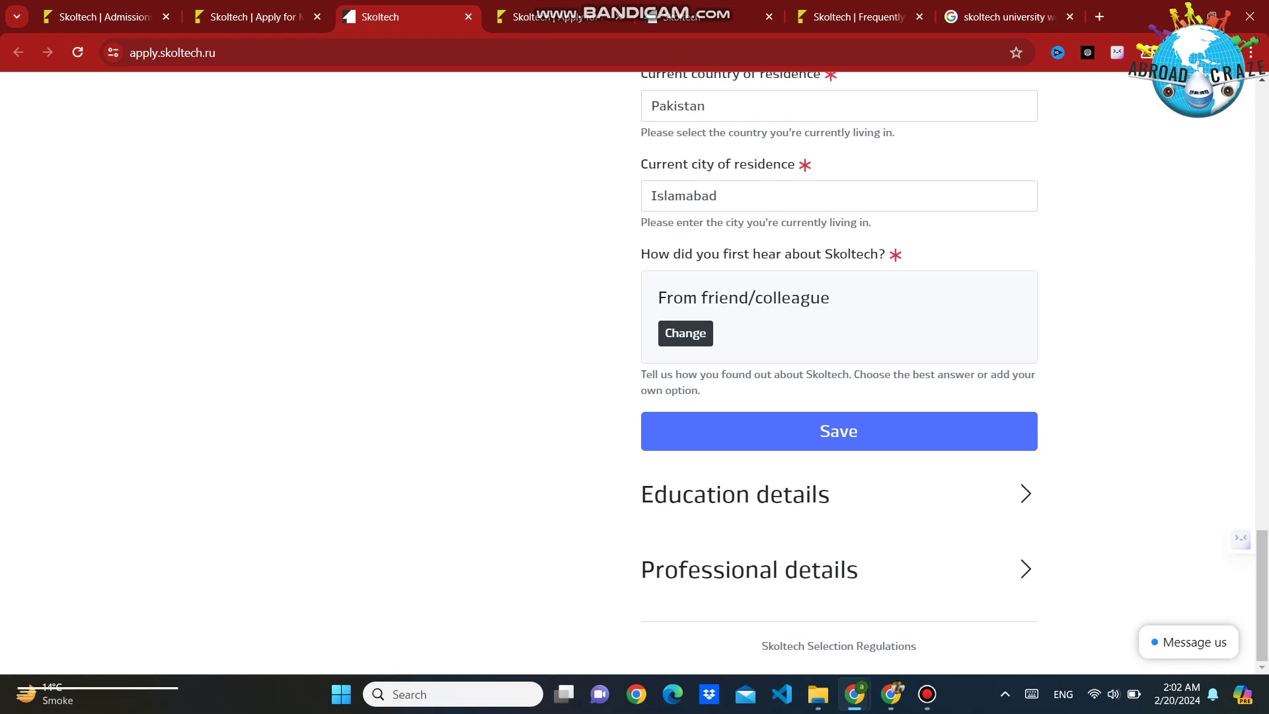
left_click(838, 431)
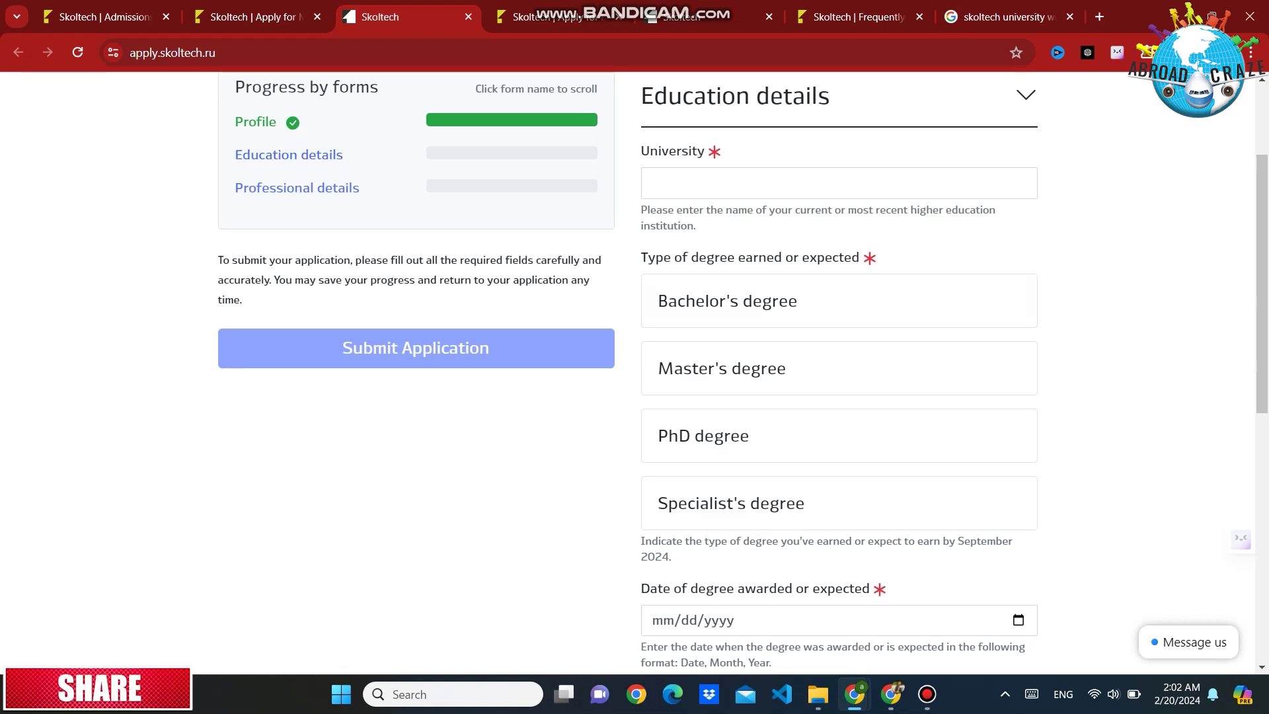
Step: Enter Air University as the university and choose Bachelor's degree as the type of degree earned or expected
scroll(634, 370, "down", 5)
scroll(634, 370, "up", 7)
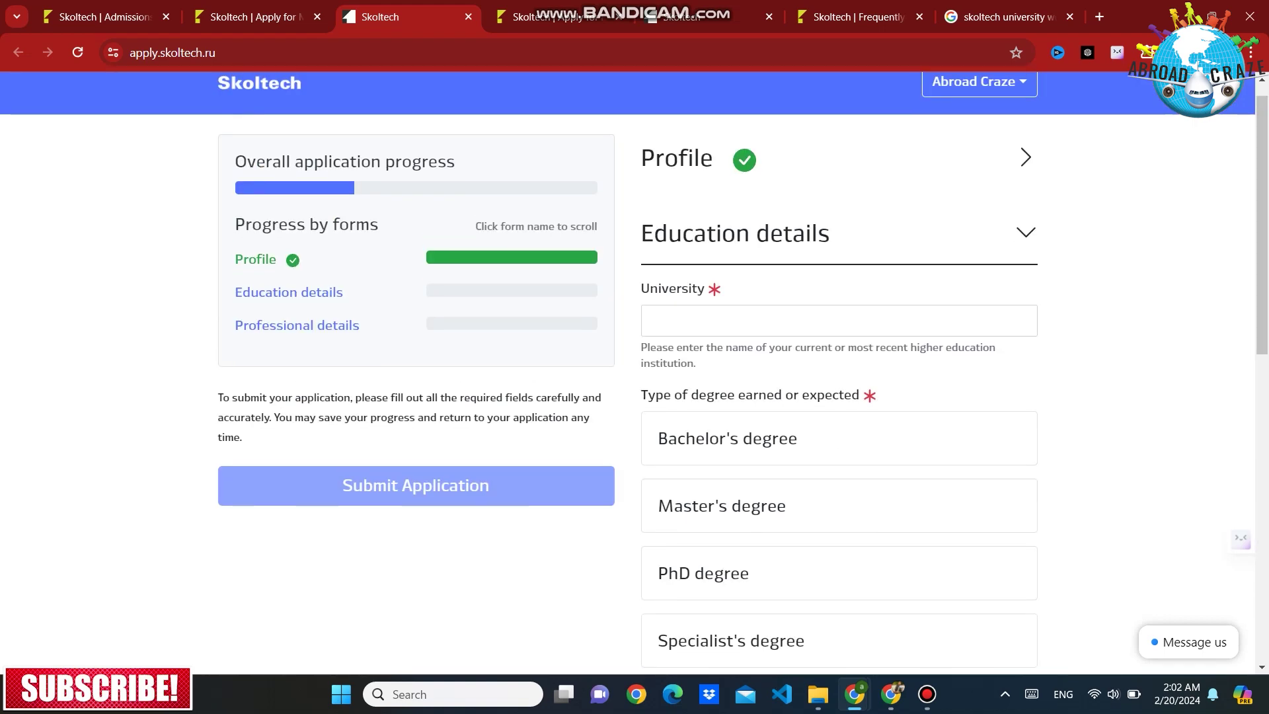
left_click(838, 321)
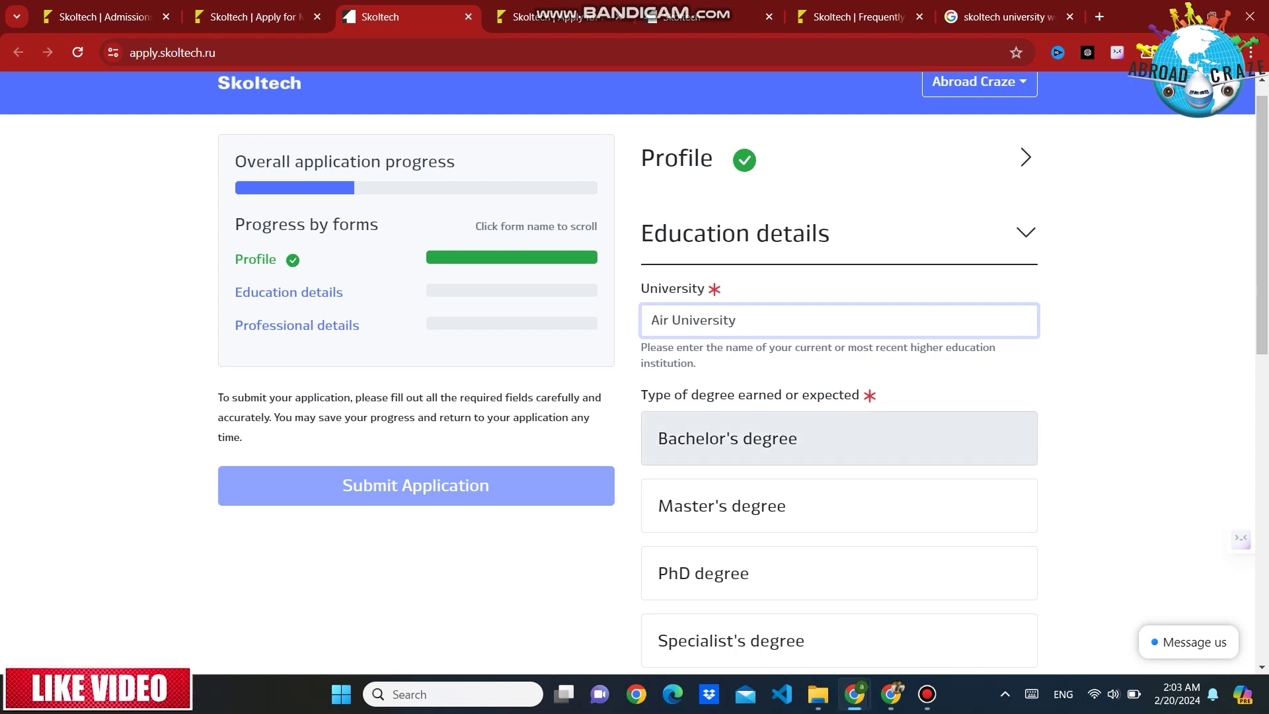
scroll(742, 373, "down", 2)
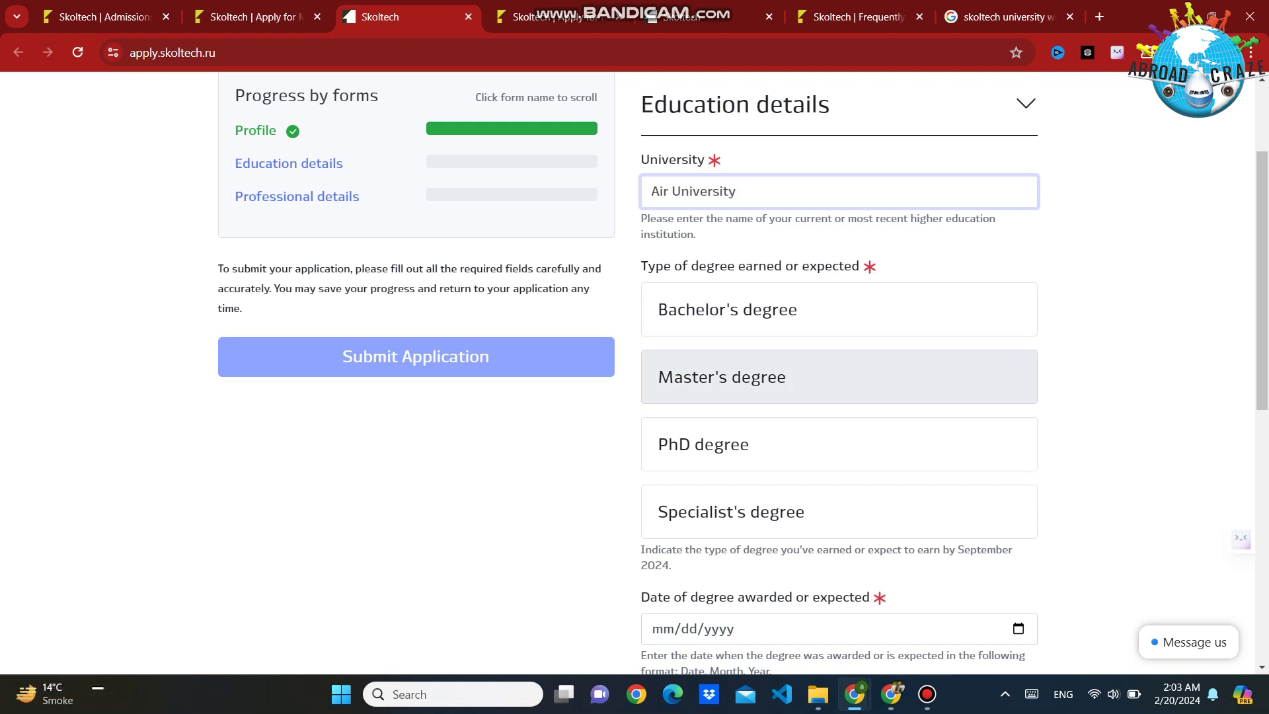
left_click(727, 309)
Step: Set the date of degree awarded or expected to 06/22/2023 in the Education details form
scroll(727, 309, "down", 2)
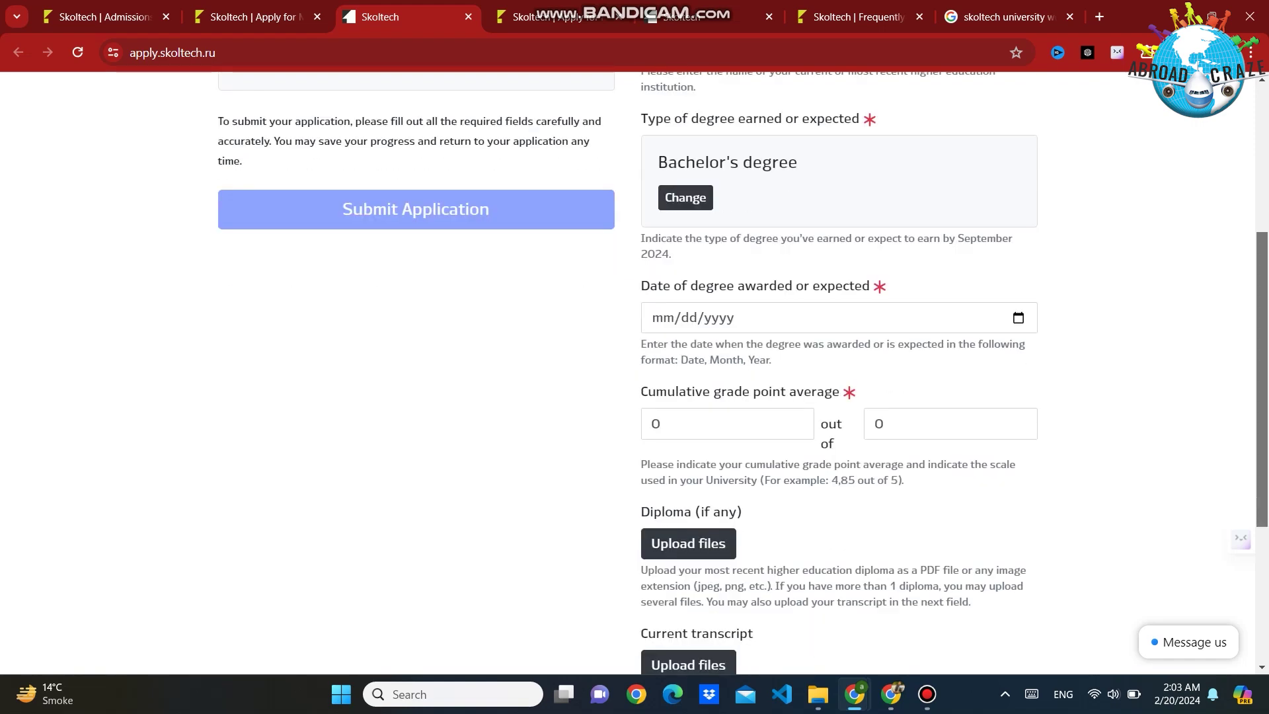
scroll(743, 373, "down", 1)
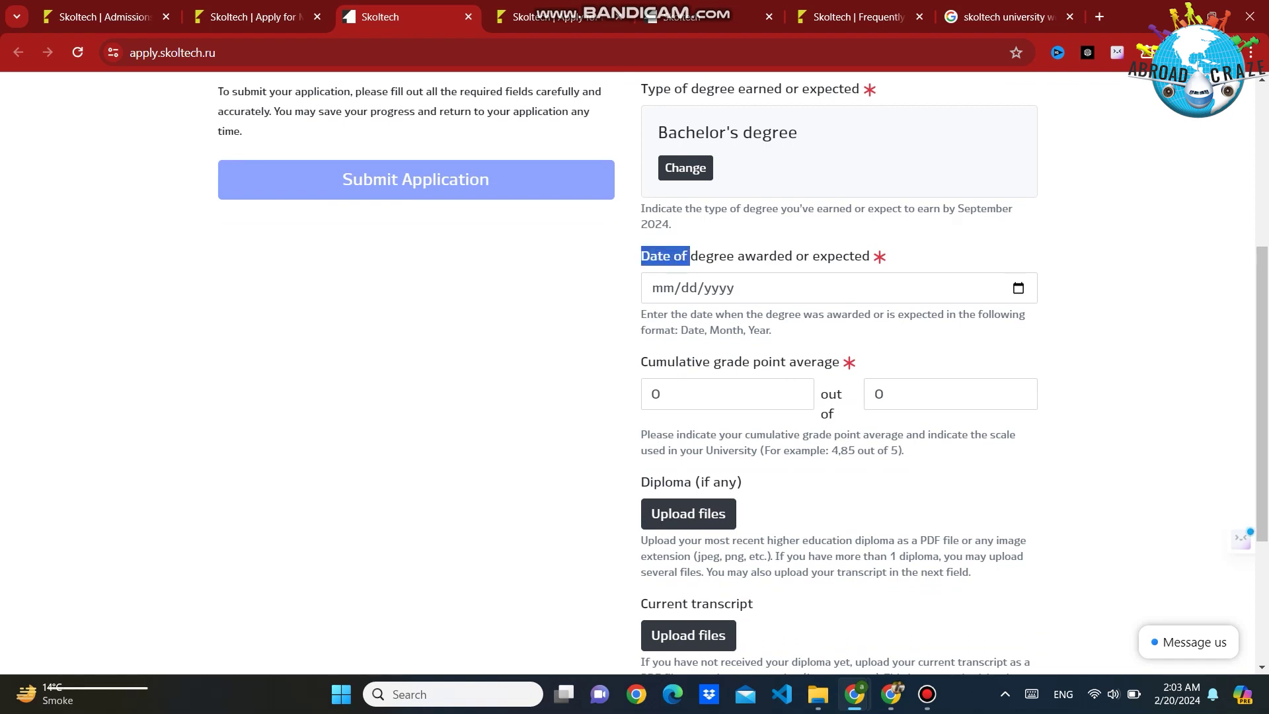
left_click_drag(778, 256, 793, 256)
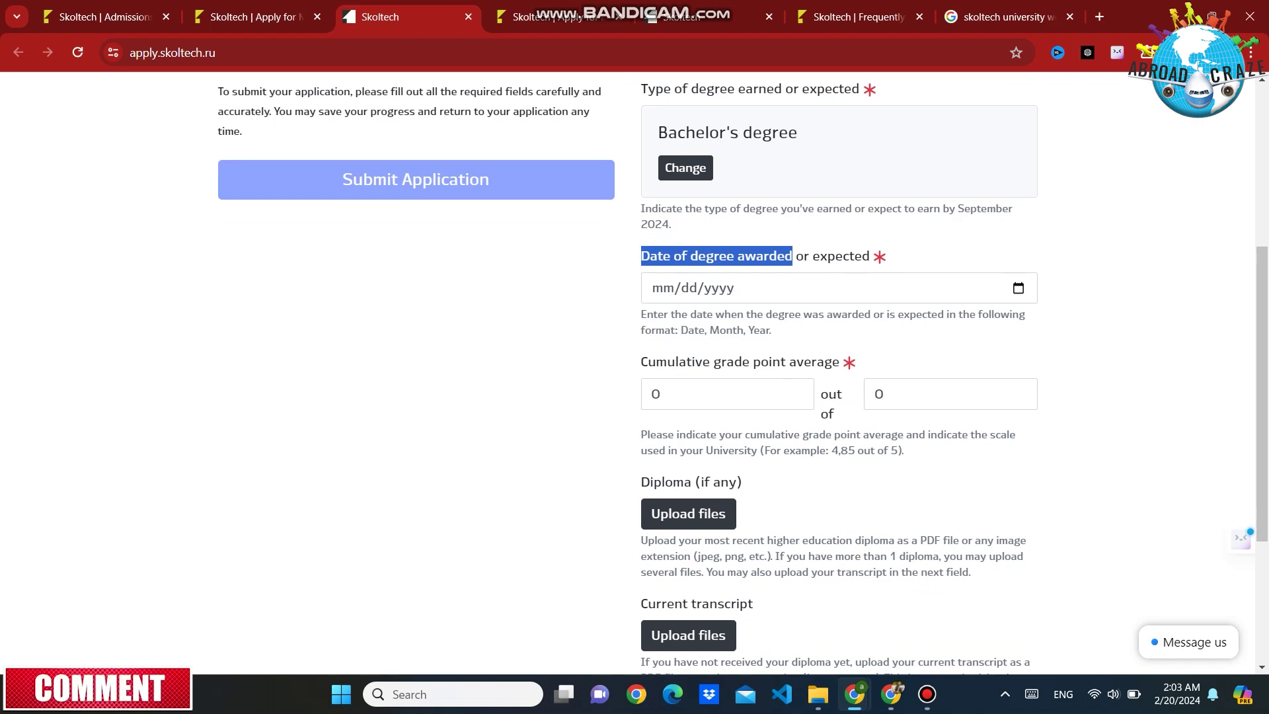
left_click_drag(813, 255, 870, 256)
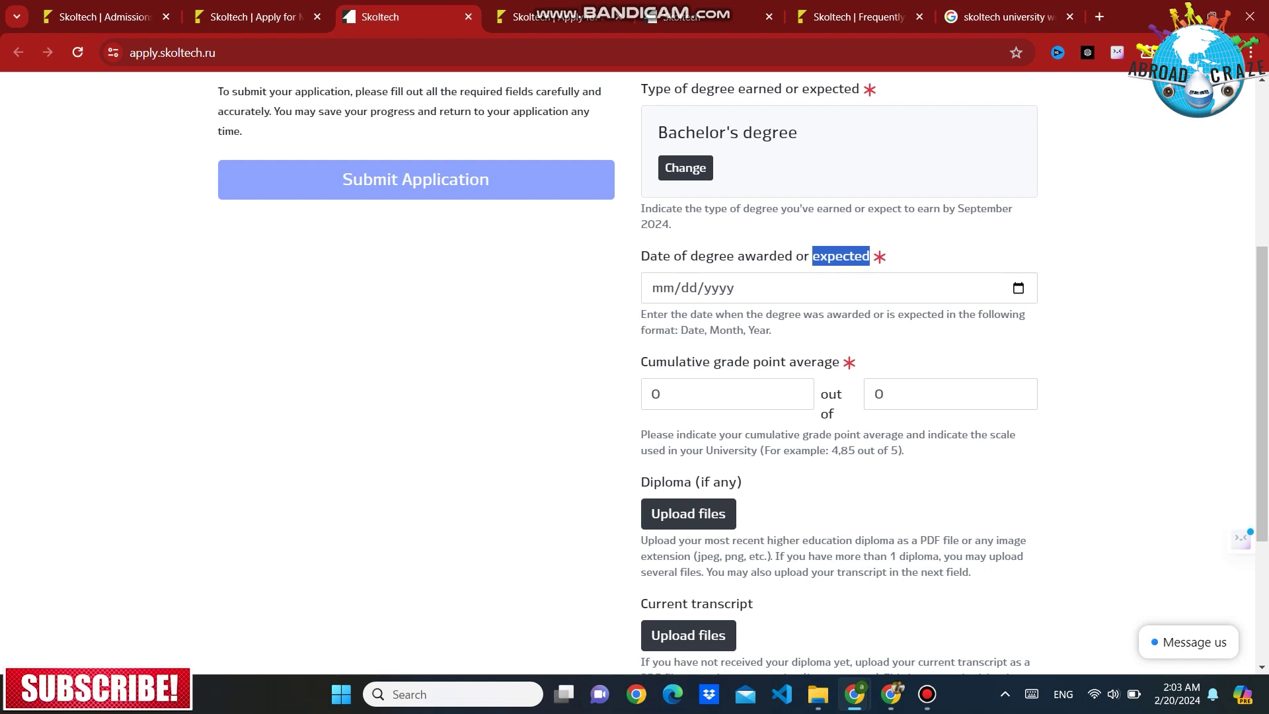
key("space")
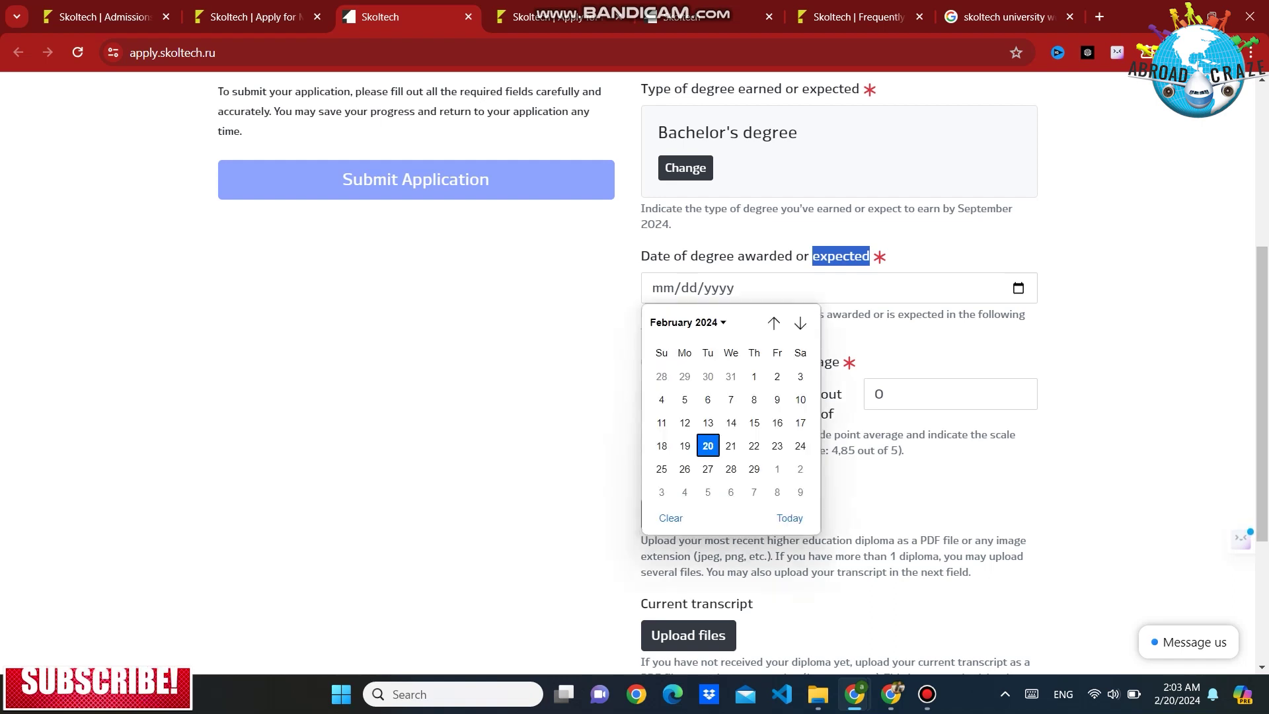
left_click(687, 322)
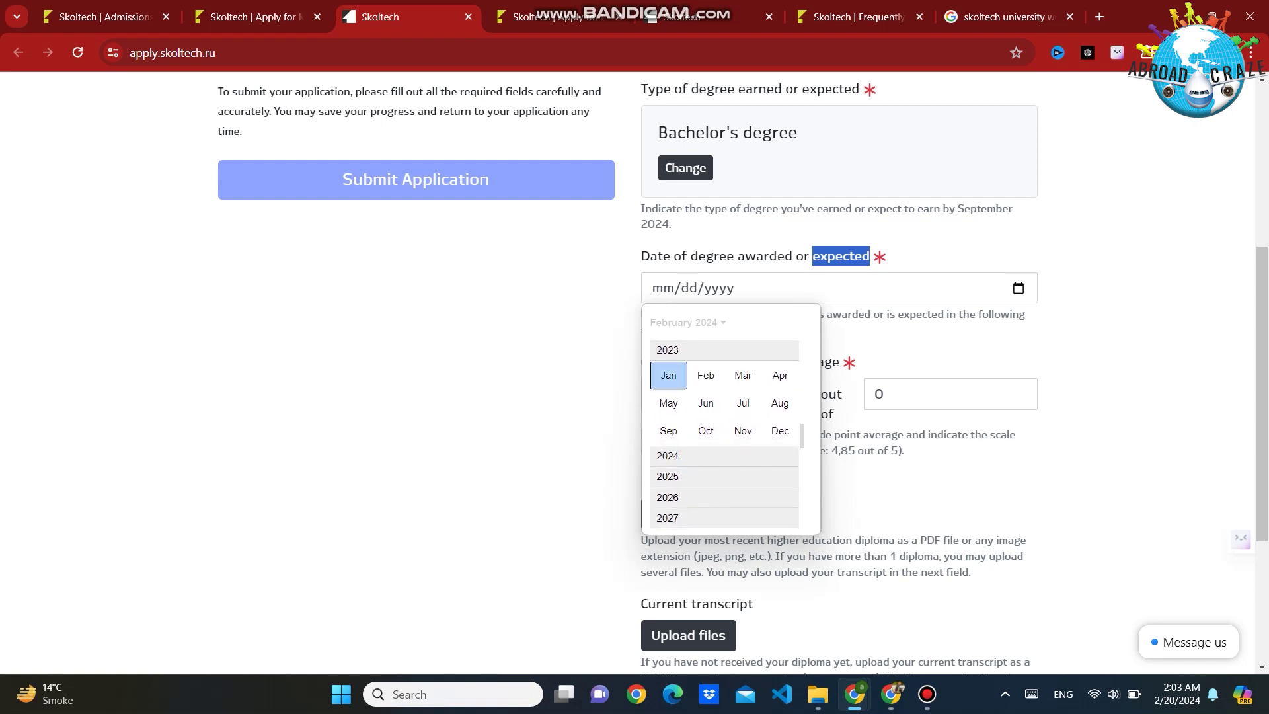
left_click(706, 403)
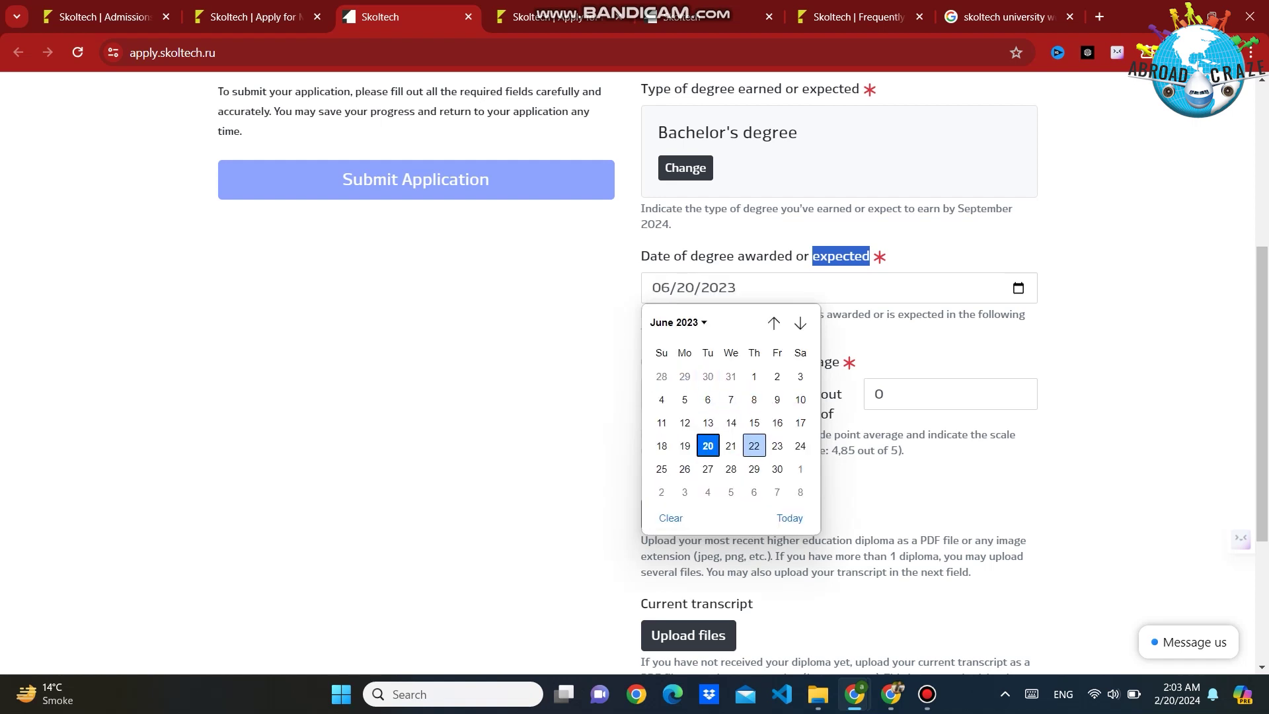
left_click(754, 446)
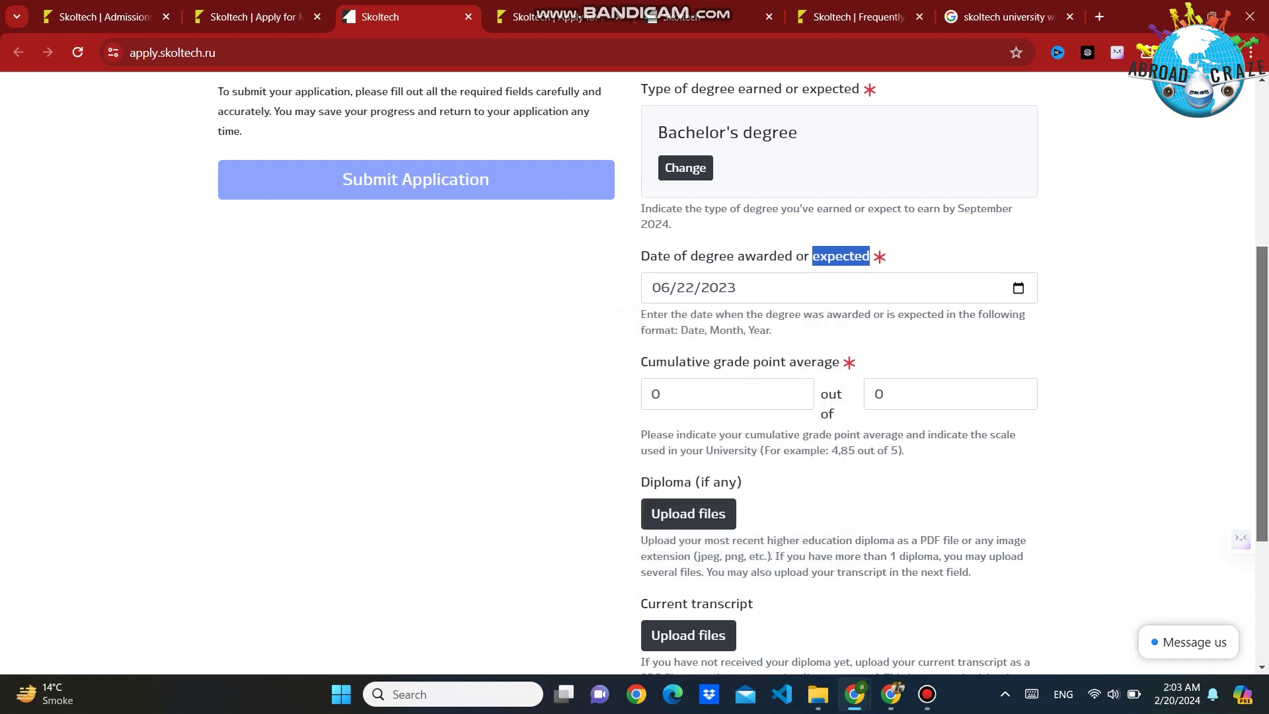
Step: Set the cumulative grade point average to 3,5 out of 4
scroll(743, 373, "down", 2)
left_click(727, 289)
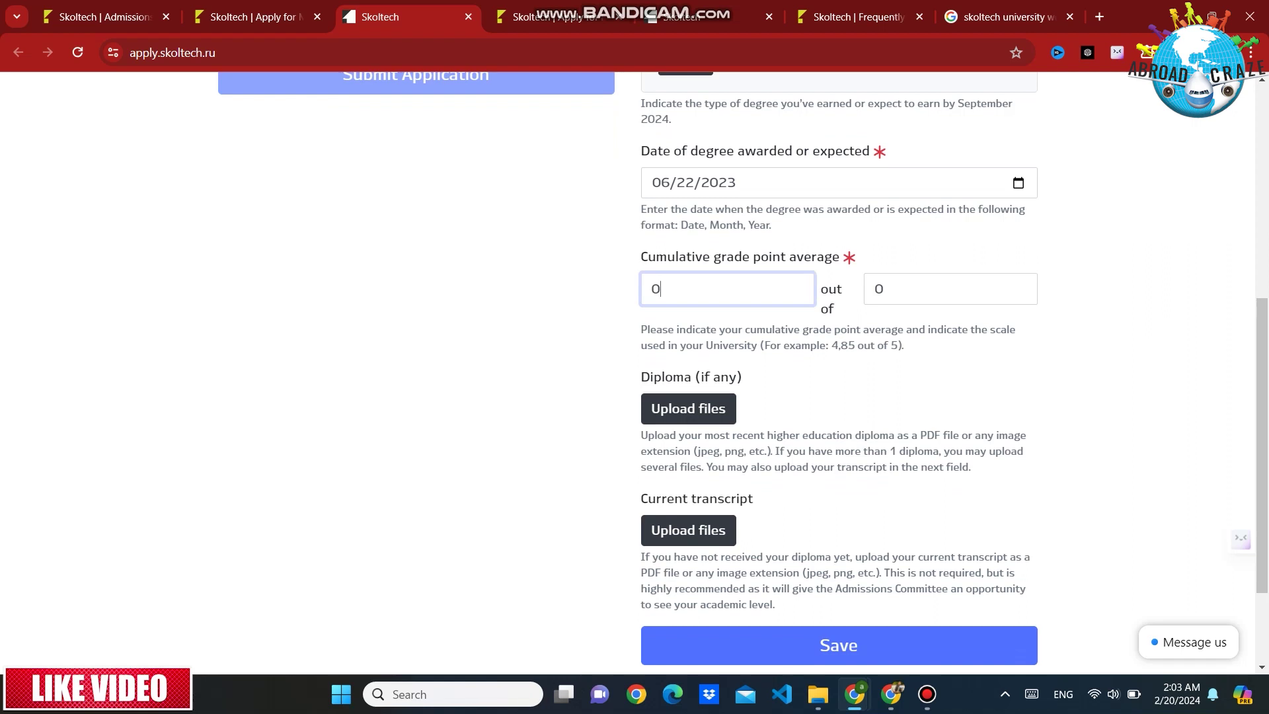
type("3,")
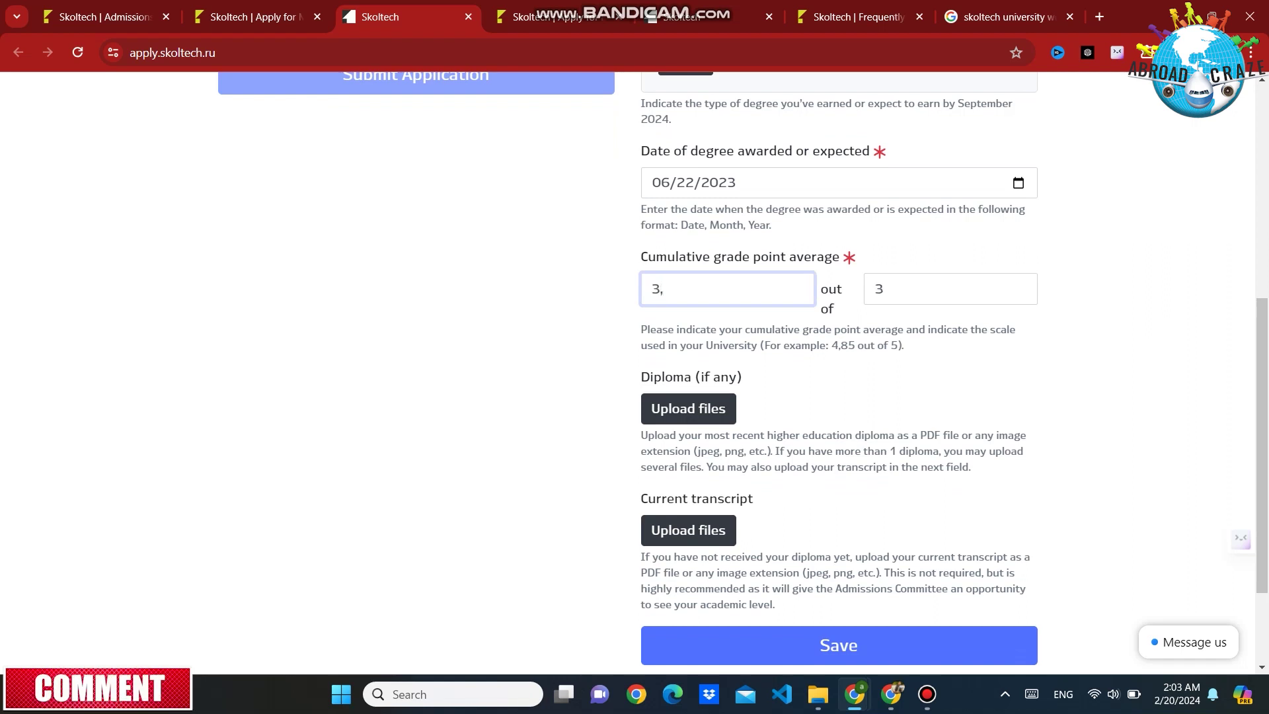
type("4")
key("BackSpace")
type("5")
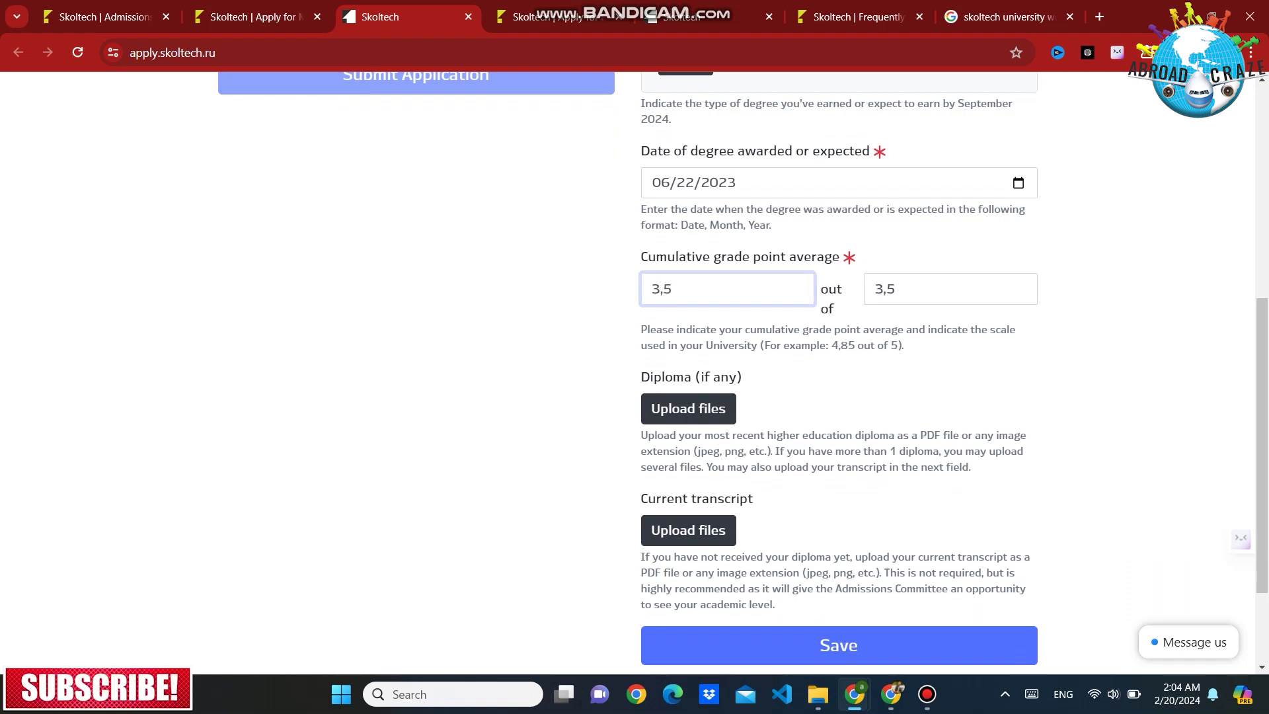
type("0")
key("BackSpace")
scroll(839, 370, "down", 1)
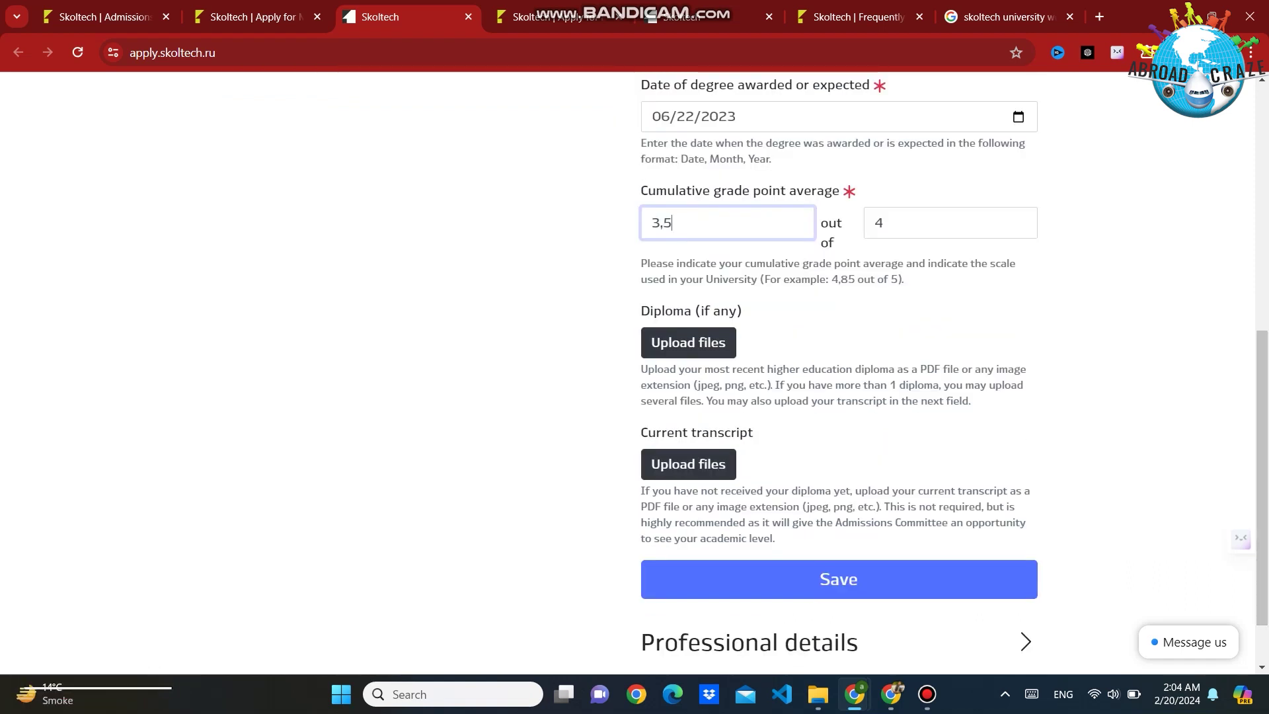
scroll(839, 370, "up", 1)
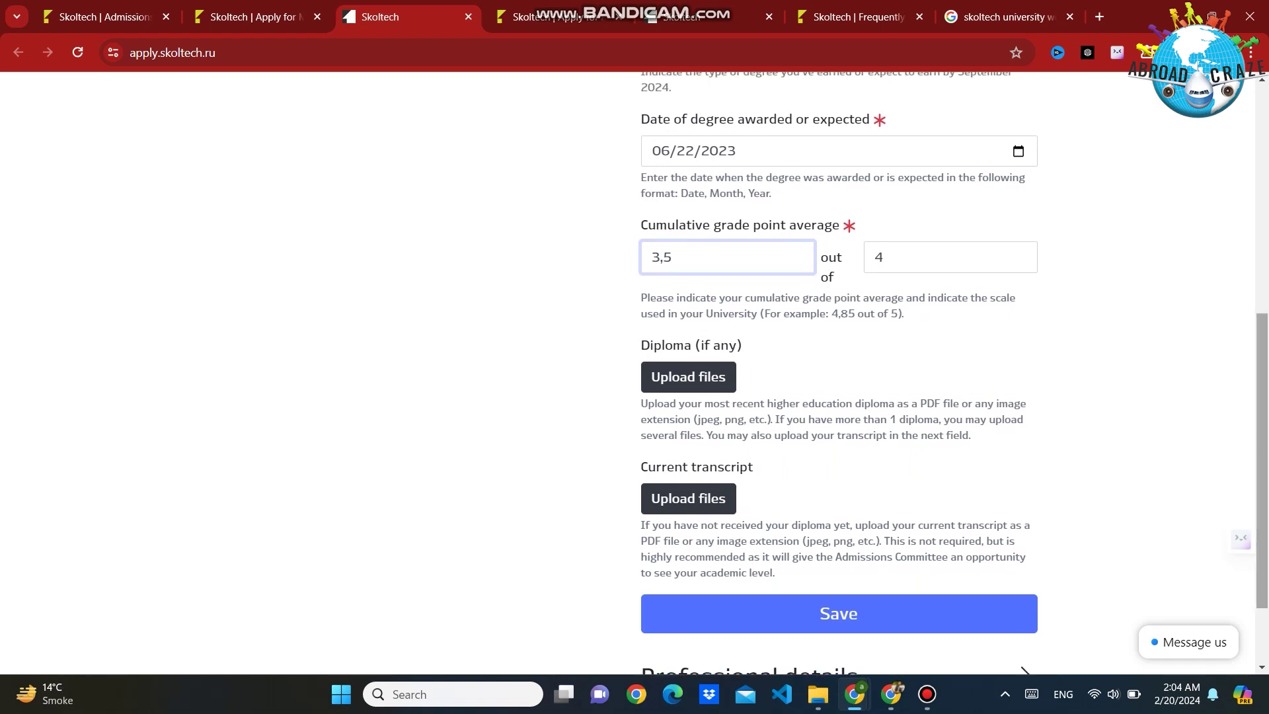
Step: Attach the file Bachelor Degree (Attested).pdf as the applicant's diploma
scroll(839, 370, "down", 1)
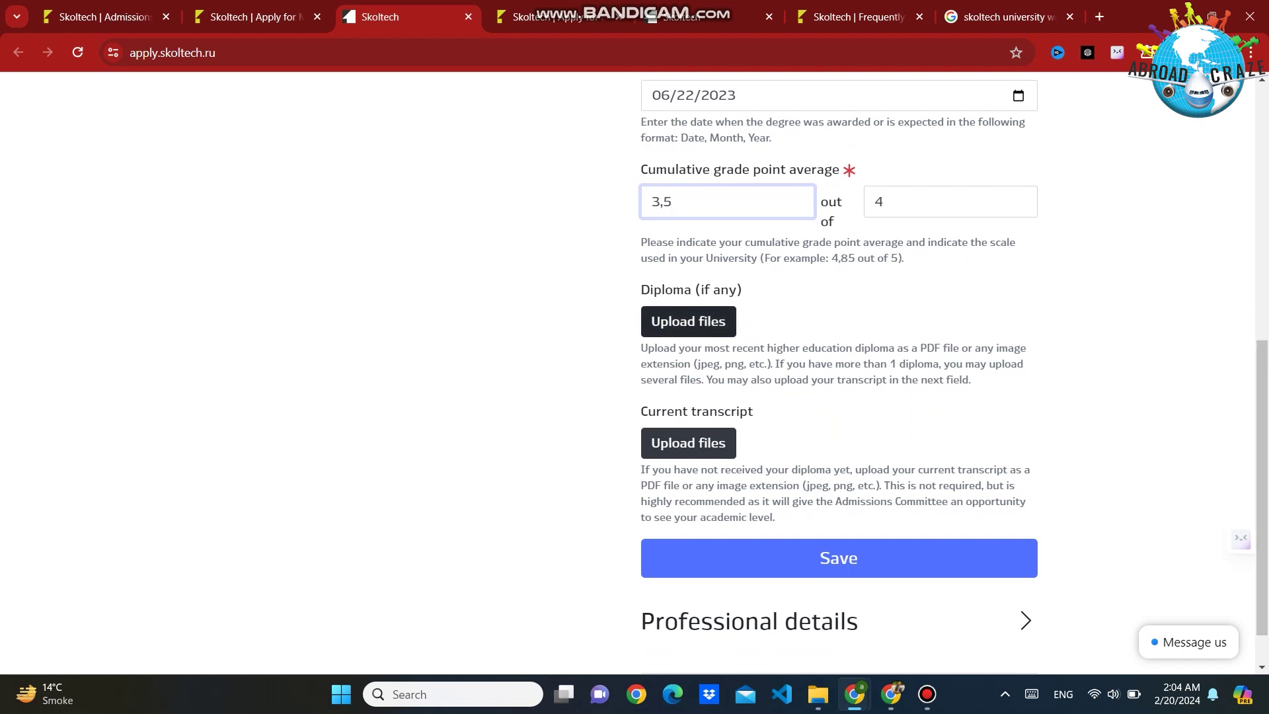
left_click(688, 321)
key("Return")
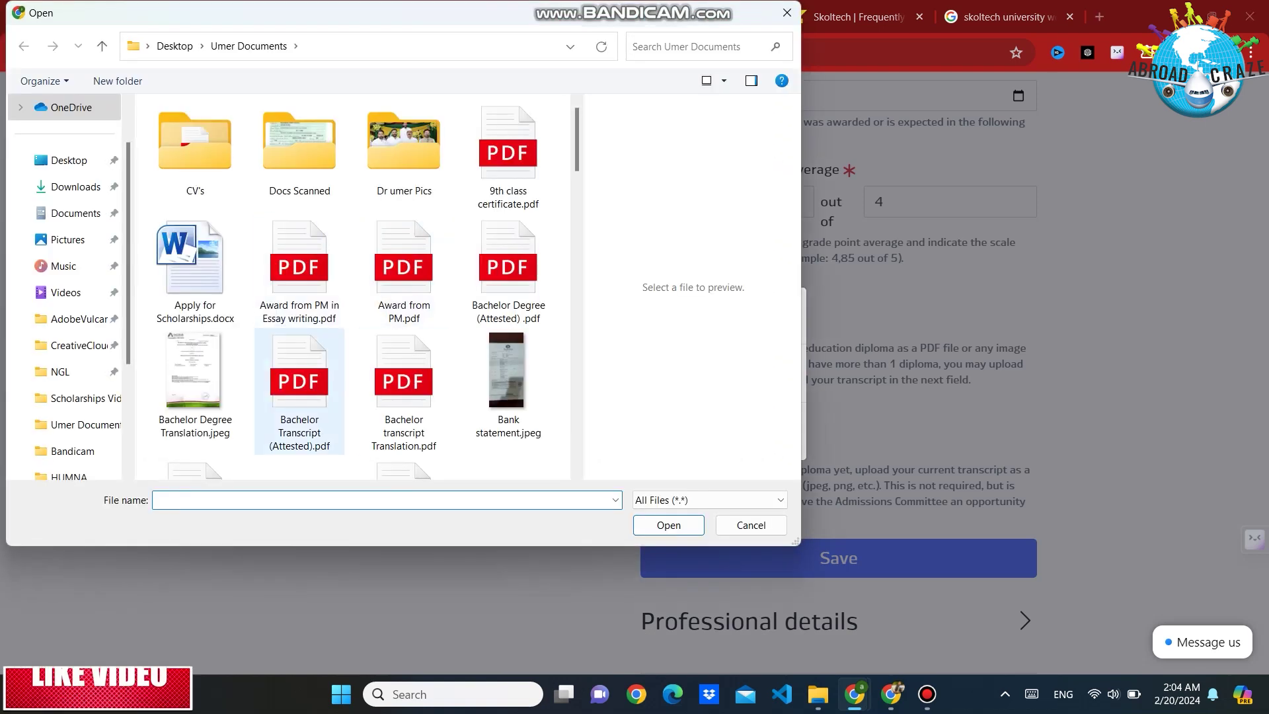
left_click(508, 271)
key("Return")
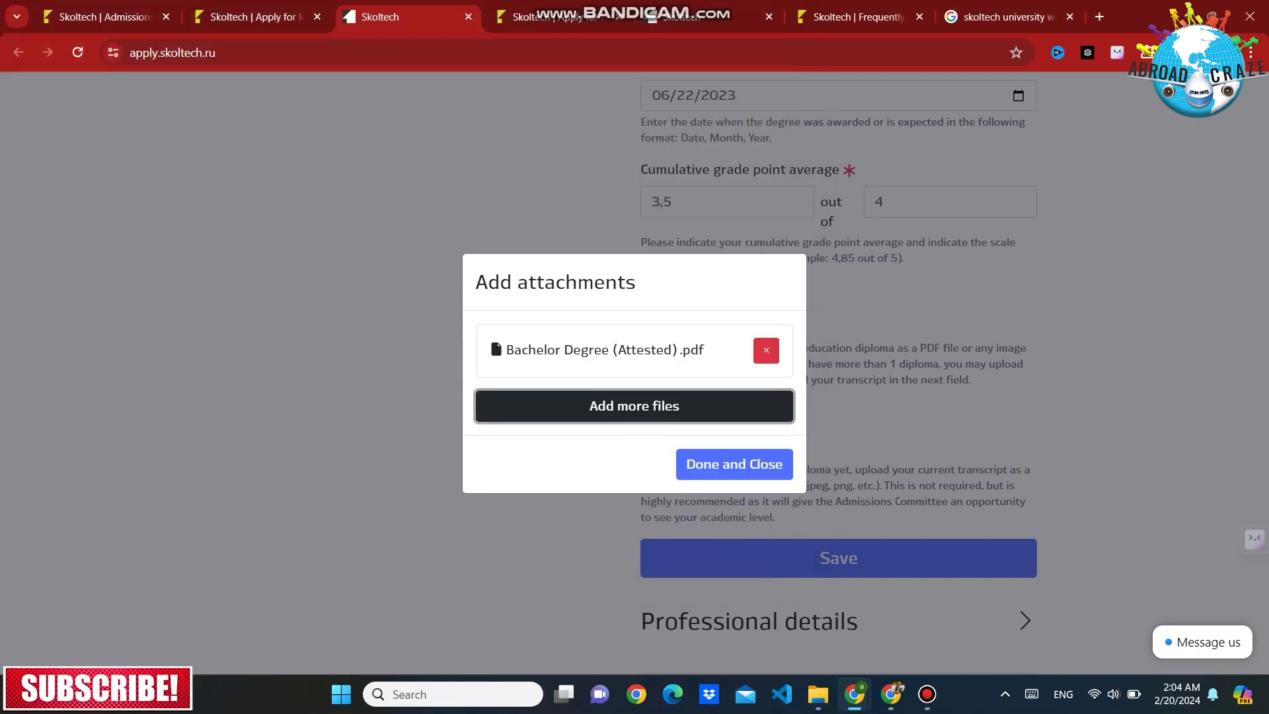
left_click(735, 464)
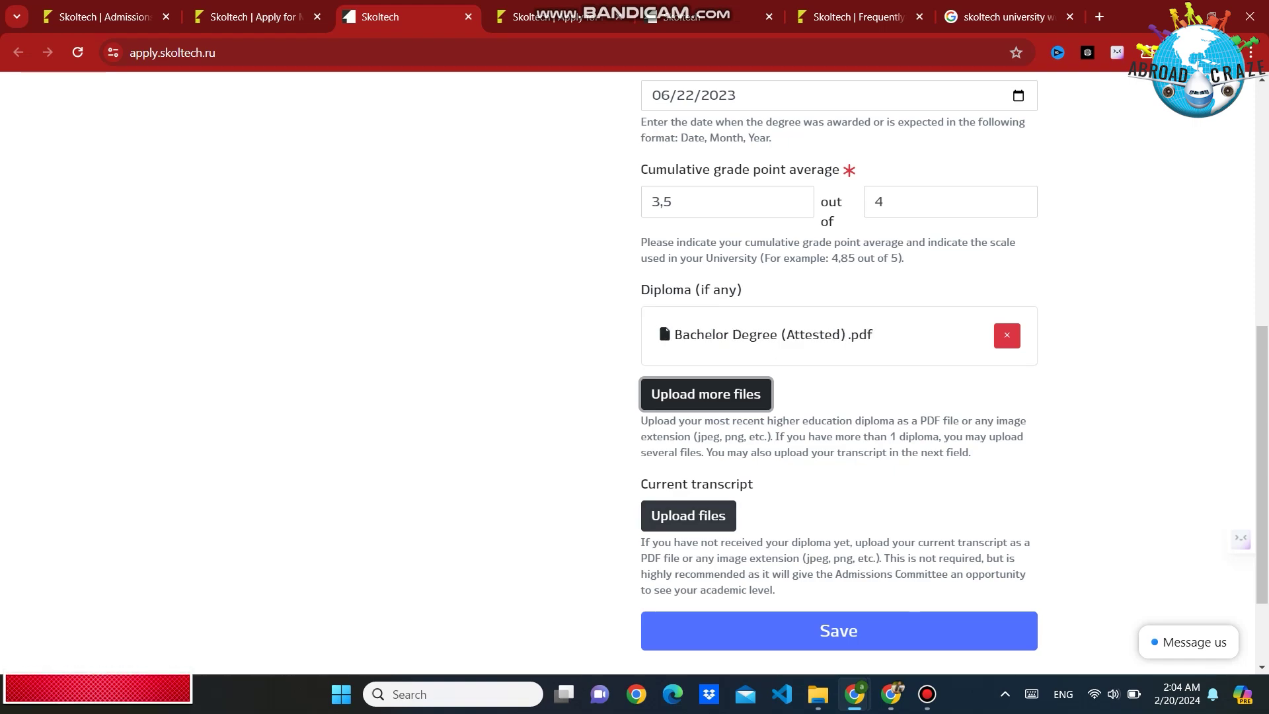
Step: Attach Bachelor Transcript (Attested).pdf as the current transcript and save the Education details form
left_click(688, 515)
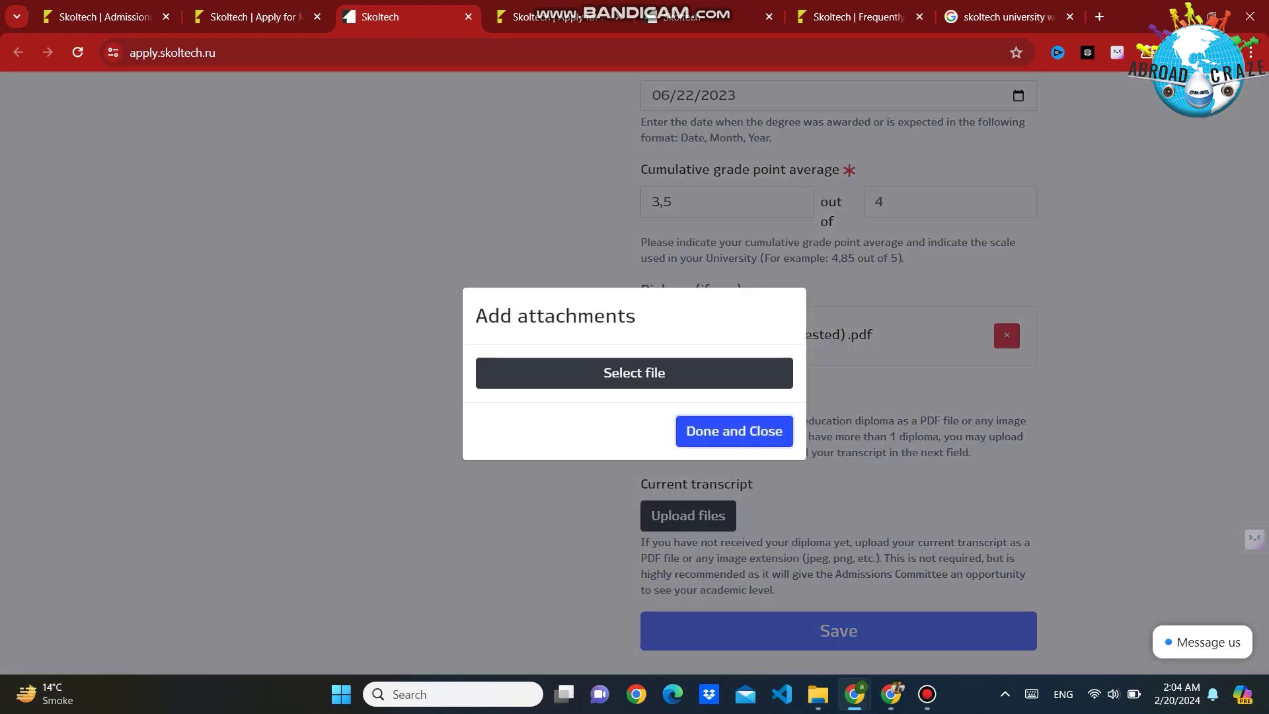
left_click(730, 431)
left_click(688, 515)
left_click(634, 370)
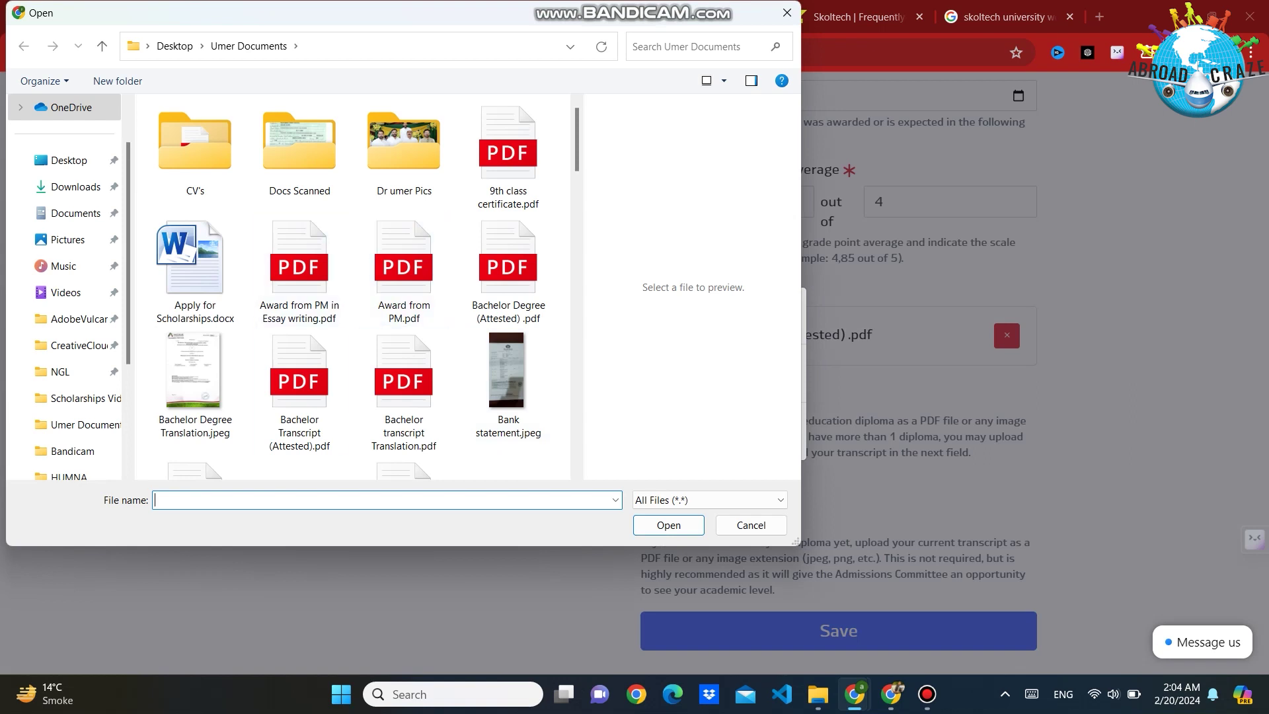
left_click(300, 390)
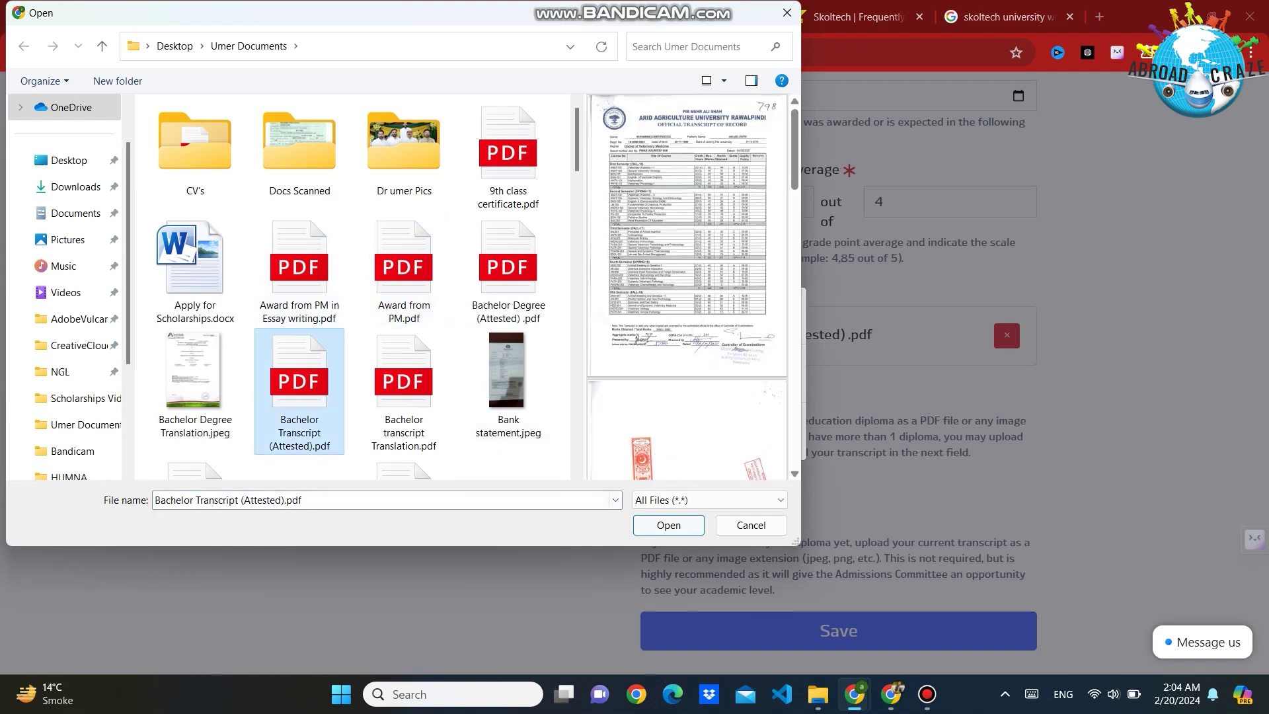
left_click(668, 524)
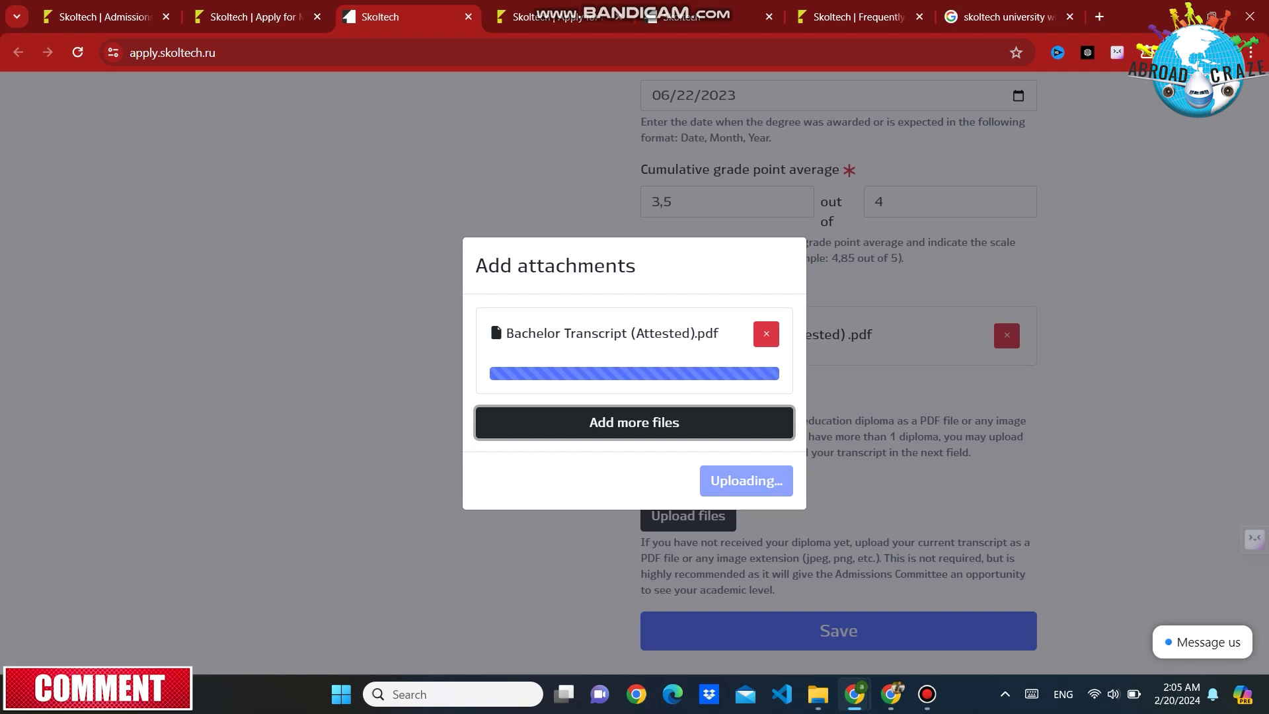
left_click(734, 464)
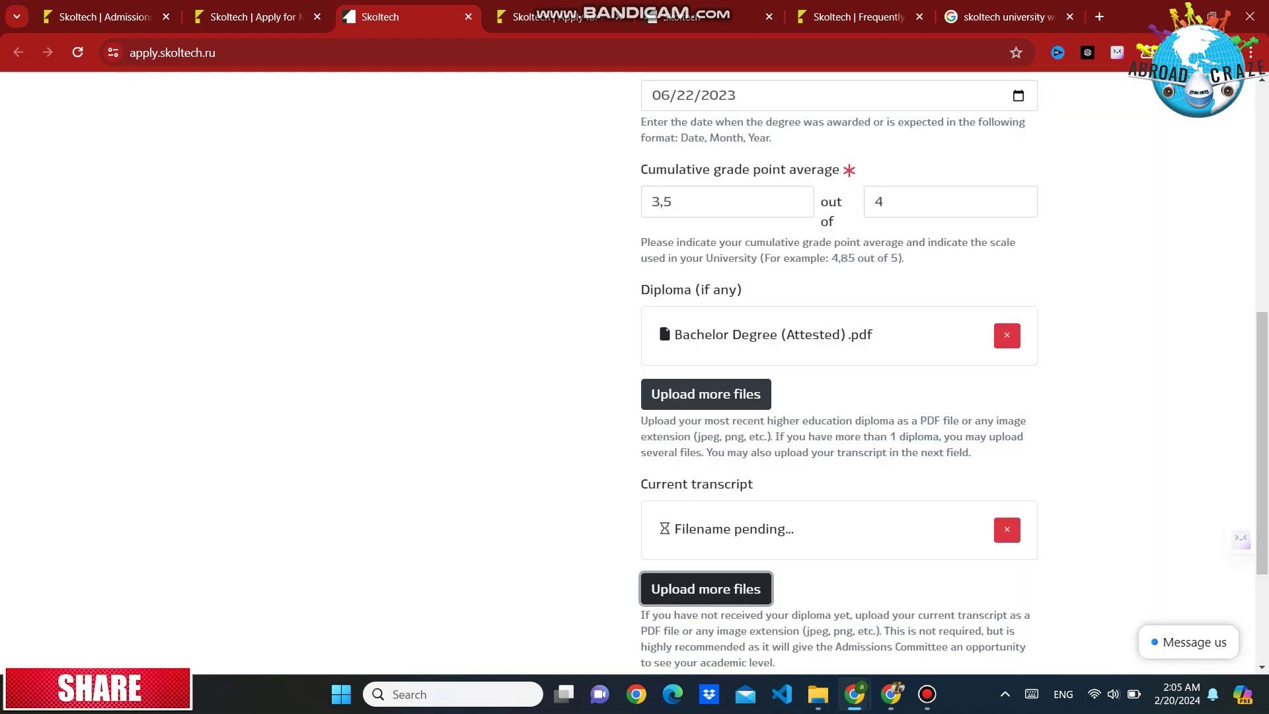
scroll(838, 371, "down", 3)
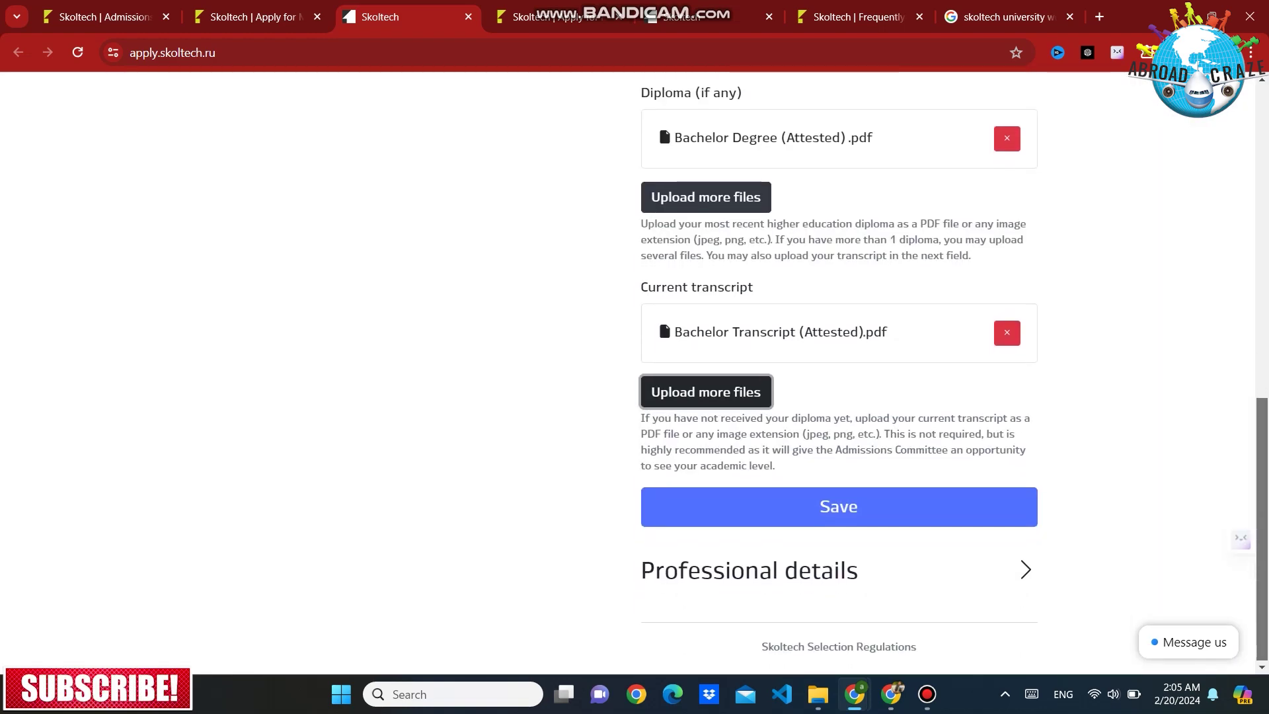
left_click(839, 505)
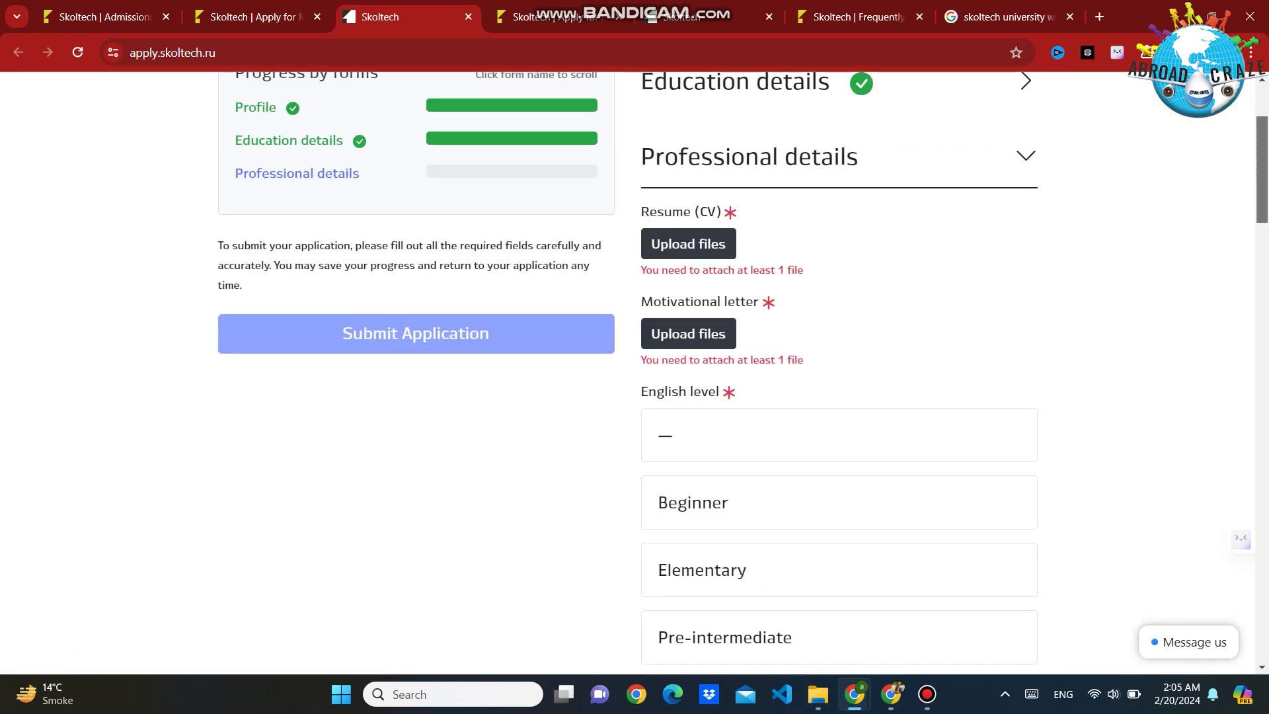
Step: Attach the applicant's CV PDF from the Umer Documents folder as the resume in the Professional details form
scroll(291, 317, "up", 3)
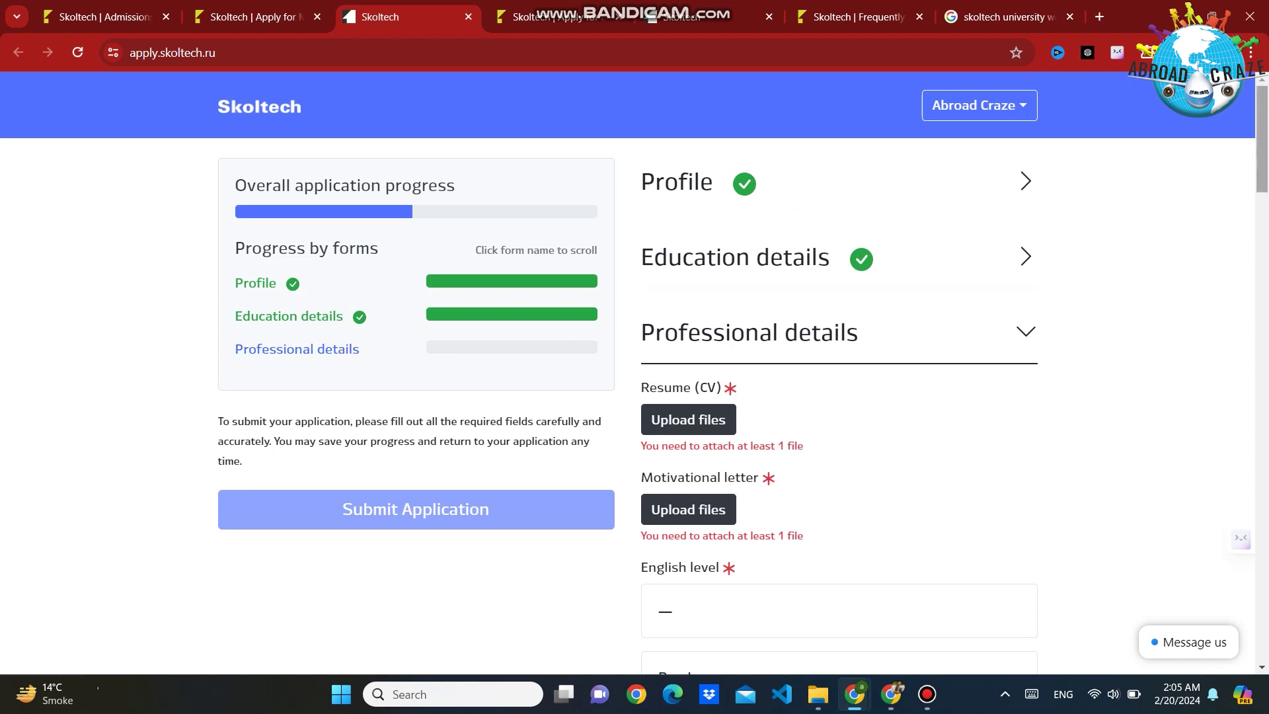
scroll(635, 381, "down", 3)
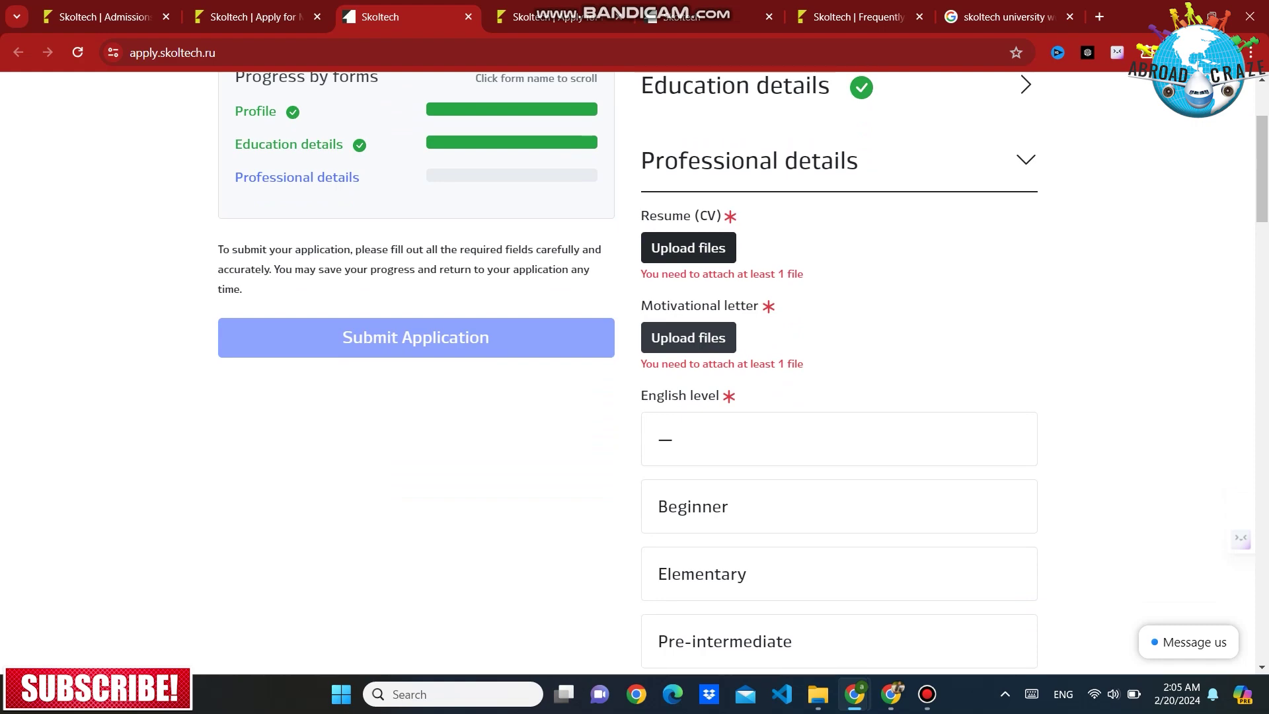
left_click(688, 247)
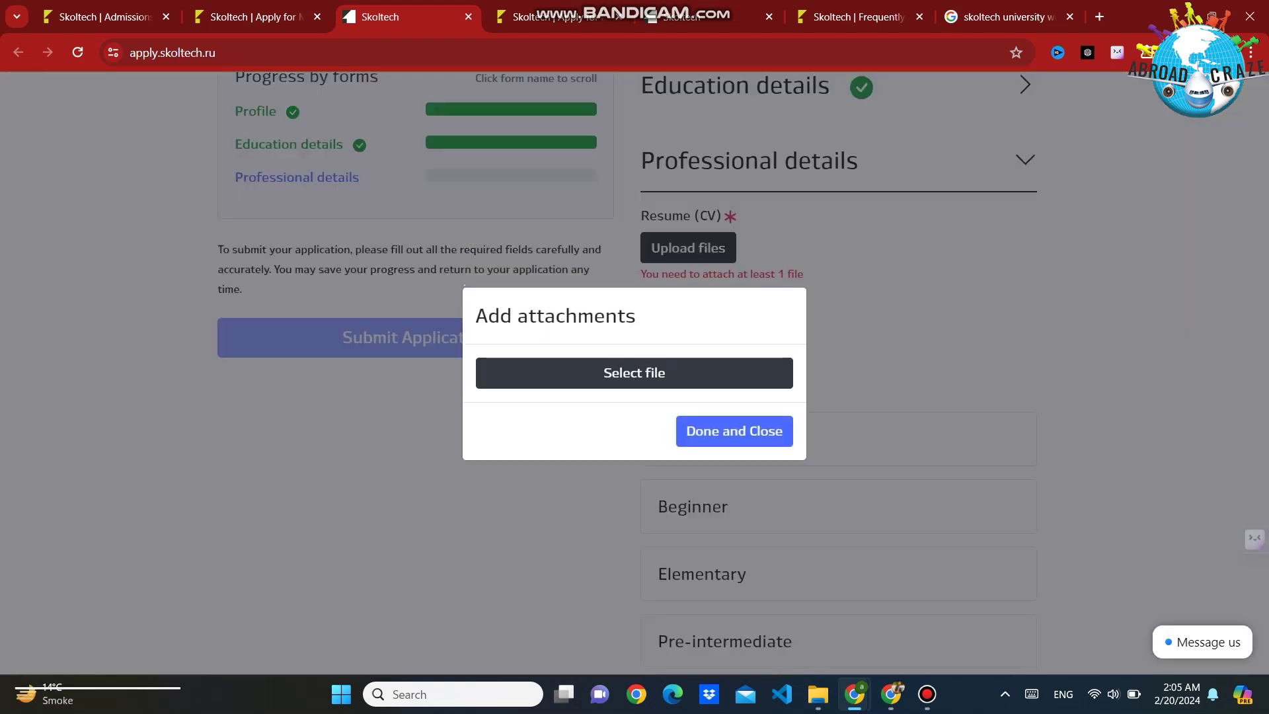
left_click(634, 372)
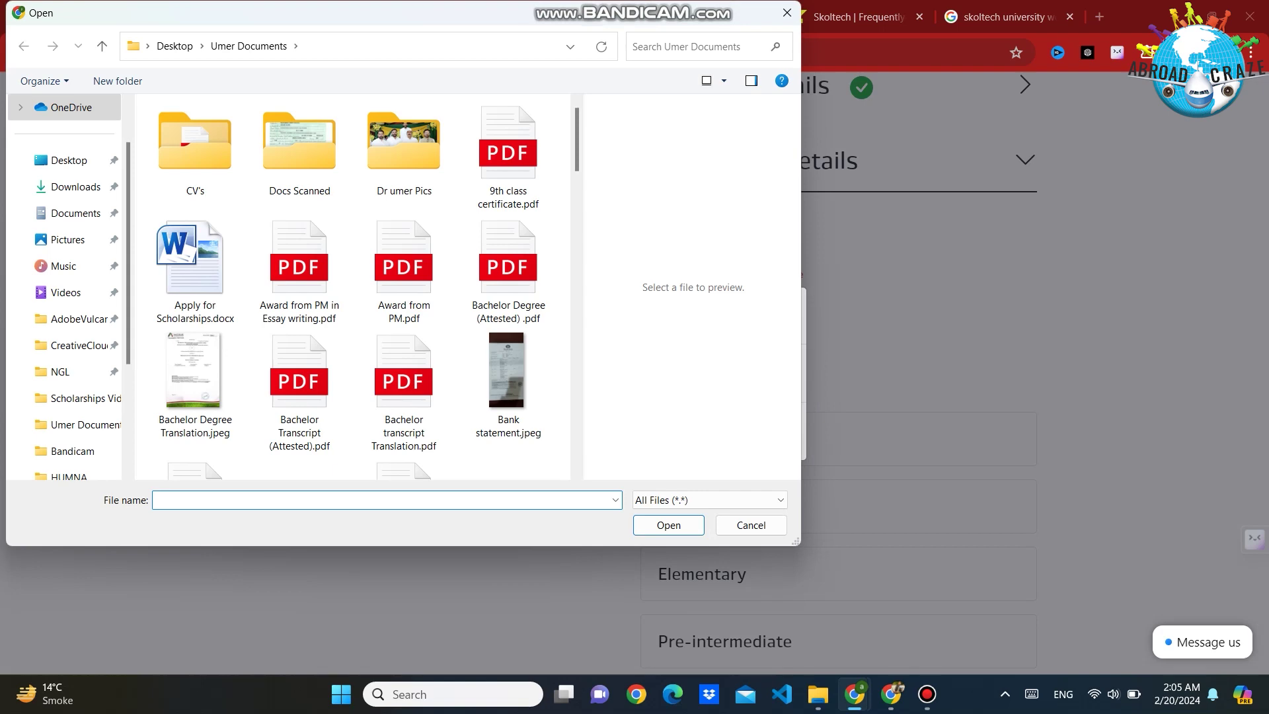
scroll(576, 152, "down", 3)
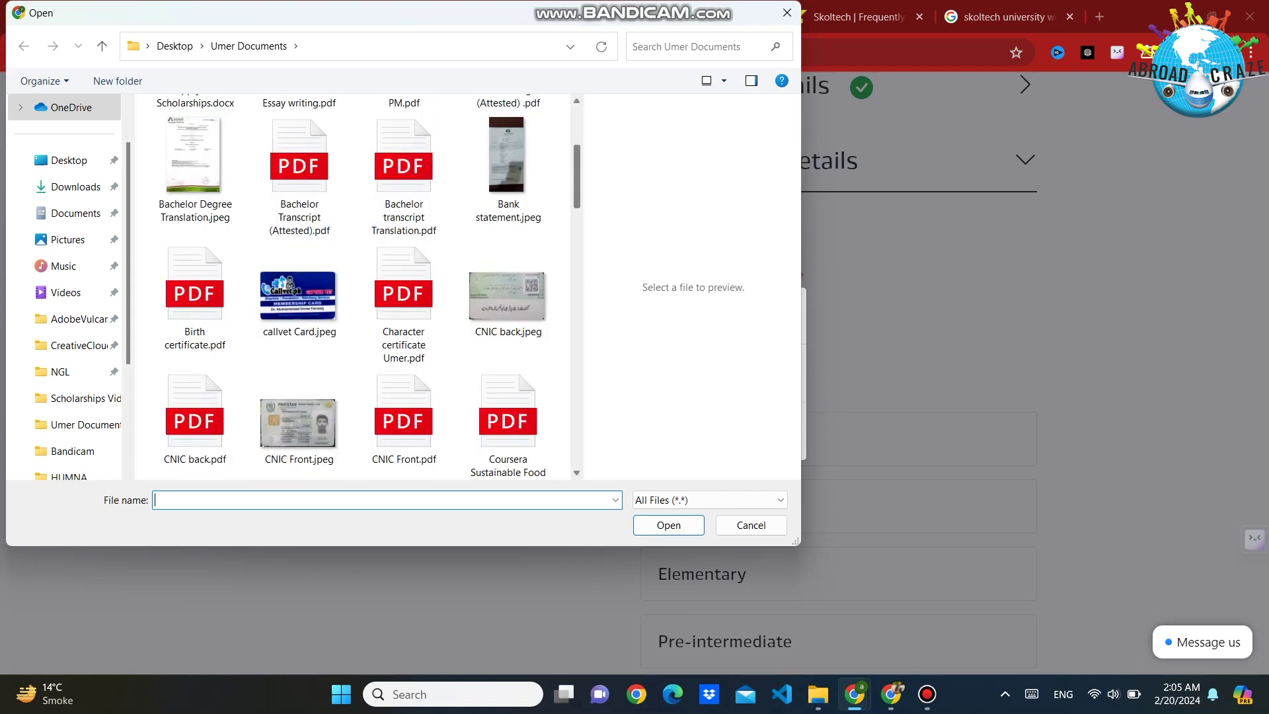
scroll(357, 287, "down", 5)
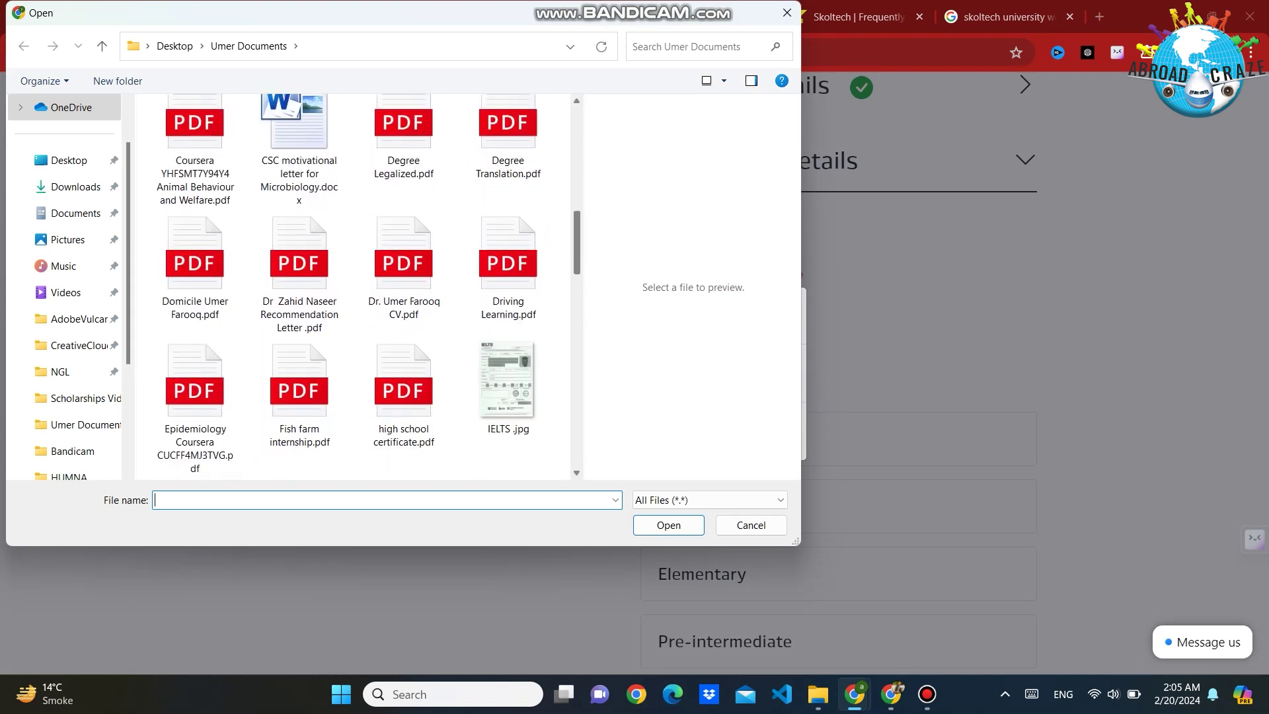
left_click(403, 263)
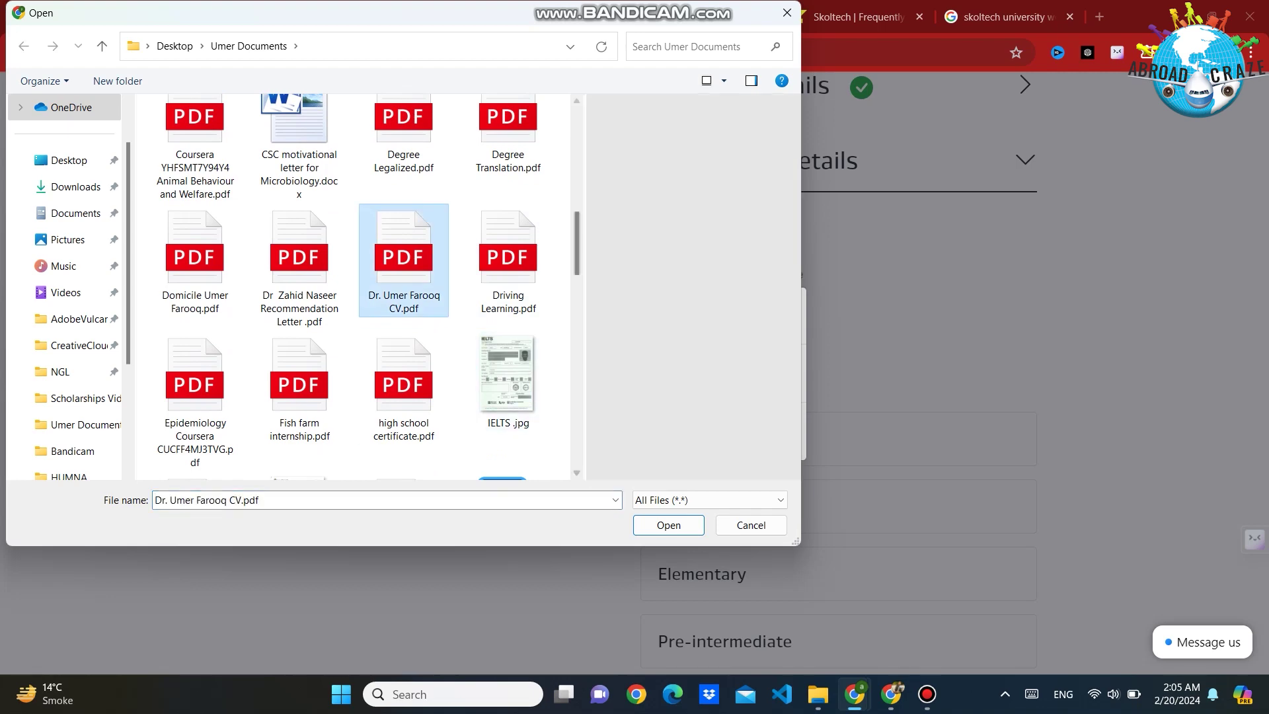
key("Return")
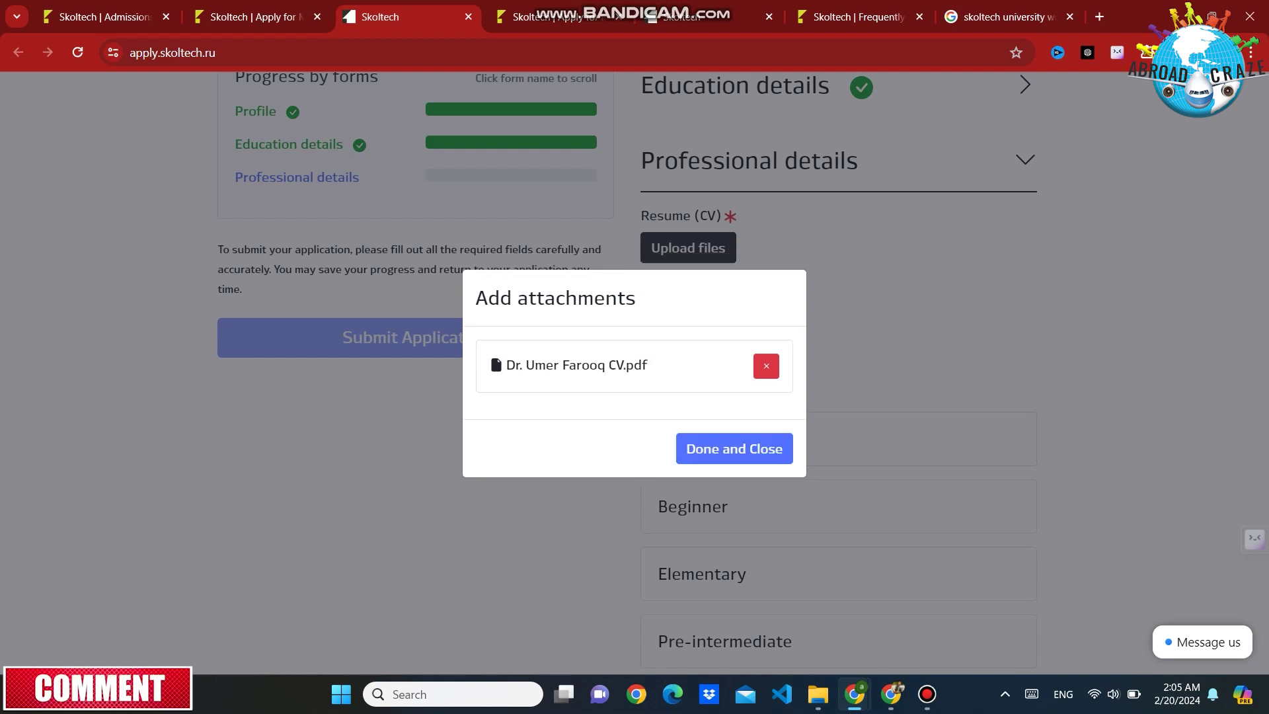
key("Return")
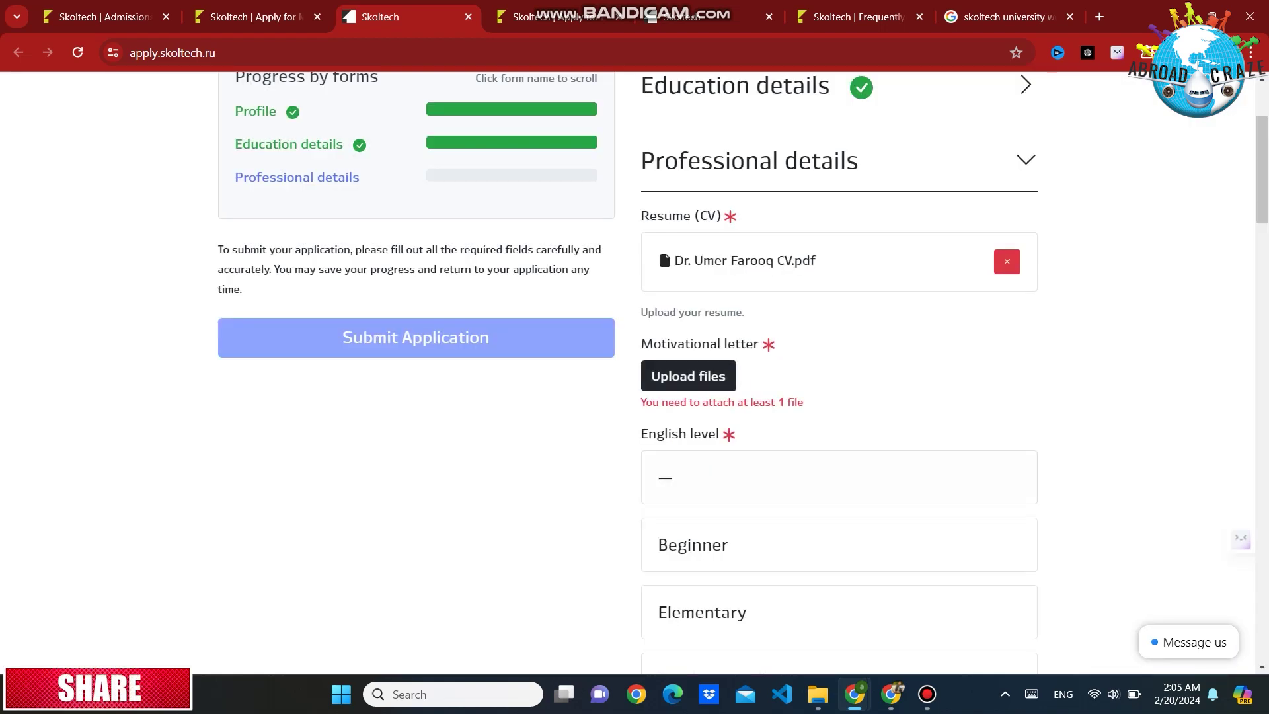
Step: Attach the file SLU Motivational Letter.pdf as the motivational letter
key("Tab")
key("Return")
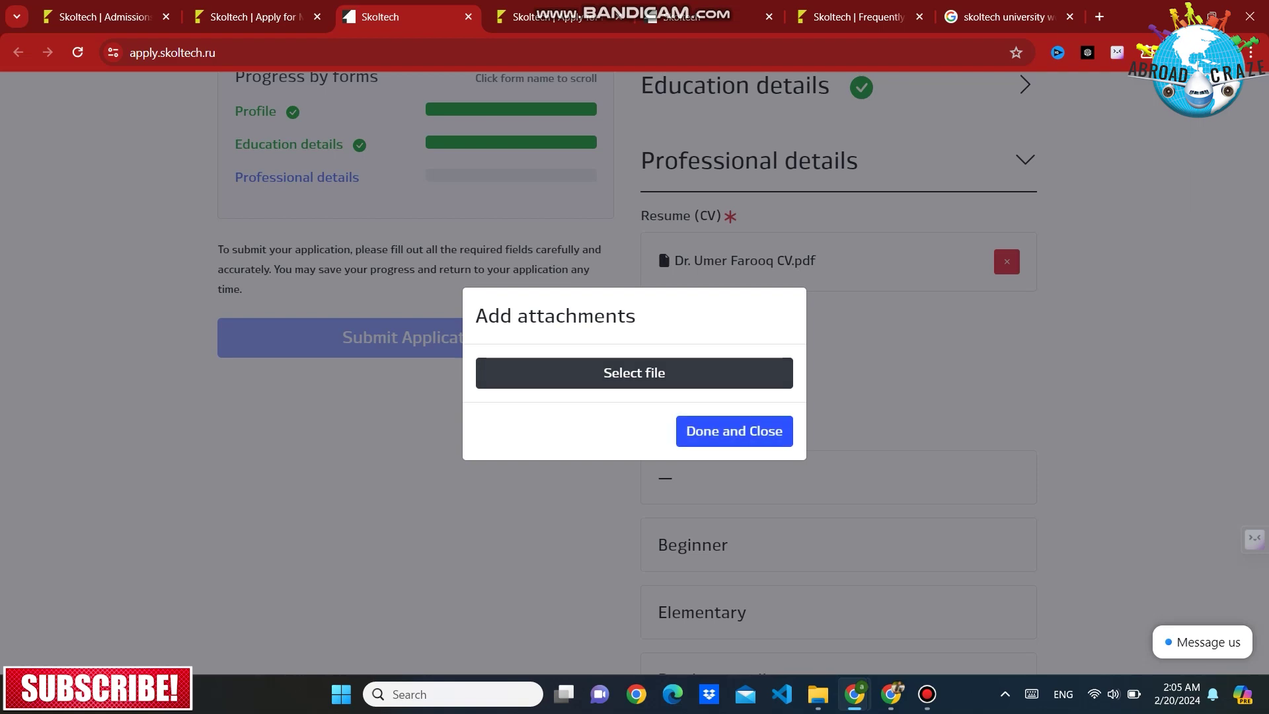
key("Return")
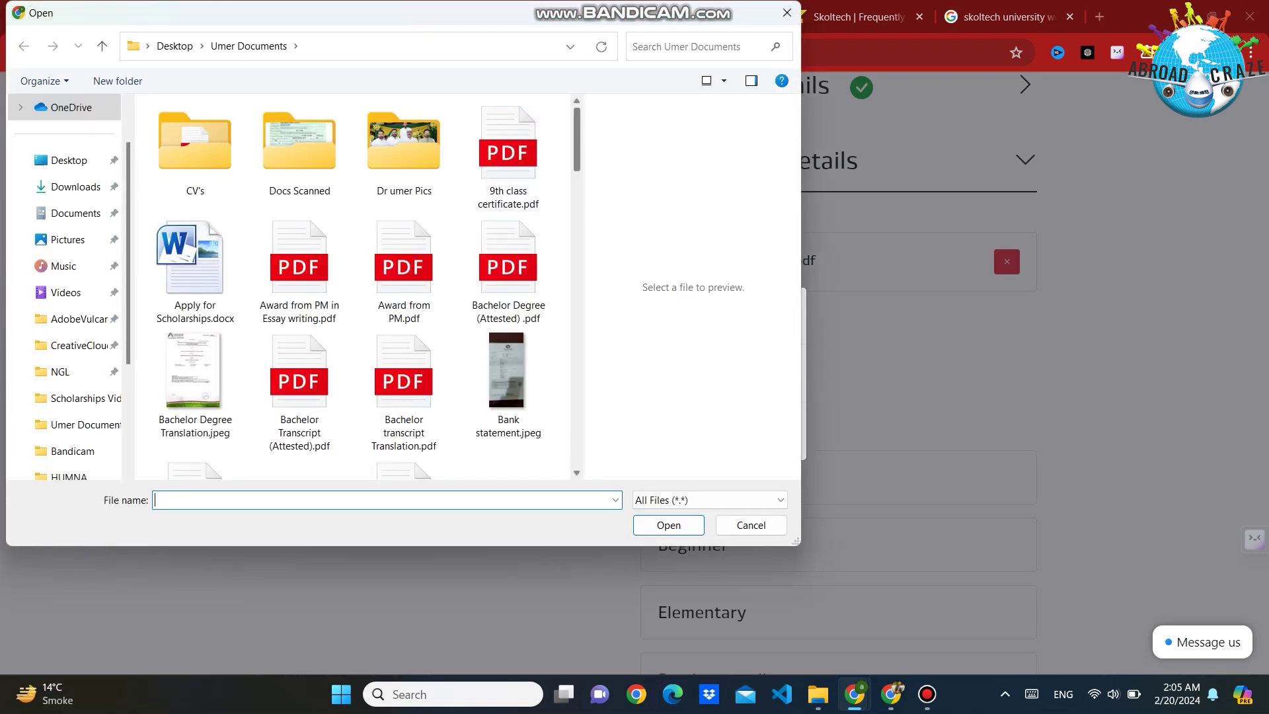
scroll(355, 286, "down", 10)
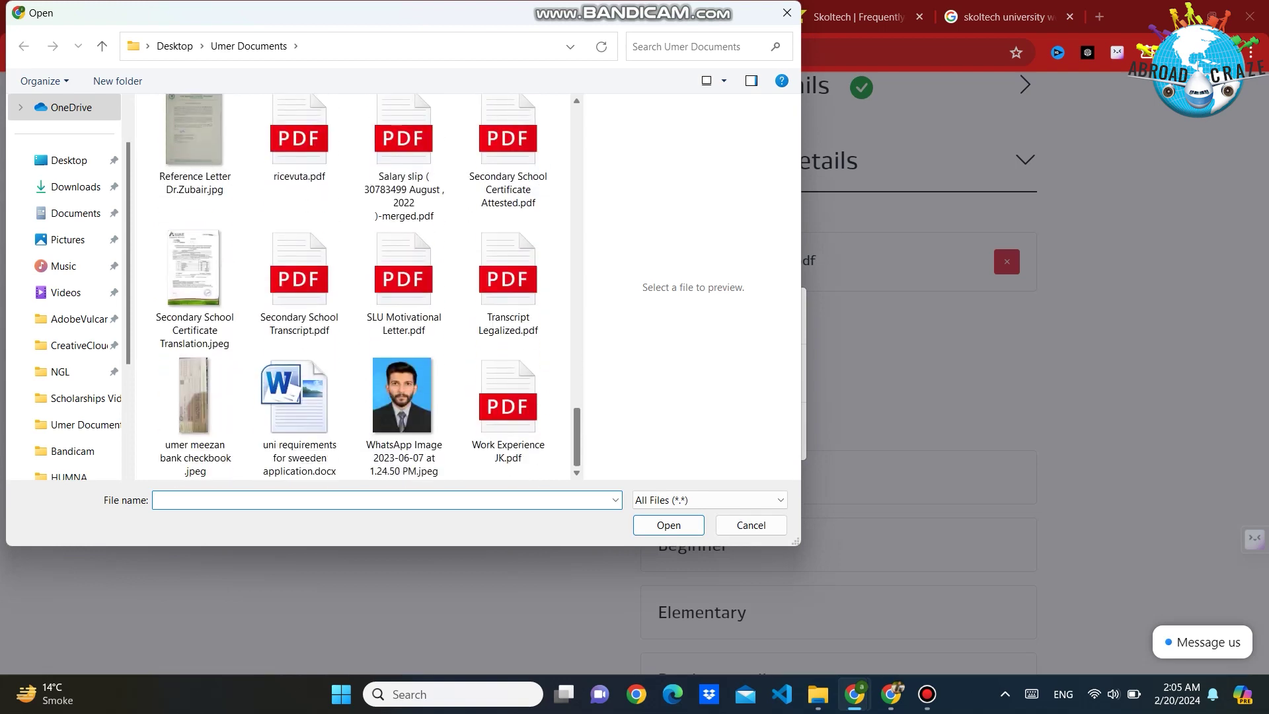
scroll(403, 318, "up", 1)
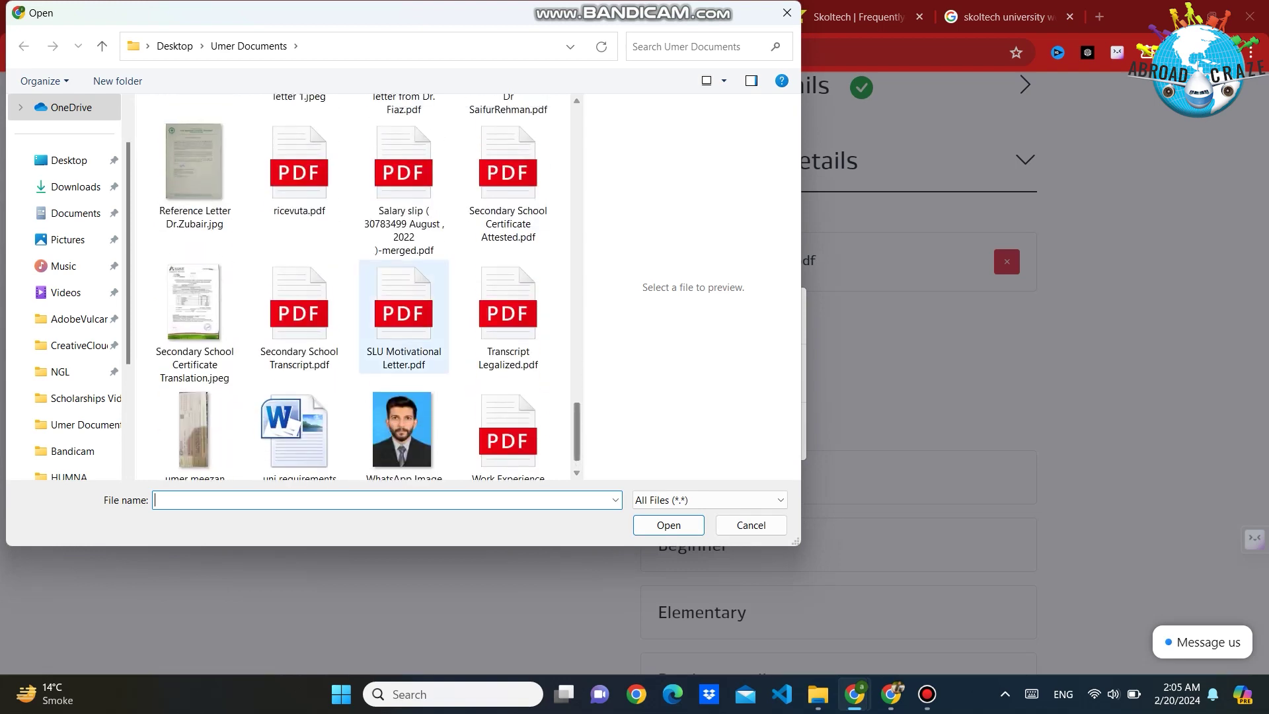
left_click(403, 317)
key("Return")
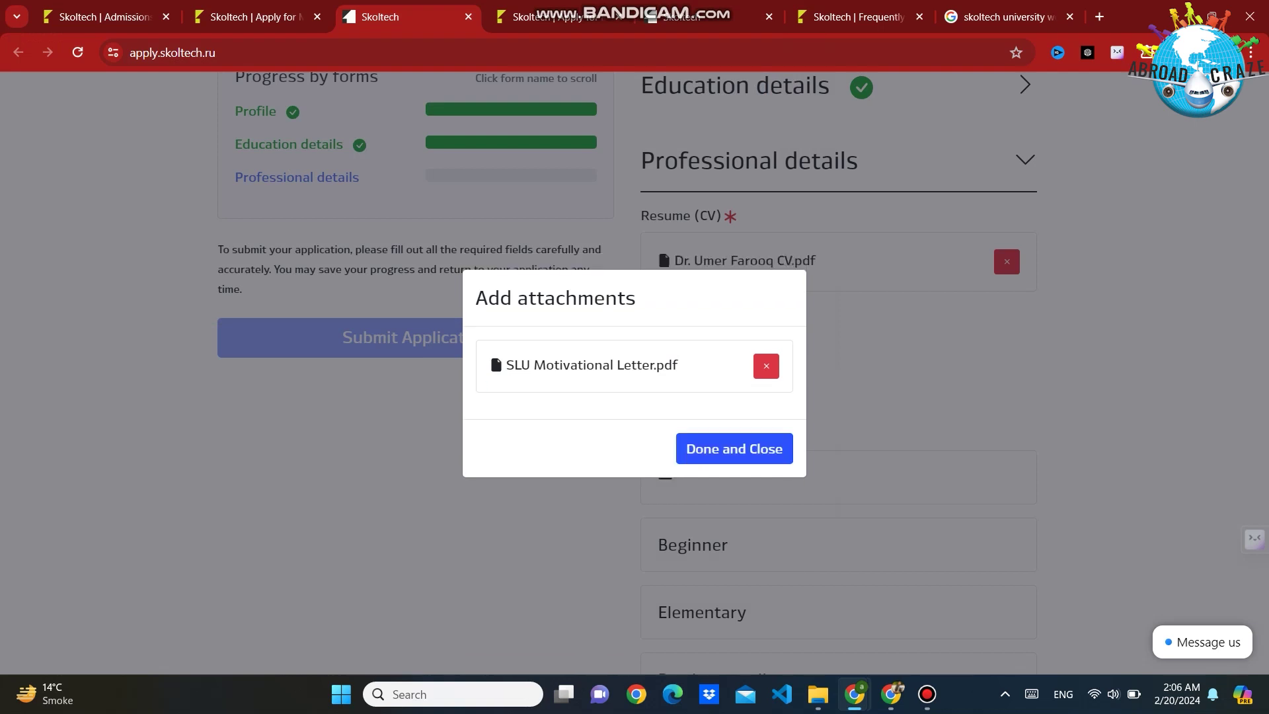
key("Return")
Step: Set the English level to Advanced in the Professional details form
scroll(839, 371, "down", 5)
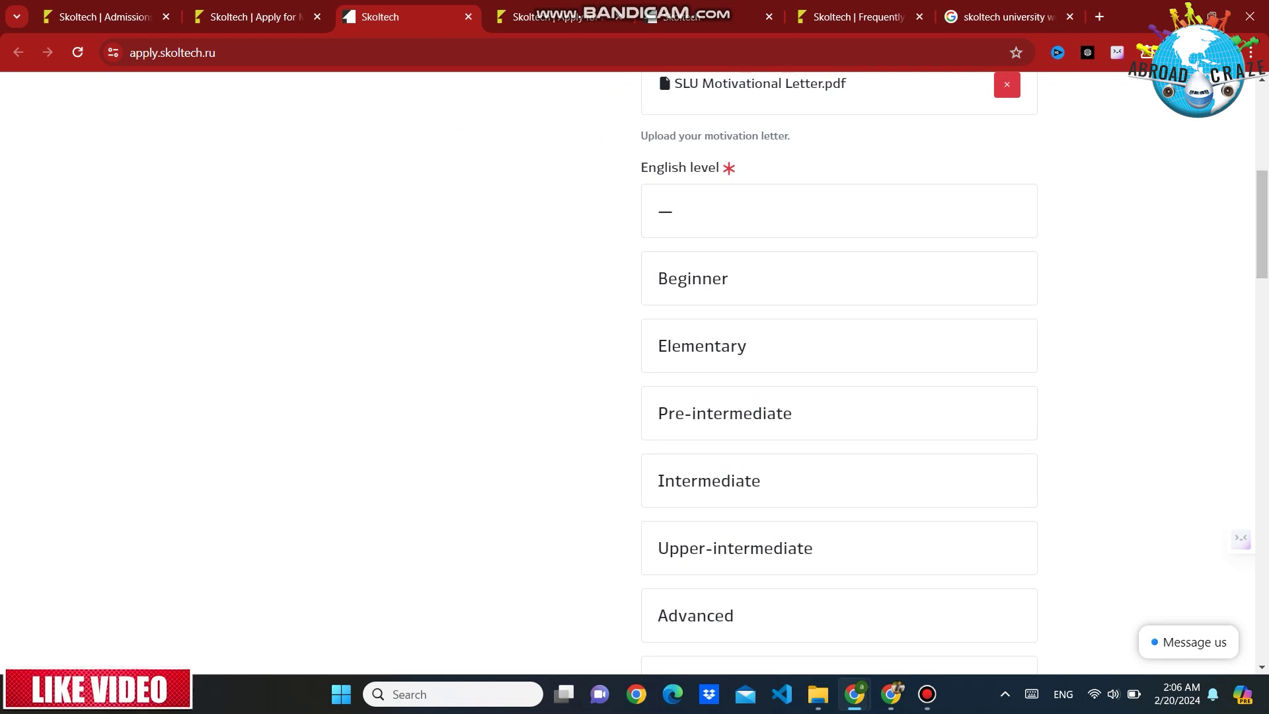
scroll(840, 370, "down", 3)
scroll(839, 370, "up", 2)
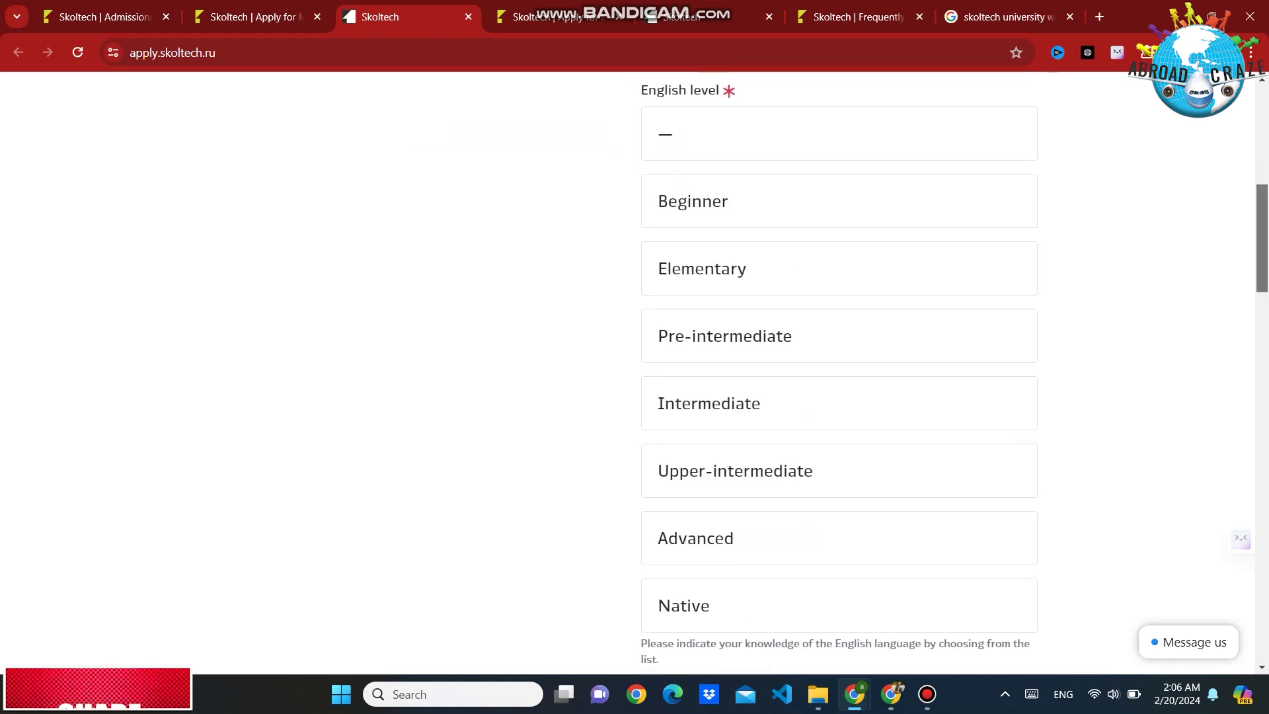
scroll(839, 370, "up", 1)
scroll(840, 370, "down", 1)
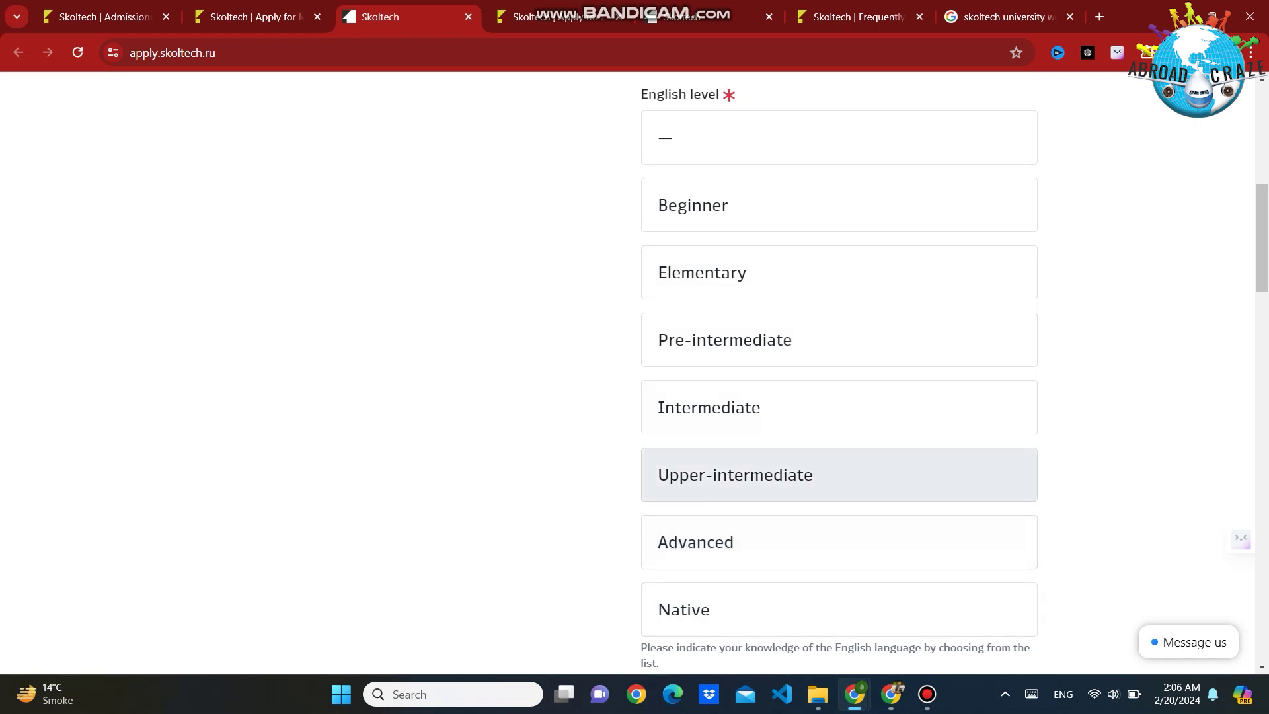
left_click(727, 542)
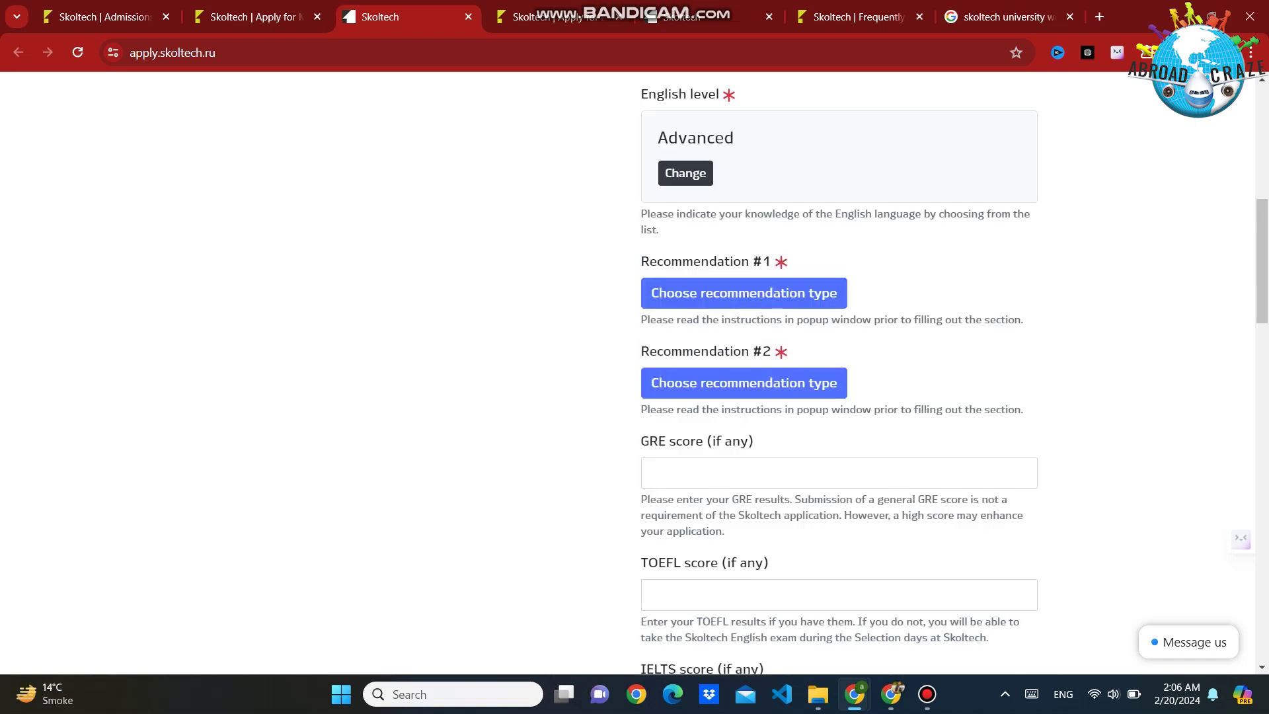
Step: Upload a recommender's letter PDF for Recommendation #1, using the Upload option instead of a blind request
scroll(951, 375, "up", 3)
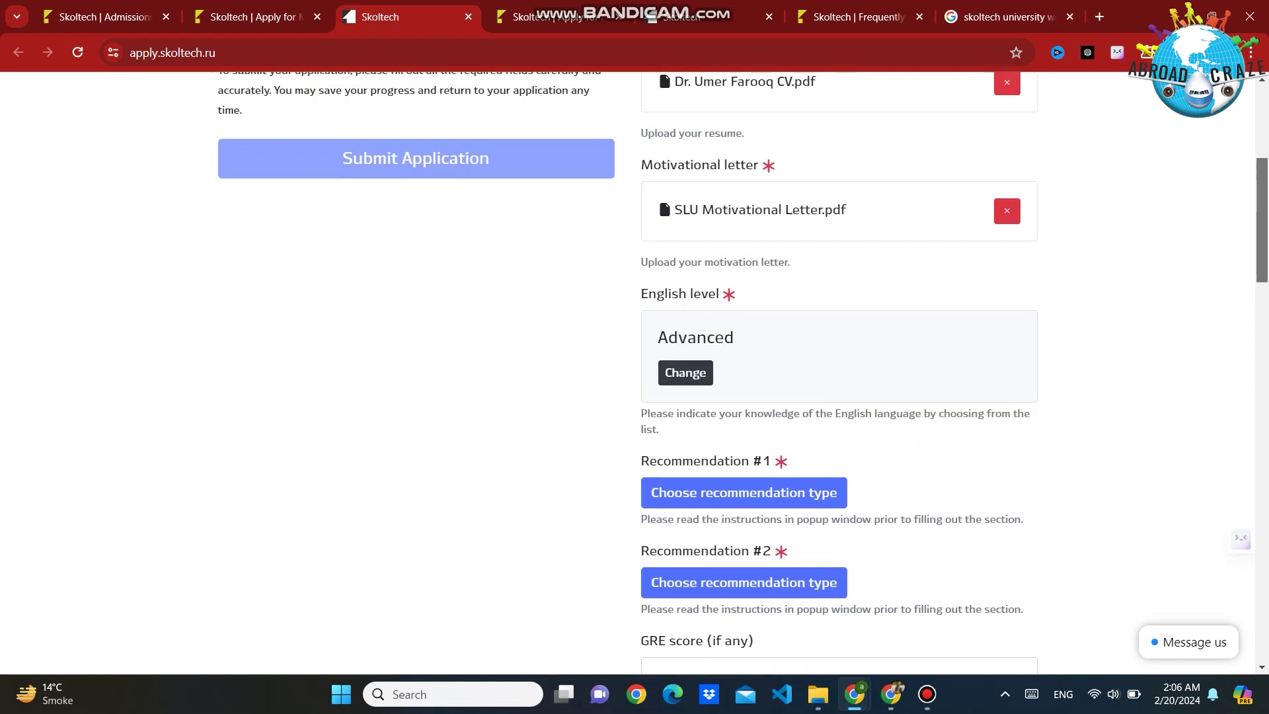
scroll(951, 375, "down", 3)
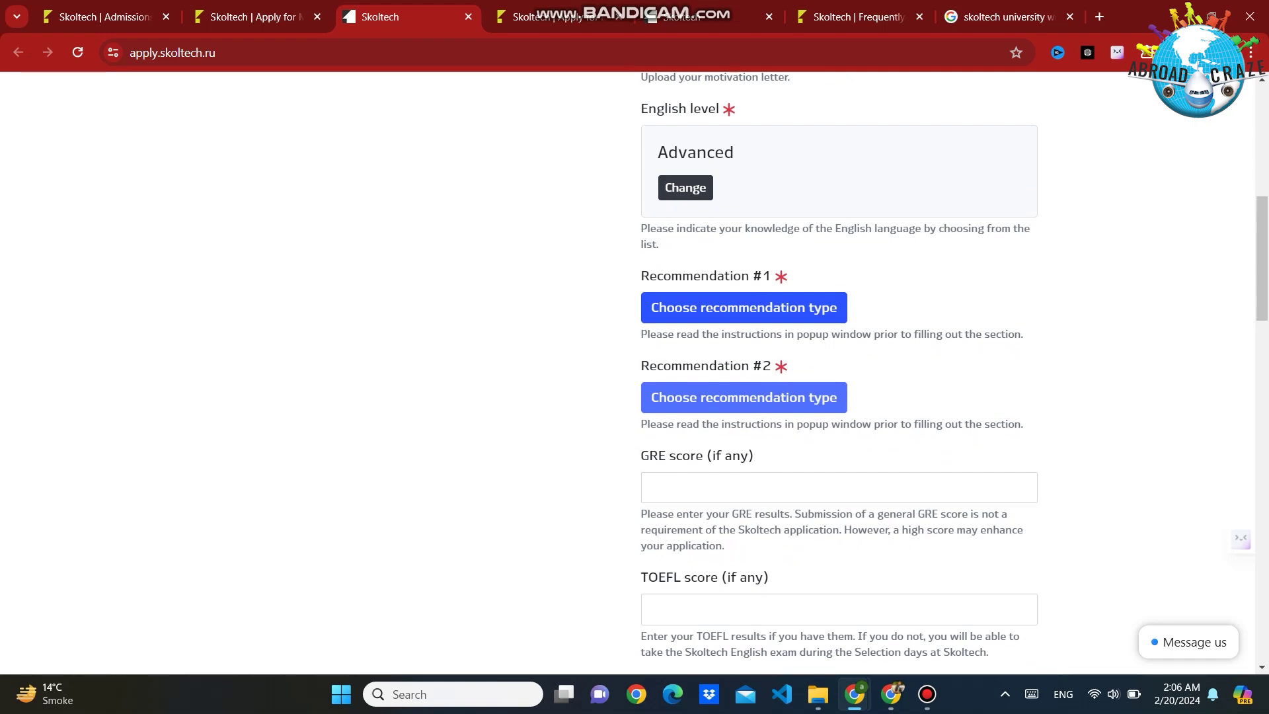
key("Return")
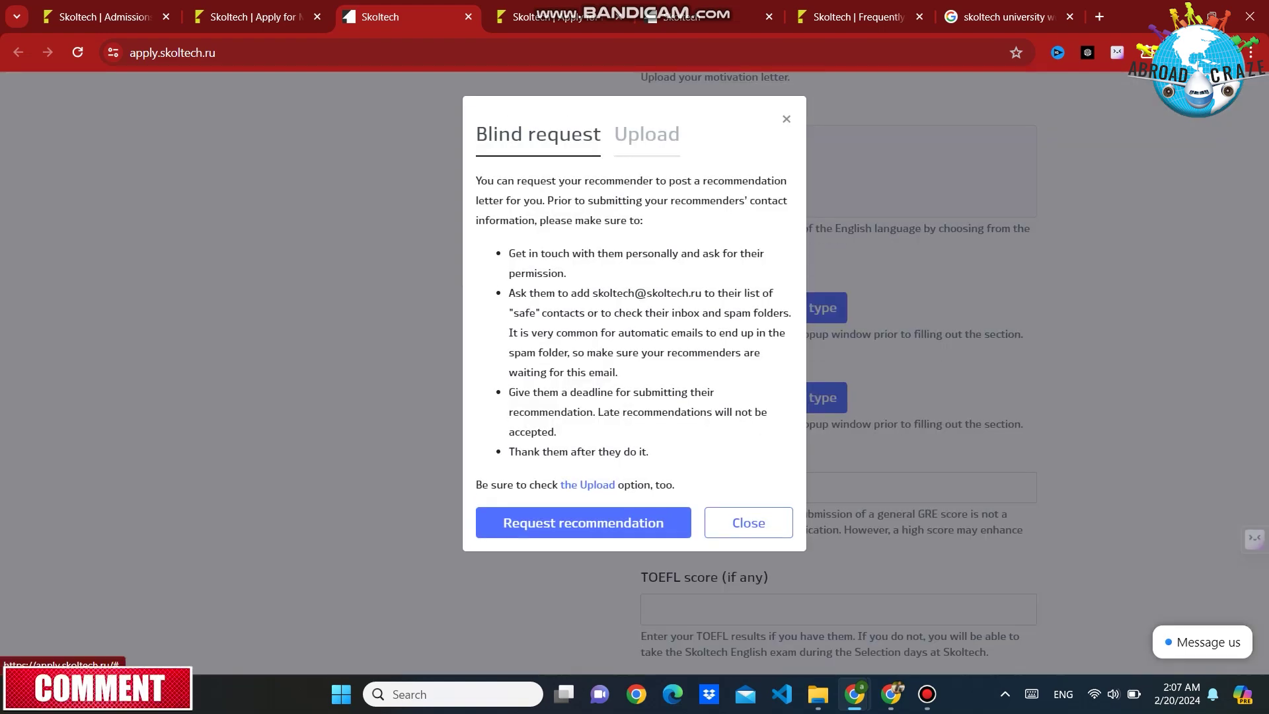
left_click(646, 135)
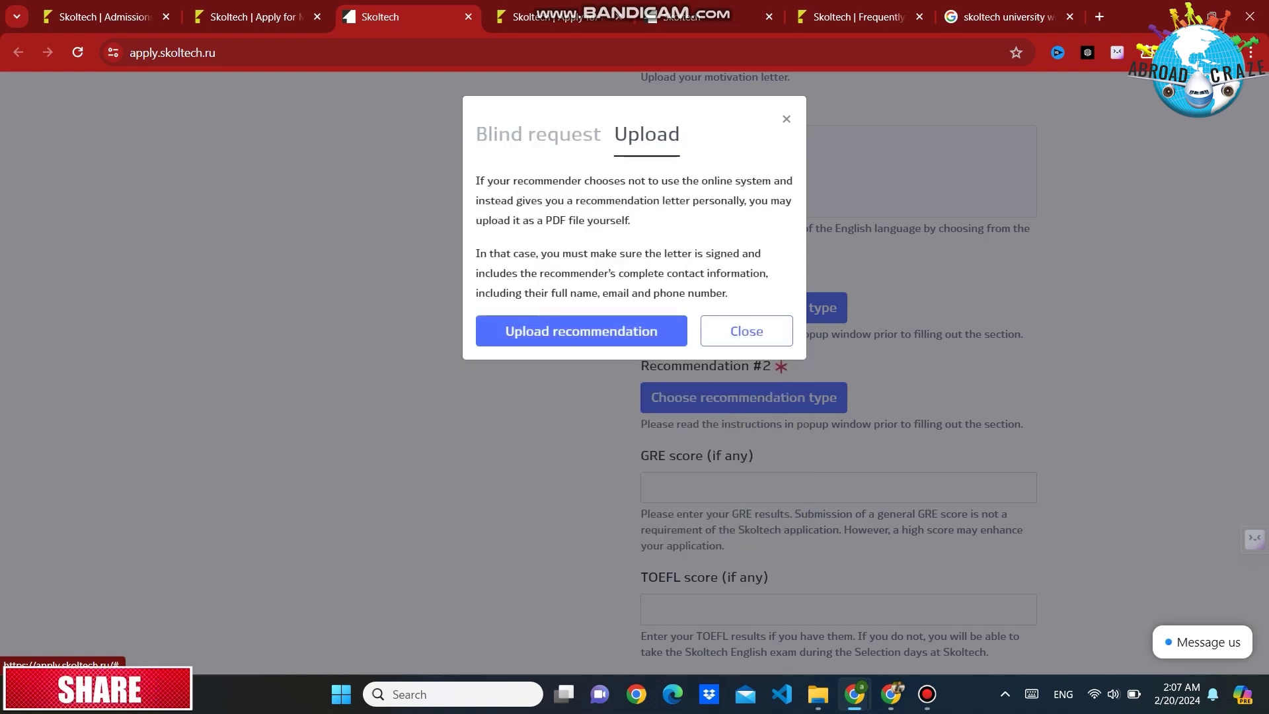
left_click(581, 330)
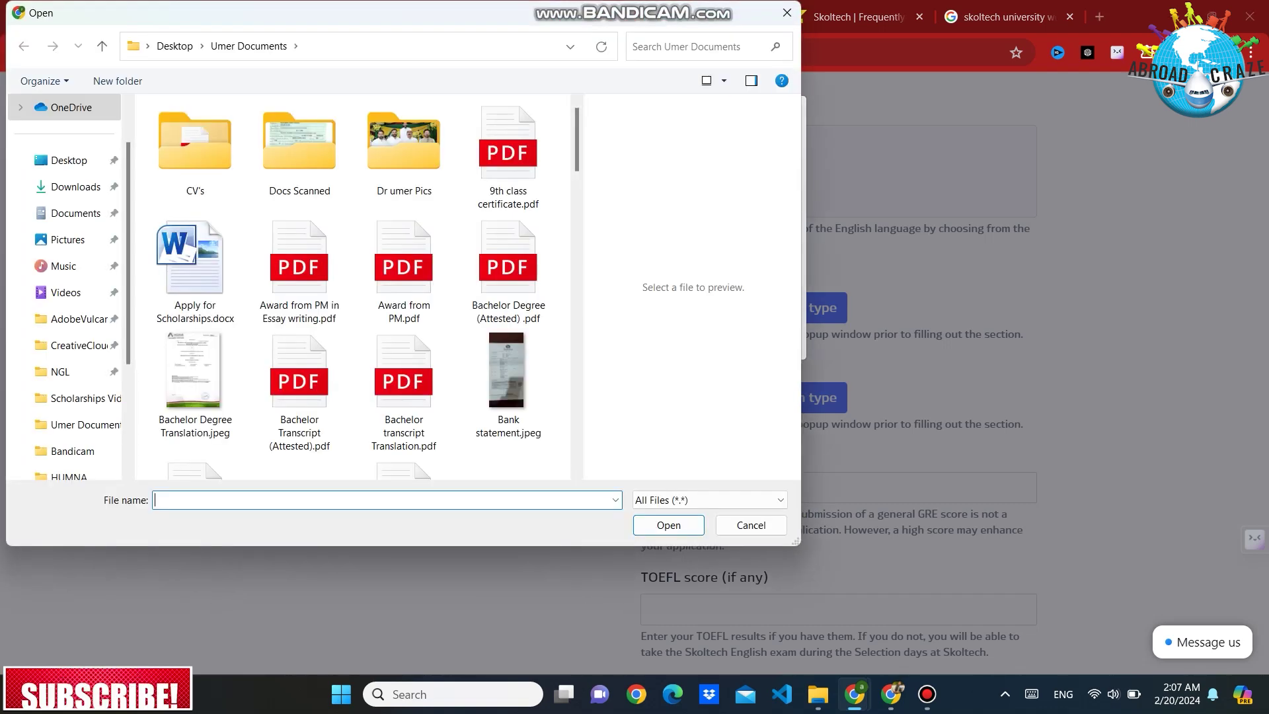
scroll(351, 284, "down", 5)
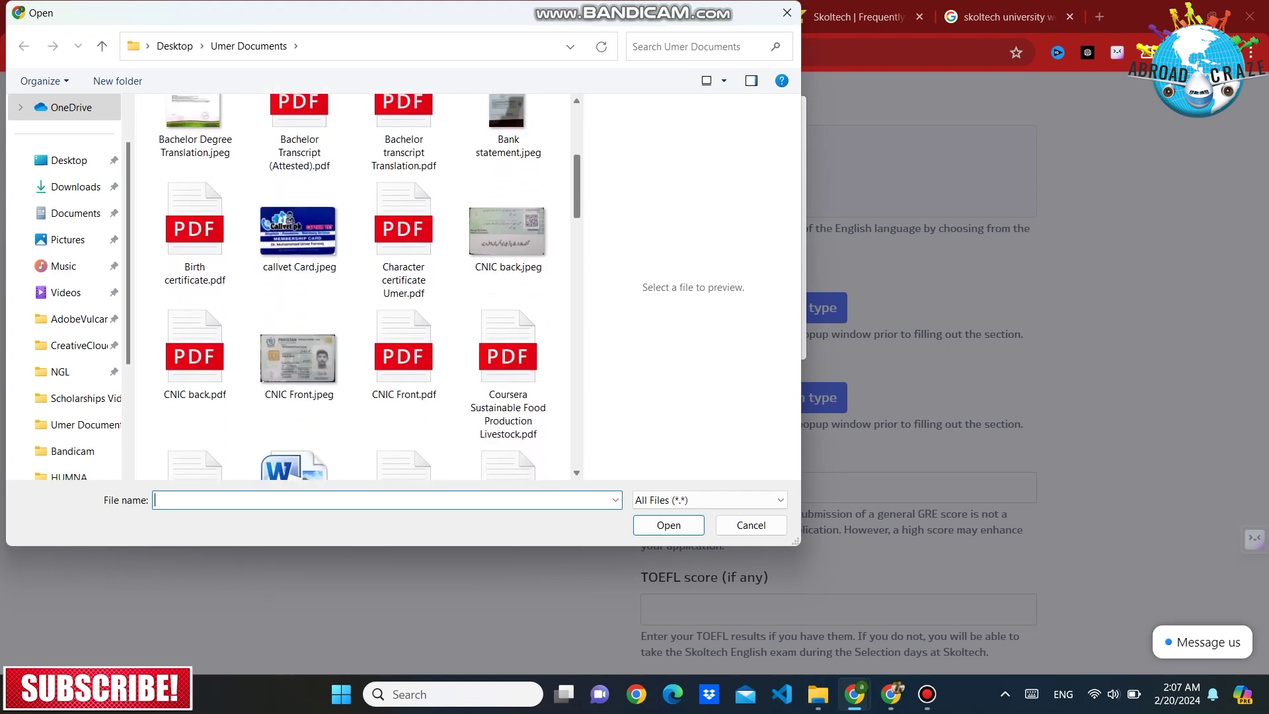
scroll(350, 284, "down", 3)
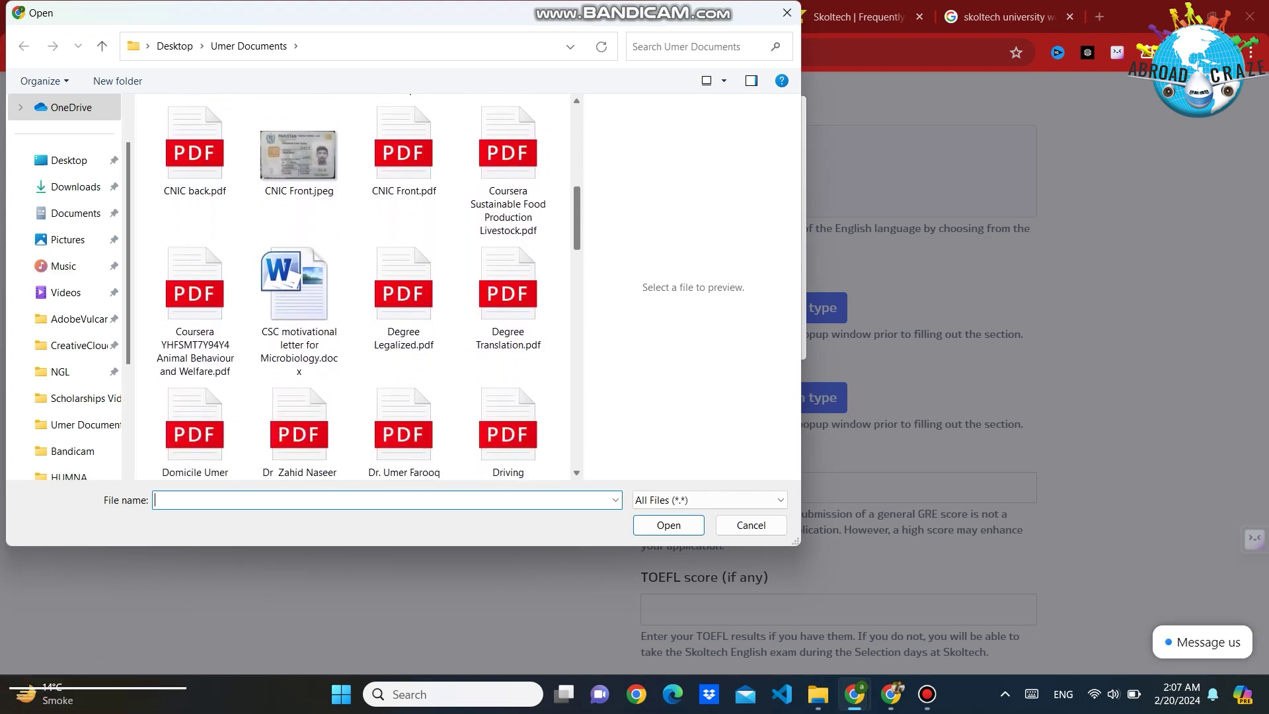
scroll(357, 284, "down", 3)
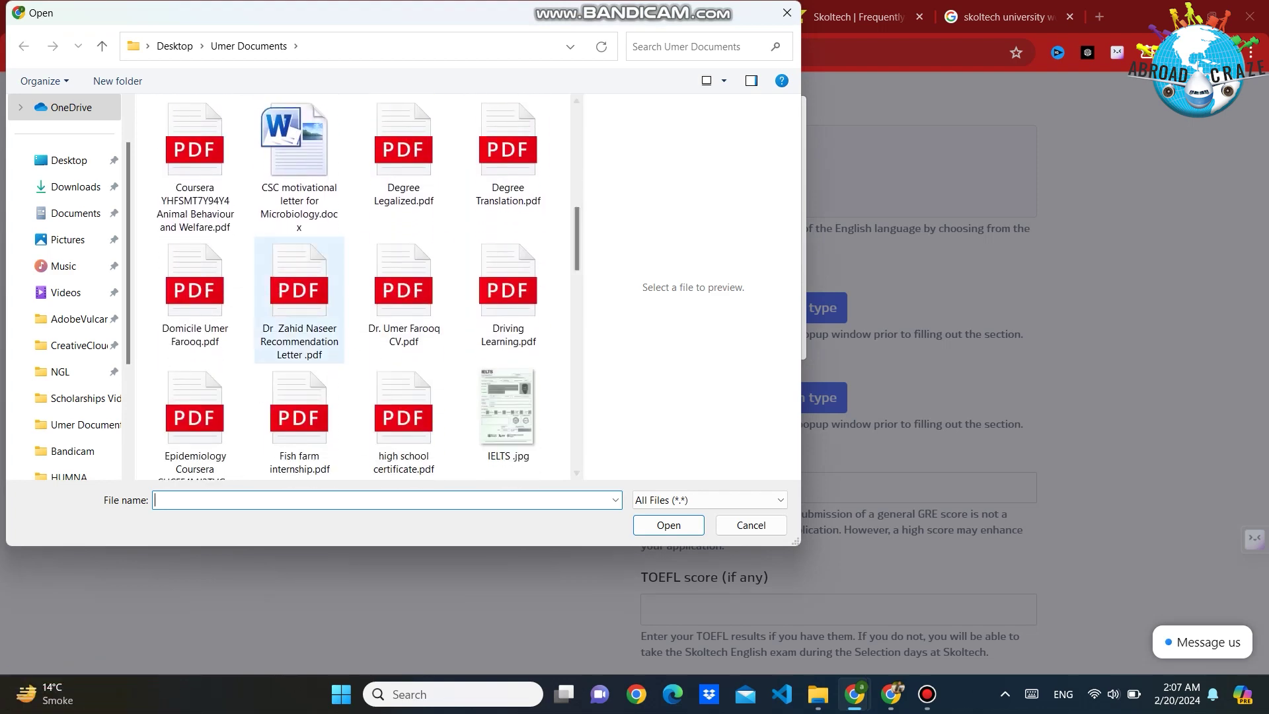
left_click(299, 297)
key("Return")
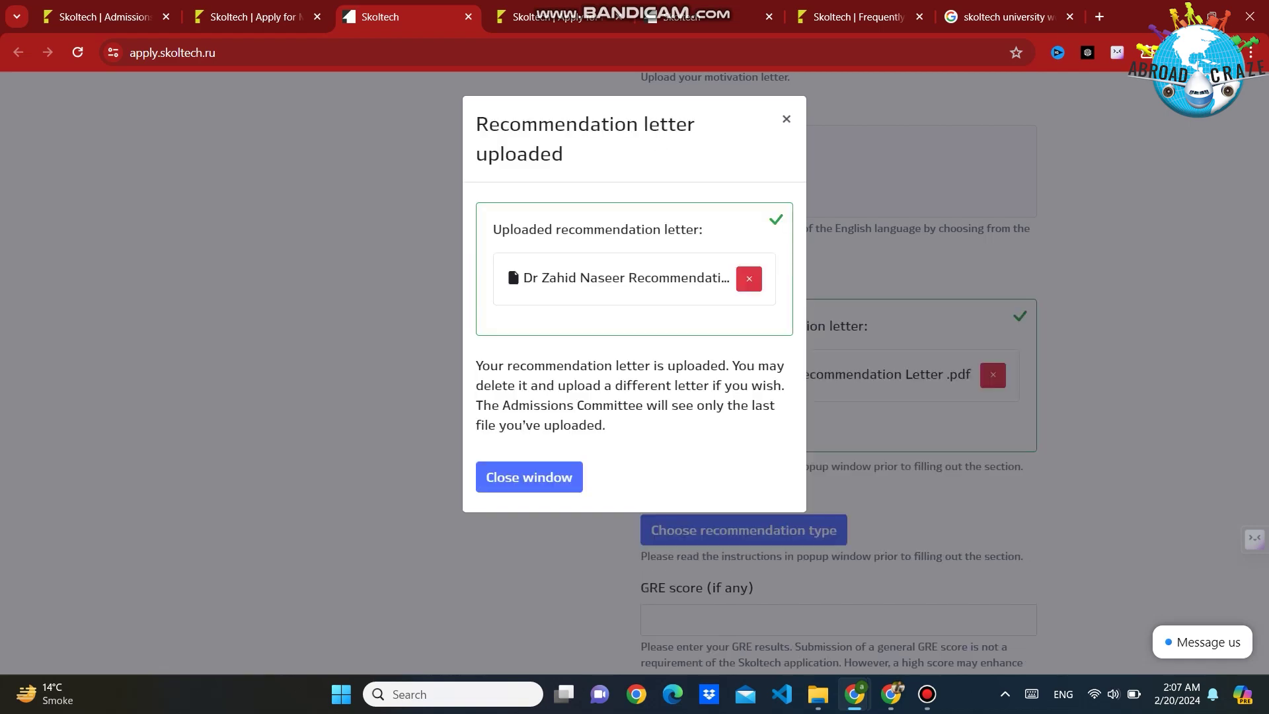
left_click(529, 476)
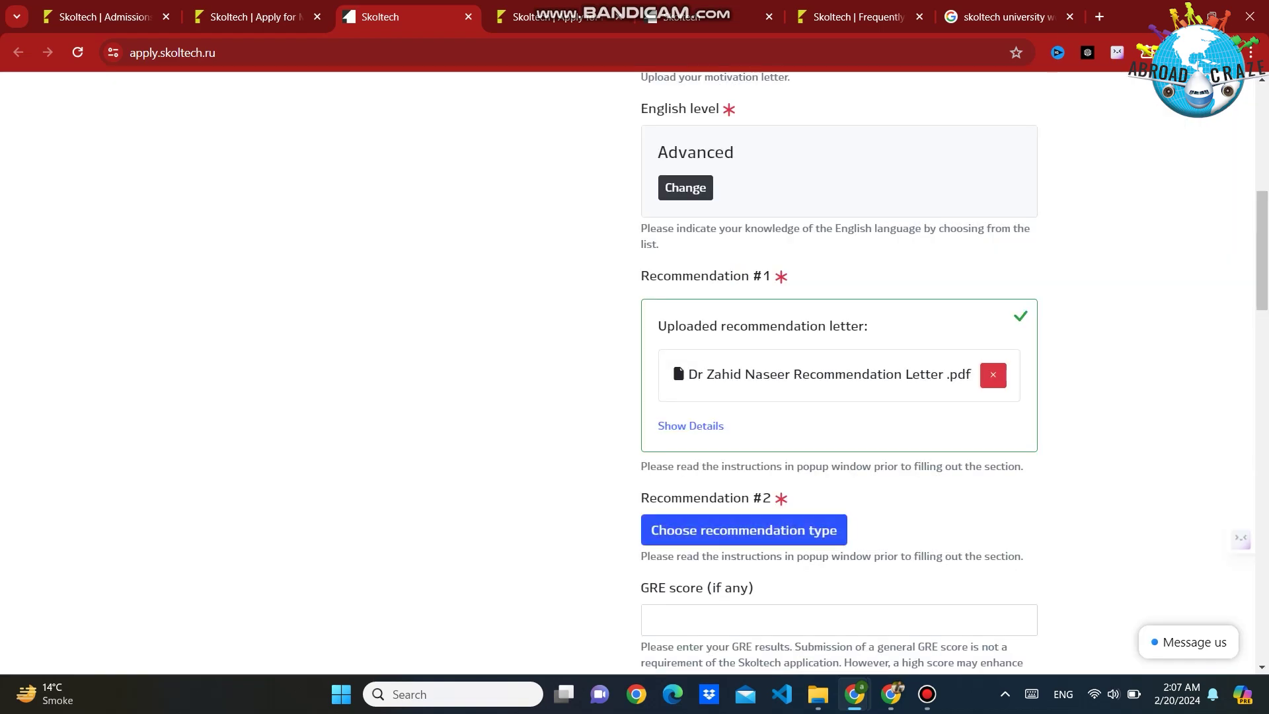
Step: Upload the second recommender's "Recommendation letter from Dr." PDF for Recommendation #2, using the Upload option
left_click(743, 529)
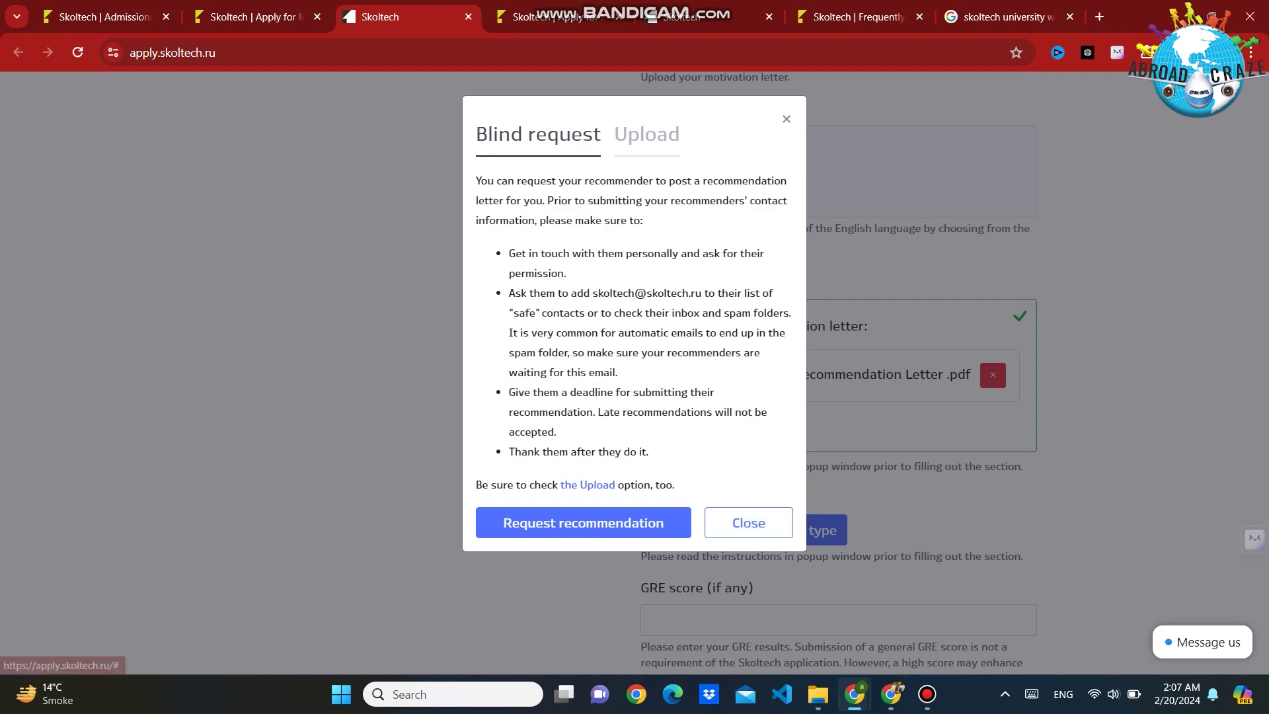
left_click(647, 134)
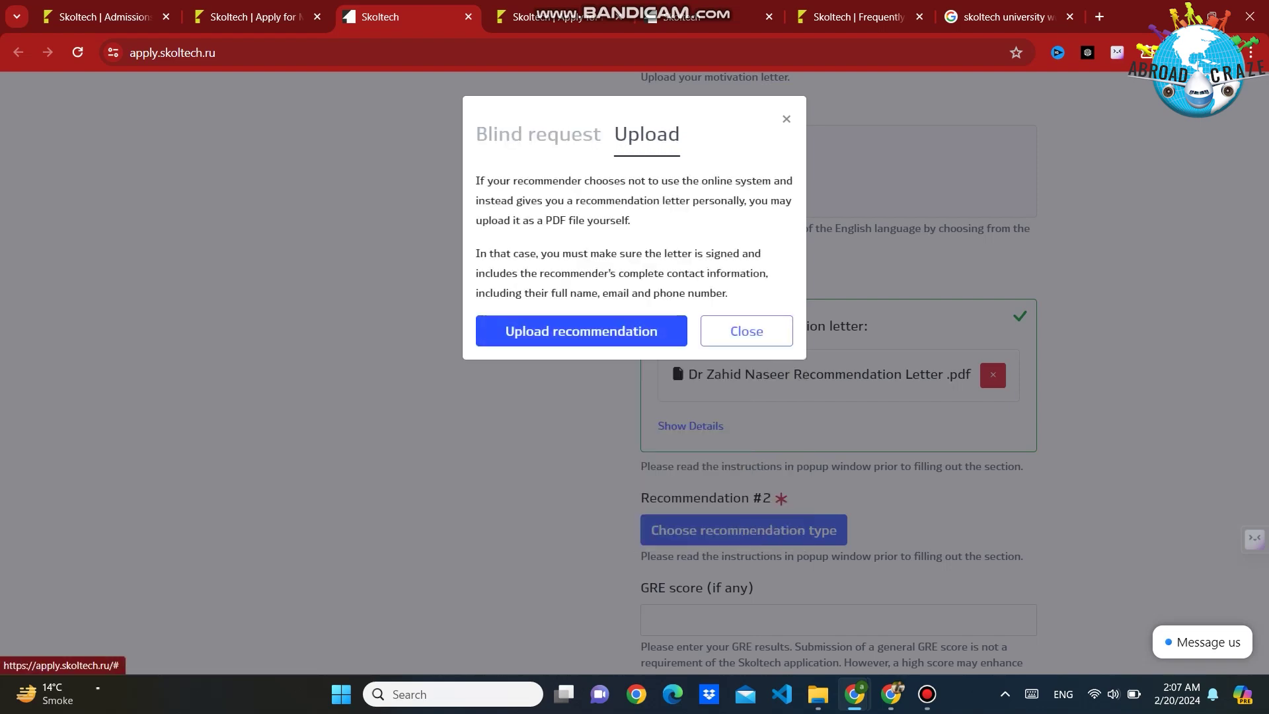
left_click(581, 331)
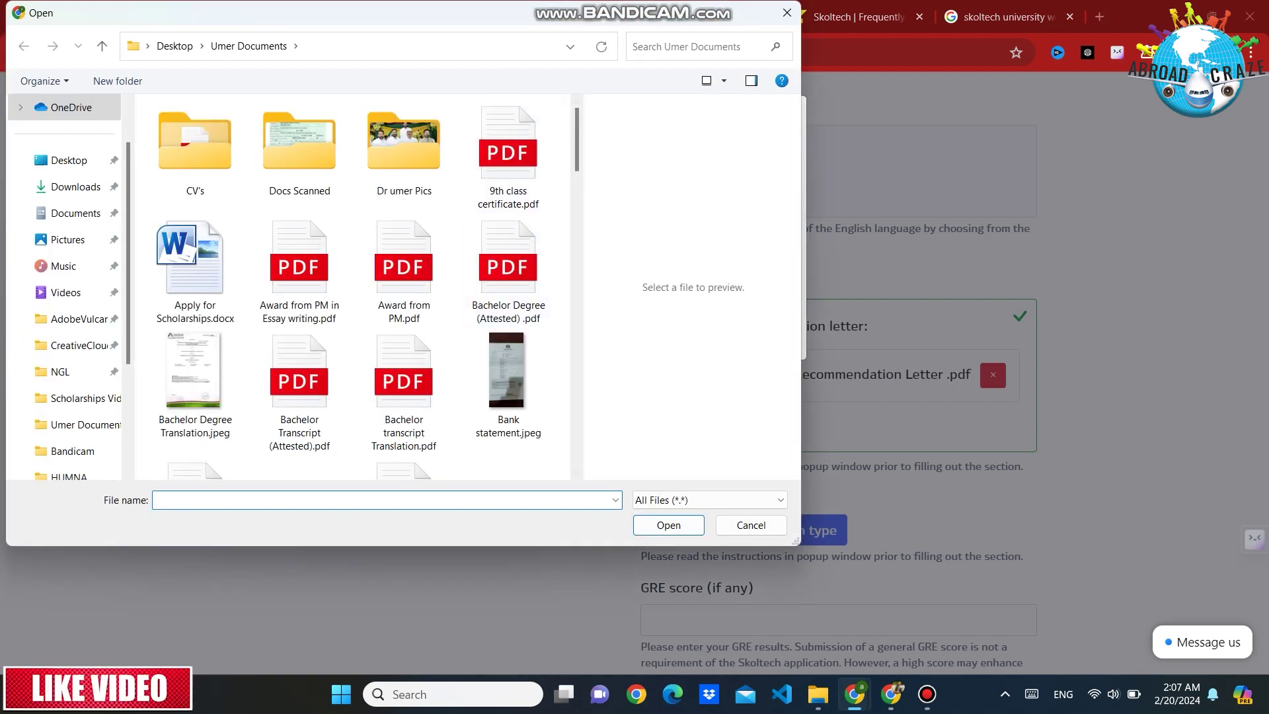
scroll(353, 284, "down", 10)
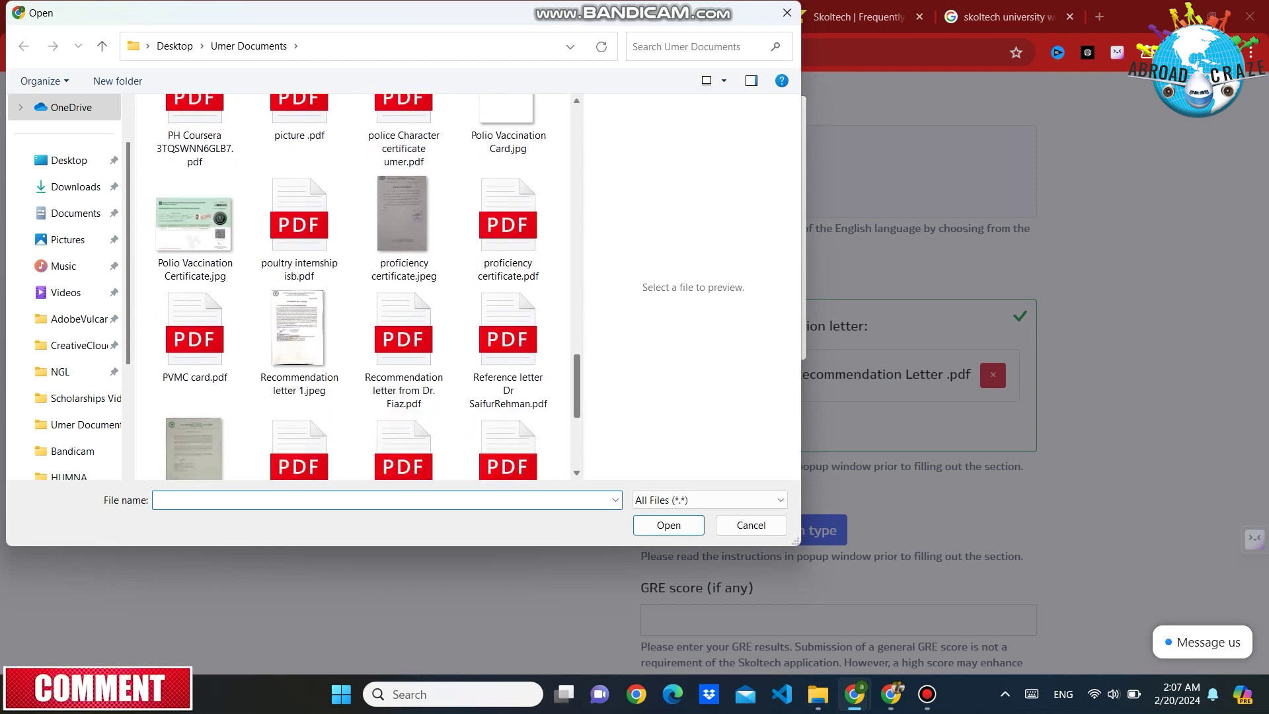
double_click(404, 357)
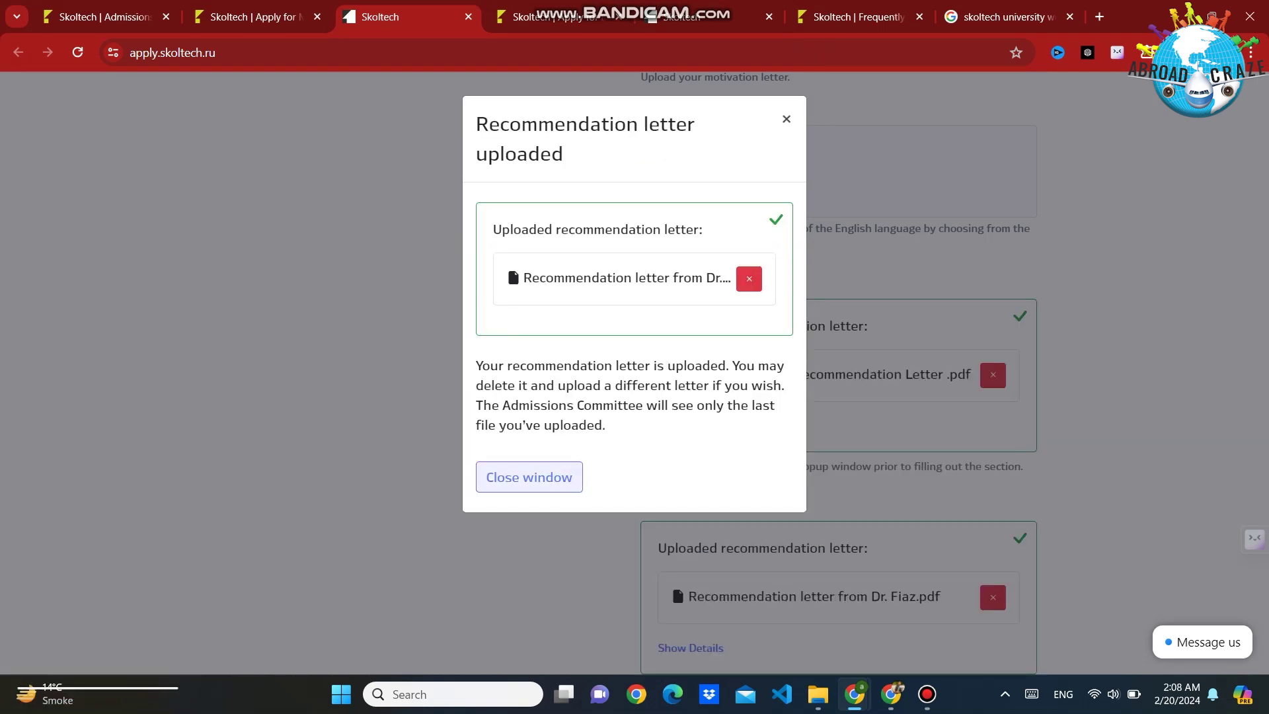
left_click(528, 476)
scroll(840, 370, "down", 5)
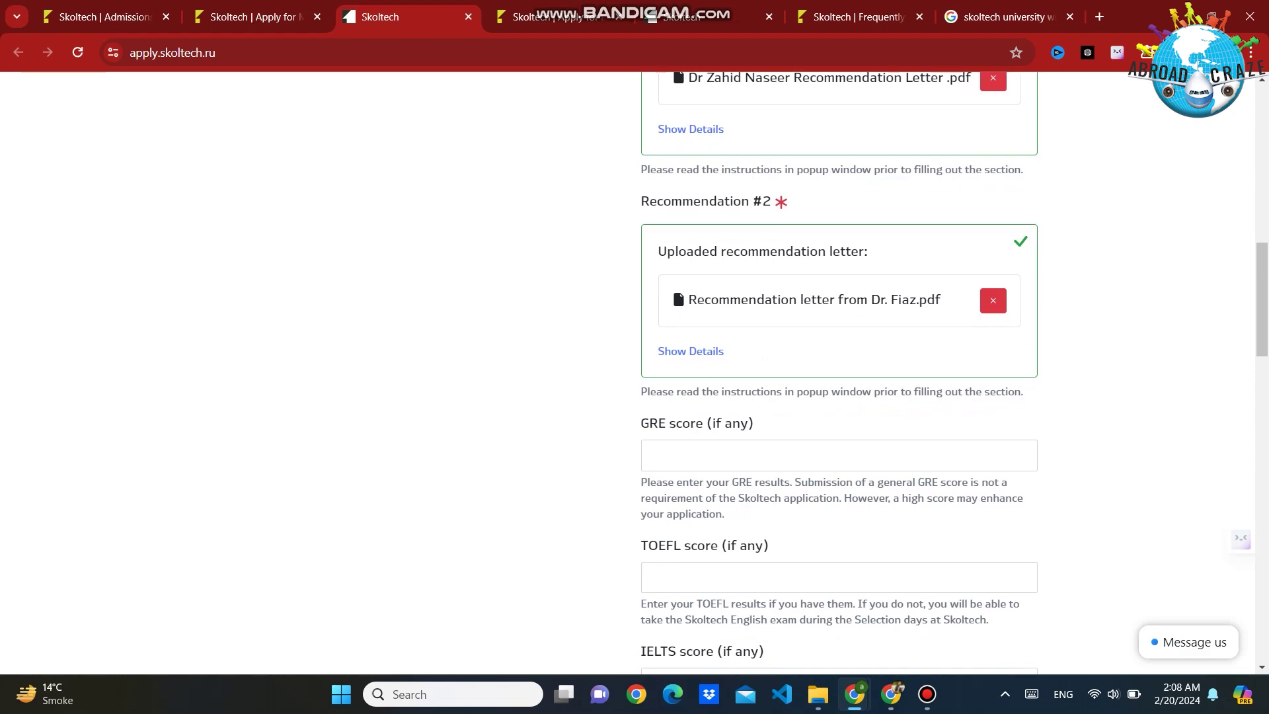
scroll(839, 370, "down", 3)
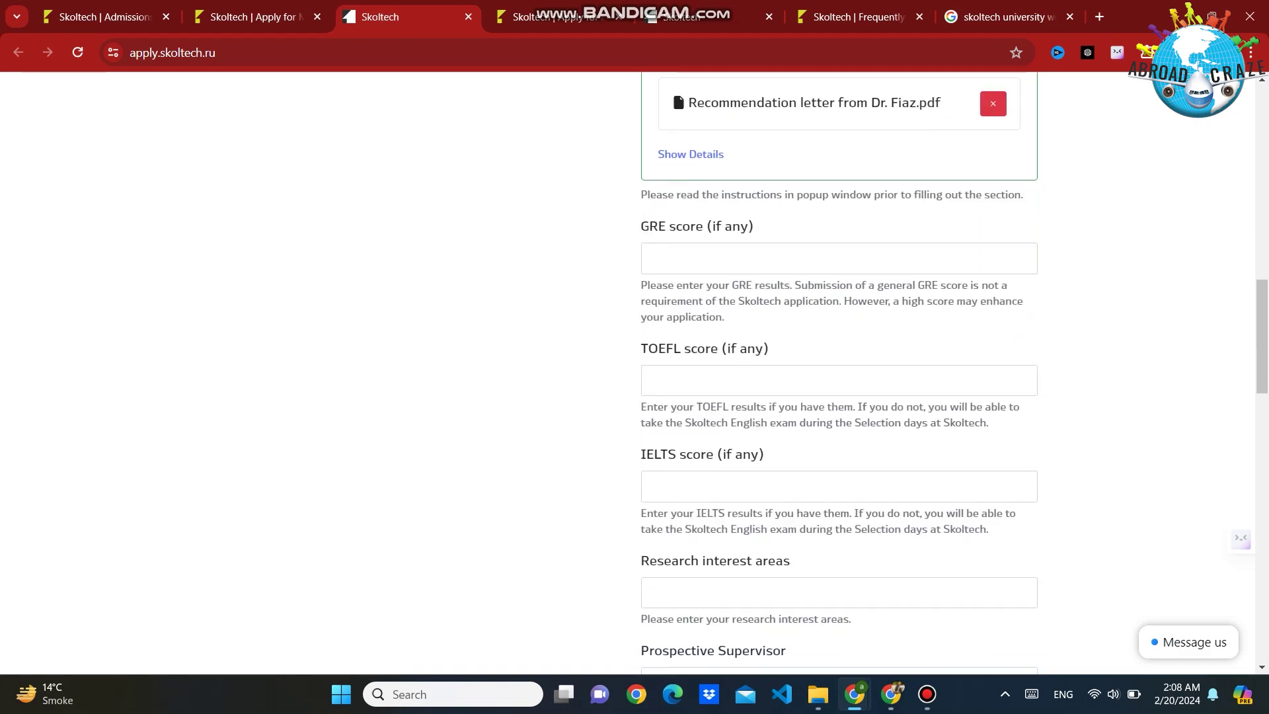
Step: Set the English language proficiency to "University language of instruction is English", skipping the optional test score, research interest and supervisor fields
scroll(839, 370, "down", 2)
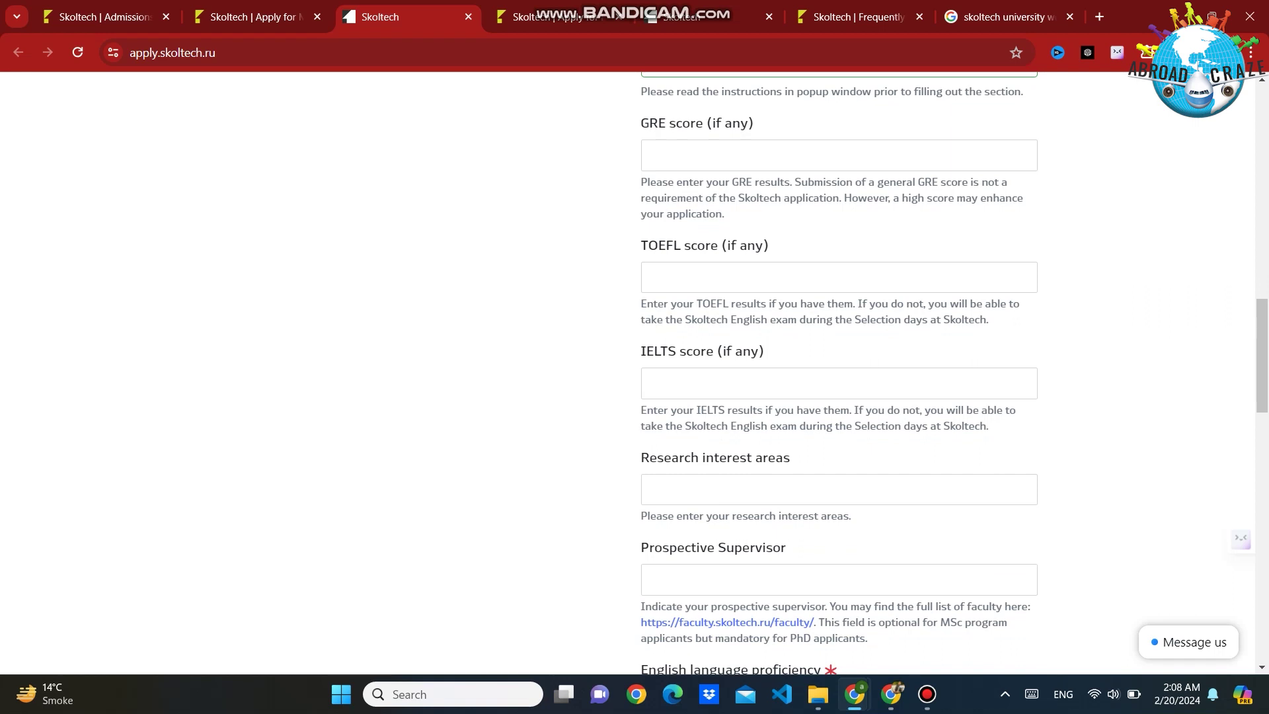
scroll(840, 370, "down", 1)
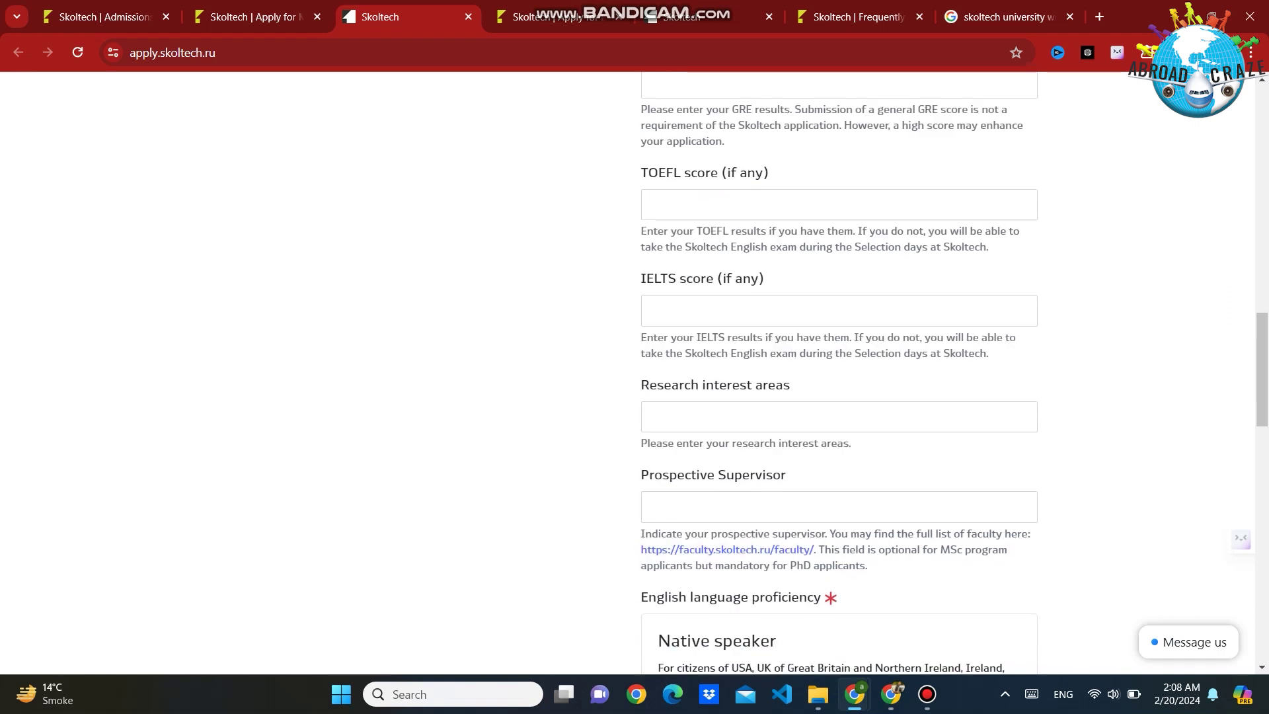
scroll(839, 370, "down", 1)
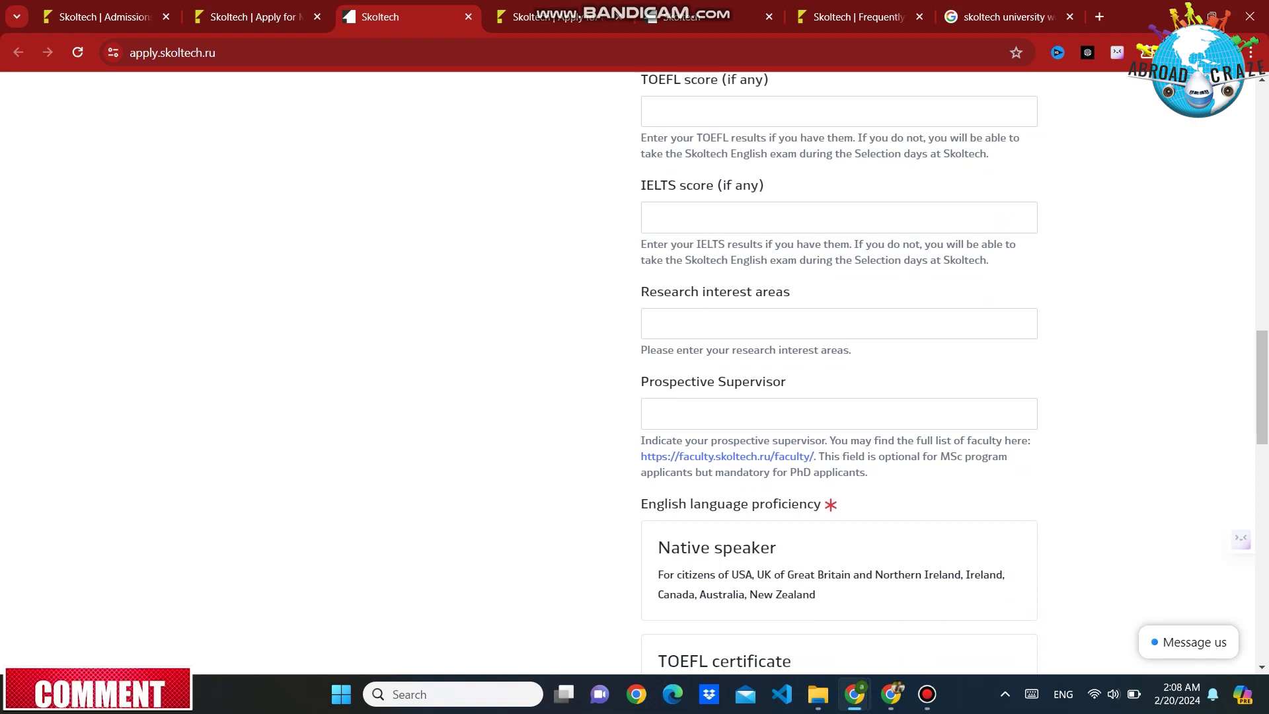
scroll(839, 370, "down", 3)
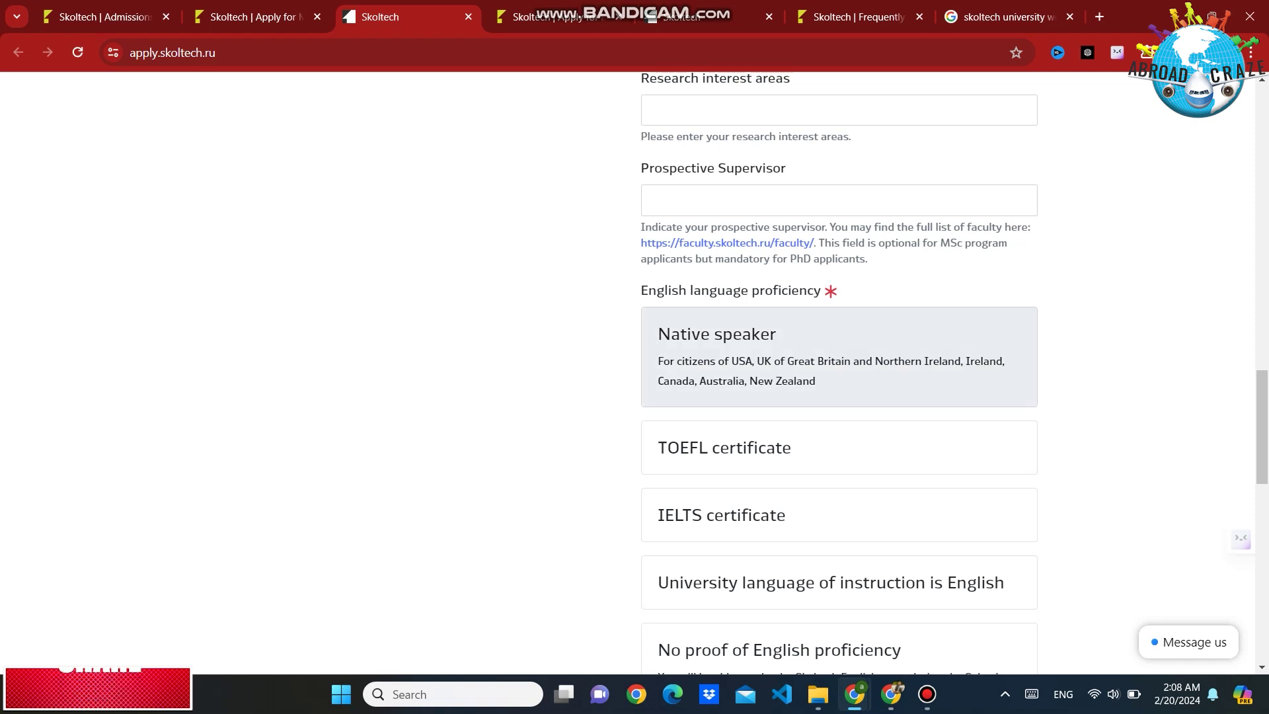
scroll(839, 370, "down", 2)
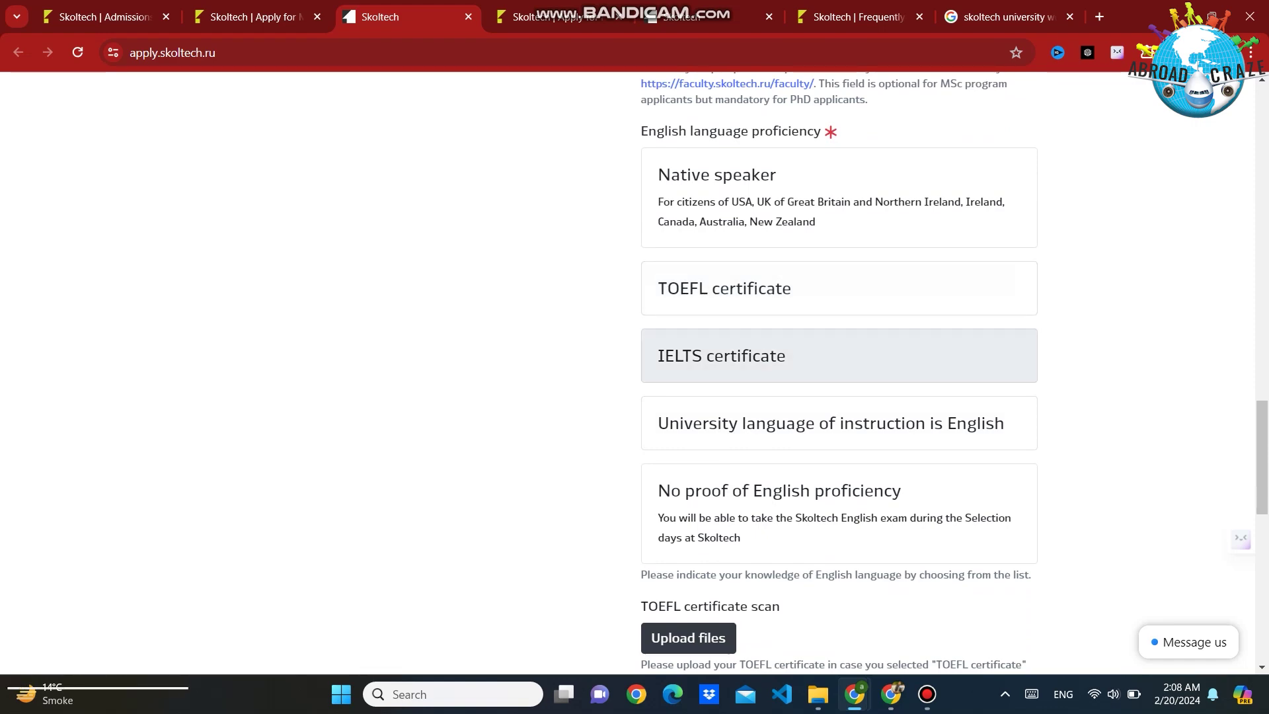
left_click(831, 423)
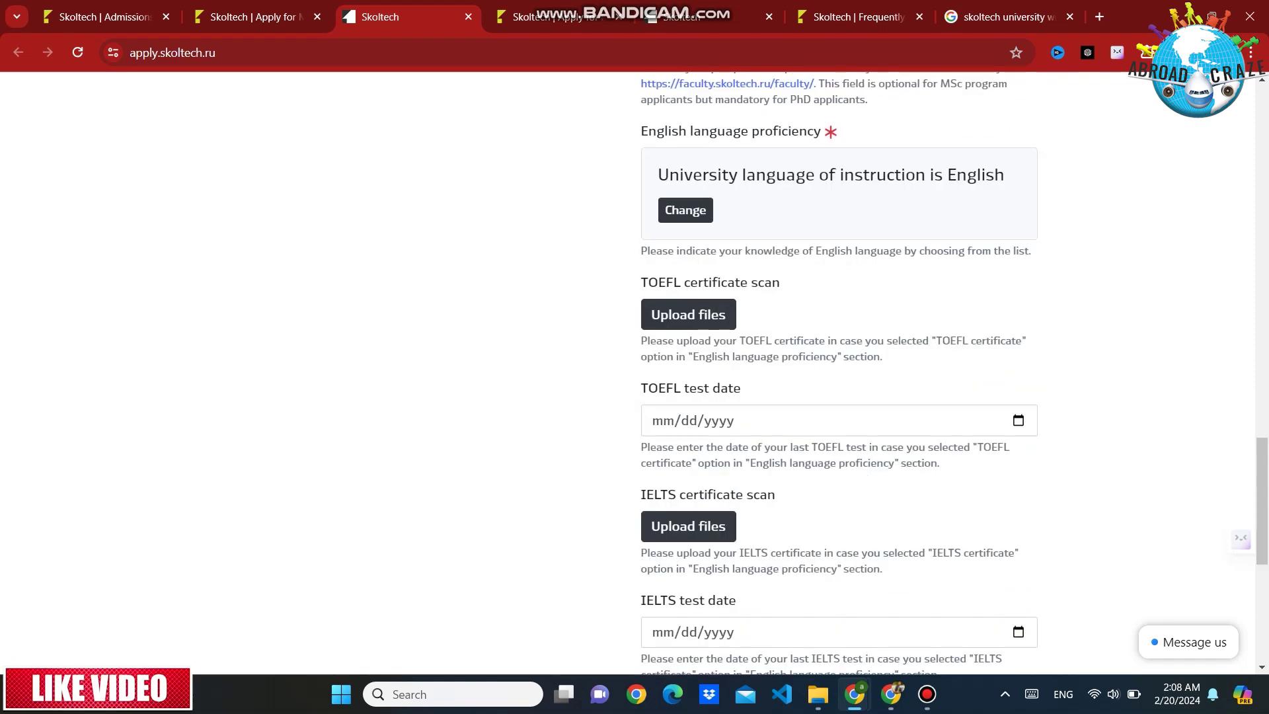
Step: Examine the TOEFL, IELTS and university certificate upload fields below the English language proficiency choice
scroll(840, 370, "up", 1)
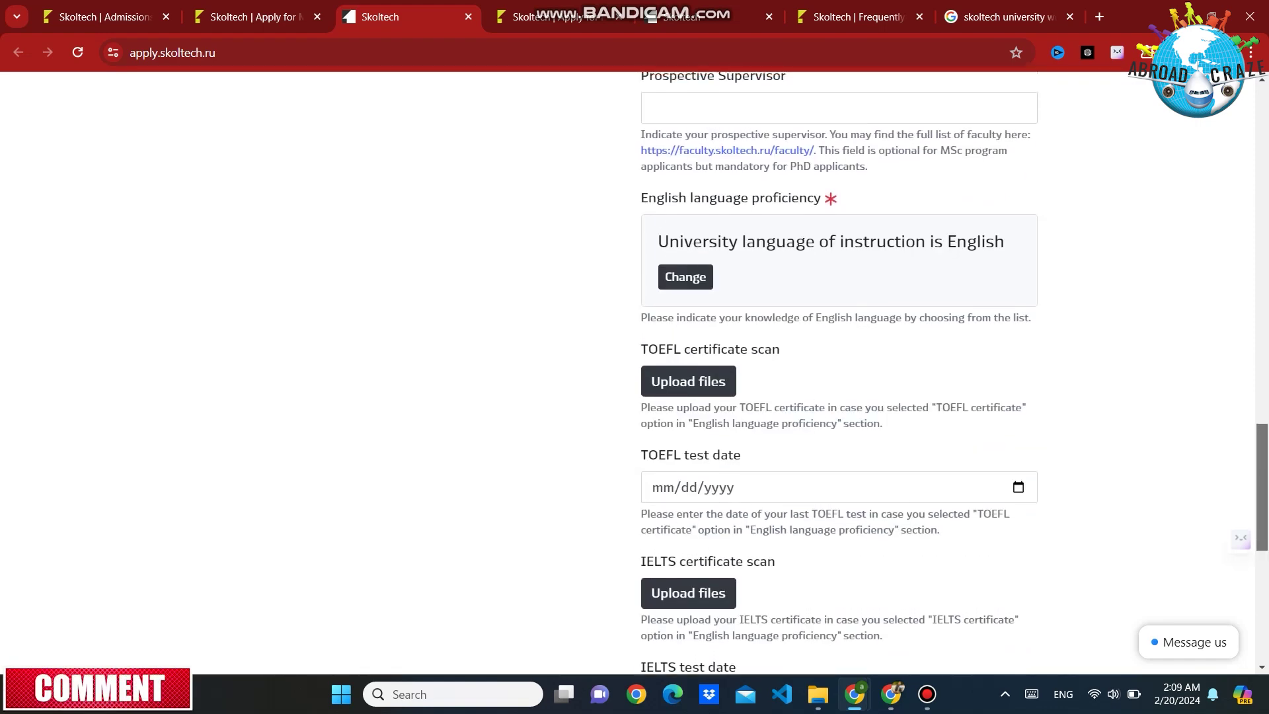
scroll(839, 370, "up", 1)
scroll(839, 370, "down", 2)
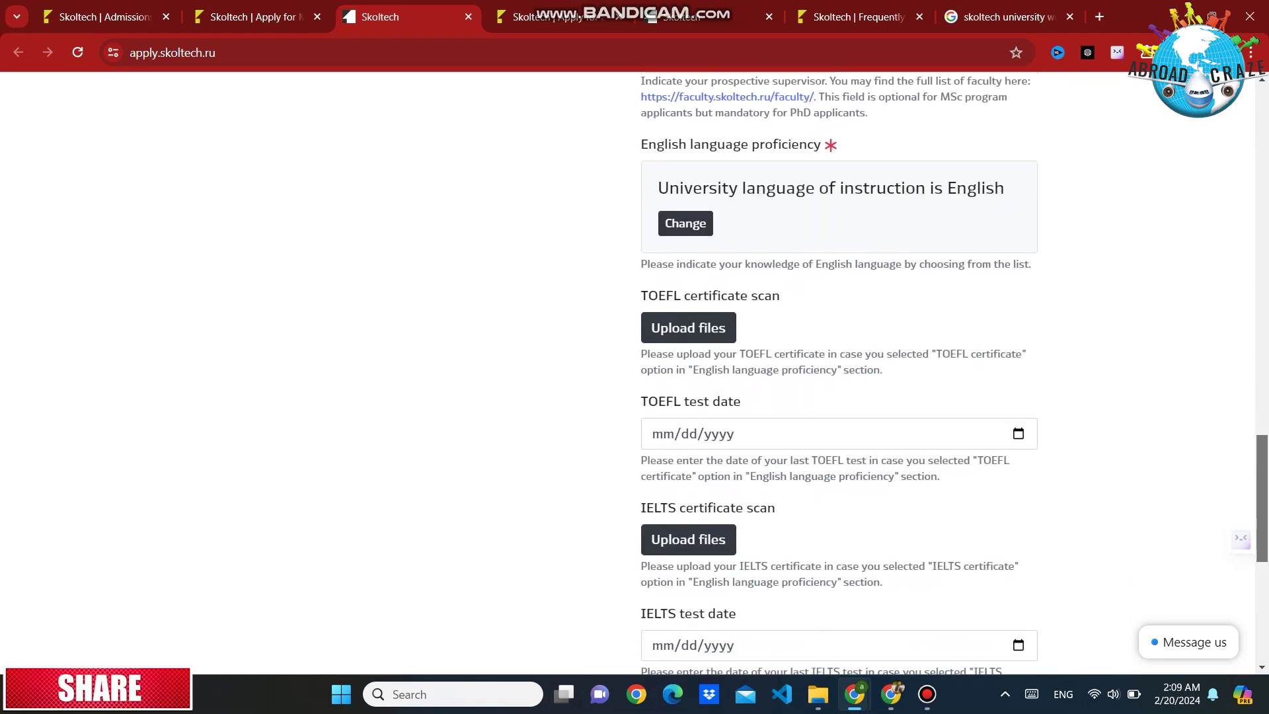
scroll(840, 370, "down", 1)
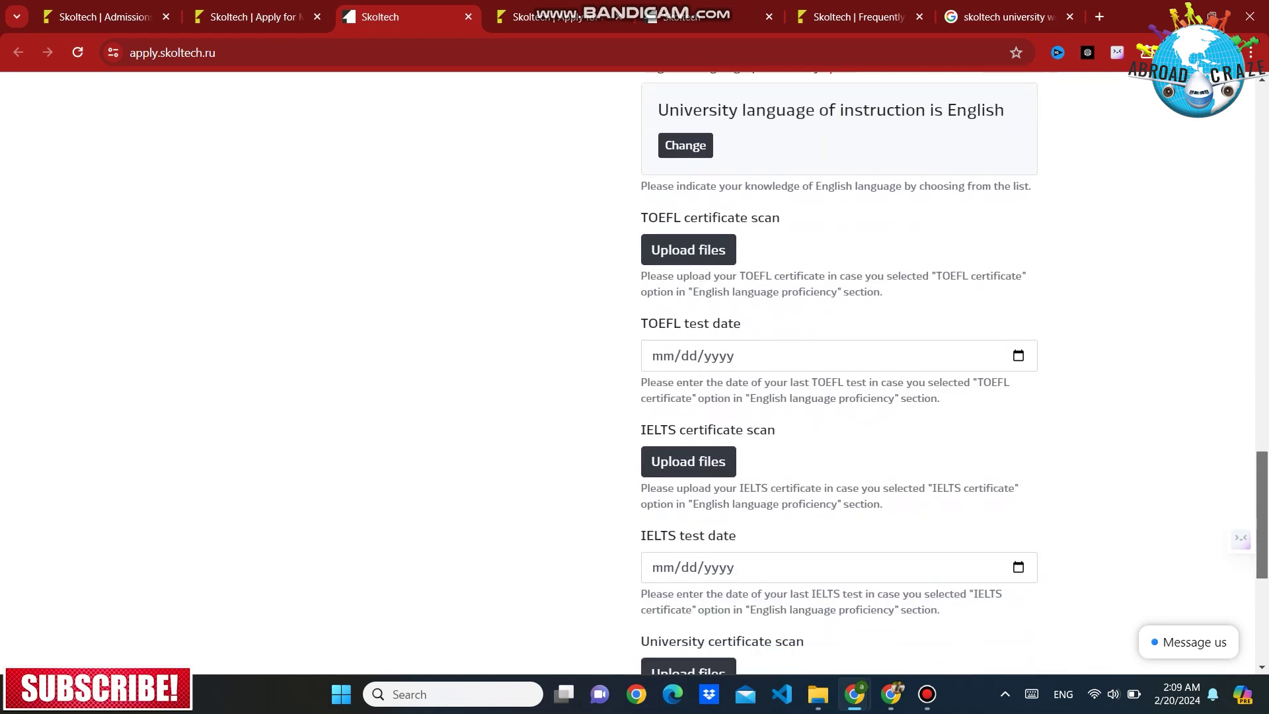
scroll(840, 371, "down", 1)
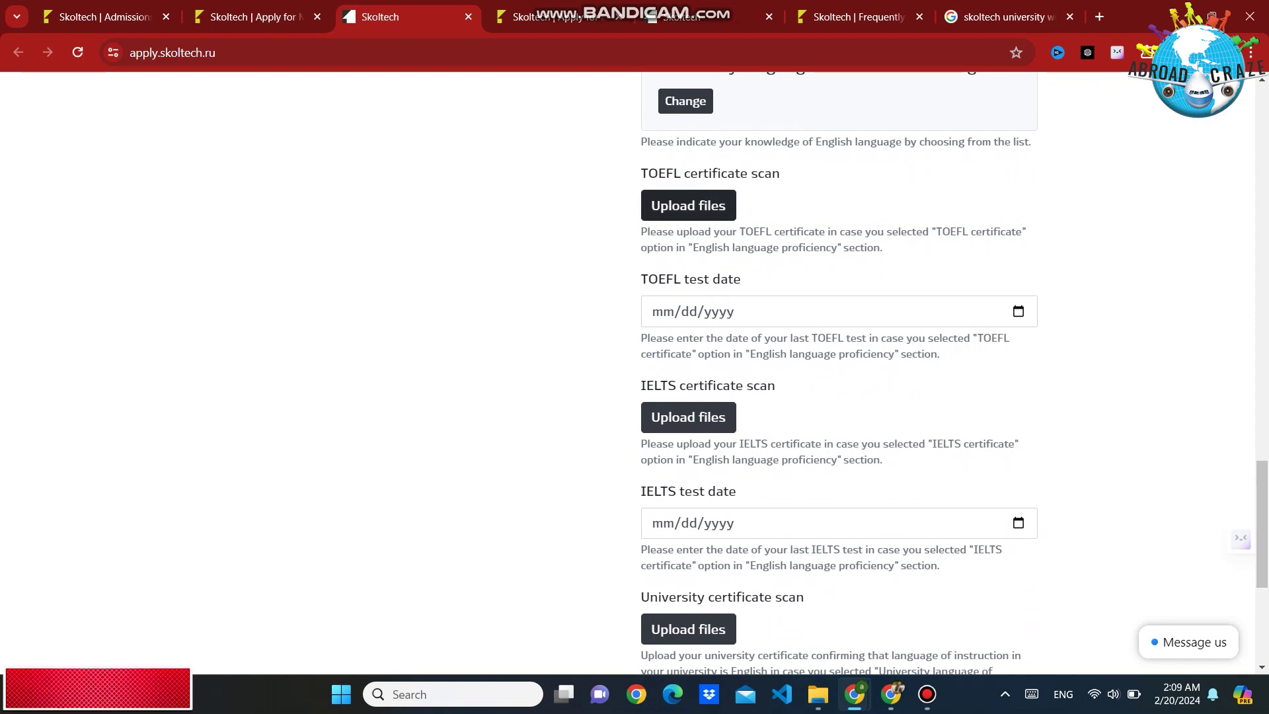
scroll(839, 370, "up", 1)
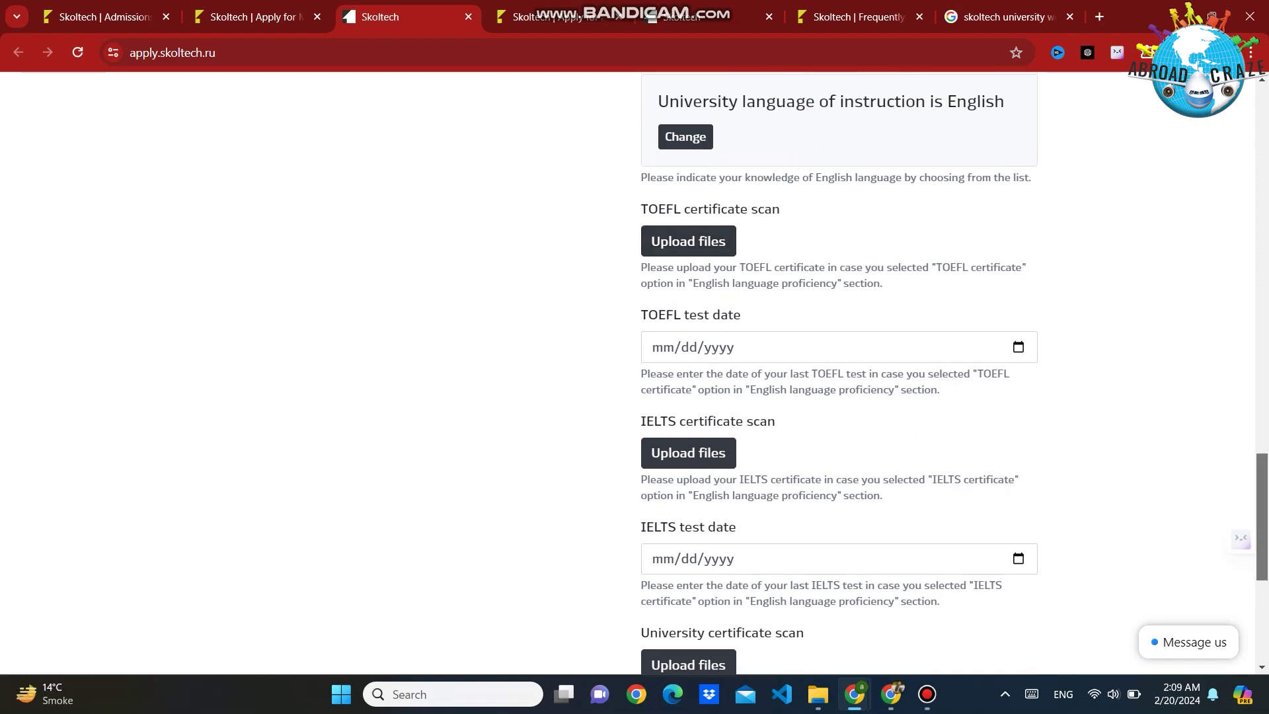
scroll(839, 370, "up", 3)
scroll(839, 370, "down", 1)
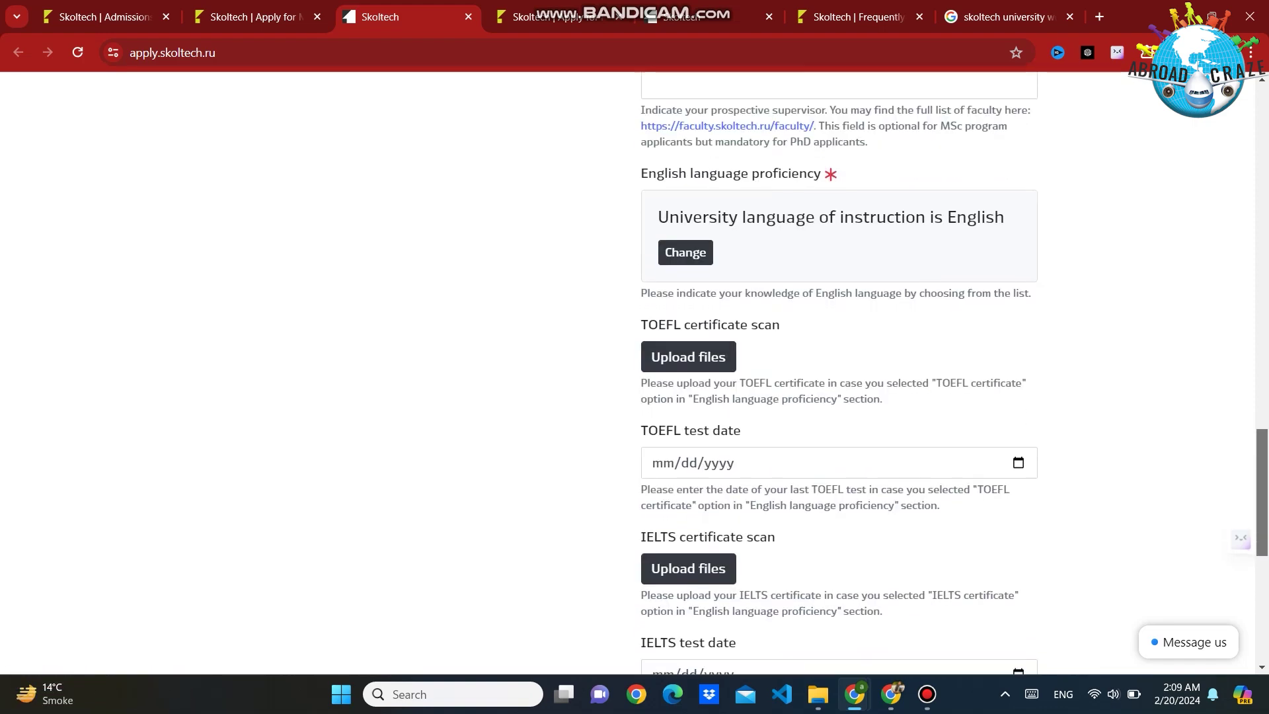
Step: Review the Awards and other documents section at the end of the form and save the Professional details
scroll(840, 370, "down", 6)
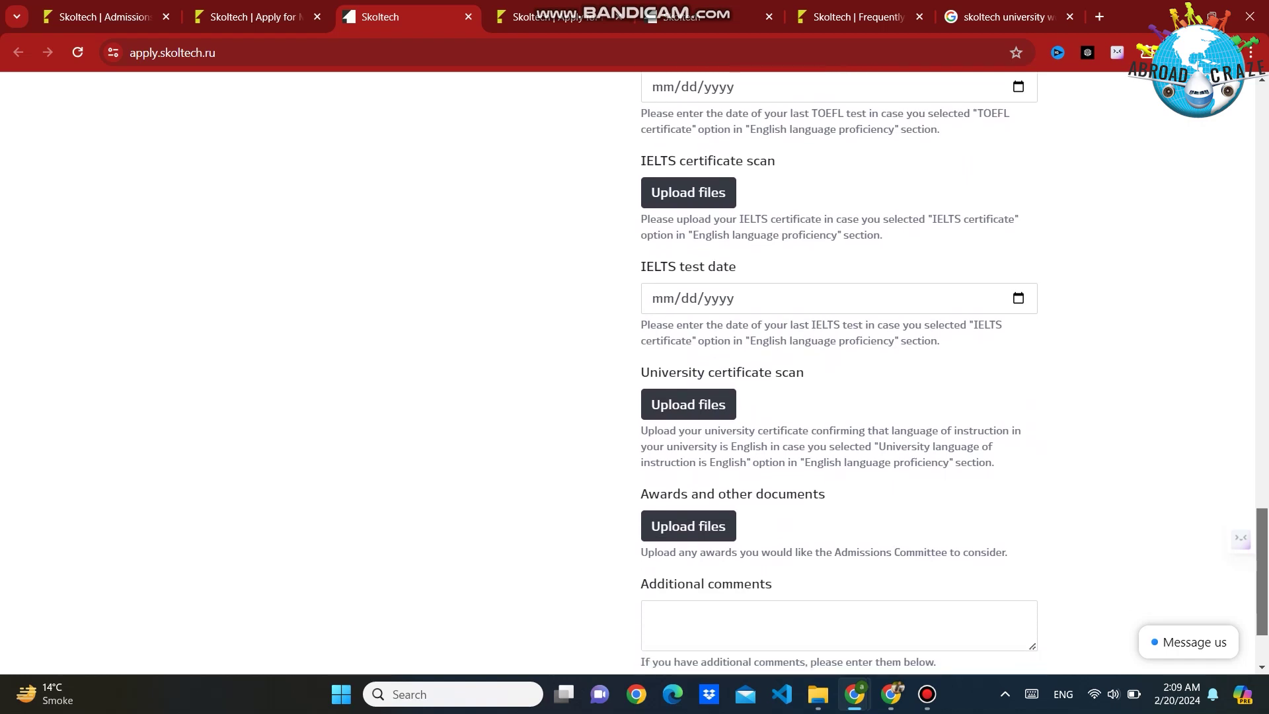
scroll(839, 370, "down", 2)
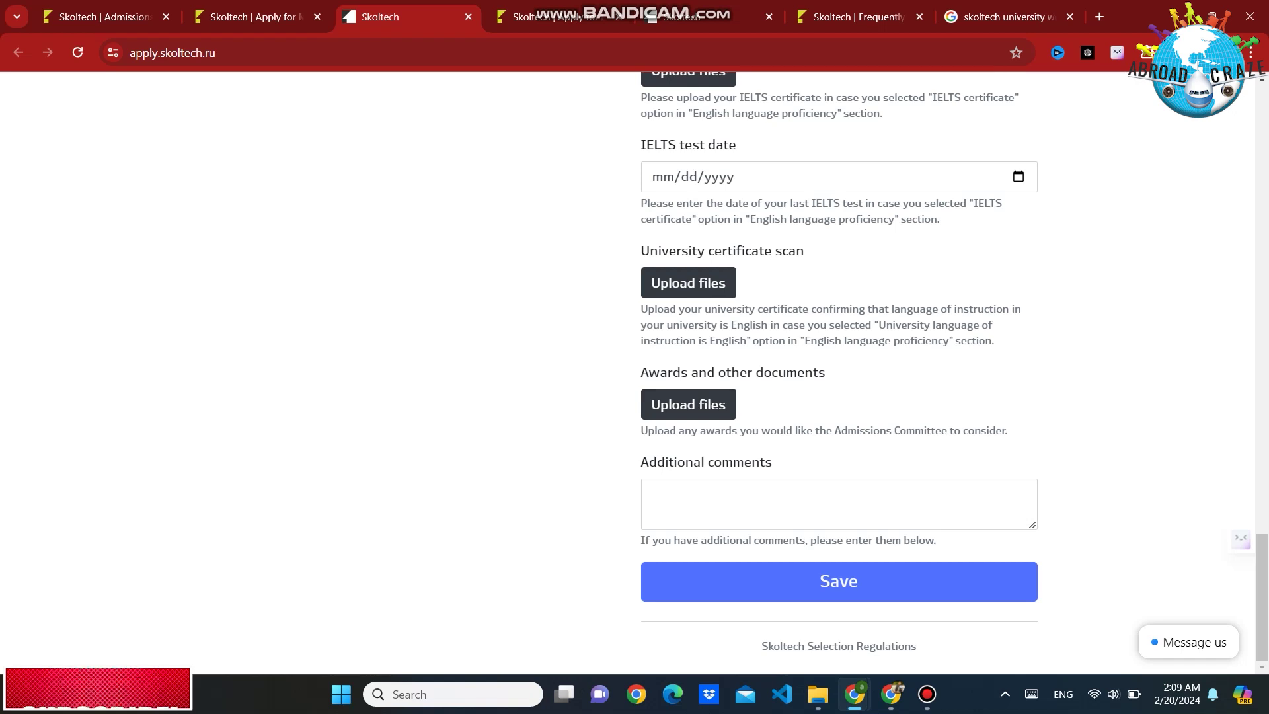
left_click_drag(641, 372, 818, 372)
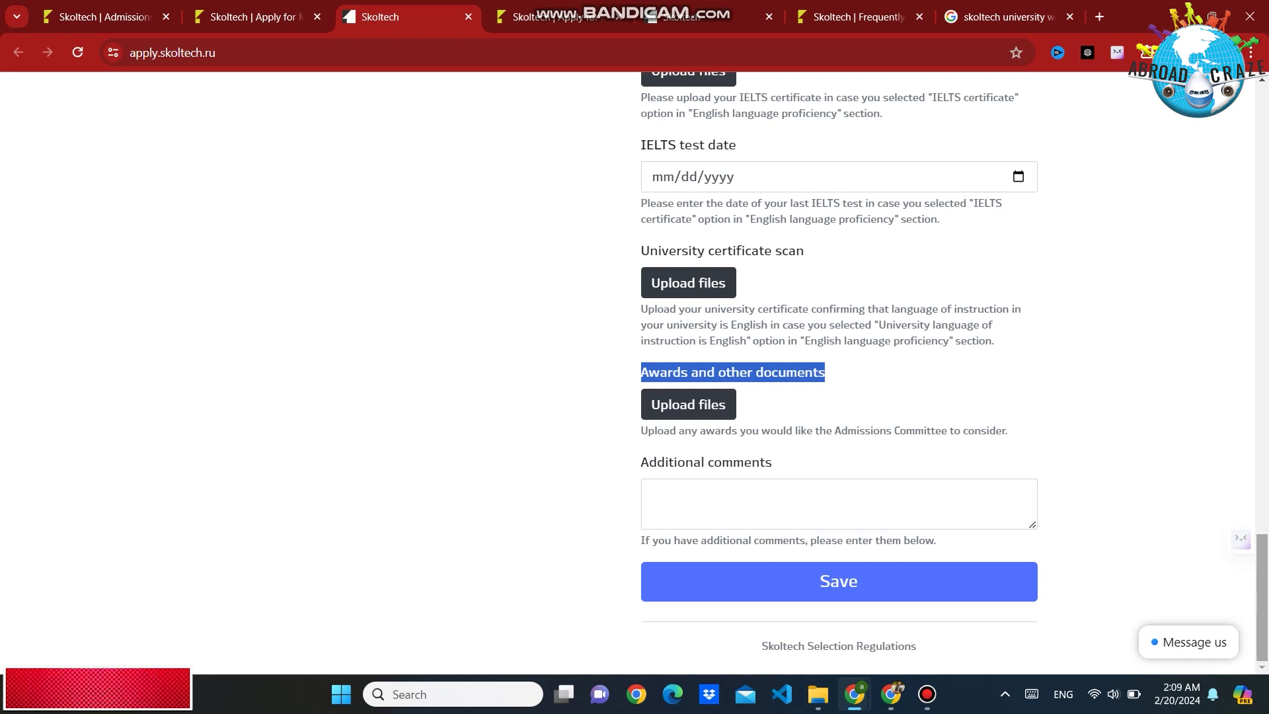
key("Return")
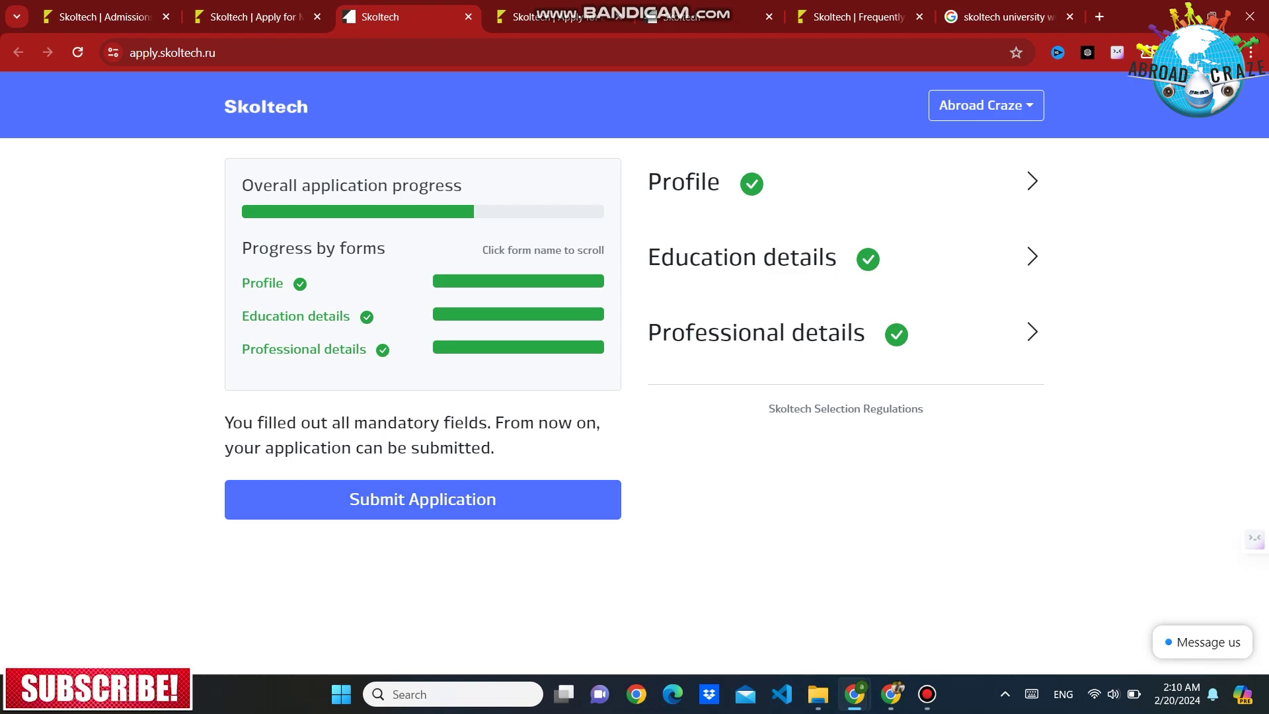
Step: Examine the PhD application form's required fields, including degree level, educational program and citizenship, alongside the MSc application's progress overview
key("ctrl+5")
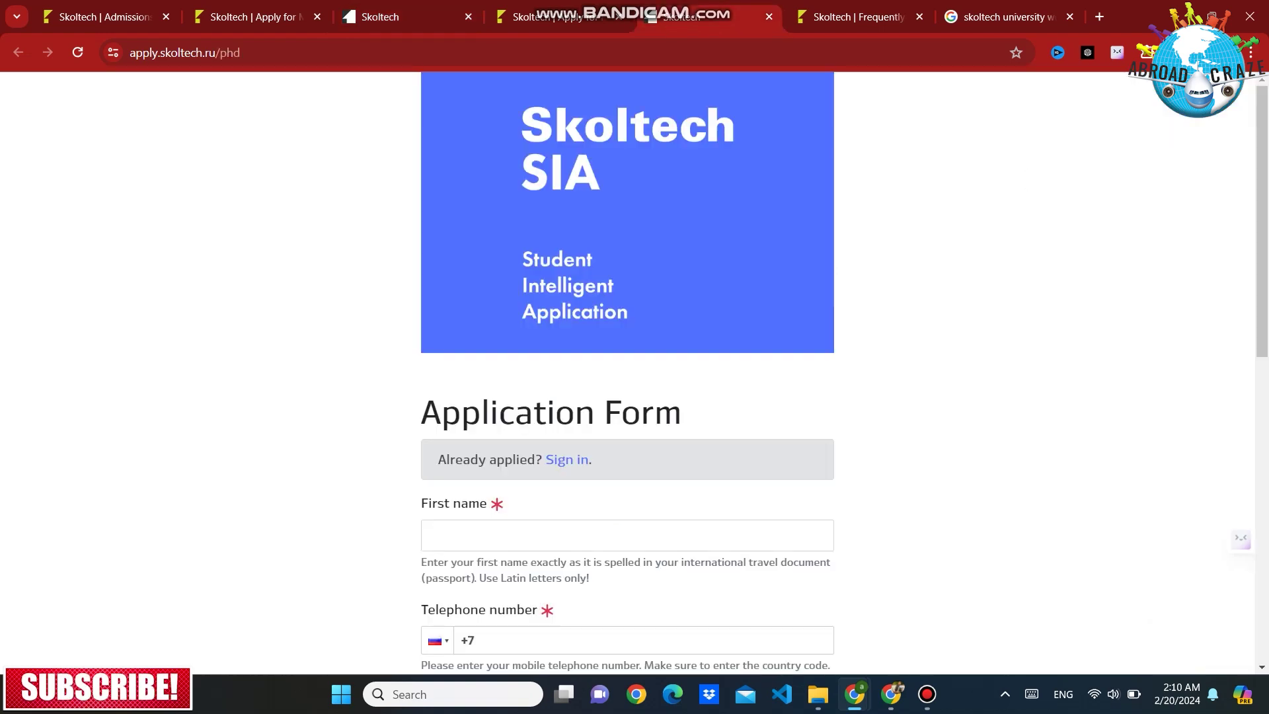
scroll(635, 370, "down", 5)
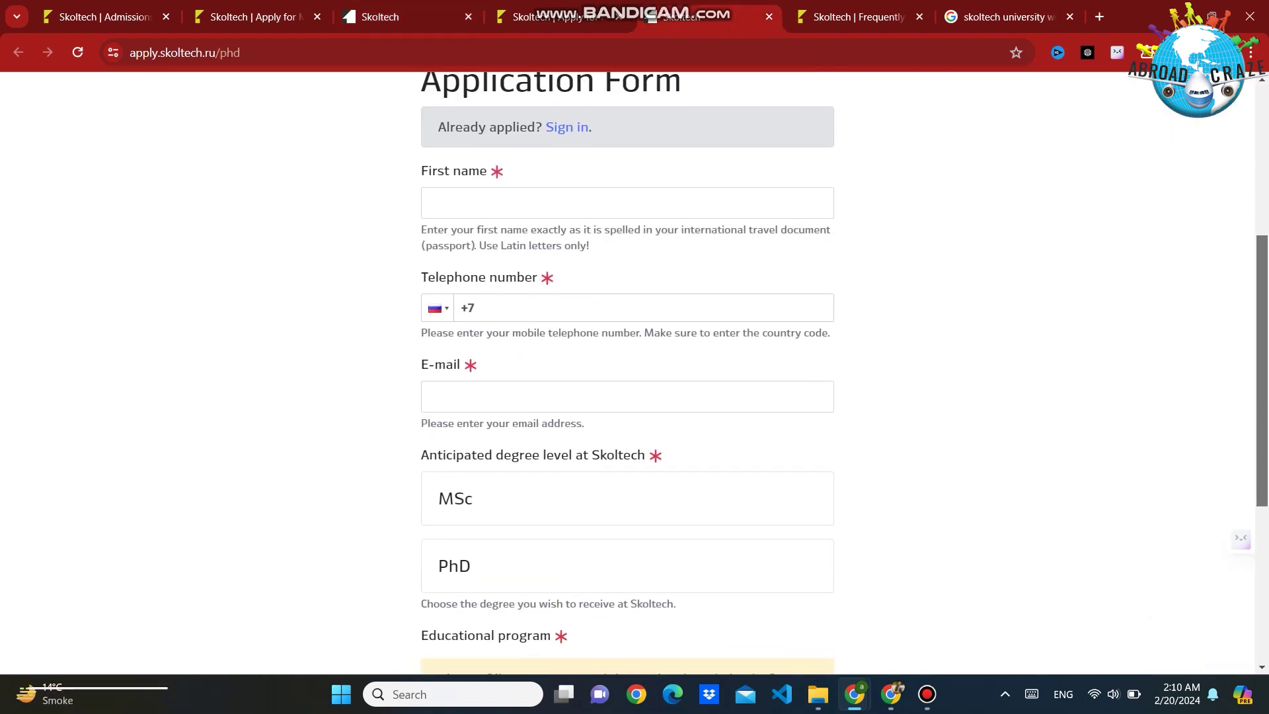
scroll(634, 370, "down", 1)
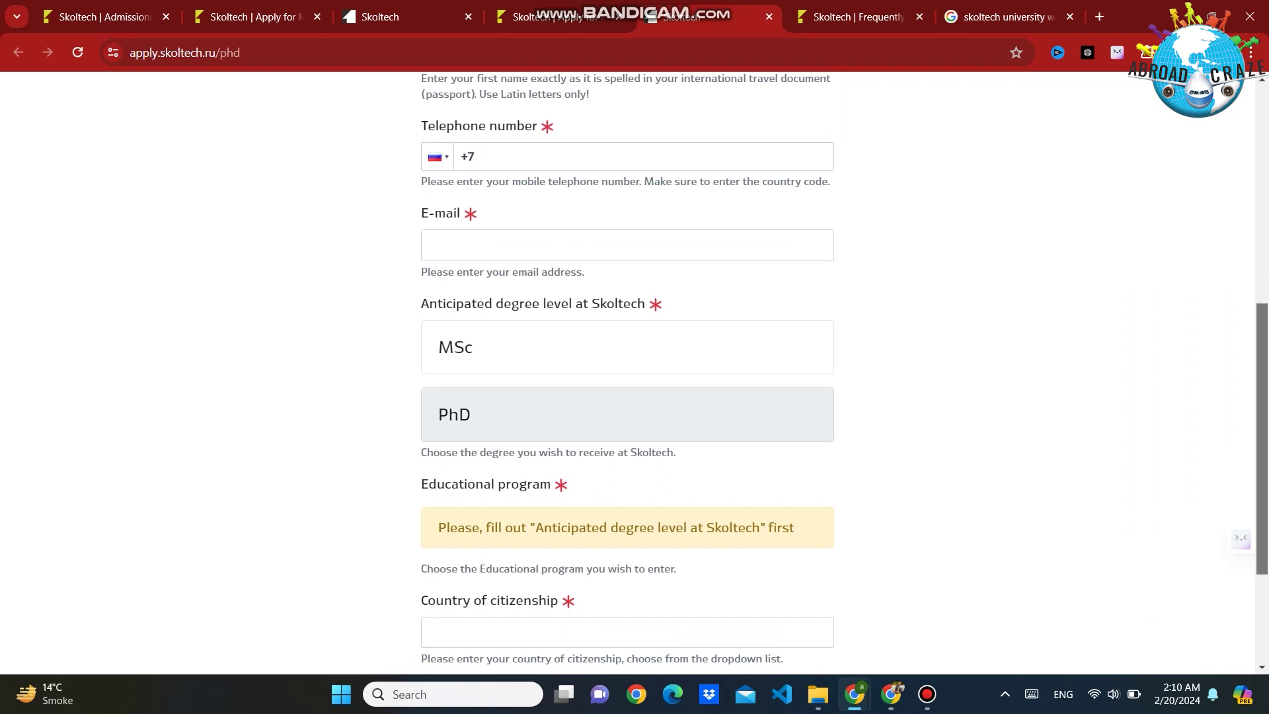
scroll(634, 370, "down", 3)
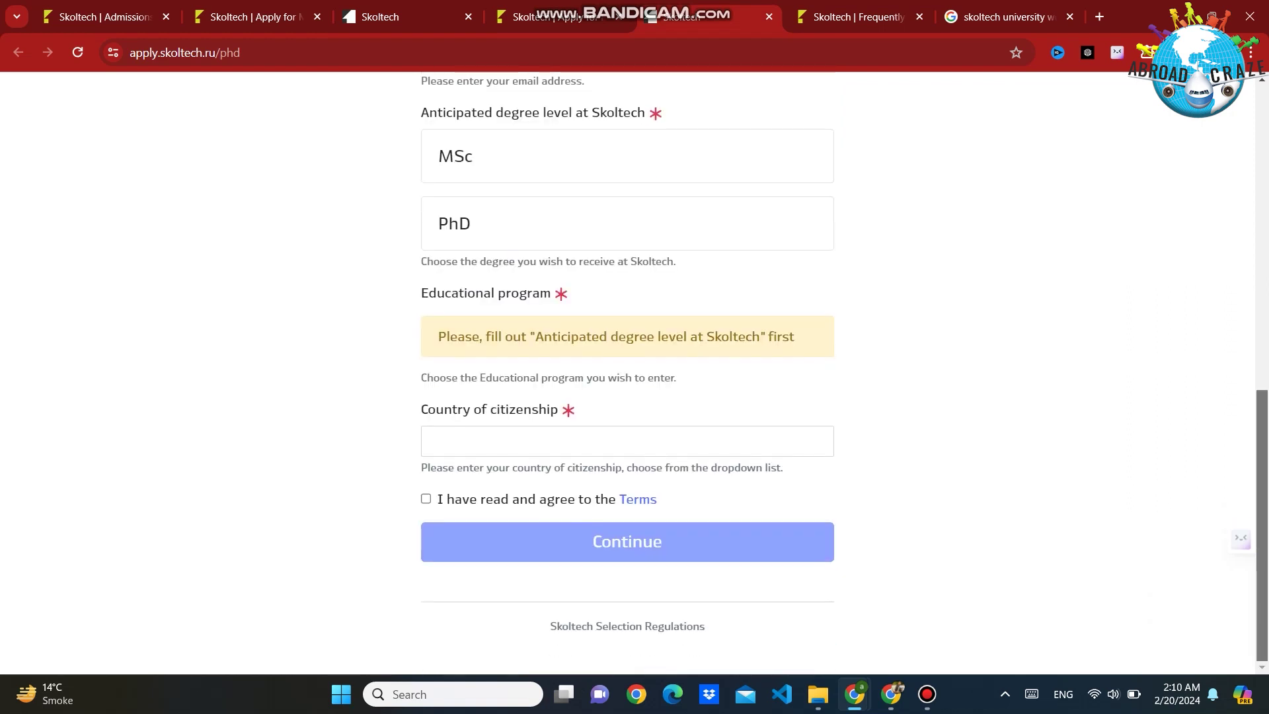
scroll(634, 370, "up", 10)
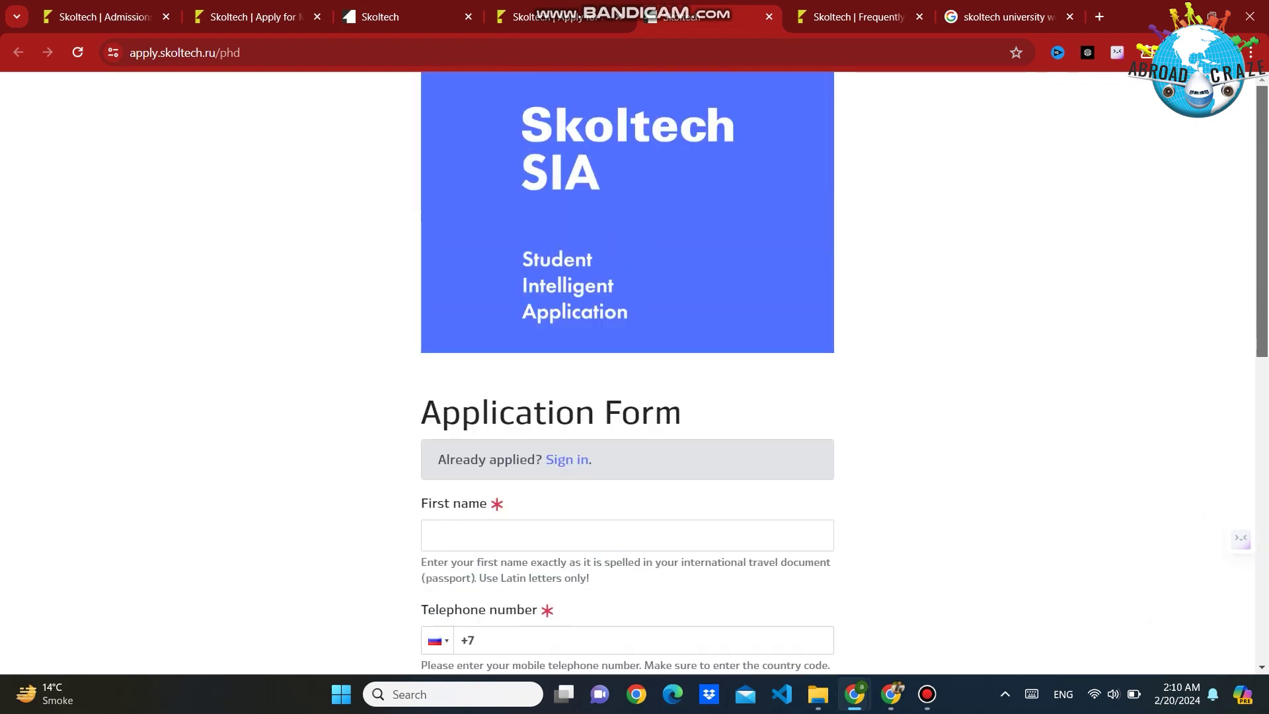
key("ctrl+3")
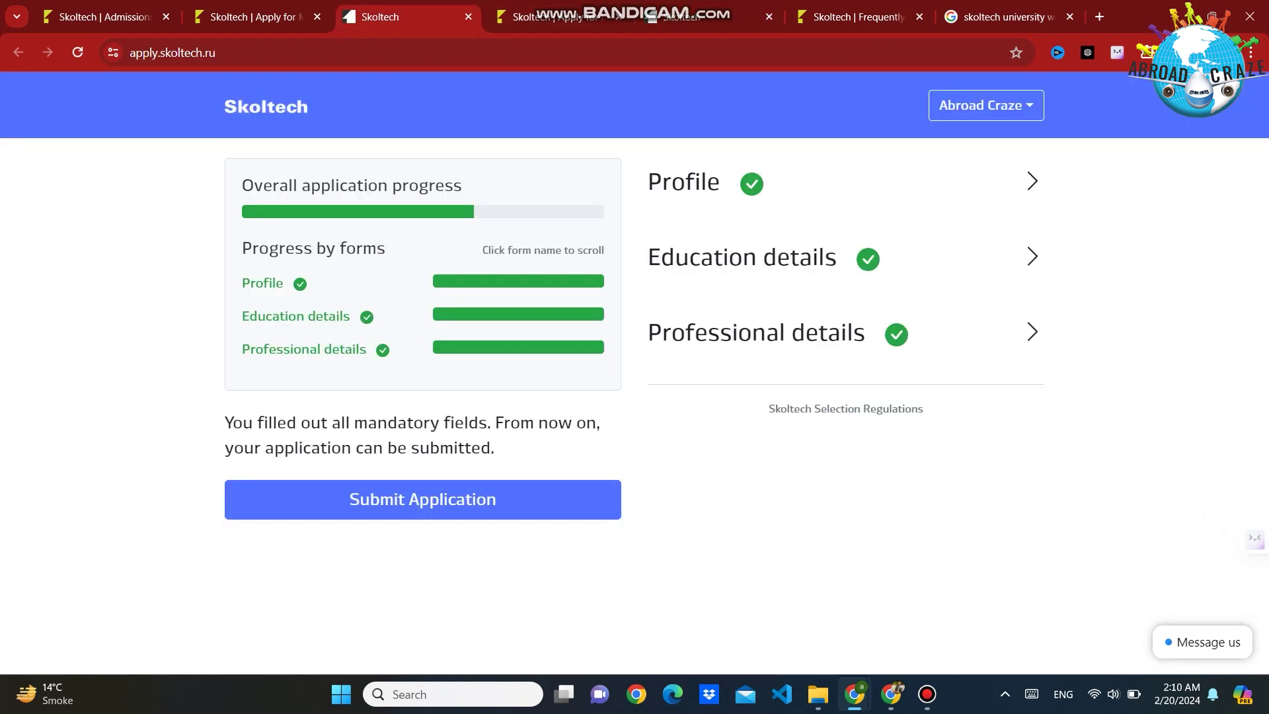
key("ctrl+5")
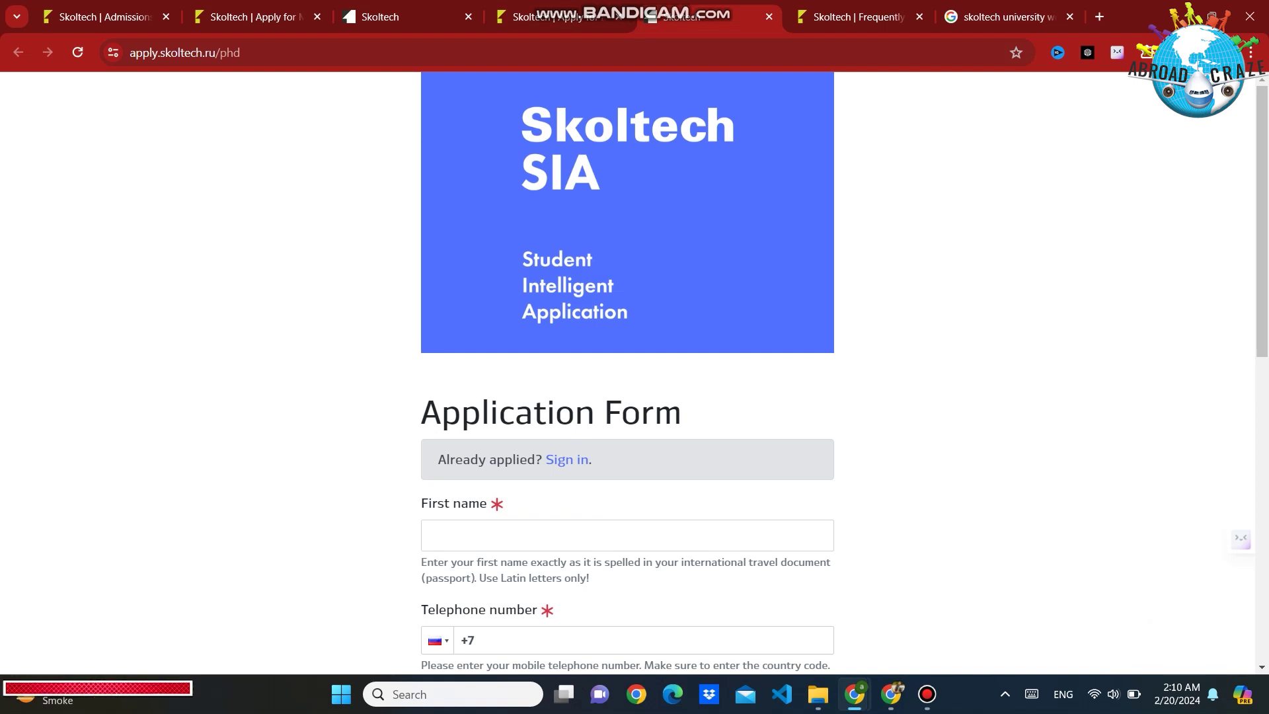